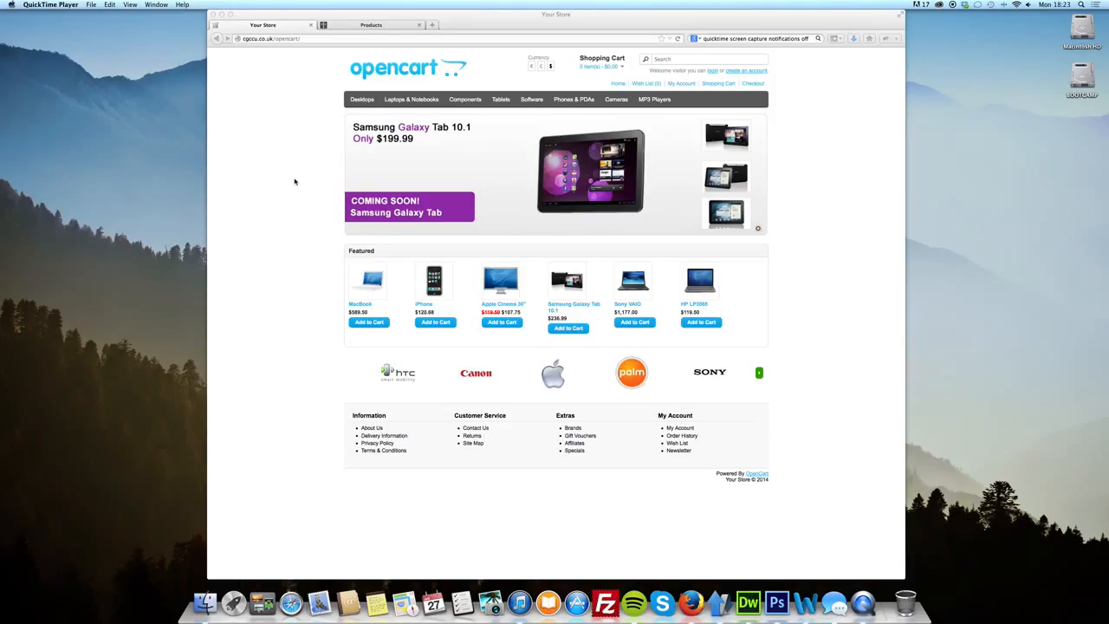
# Open the product list in the store administration and start adding a new product
pyautogui.click(374, 26)
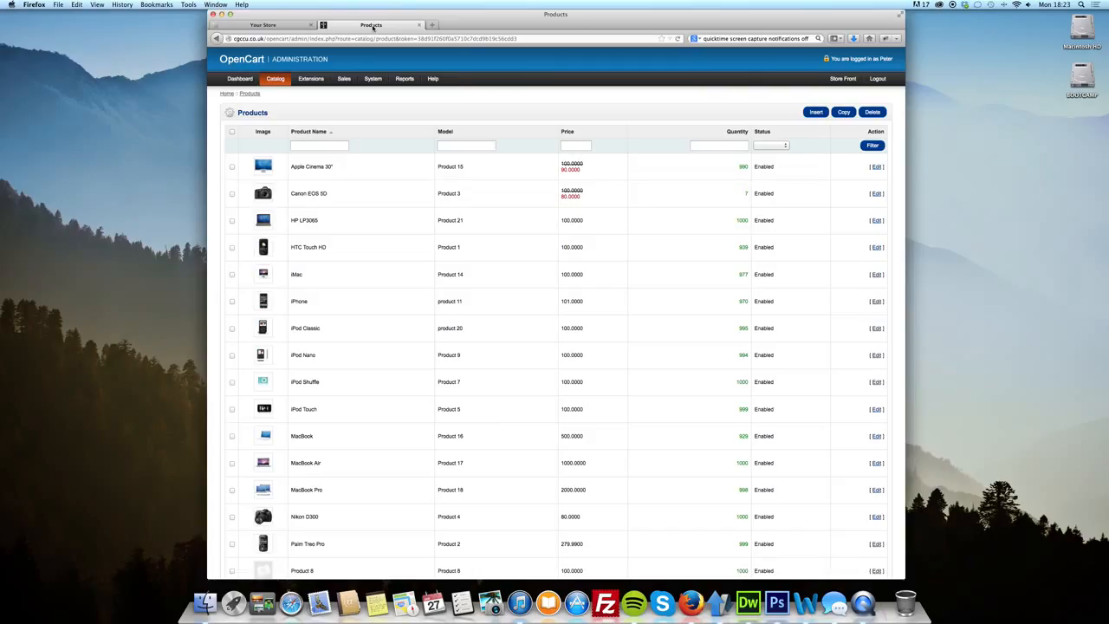
pyautogui.click(249, 80)
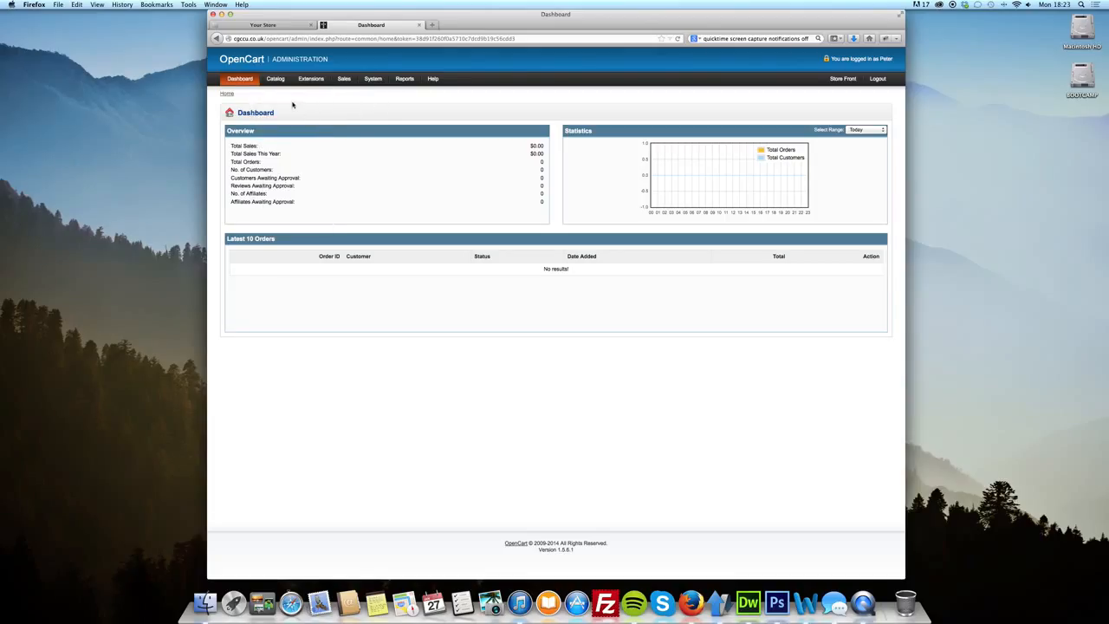
pyautogui.moveTo(275, 80)
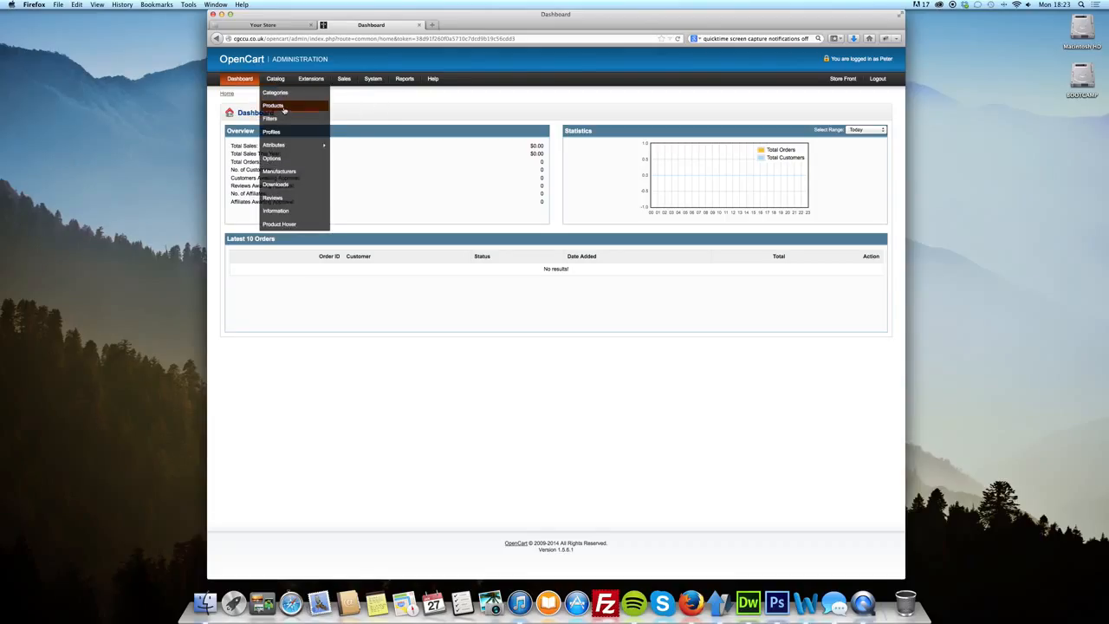
pyautogui.click(284, 107)
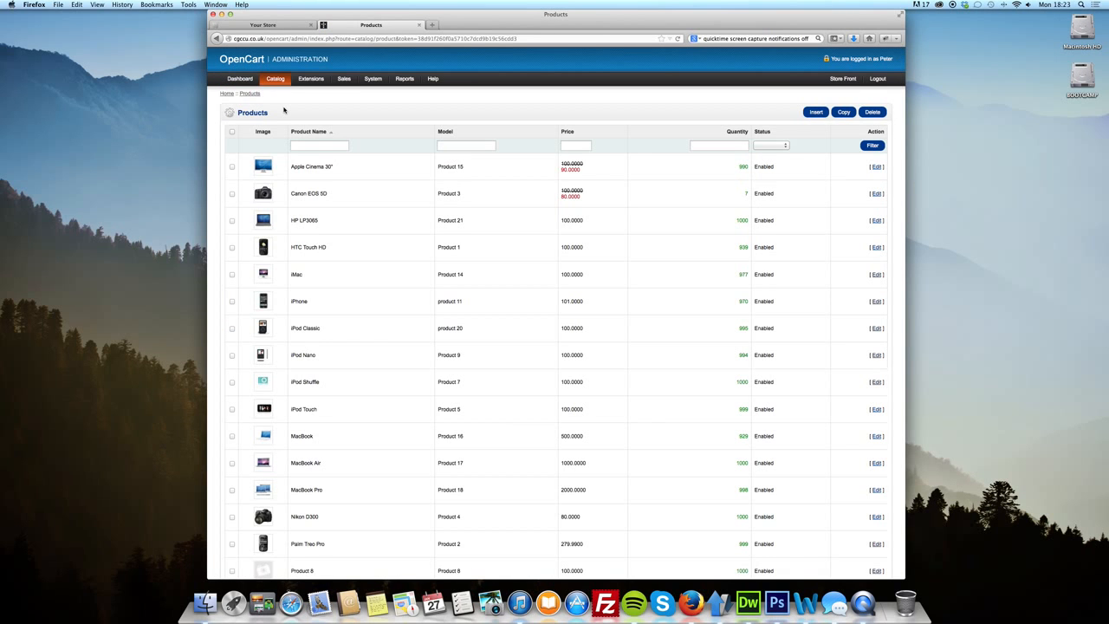
pyautogui.scroll(-5, 442, 294)
pyautogui.scroll(5, 441, 294)
pyautogui.click(812, 117)
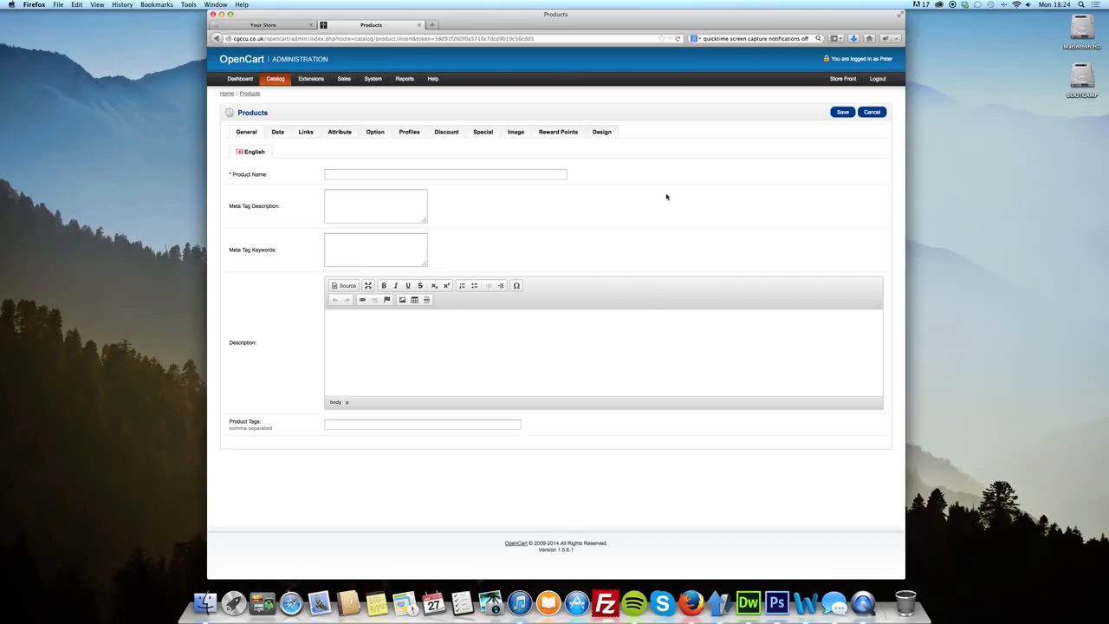
# Enter "My First Product" as the product name
pyautogui.click(545, 176)
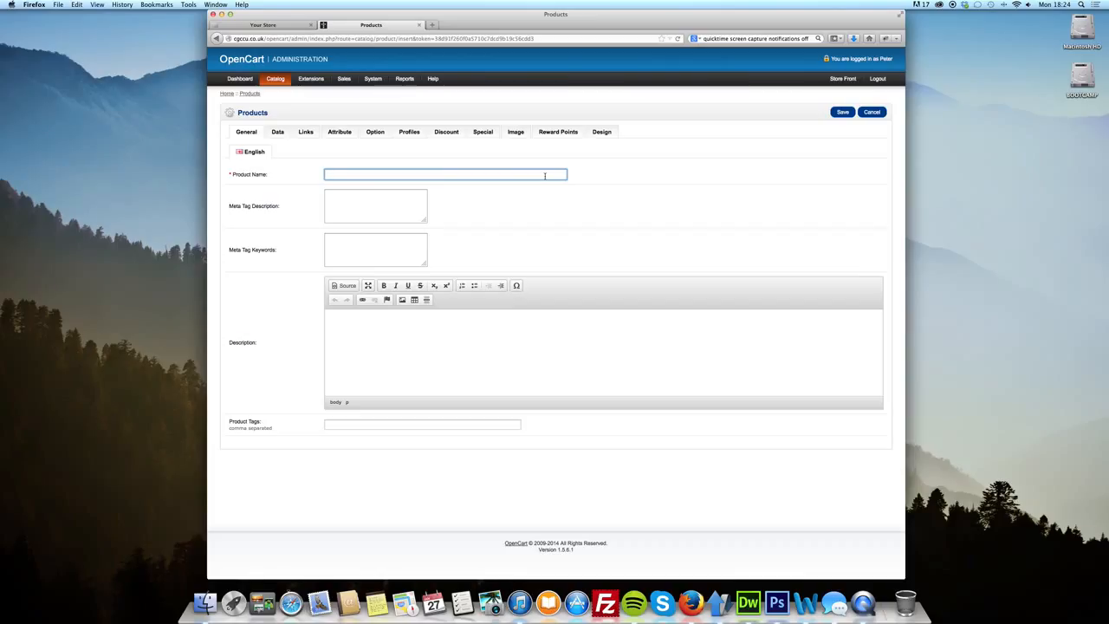
pyautogui.click(264, 183)
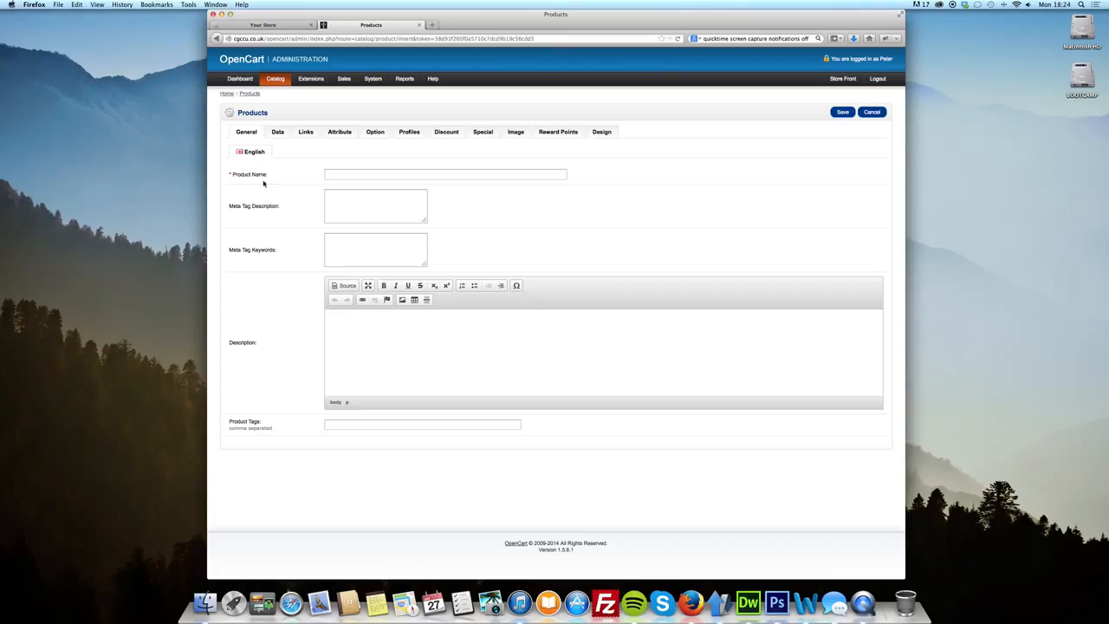
pyautogui.click(349, 176)
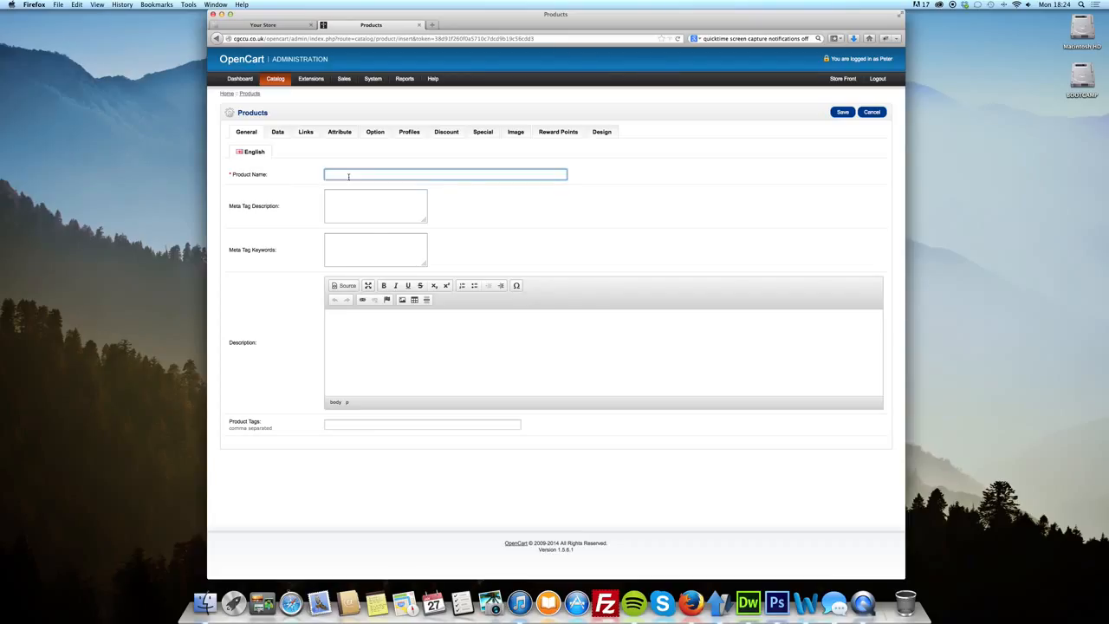
pyautogui.write('M')
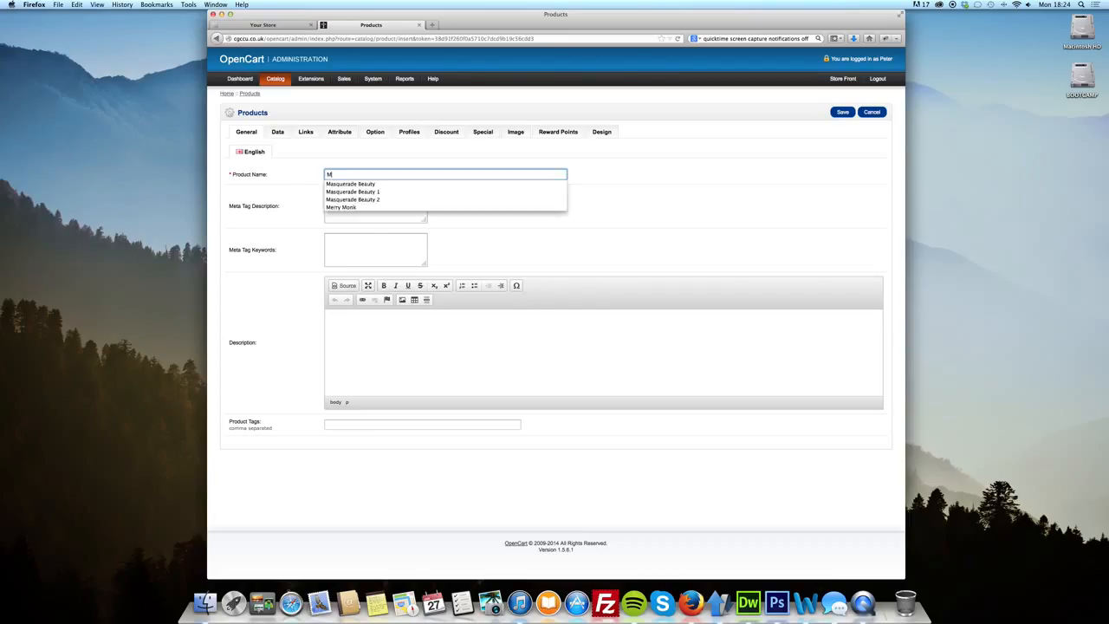
pyautogui.write('y First Pro')
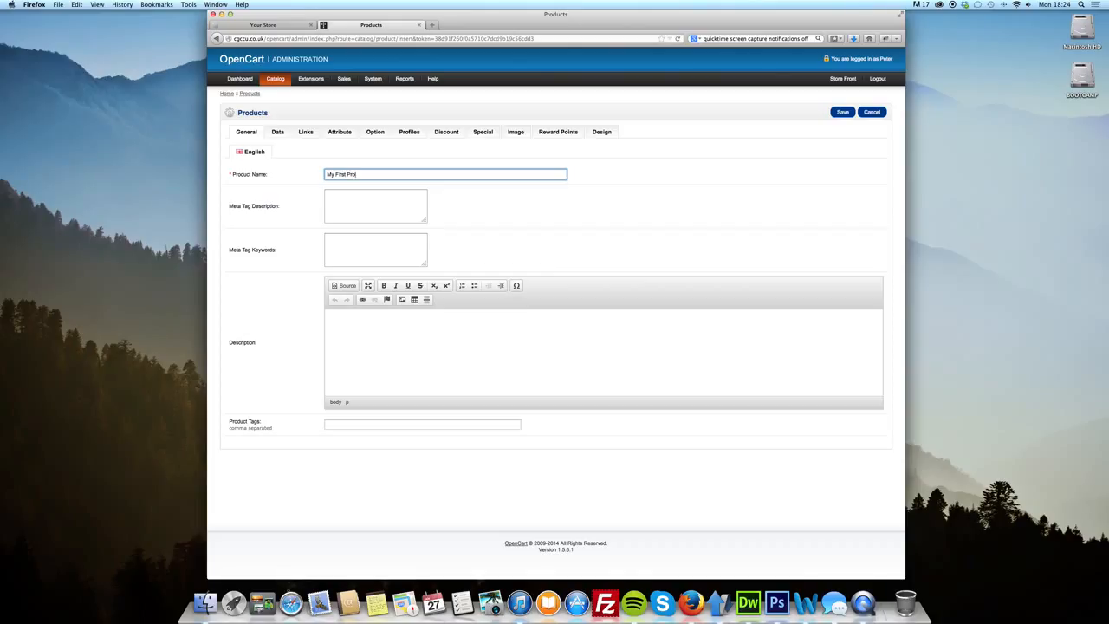
pyautogui.write('duct')
pyautogui.click(345, 207)
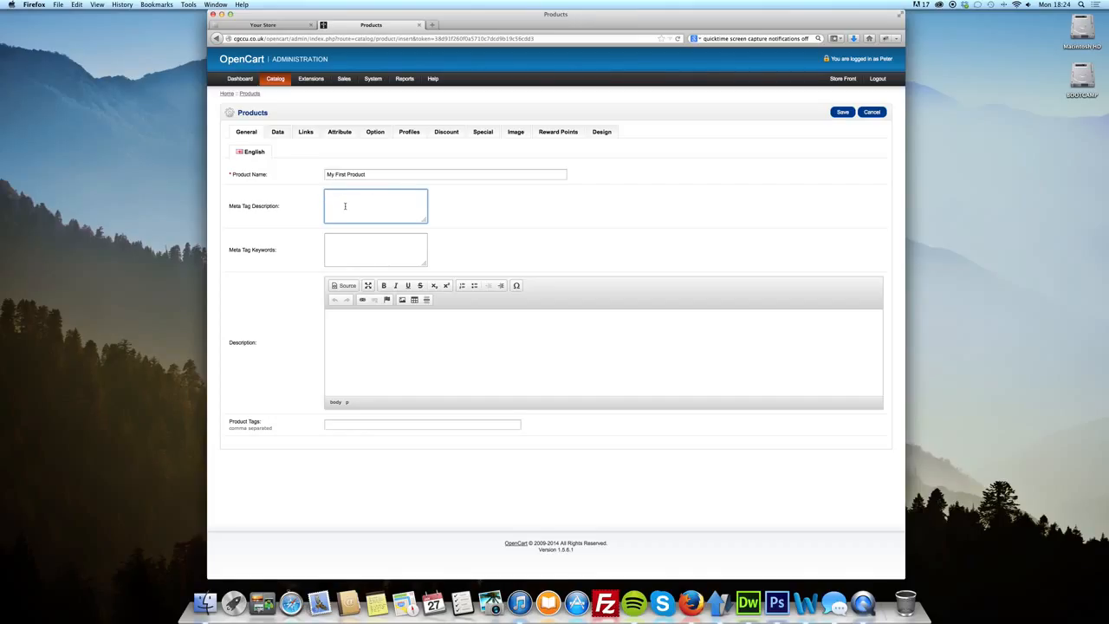
# Search Google for "opencart" in a new browser tab
pyautogui.click(432, 24)
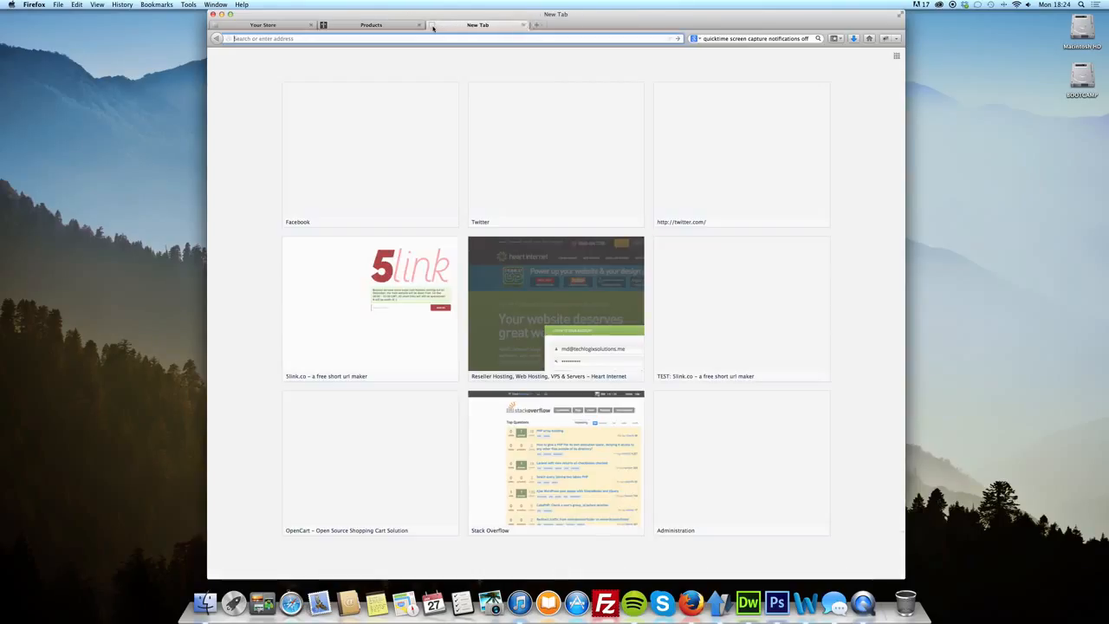
pyautogui.write('google.co.uk/')
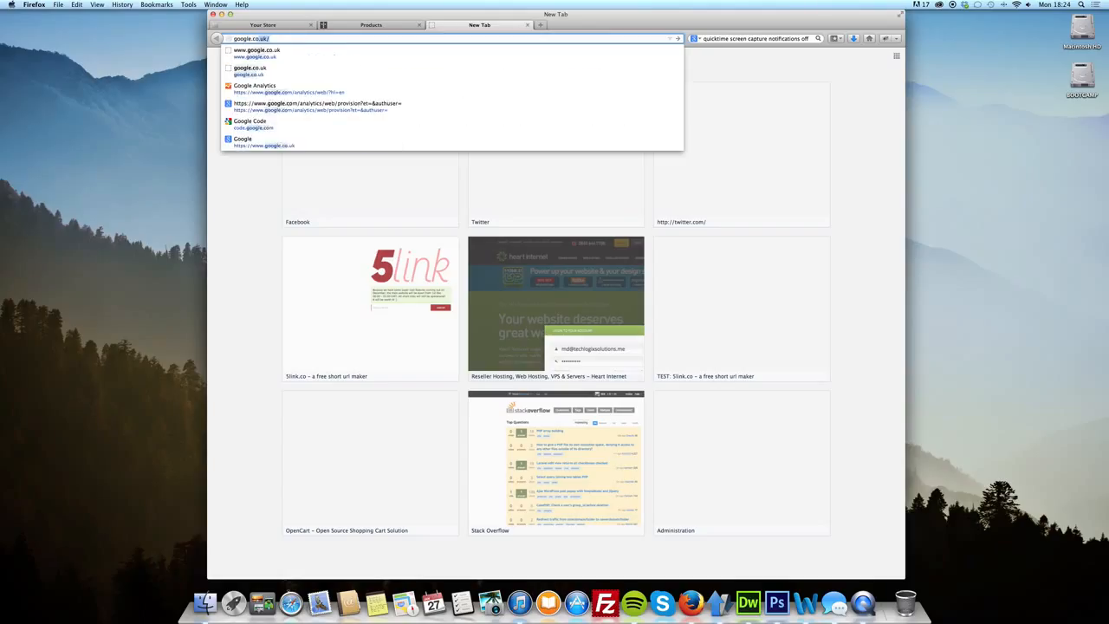
pyautogui.press('Return')
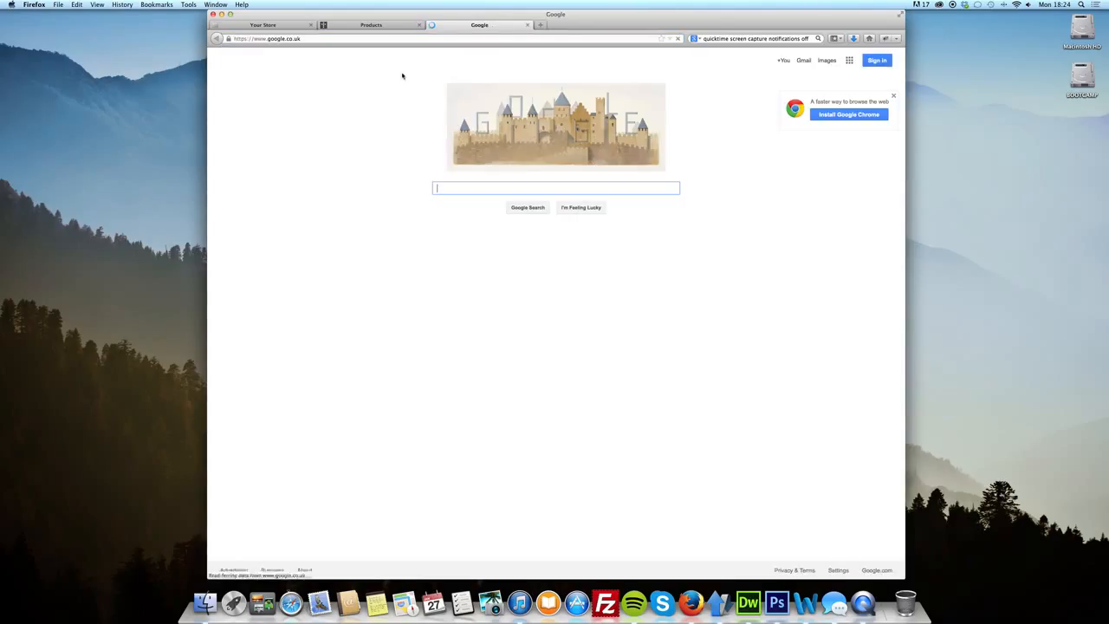
pyautogui.write('opecnart')
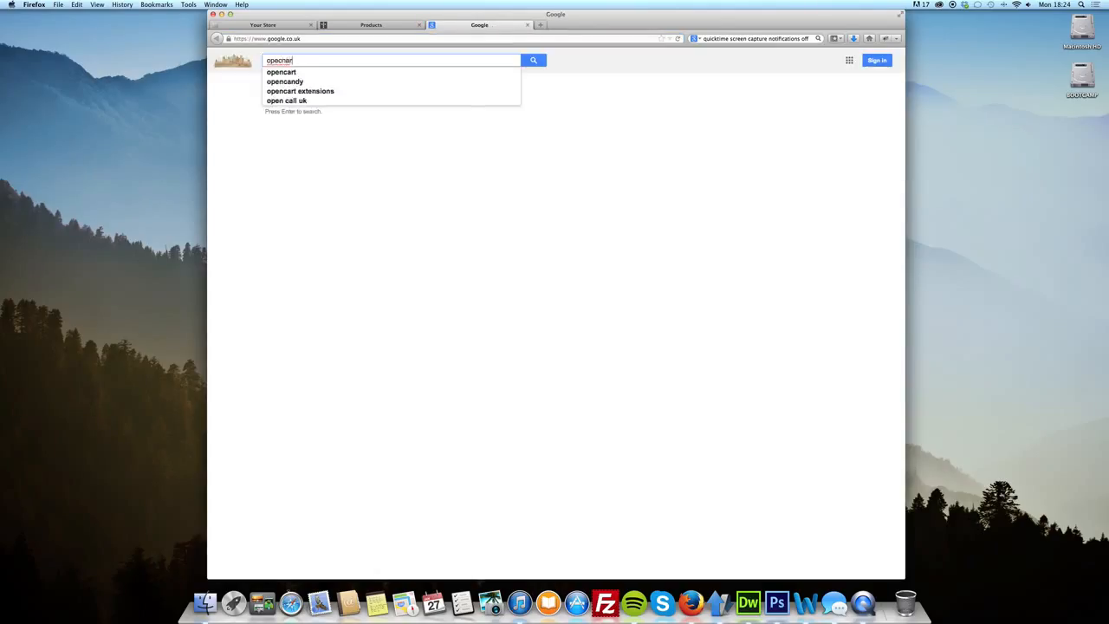
pyautogui.press('Return')
# Examine the description snippet under the first OpenCart search result as an example of a meta description
pyautogui.click(351, 128)
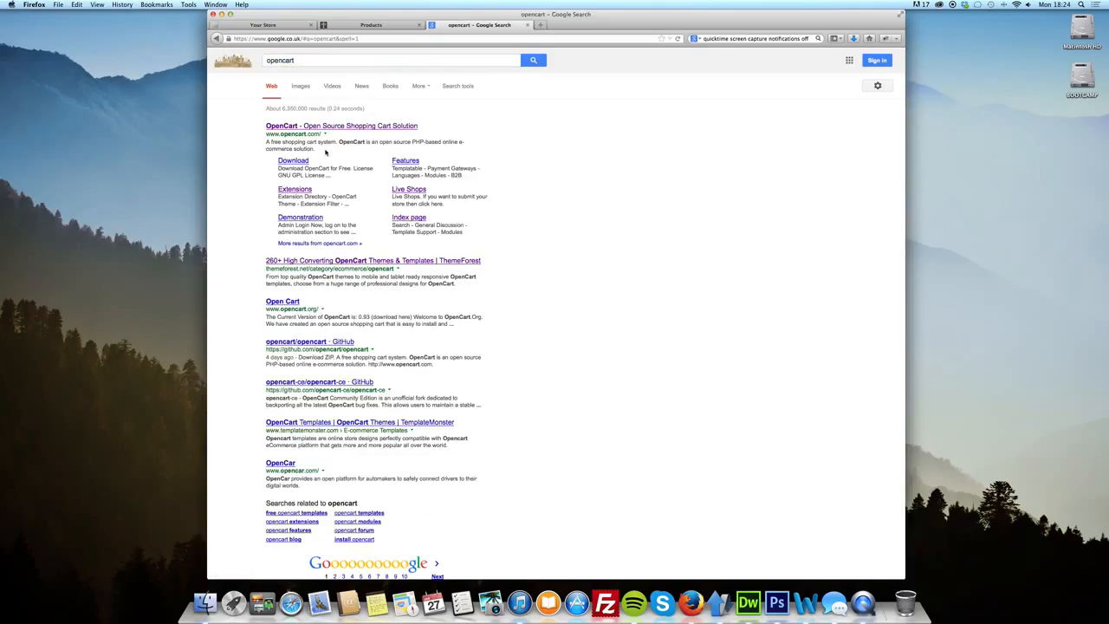
pyautogui.moveTo(322, 152); pyautogui.dragTo(267, 142)
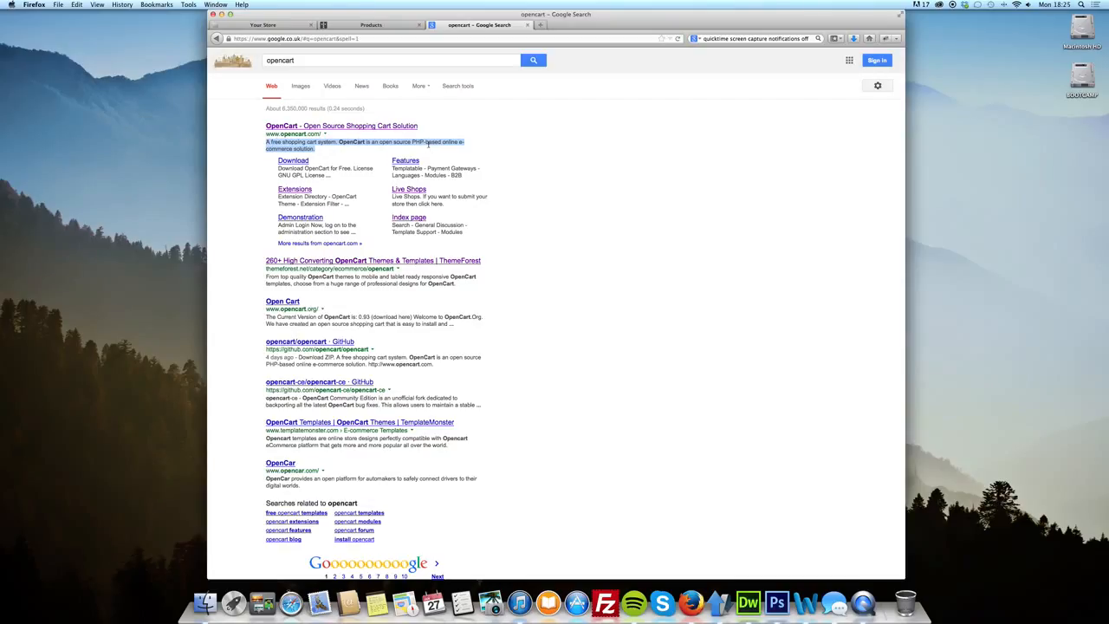
pyautogui.click(344, 152)
pyautogui.moveTo(329, 153); pyautogui.dragTo(266, 143)
pyautogui.click(322, 25)
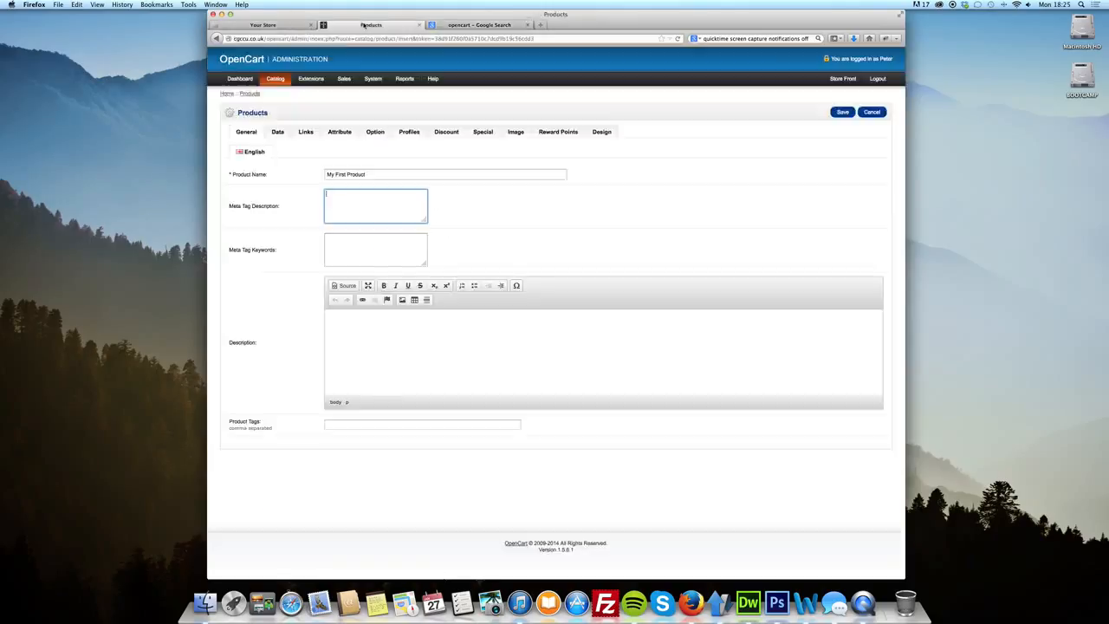
pyautogui.click(464, 26)
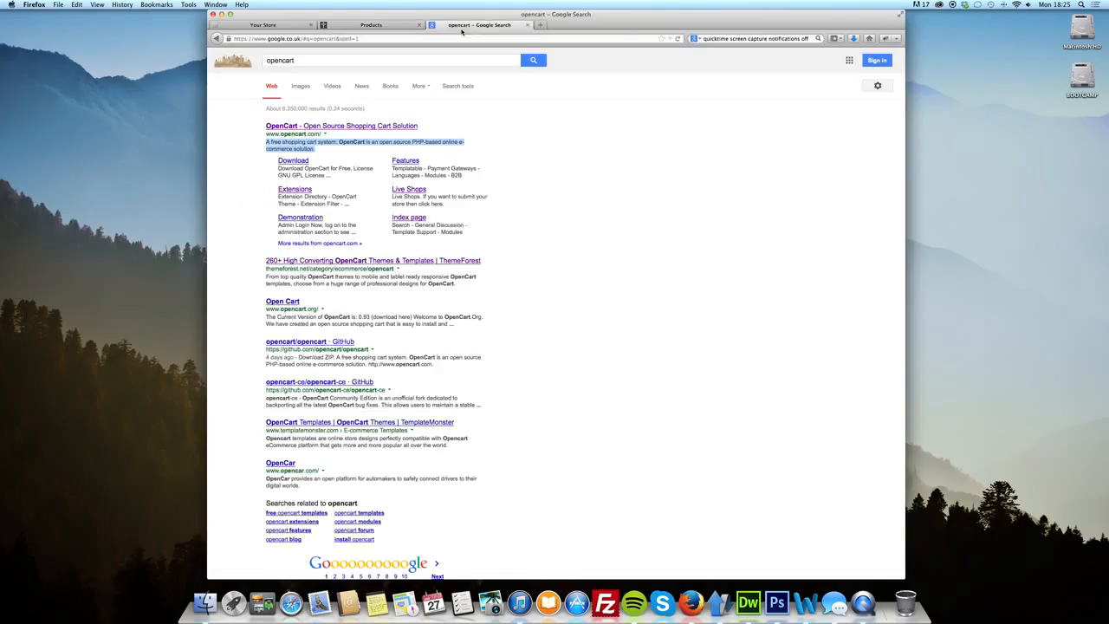
# Set the product's meta tag description to "This is my first item." and its keywords to "iphone, iphone 5, ios, ipad, apple, ipod touch, imac"
pyautogui.click(369, 25)
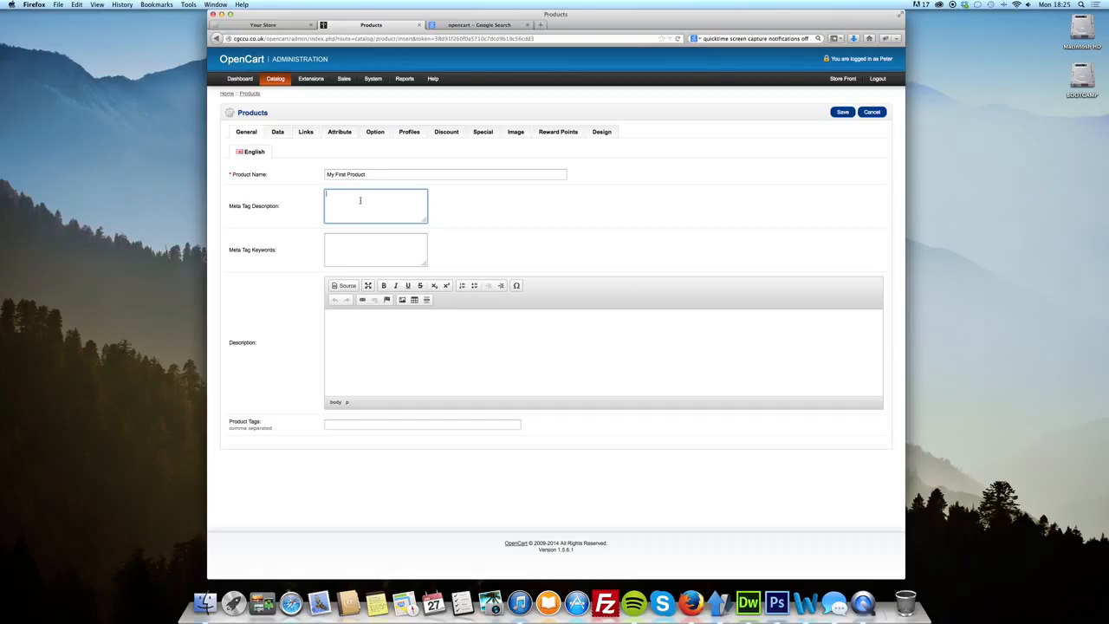
pyautogui.write('This is my first item.')
pyautogui.click(355, 236)
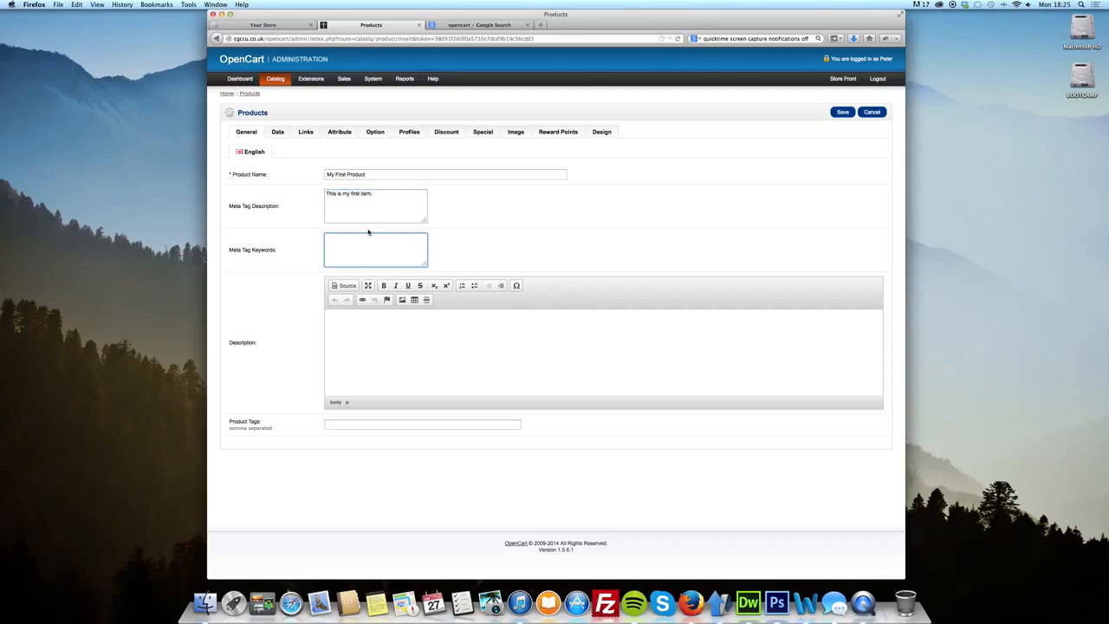
pyautogui.click(388, 201)
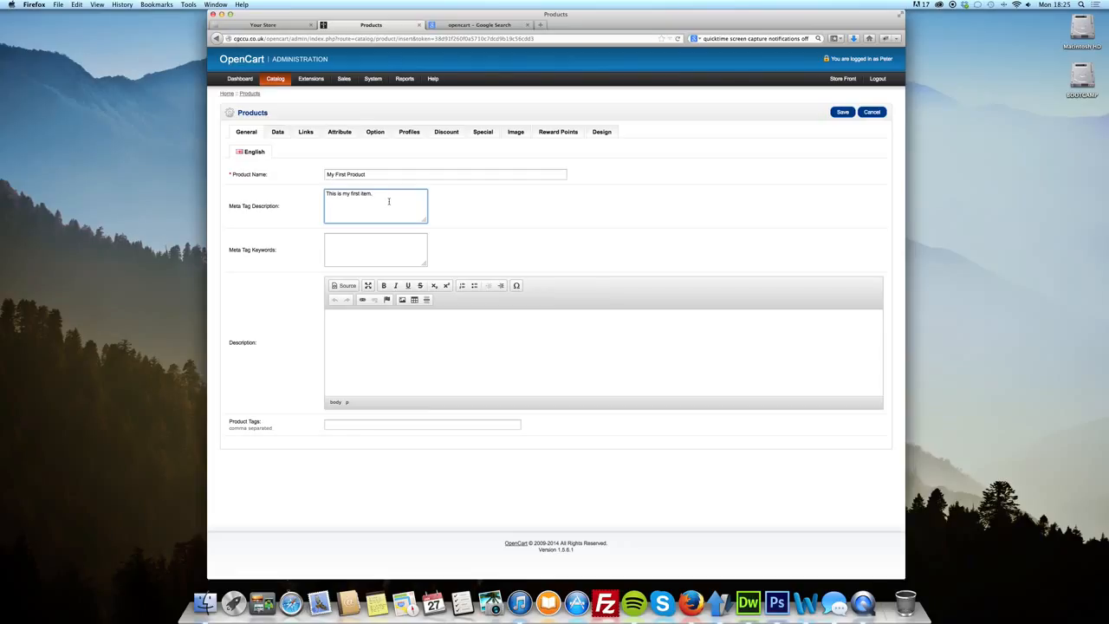
pyautogui.click(379, 247)
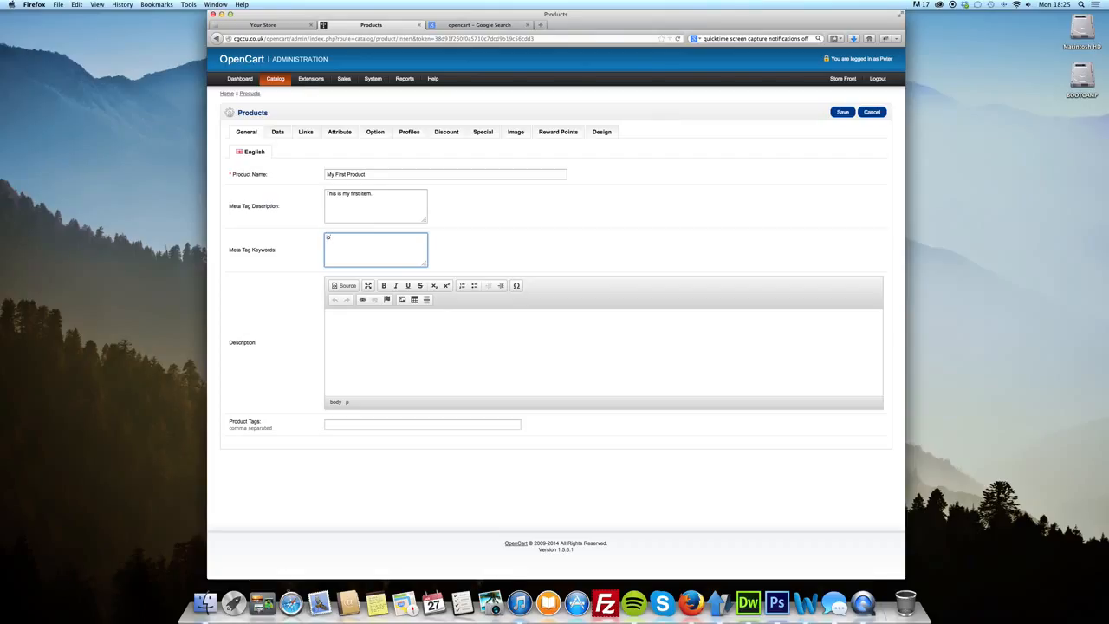
pyautogui.write('hone, iphone 5, ios, ipad, apple, ipod touch, ima')
# Write "This is our first OpenCart product." as the product description
pyautogui.click(500, 372)
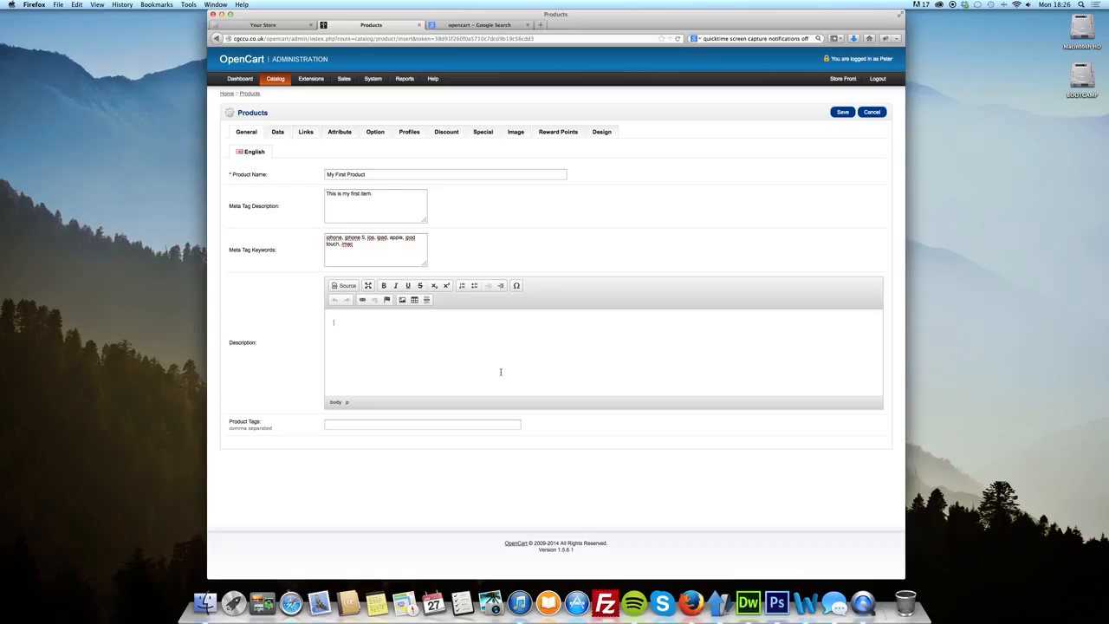
pyautogui.write('This is our first OpenCart product')
pyautogui.moveTo(422, 322); pyautogui.dragTo(292, 319)
pyautogui.click(508, 324)
# Make "product." bold and "OpenCart" italic in the description
pyautogui.moveTo(418, 322); pyautogui.dragTo(399, 323)
pyautogui.click(384, 286)
pyautogui.moveTo(397, 323); pyautogui.dragTo(372, 324)
pyautogui.click(396, 286)
# Underline "This is our first" in the description and strike through the word "first"
pyautogui.press('Left')
pyautogui.hotkey('shift', 'Home')
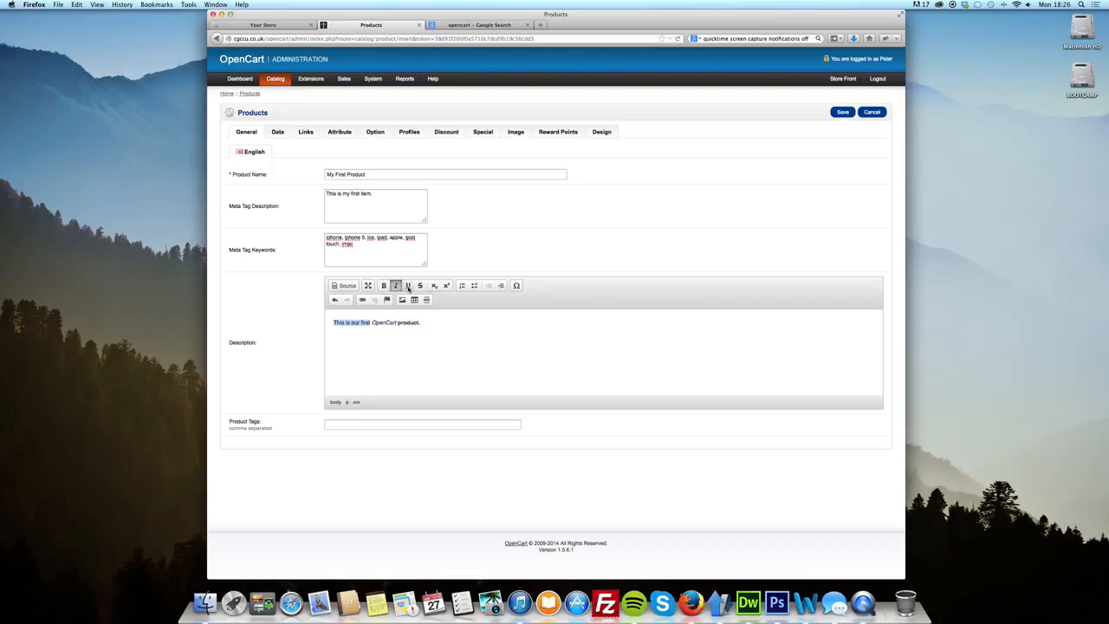
pyautogui.click(408, 285)
pyautogui.click(385, 323)
pyautogui.click(427, 322)
pyautogui.doubleClick(366, 323)
pyautogui.click(420, 286)
pyautogui.click(438, 323)
# Inspect the HTML source of the formatted description and return to the visual editor
pyautogui.moveTo(477, 330); pyautogui.dragTo(333, 323)
pyautogui.click(479, 334)
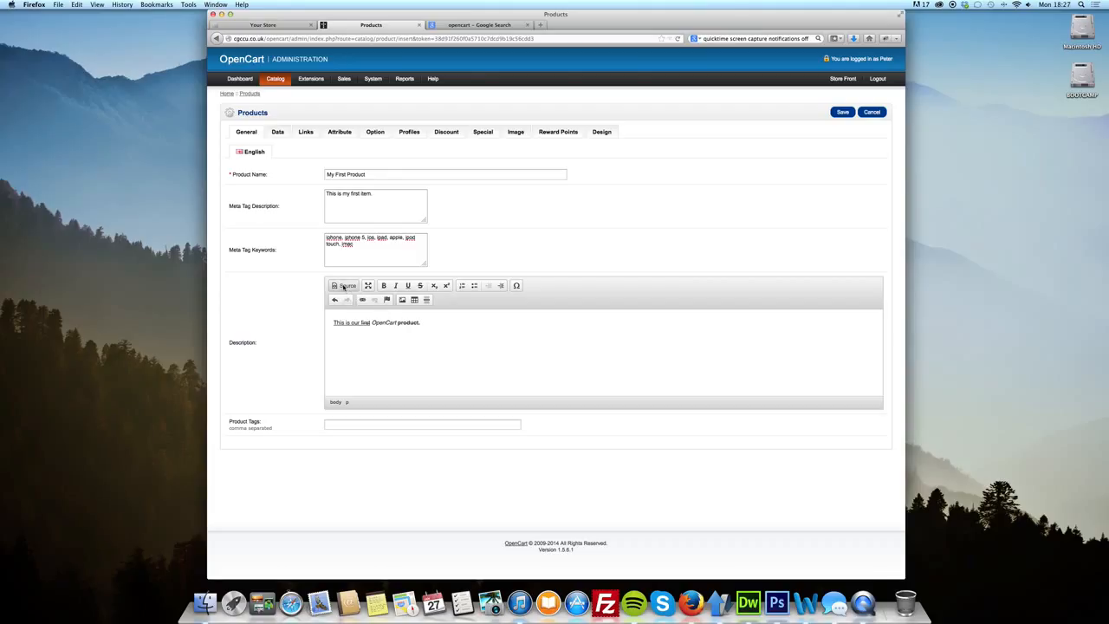
pyautogui.click(344, 286)
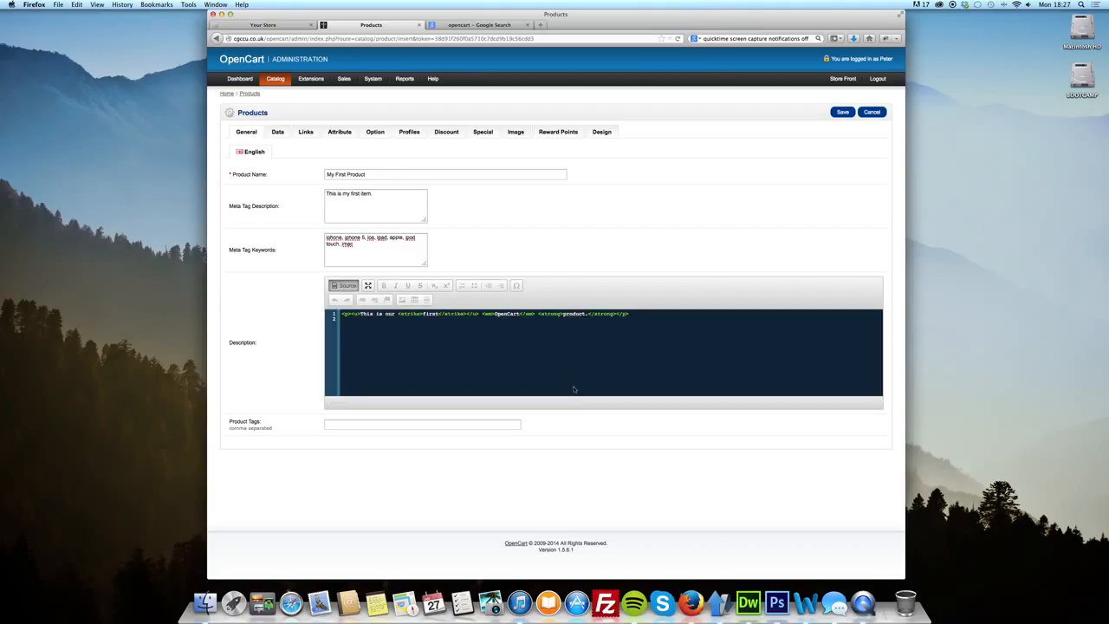
pyautogui.click(344, 286)
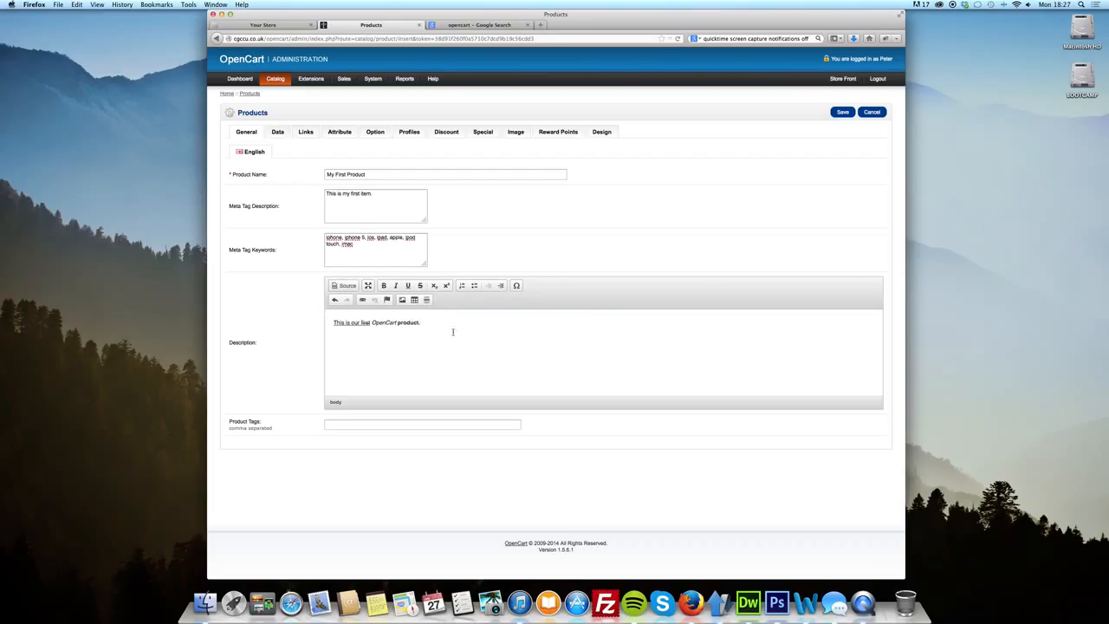
# Begin a link at the end of the description with link type URL and the address google.co.uk
pyautogui.click(447, 319)
pyautogui.click(363, 299)
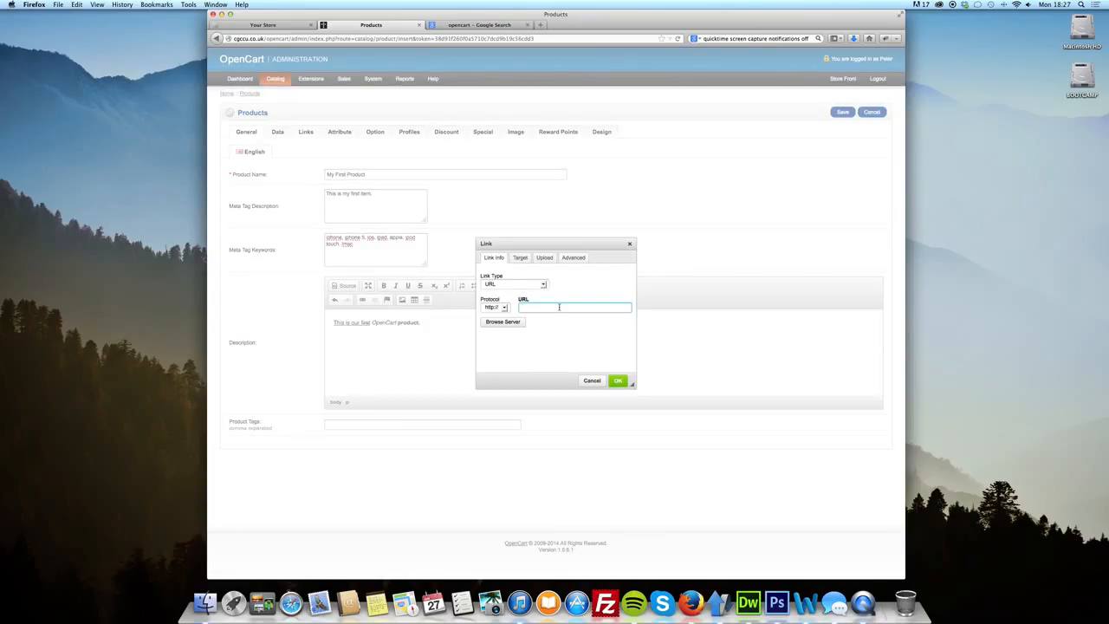
pyautogui.write('google.co.uk')
pyautogui.click(529, 287)
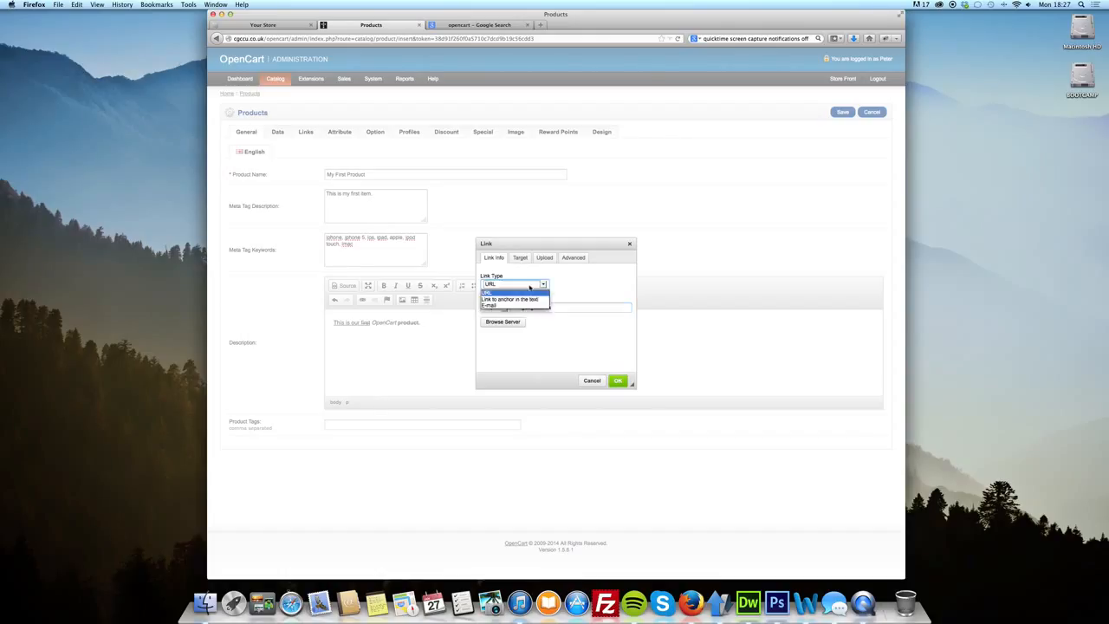
pyautogui.click(531, 286)
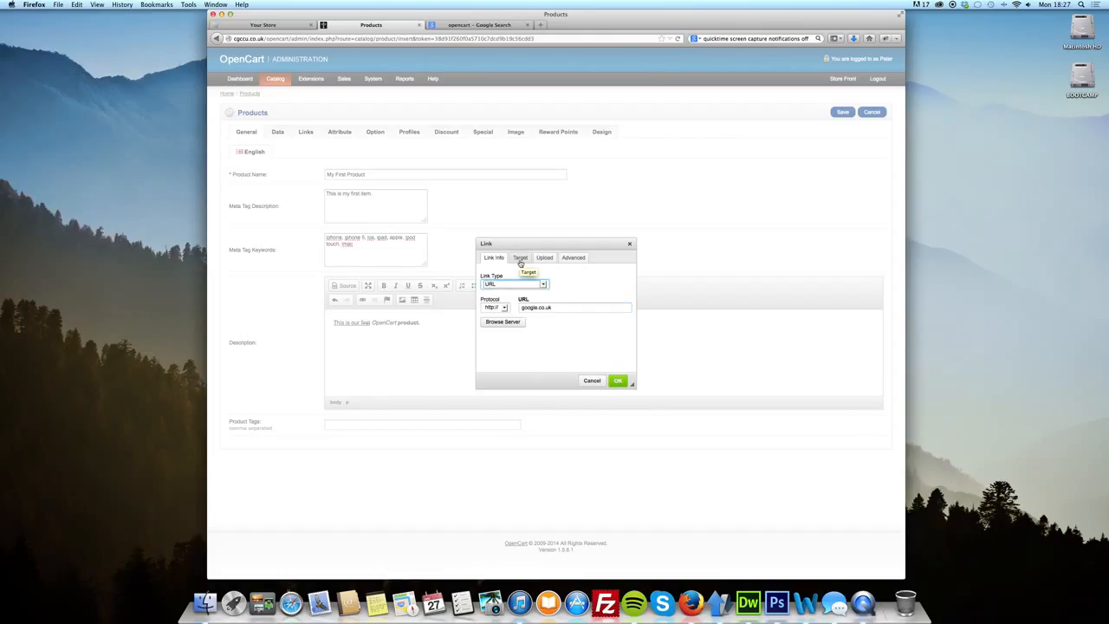
# Review the link's target choices, leaving the target not set, and look at its file upload option without choosing a file
pyautogui.click(520, 259)
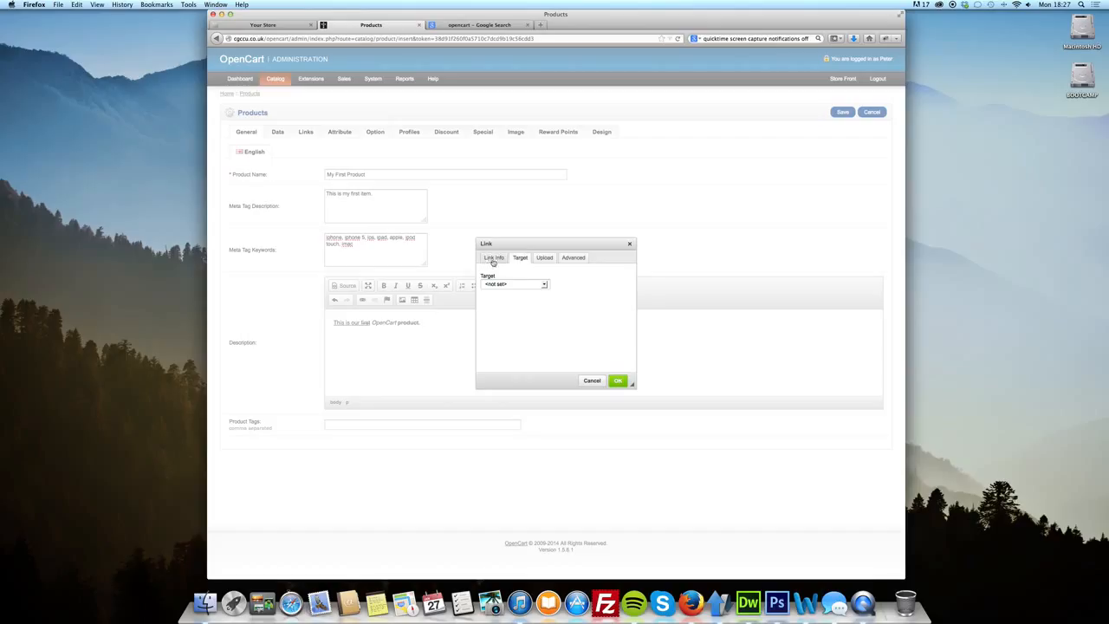
pyautogui.click(527, 285)
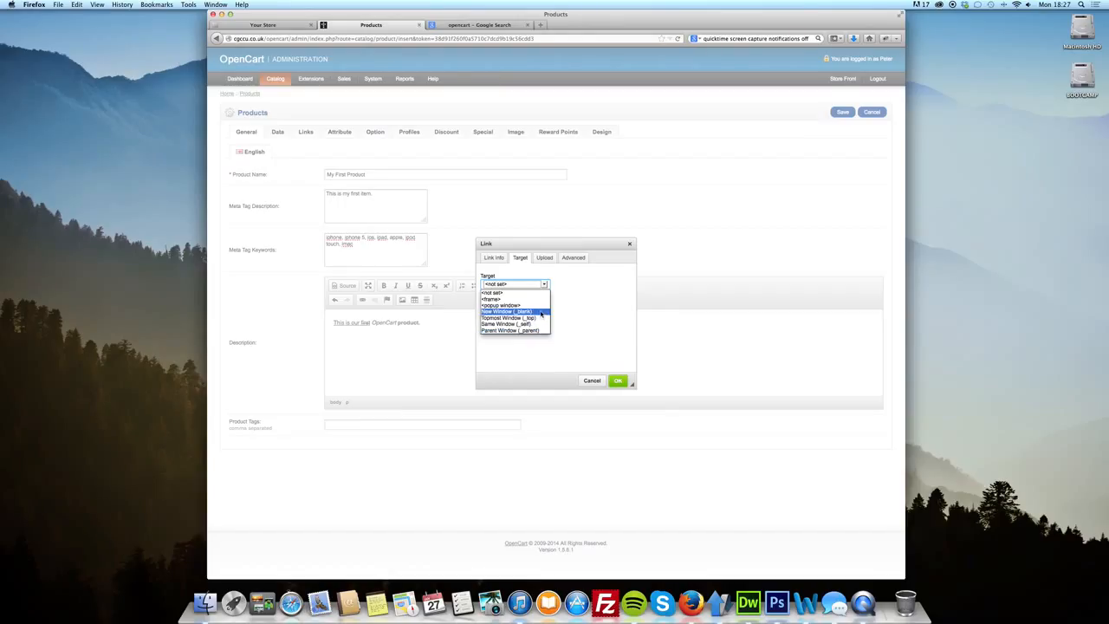
pyautogui.click(539, 293)
pyautogui.click(543, 258)
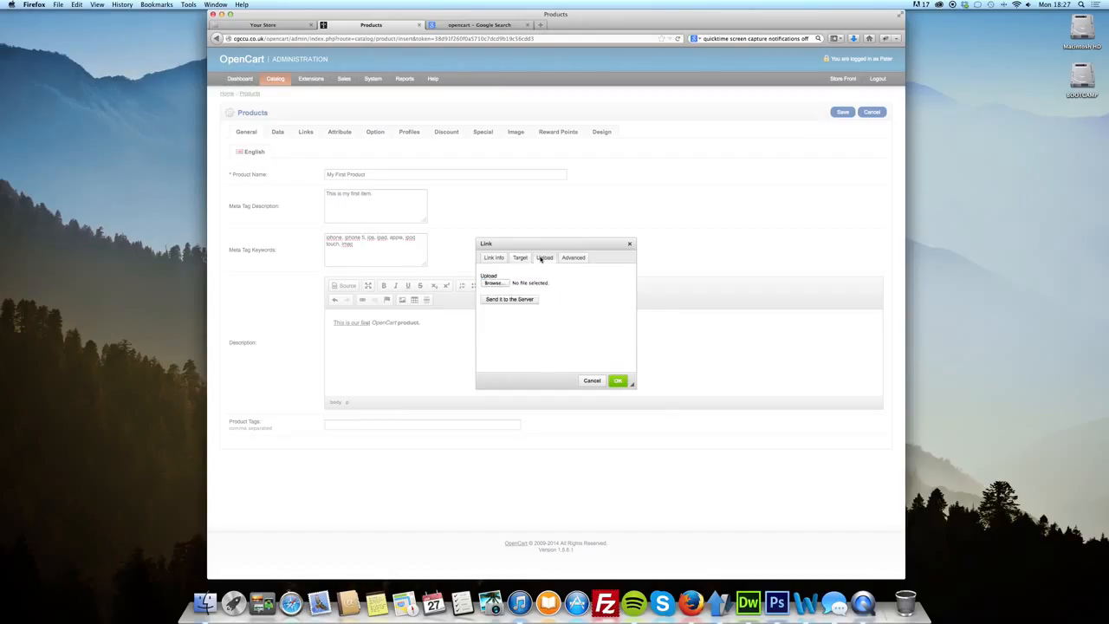
pyautogui.click(499, 283)
pyautogui.click(725, 286)
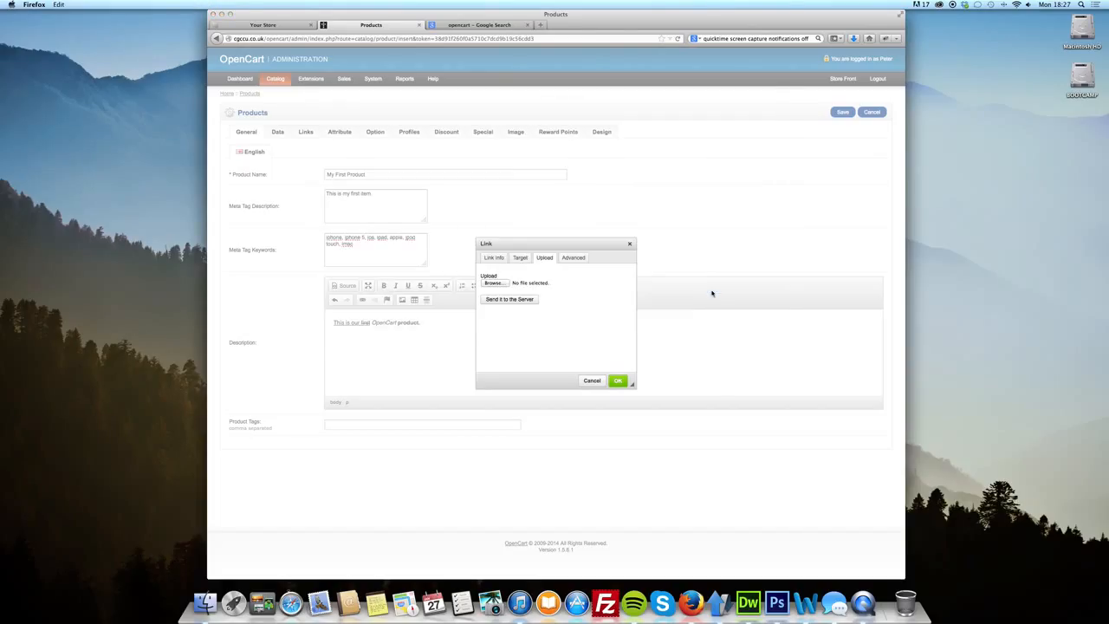
# Review the link's advanced options without filling them in and insert the google.co.uk link into the description
pyautogui.click(579, 257)
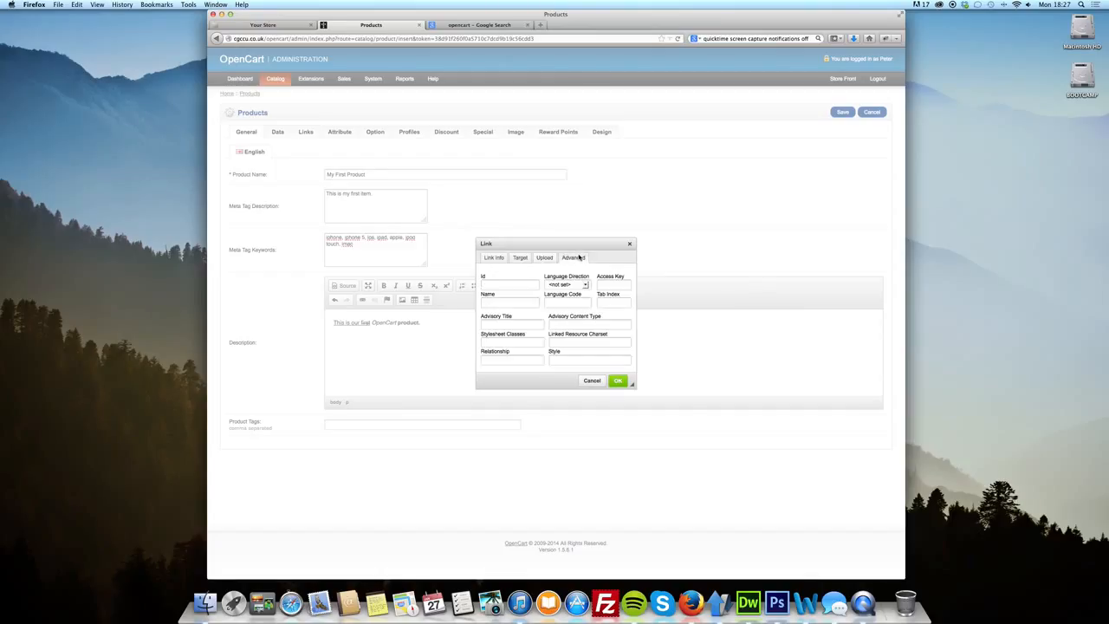
pyautogui.click(520, 284)
pyautogui.click(493, 258)
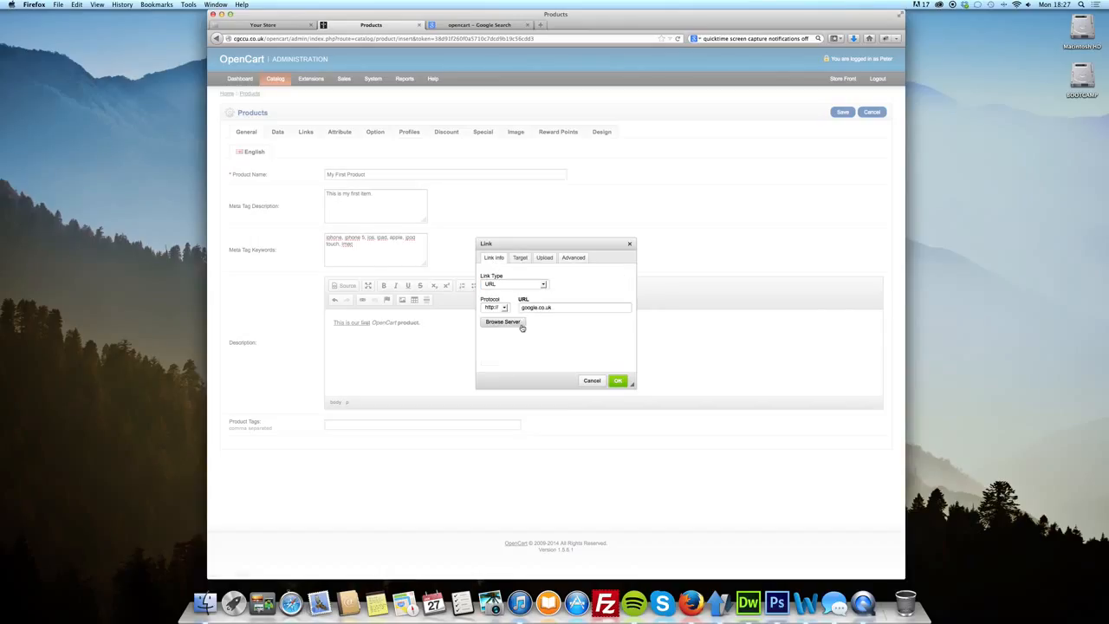
pyautogui.click(620, 380)
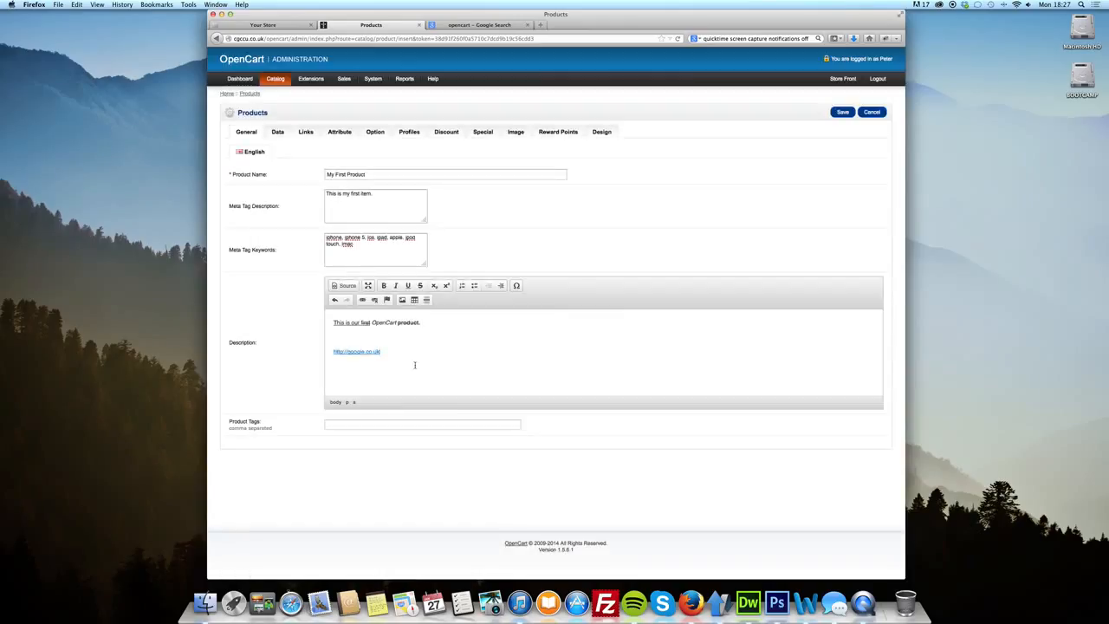
pyautogui.moveTo(421, 322); pyautogui.dragTo(399, 323)
pyautogui.click(363, 300)
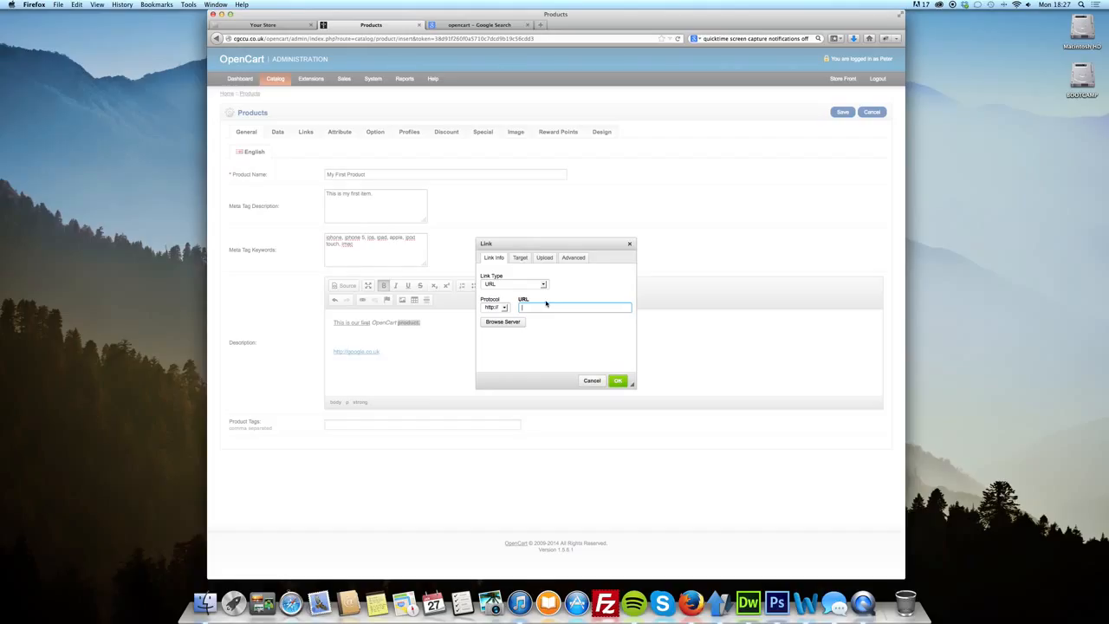
pyautogui.write('opencart.com')
pyautogui.click(618, 380)
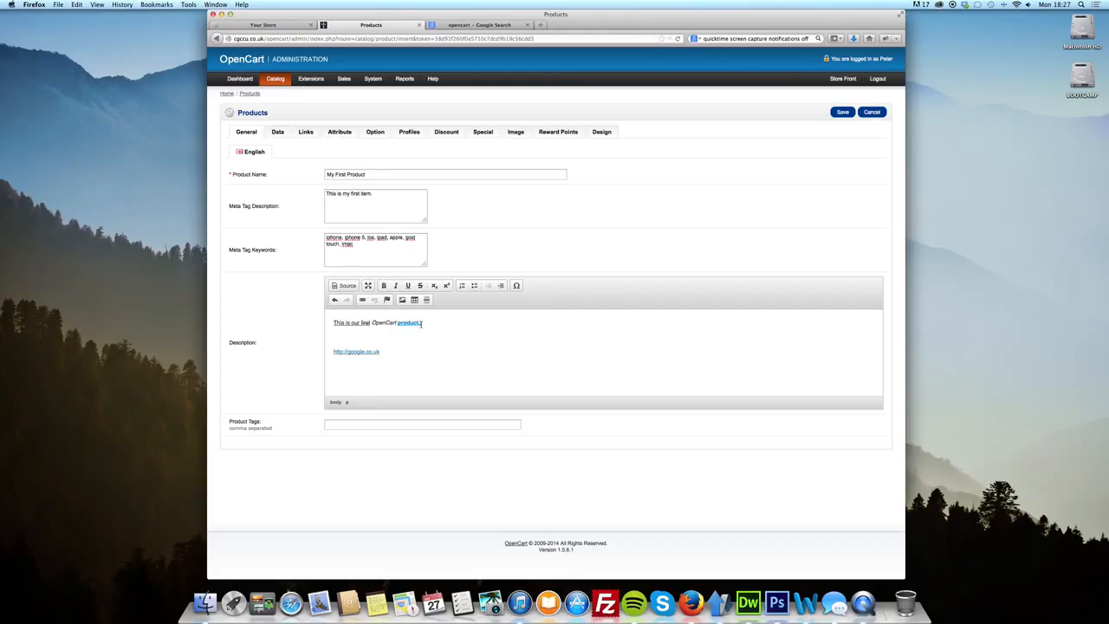
pyautogui.moveTo(442, 323); pyautogui.dragTo(397, 323)
pyautogui.click(435, 315)
# Start adding an image to the description and choose the apple_cinema_30 picture from the server's demo folder
pyautogui.click(403, 299)
pyautogui.click(618, 252)
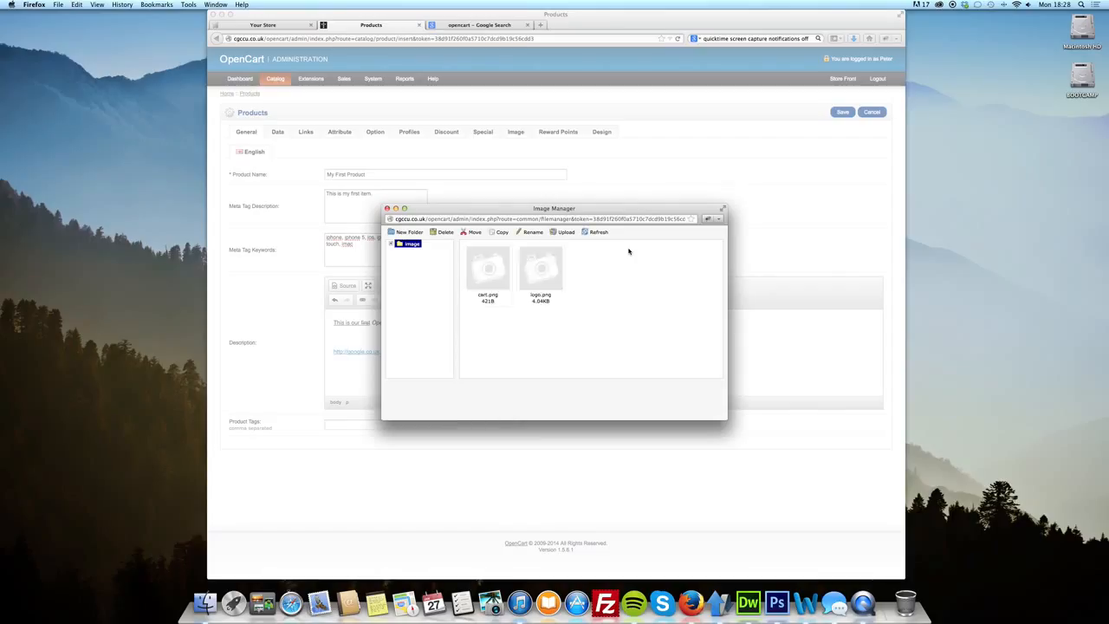
pyautogui.click(393, 245)
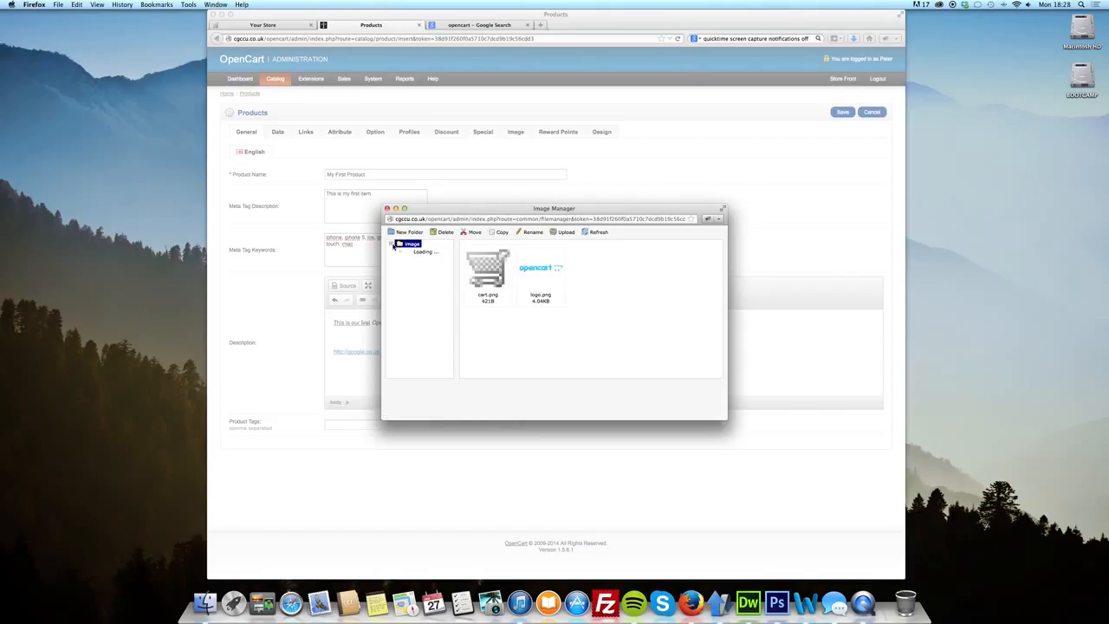
pyautogui.click(418, 252)
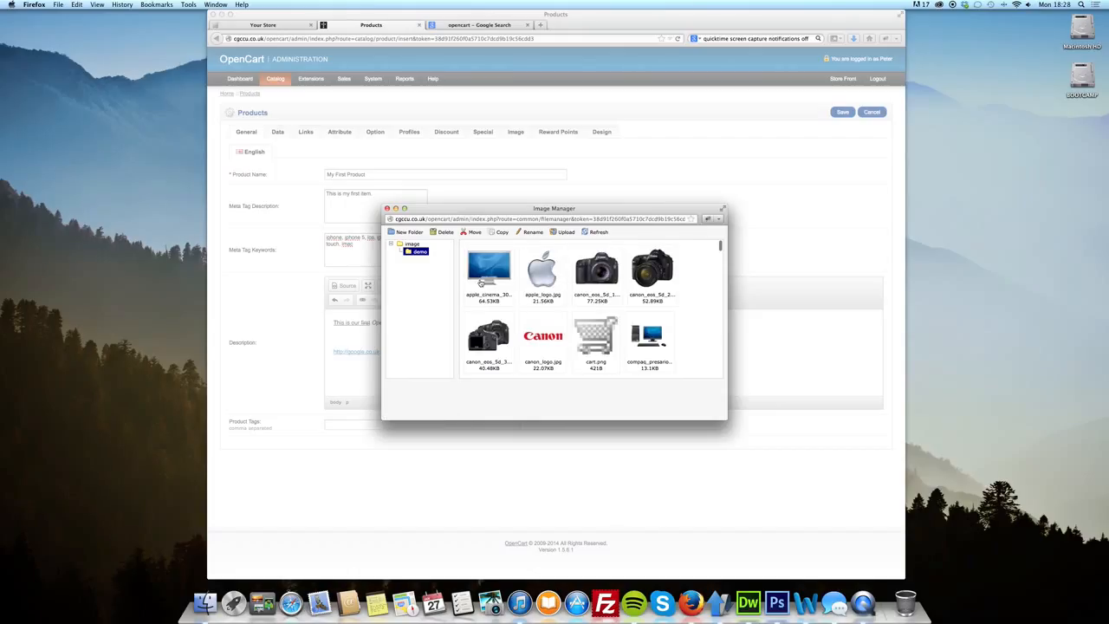
pyautogui.scroll(-2, 705, 277)
pyautogui.scroll(2, 705, 276)
pyautogui.click(485, 276)
pyautogui.doubleClick(485, 275)
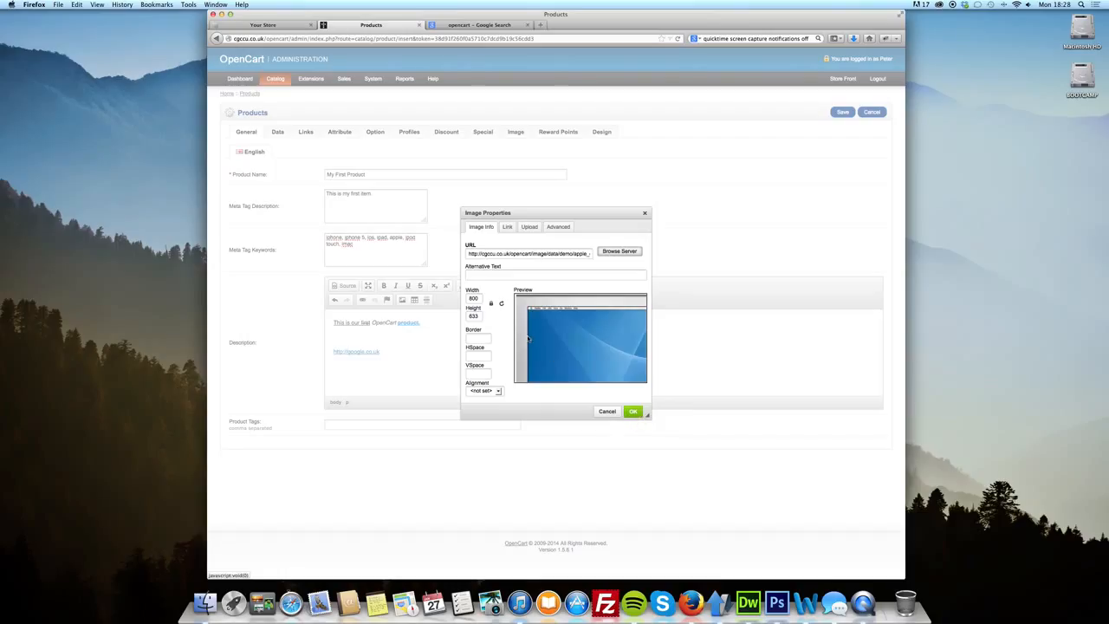
# Set the image width to 300 with proportional height and insert the picture into the description
pyautogui.click(478, 300)
pyautogui.moveTo(478, 300); pyautogui.dragTo(466, 300)
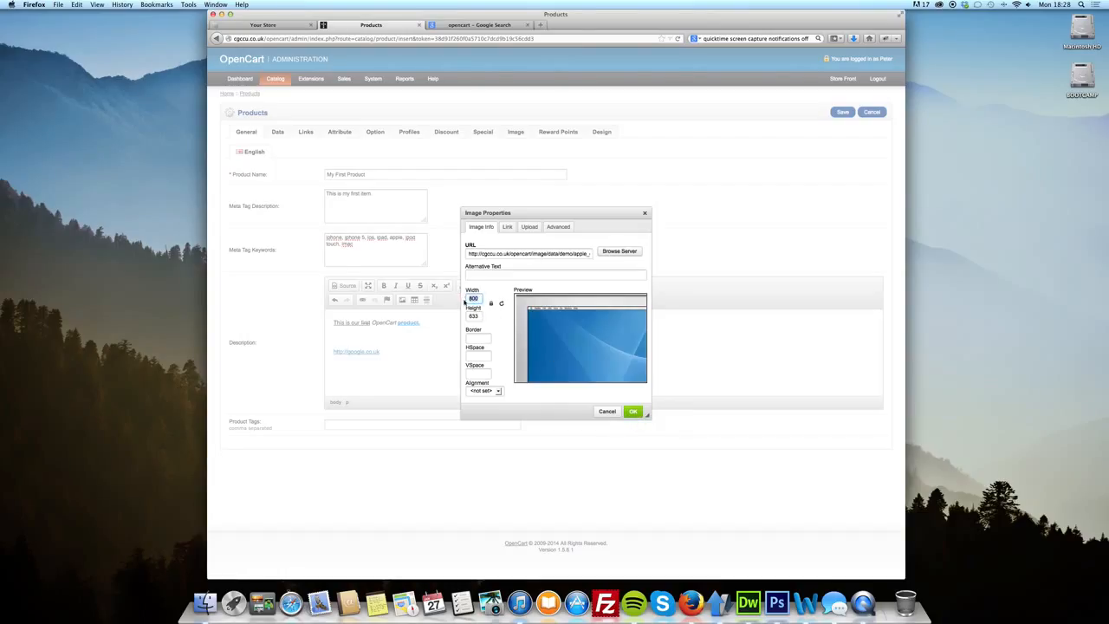
pyautogui.write('300')
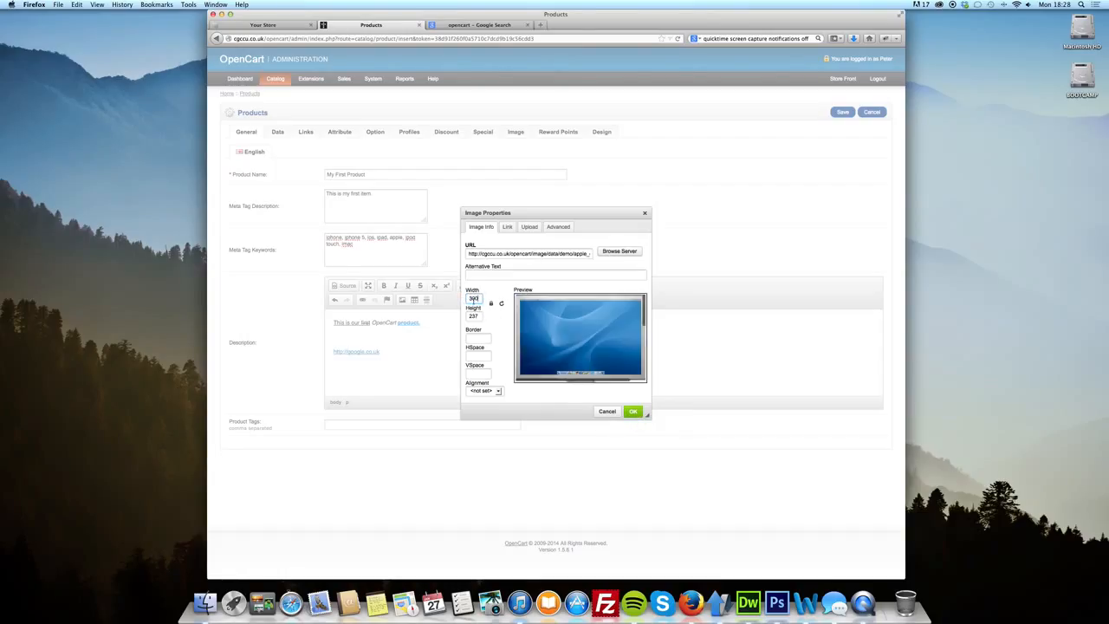
pyautogui.click(634, 411)
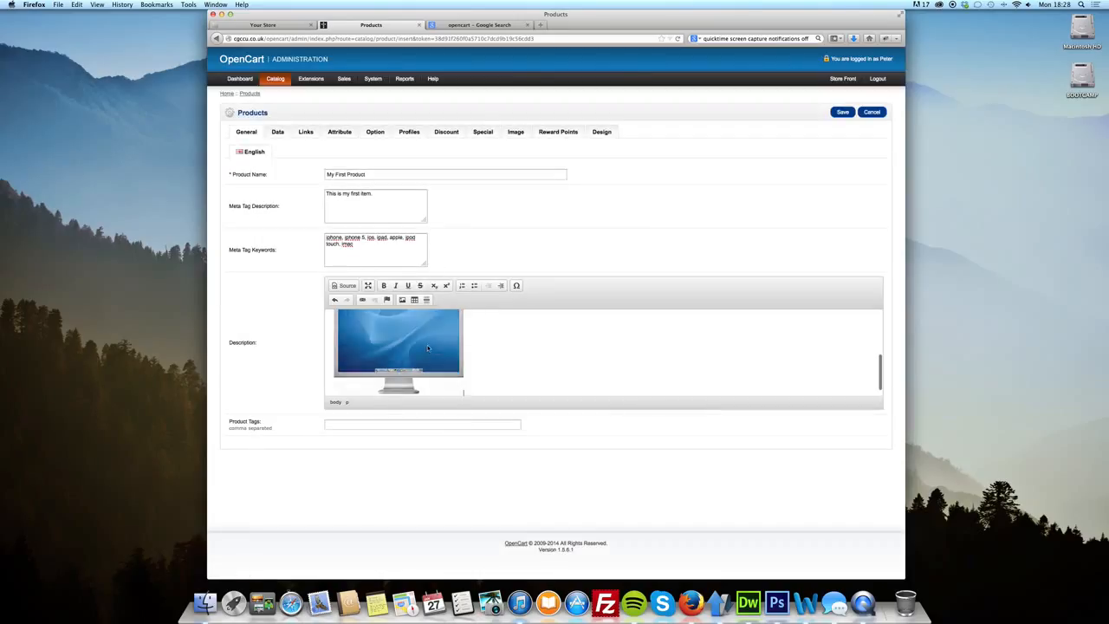
# Copy all the meta tag keywords into the Product Tags field
pyautogui.click(443, 425)
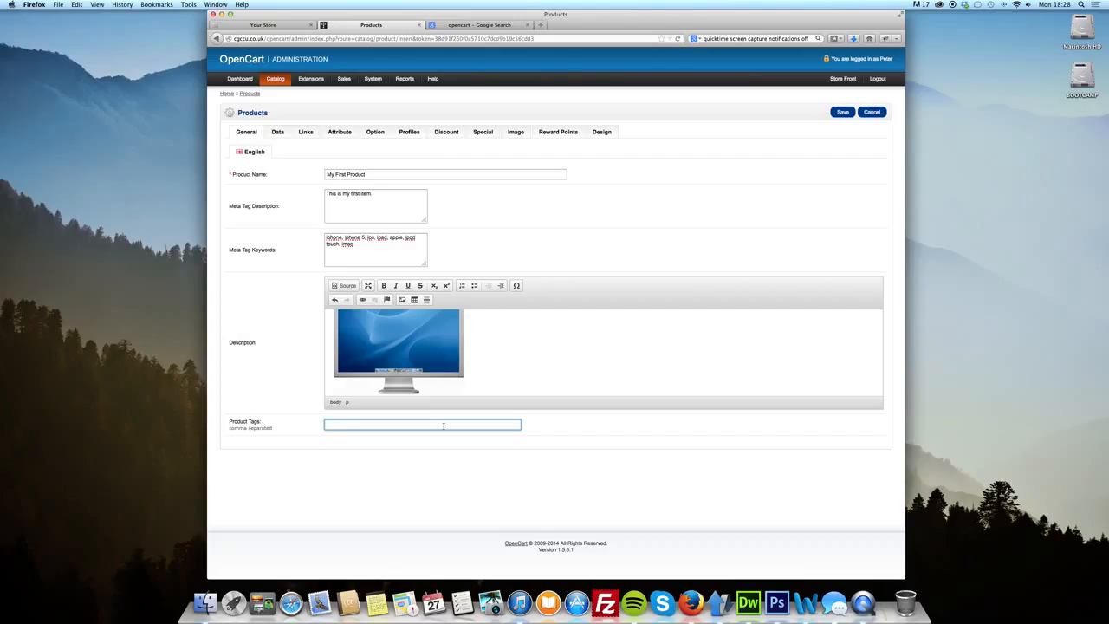
pyautogui.moveTo(369, 253); pyautogui.dragTo(306, 231)
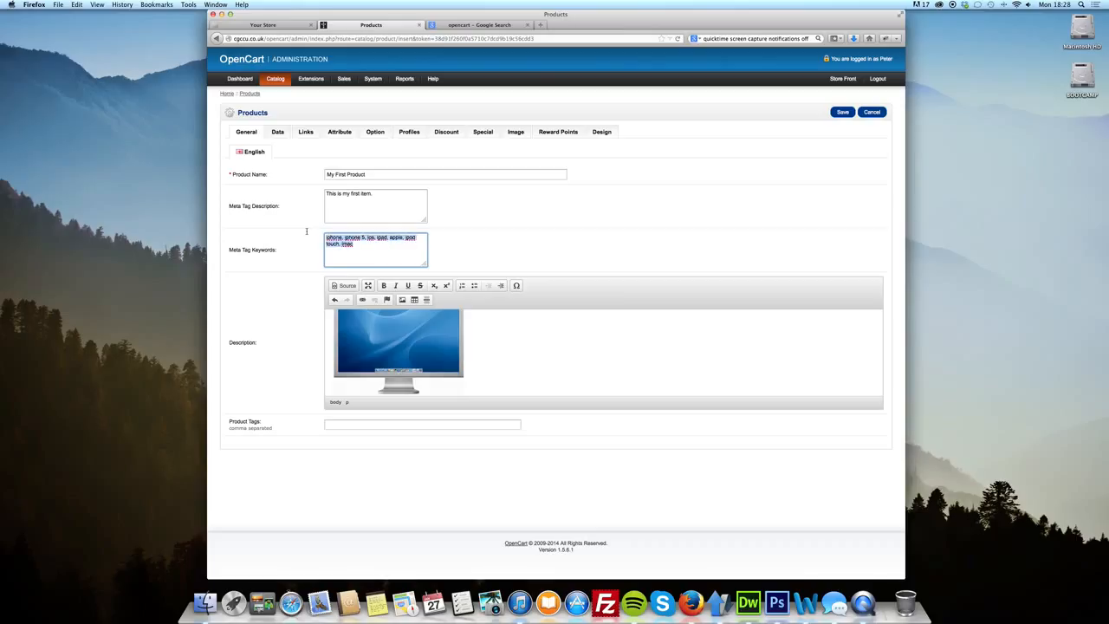
pyautogui.press('super+c')
pyautogui.click(329, 425)
pyautogui.press('super+v')
pyautogui.click(344, 247)
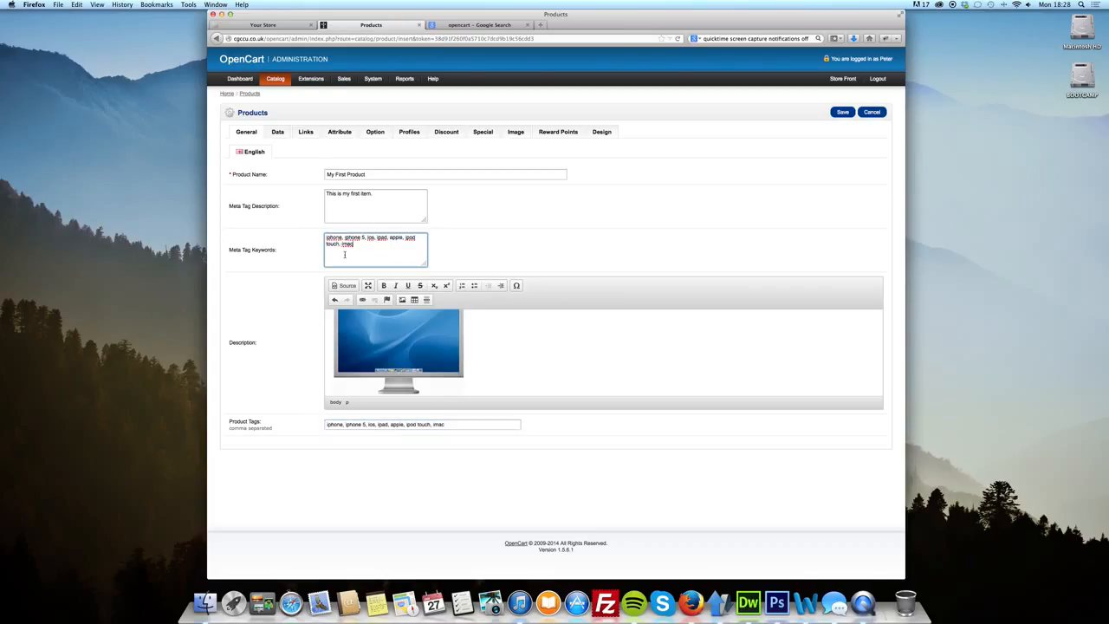
# Open the product's Data section and enter 1234 as the model
pyautogui.click(277, 132)
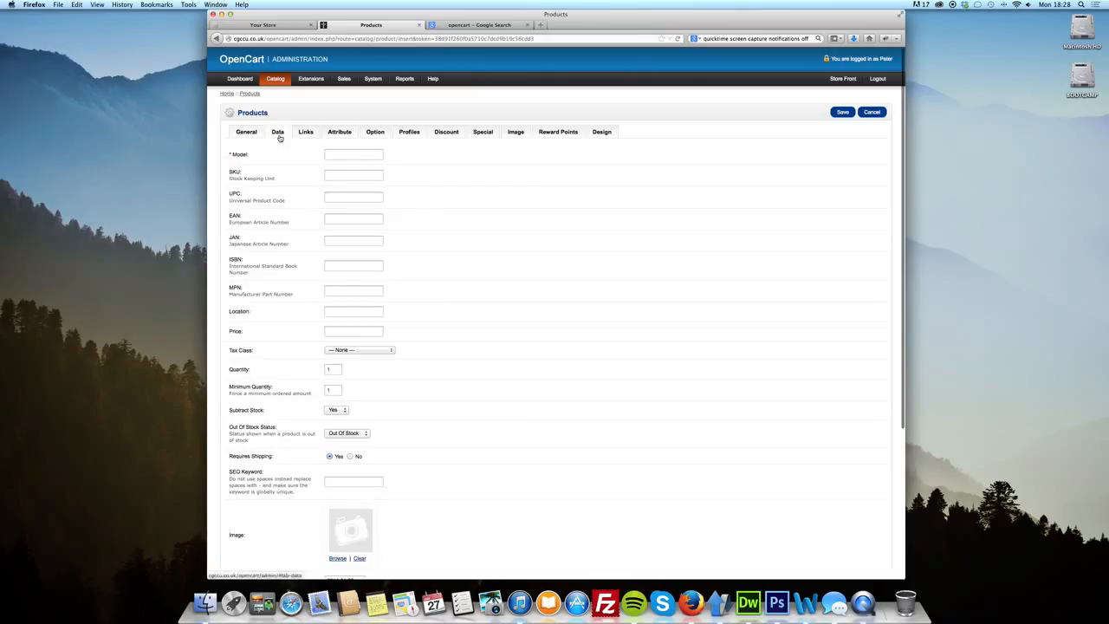
pyautogui.click(336, 153)
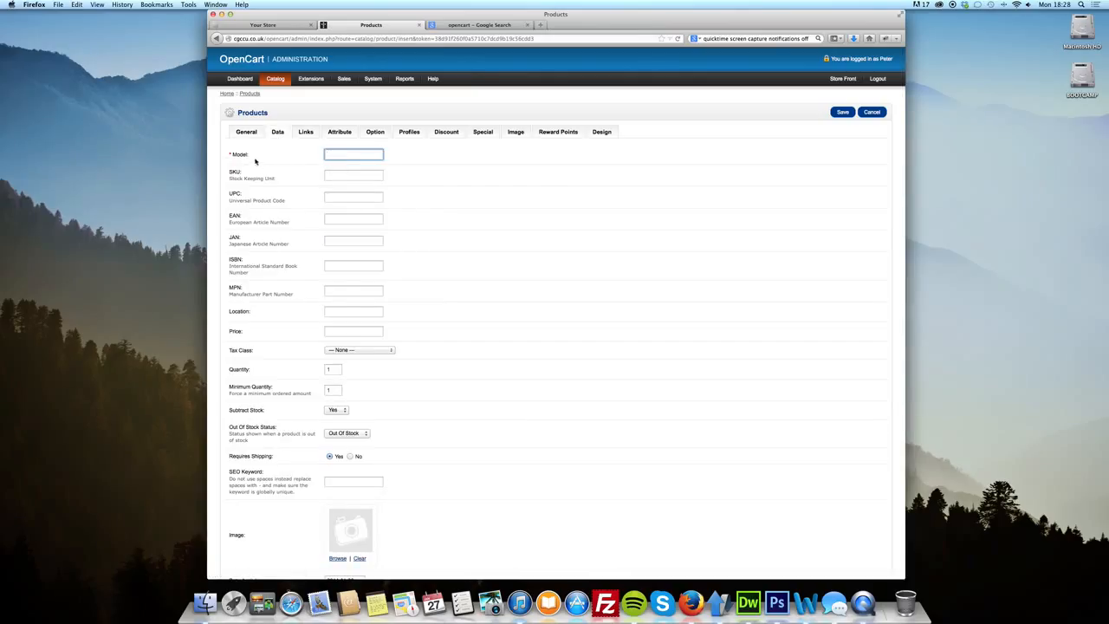
pyautogui.click(344, 153)
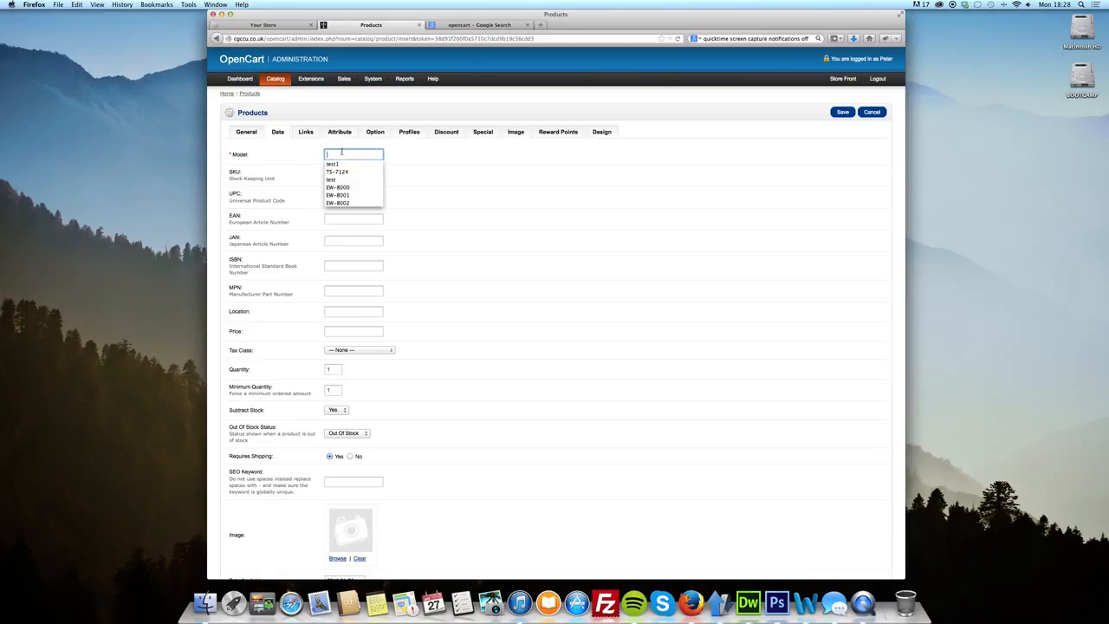
pyautogui.click(314, 155)
pyautogui.click(329, 154)
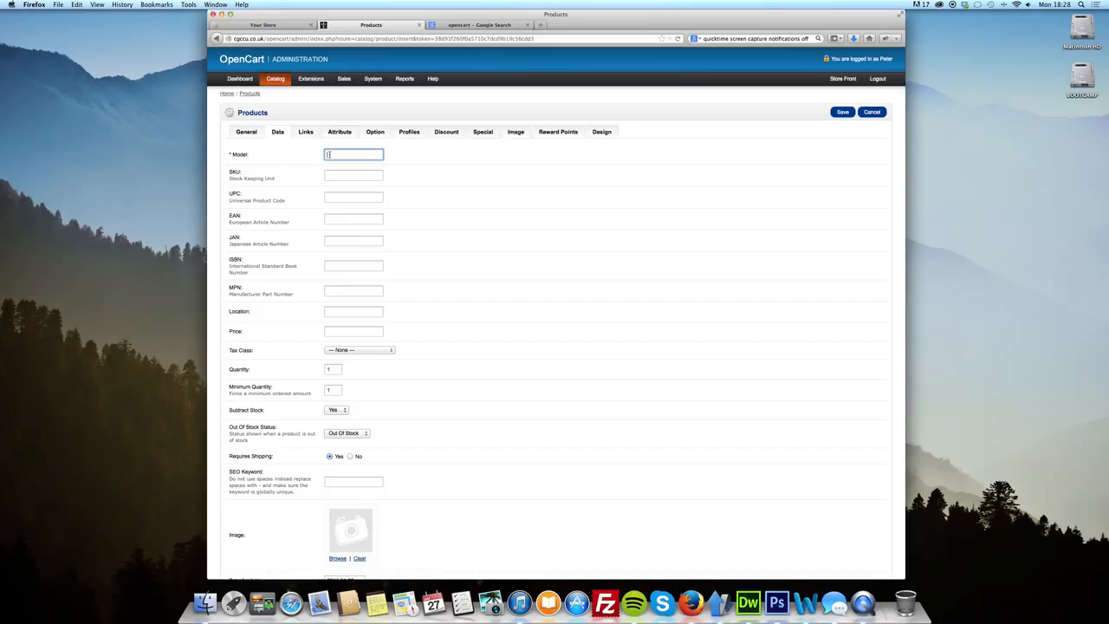
pyautogui.write('1234')
# Enter 123 as the product's SKU without using an autocomplete suggestion
pyautogui.click(299, 176)
pyautogui.click(332, 177)
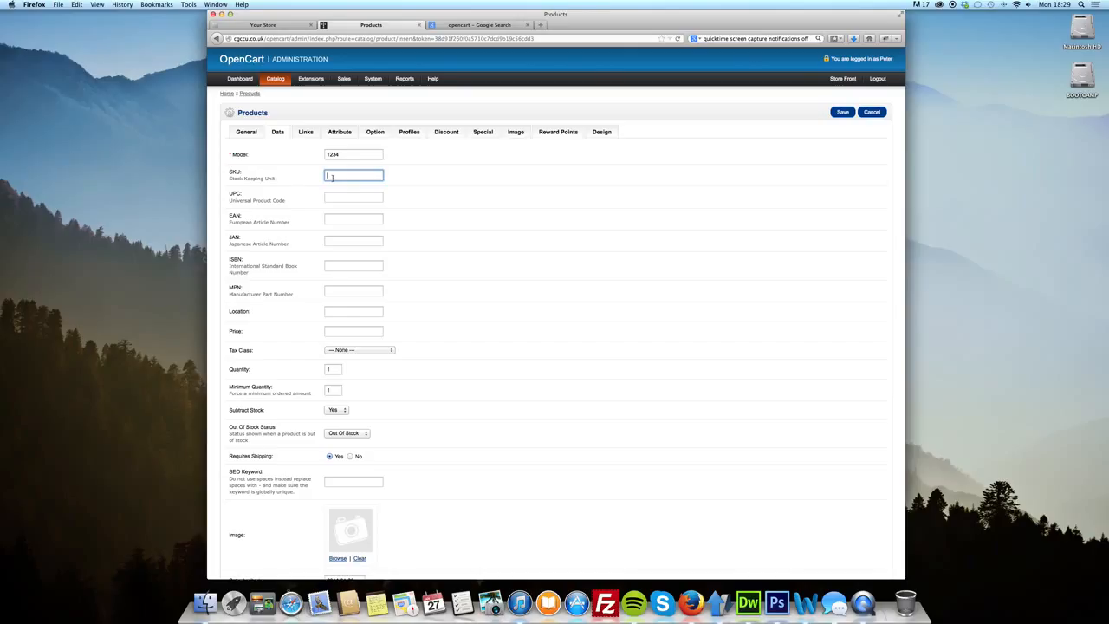
pyautogui.write('123')
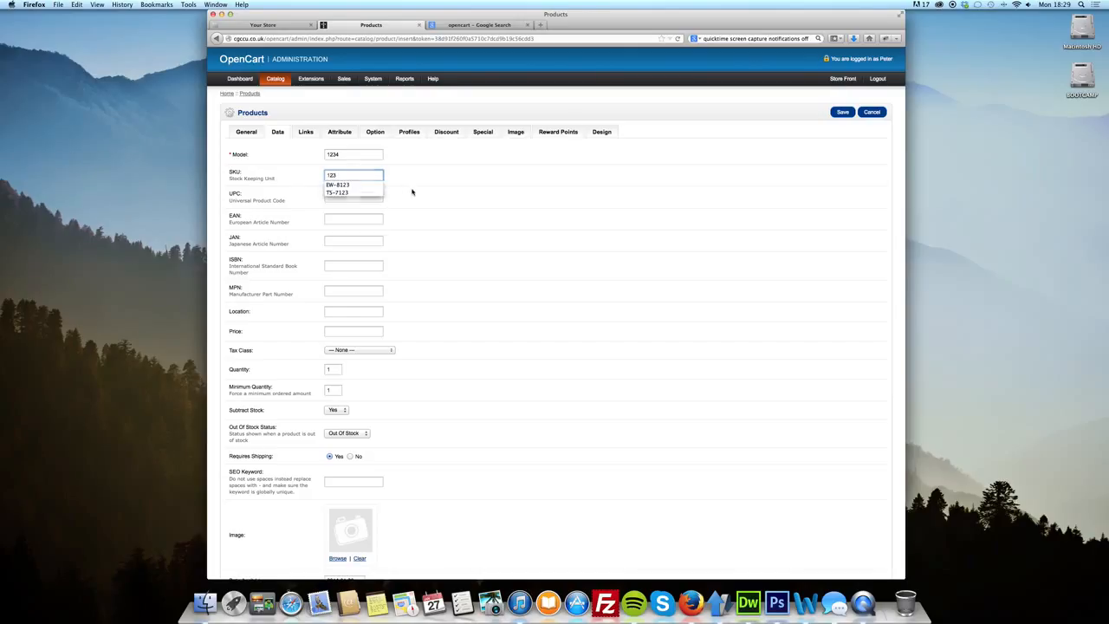
pyautogui.click(413, 192)
# Enter 12345 as the product's UPC
pyautogui.click(371, 201)
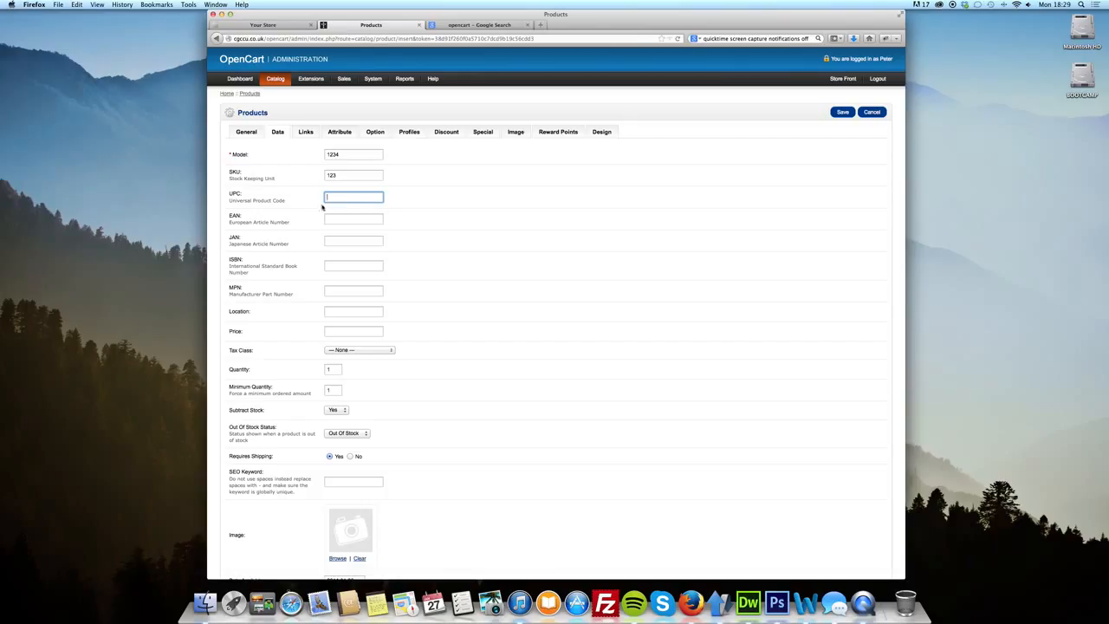
pyautogui.click(237, 195)
pyautogui.click(340, 199)
pyautogui.write('12345')
# Enter 12345 for both the EAN and the JAN
pyautogui.click(348, 218)
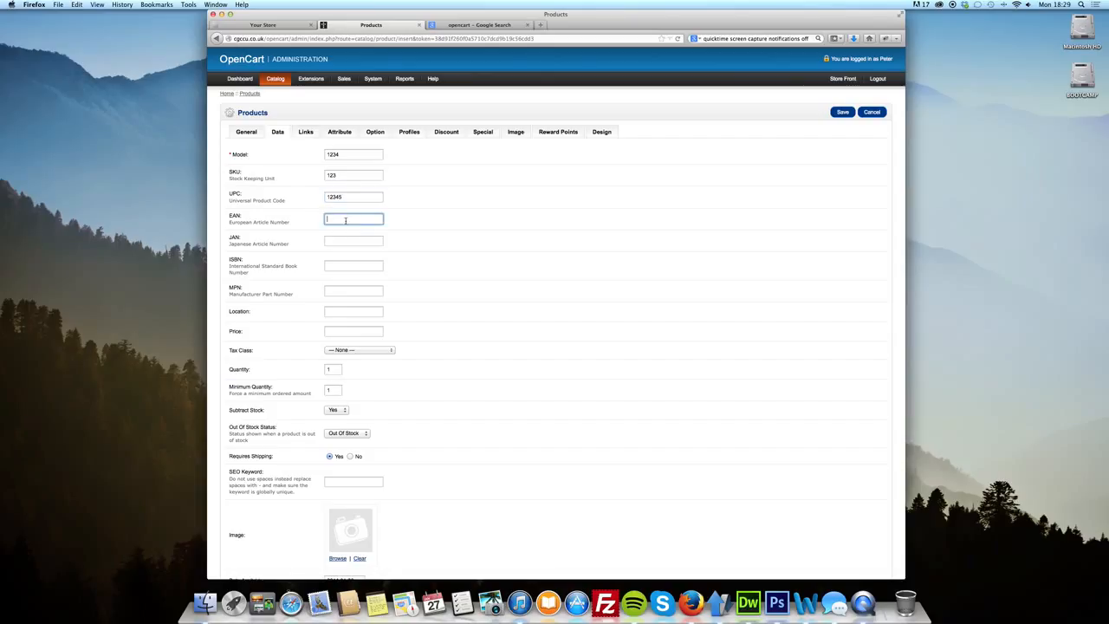
pyautogui.write('12345')
pyautogui.click(345, 240)
pyautogui.write('123')
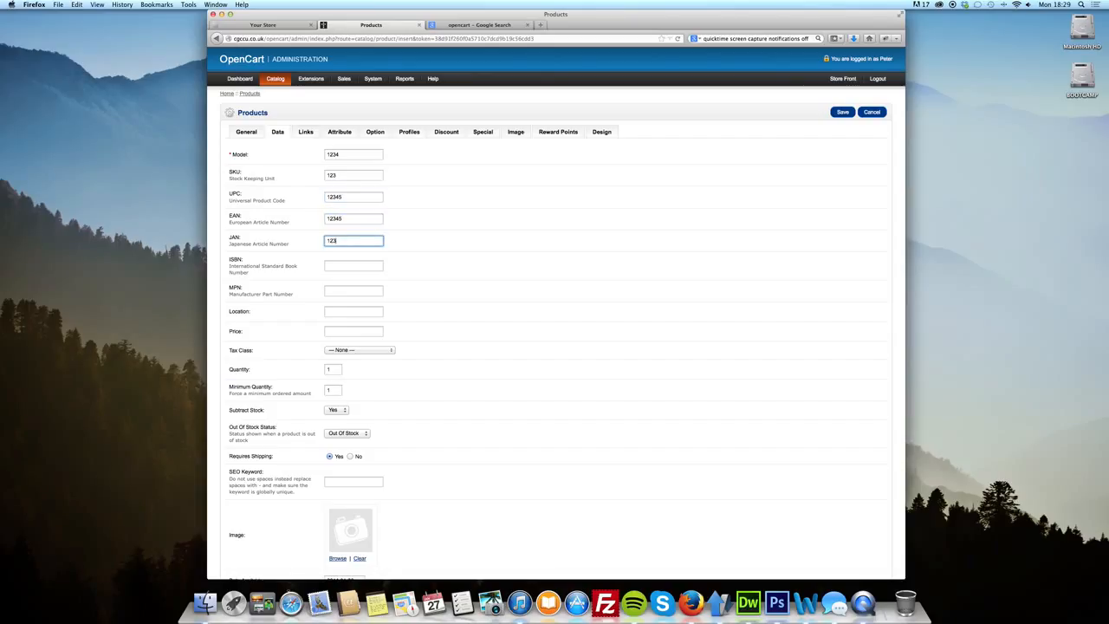
pyautogui.write('45')
pyautogui.click(349, 268)
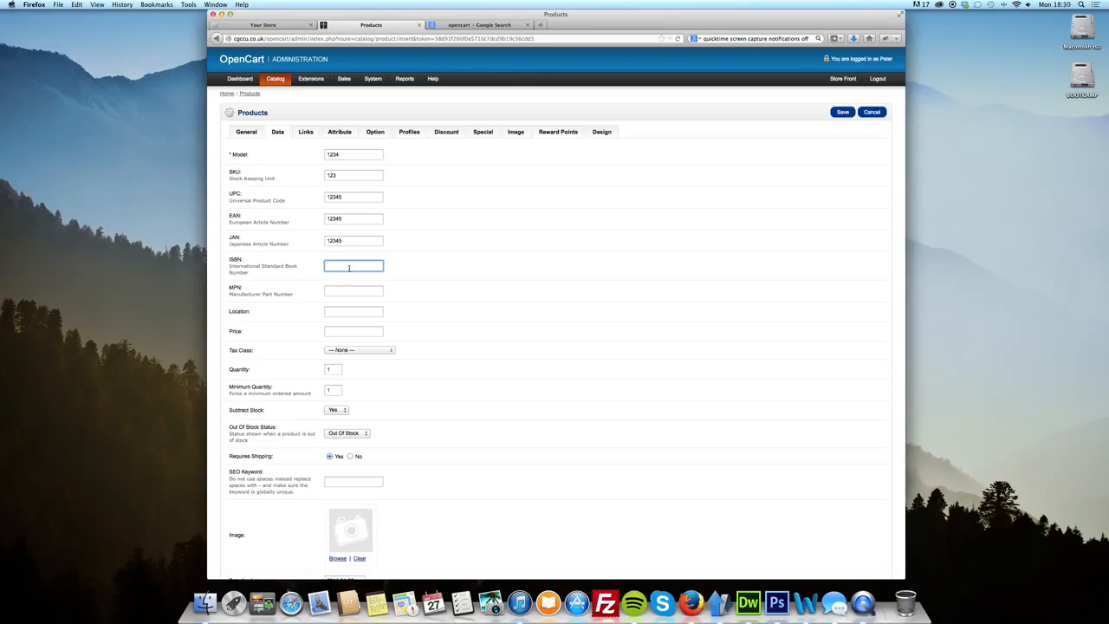
pyautogui.write('1234567890')
pyautogui.click(350, 295)
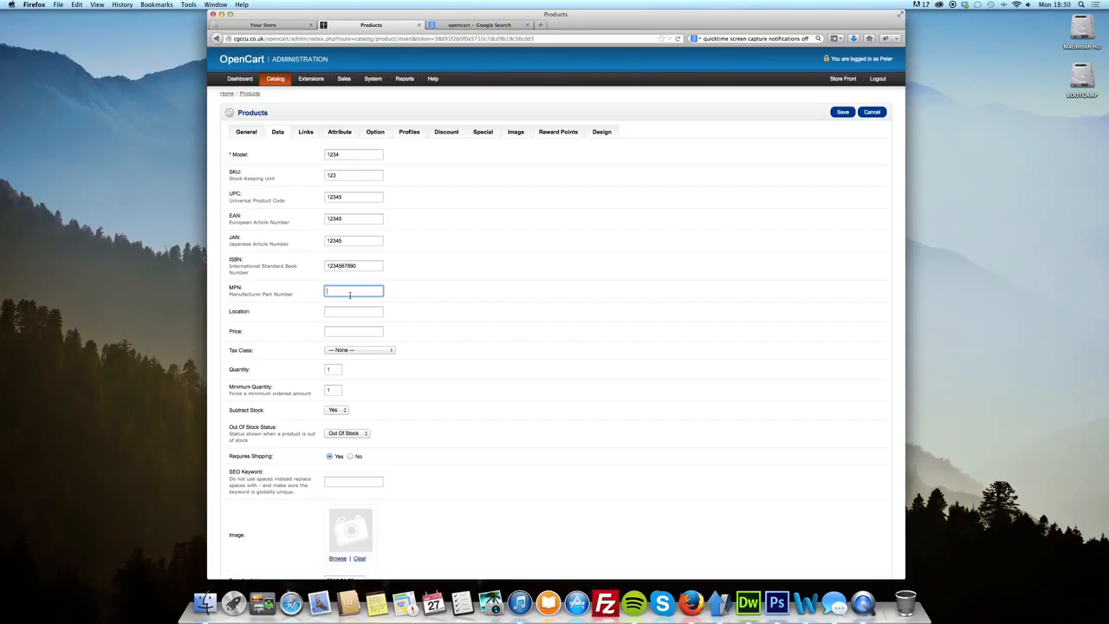
pyautogui.write('1234567890')
pyautogui.press('Tab')
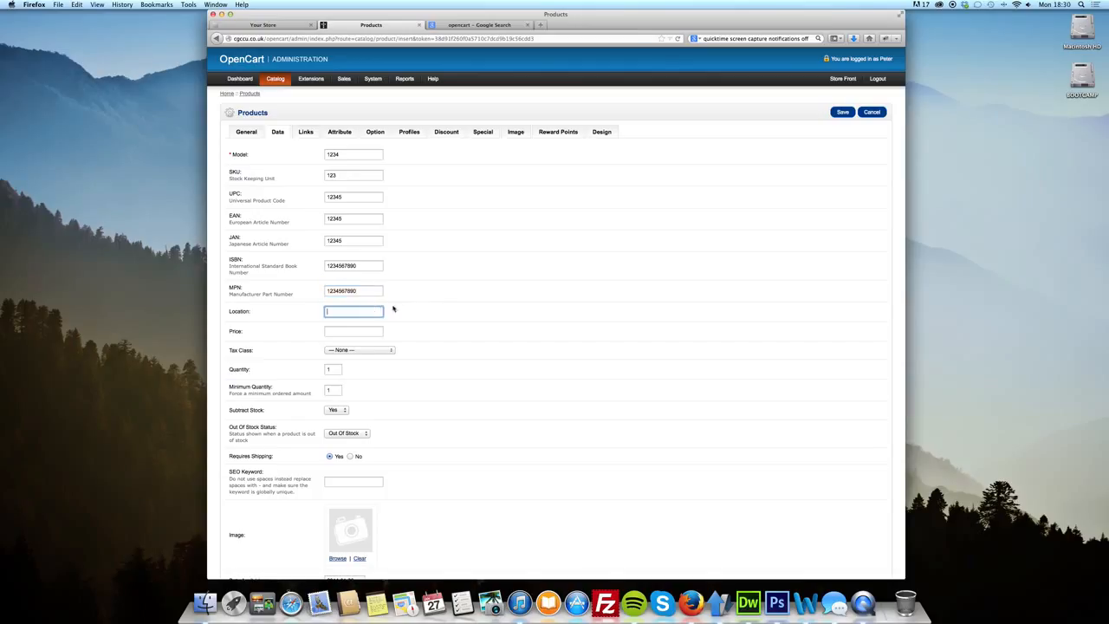
# Set the product's location to Glasgow
pyautogui.click(408, 310)
pyautogui.click(365, 312)
pyautogui.write('Glasgow')
pyautogui.click(477, 318)
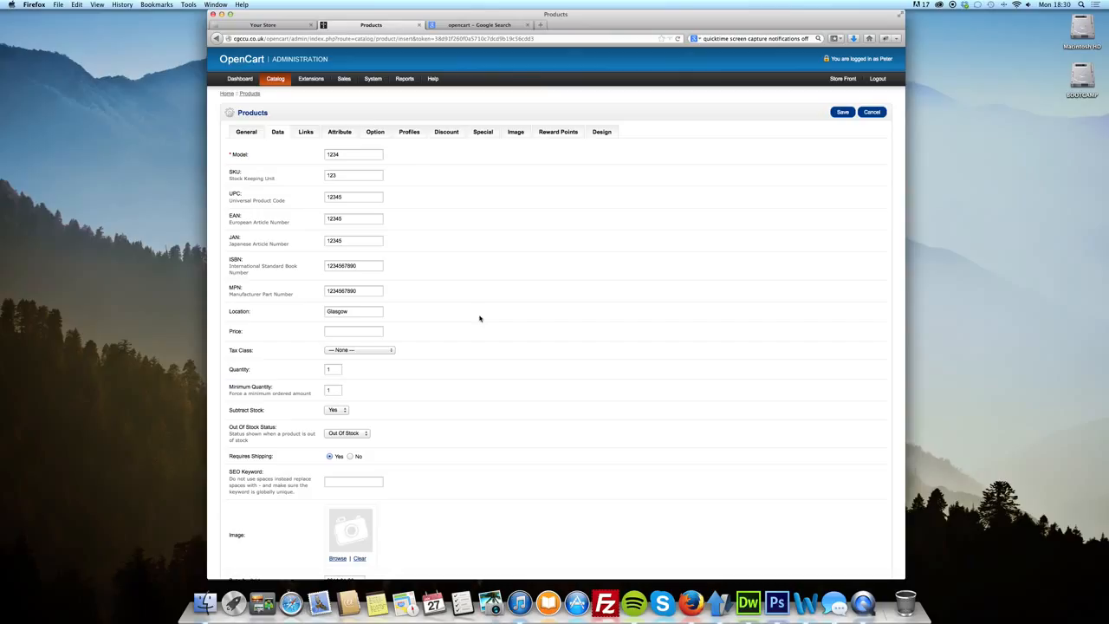
# Set the product's price to 10 and check the currency options on the storefront before returning to the product form
pyautogui.click(352, 332)
pyautogui.write('10')
pyautogui.click(451, 330)
pyautogui.click(232, 24)
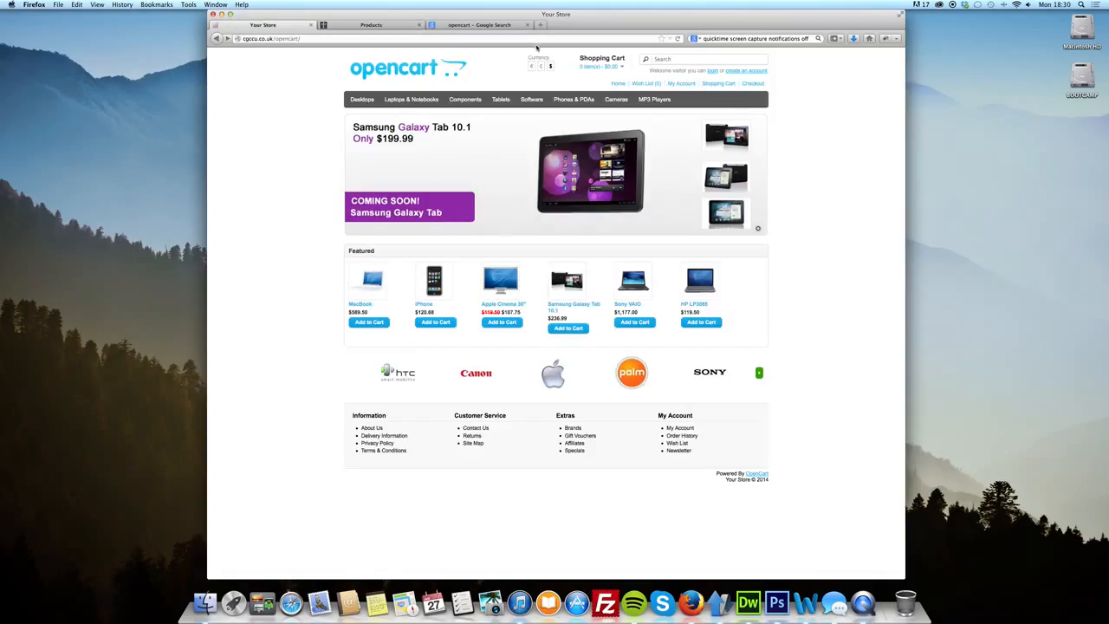
pyautogui.click(379, 26)
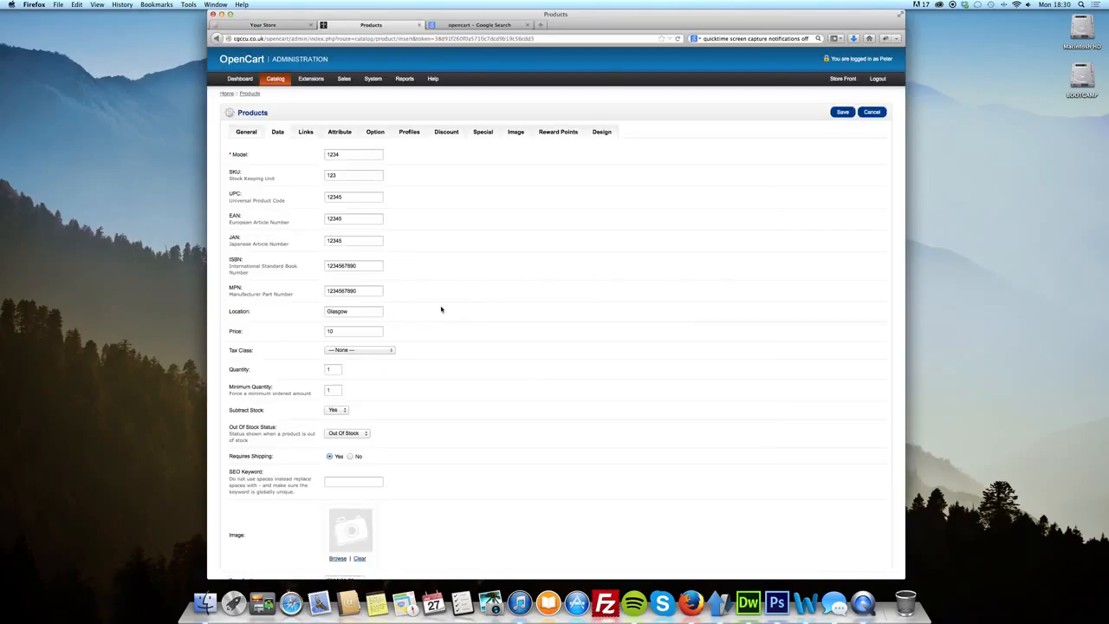
# Try Downloadable Products as the tax class and set it back to None
pyautogui.click(382, 349)
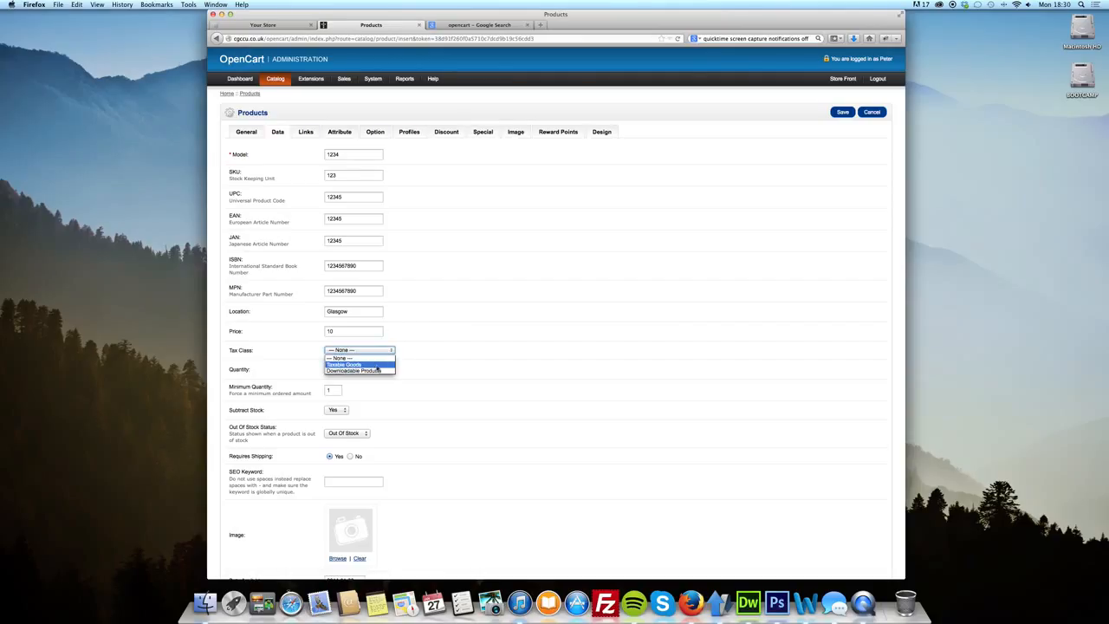
pyautogui.click(379, 371)
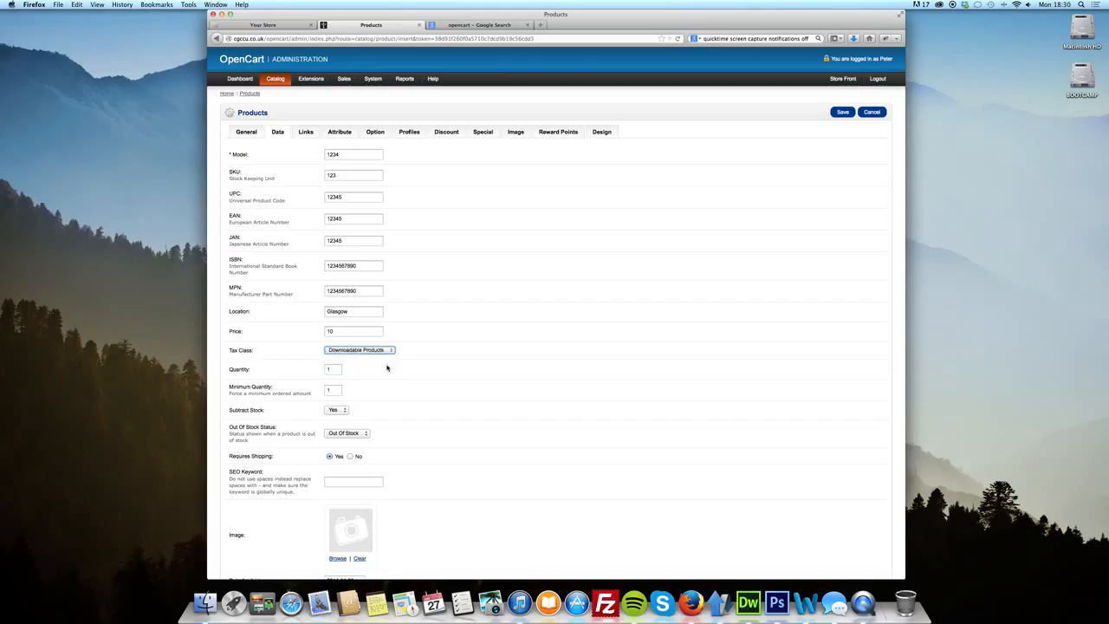
pyautogui.click(380, 352)
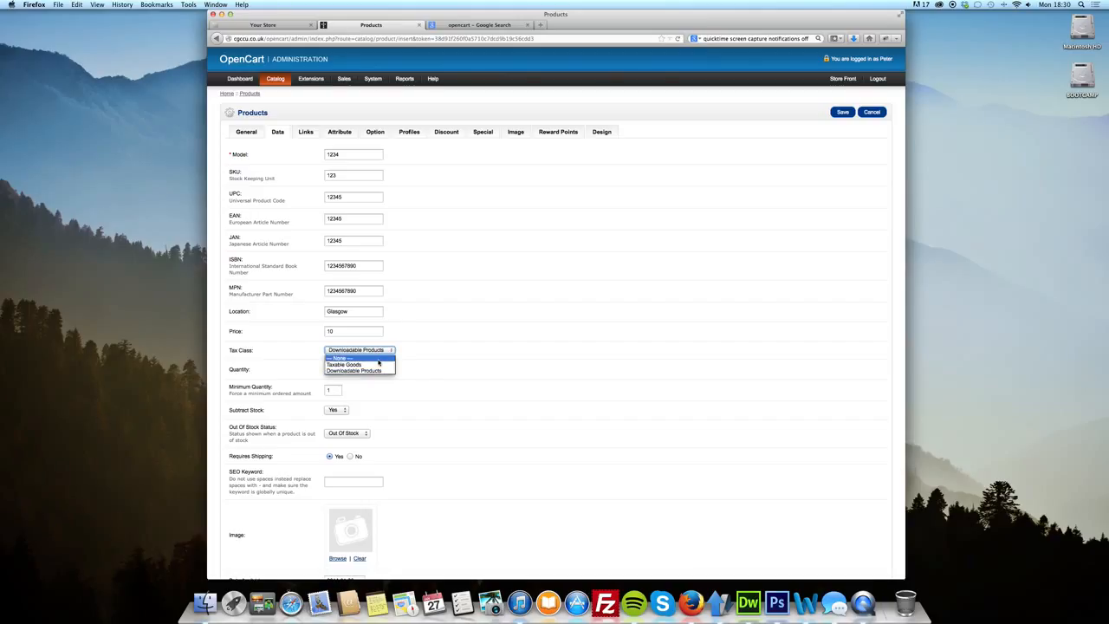
pyautogui.click(379, 360)
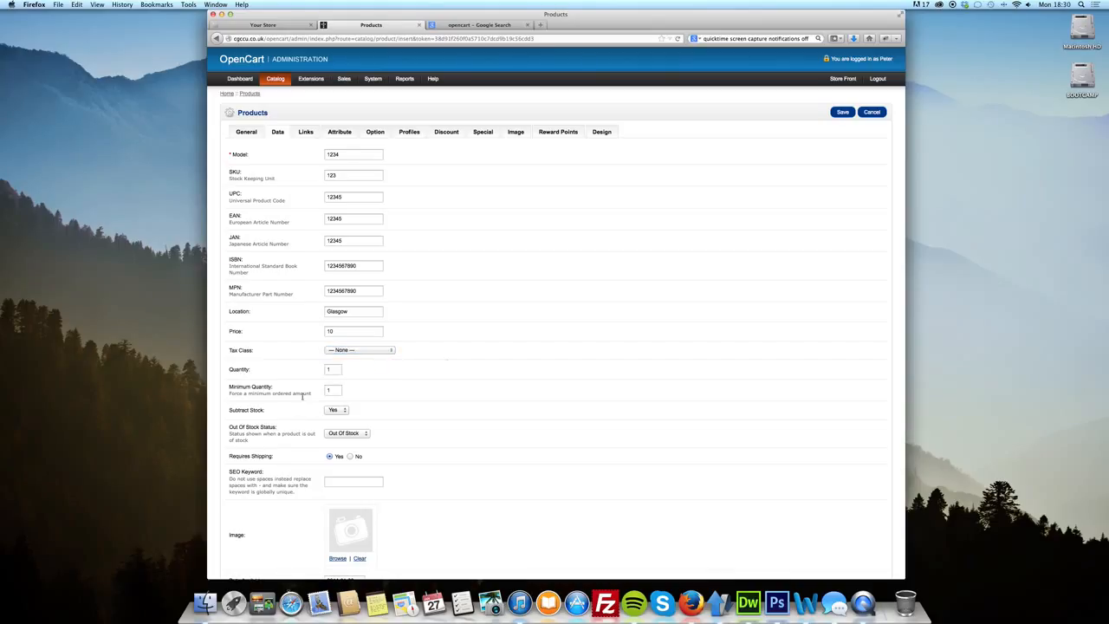
# Set the product's quantity to 10 and its minimum quantity to 5
pyautogui.click(335, 369)
pyautogui.press('BackSpace')
pyautogui.write('10')
pyautogui.click(339, 391)
pyautogui.write('0')
pyautogui.write('5')
pyautogui.scroll(-2, 411, 386)
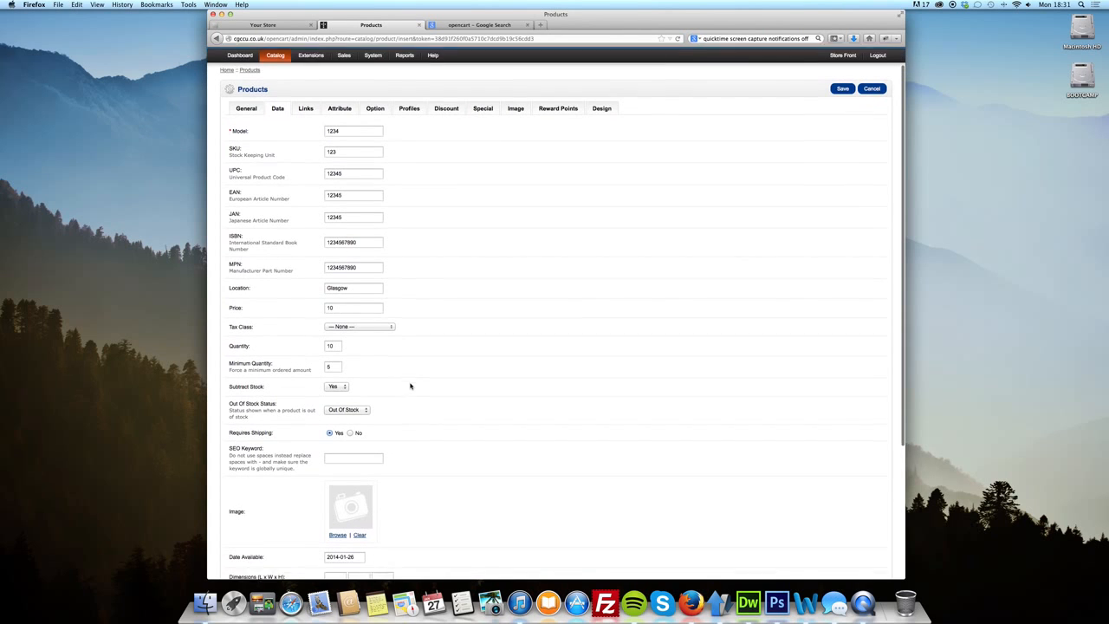
# Review the Subtract Stock choices, keeping Yes selected
pyautogui.click(342, 382)
pyautogui.click(417, 389)
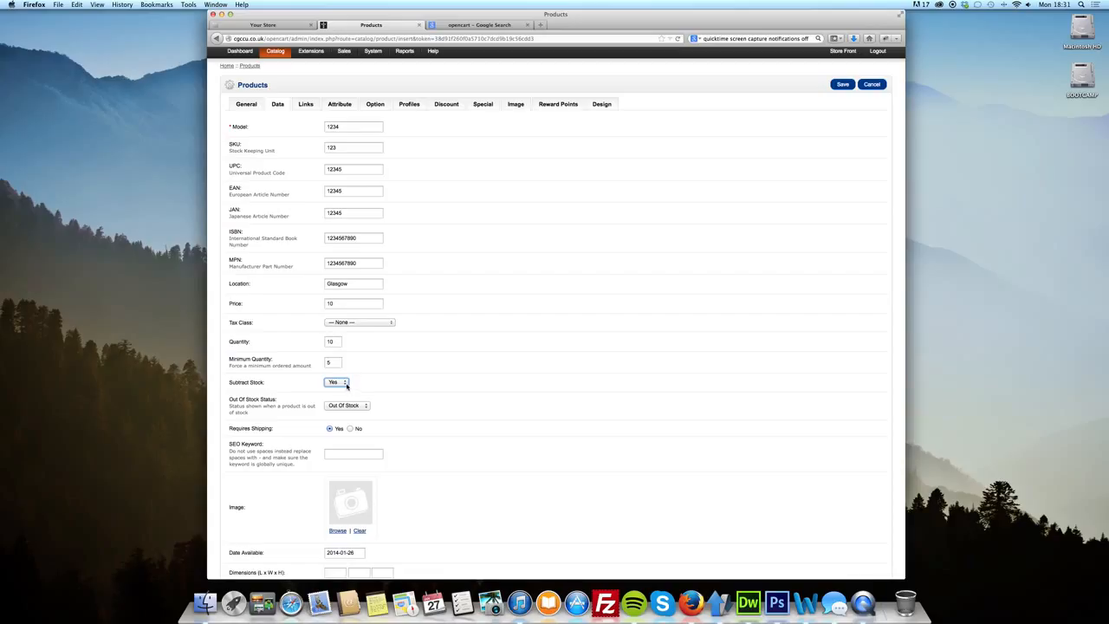
pyautogui.click(345, 383)
pyautogui.click(367, 385)
# Review the available Out Of Stock Status options, keeping Out Of Stock selected
pyautogui.scroll(-2, 432, 403)
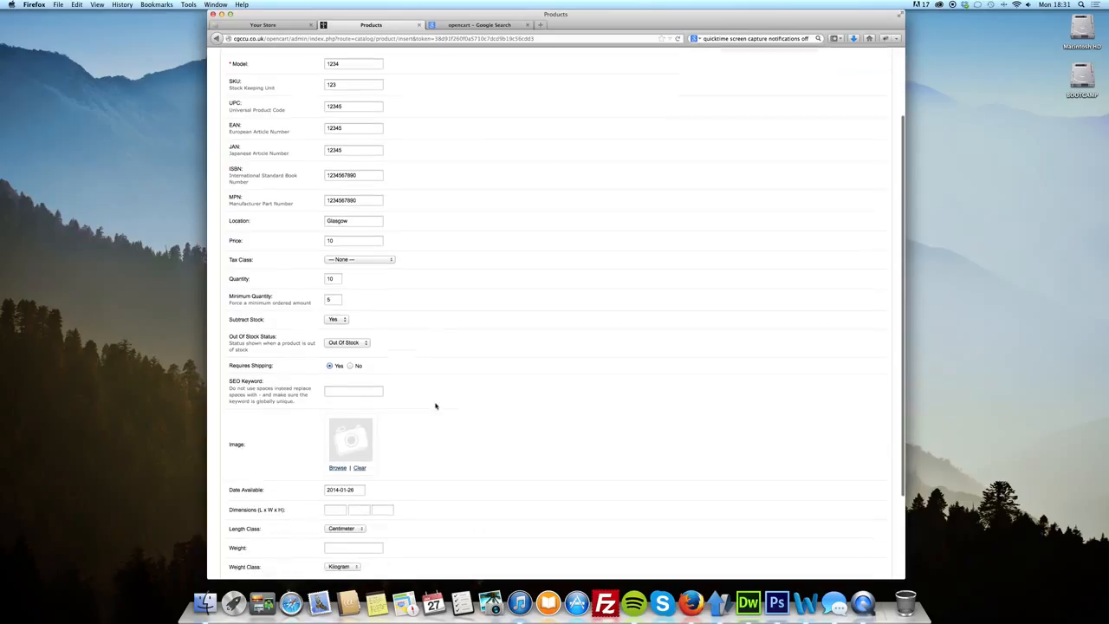
pyautogui.click(363, 344)
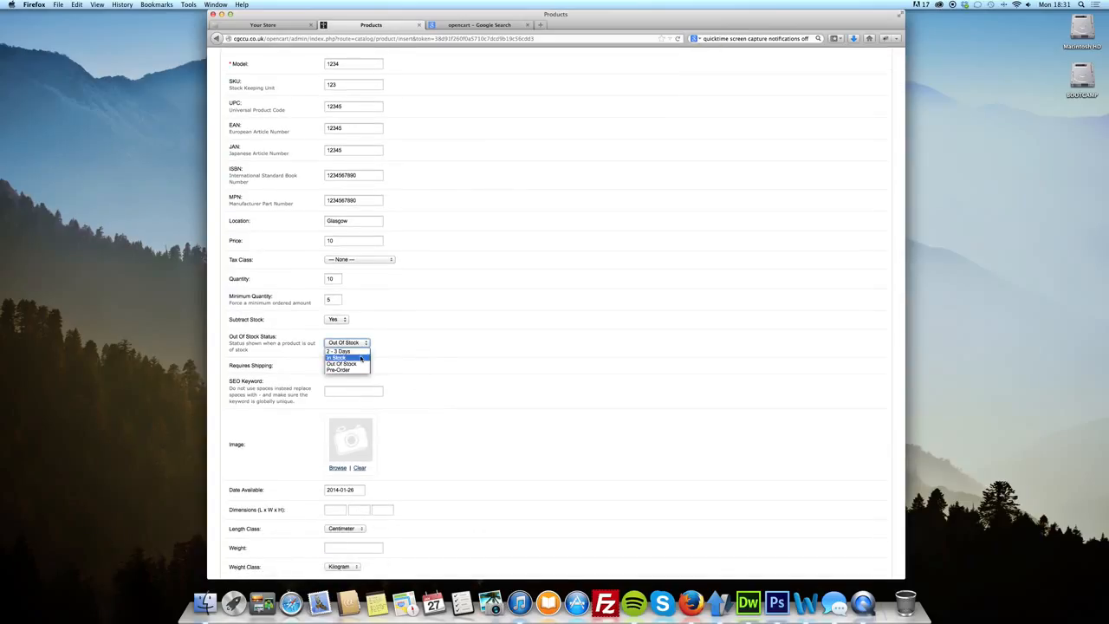
pyautogui.click(408, 350)
pyautogui.click(435, 345)
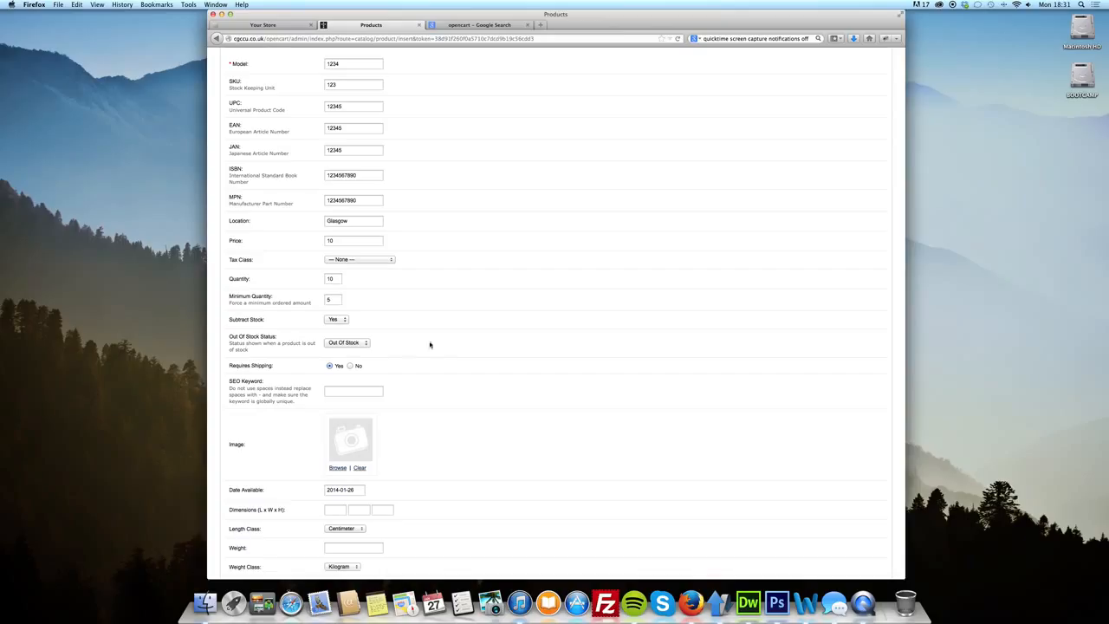
pyautogui.click(365, 344)
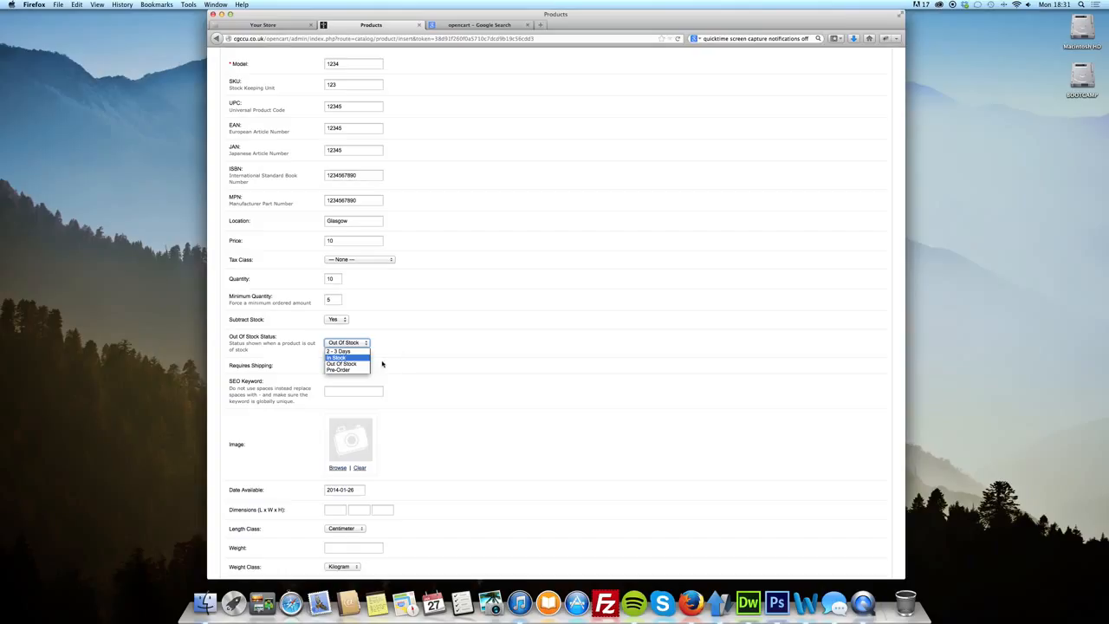
pyautogui.click(386, 362)
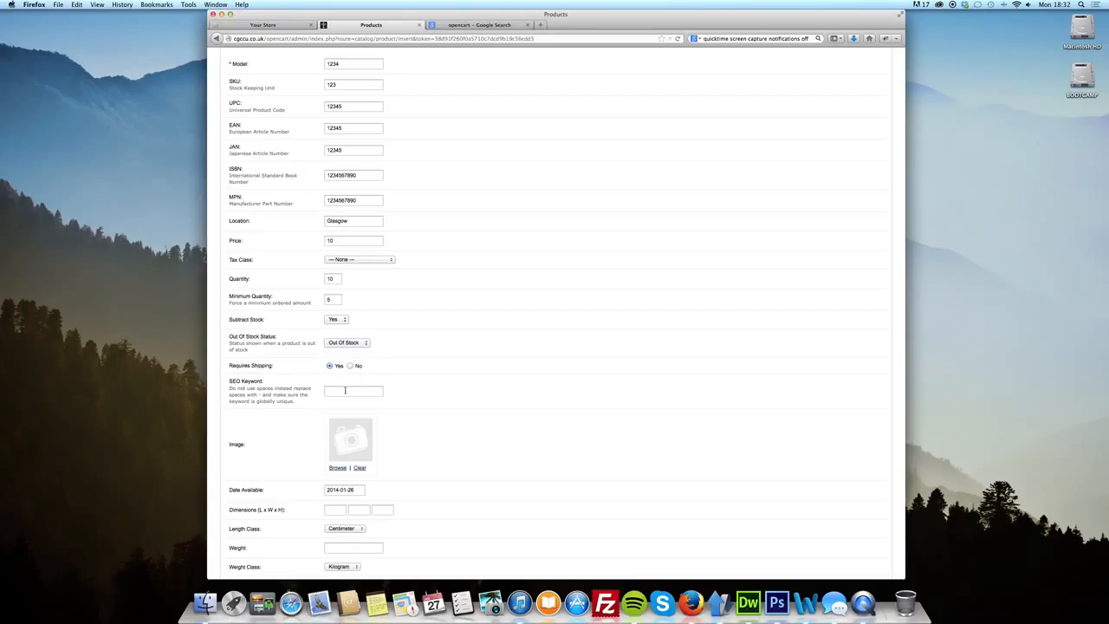
# Set the product's SEO keyword to 12345
pyautogui.click(345, 391)
pyautogui.write('12345')
pyautogui.click(475, 386)
# Append 12345 to the storefront's web address to illustrate the SEO link, without loading it, and return to the product form
pyautogui.click(262, 24)
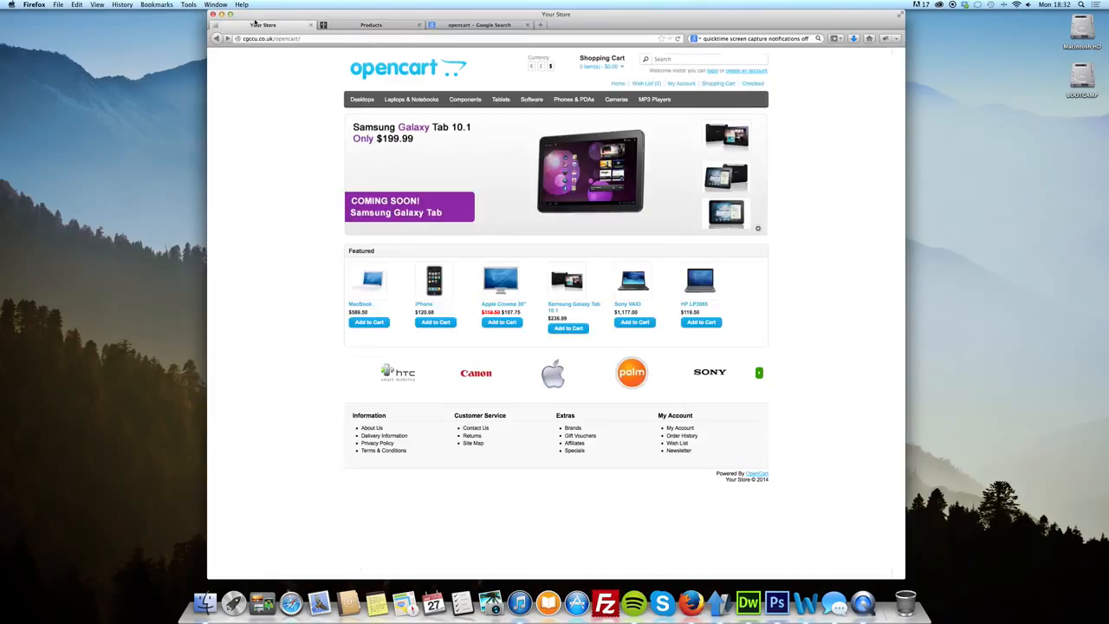
pyautogui.click(326, 38)
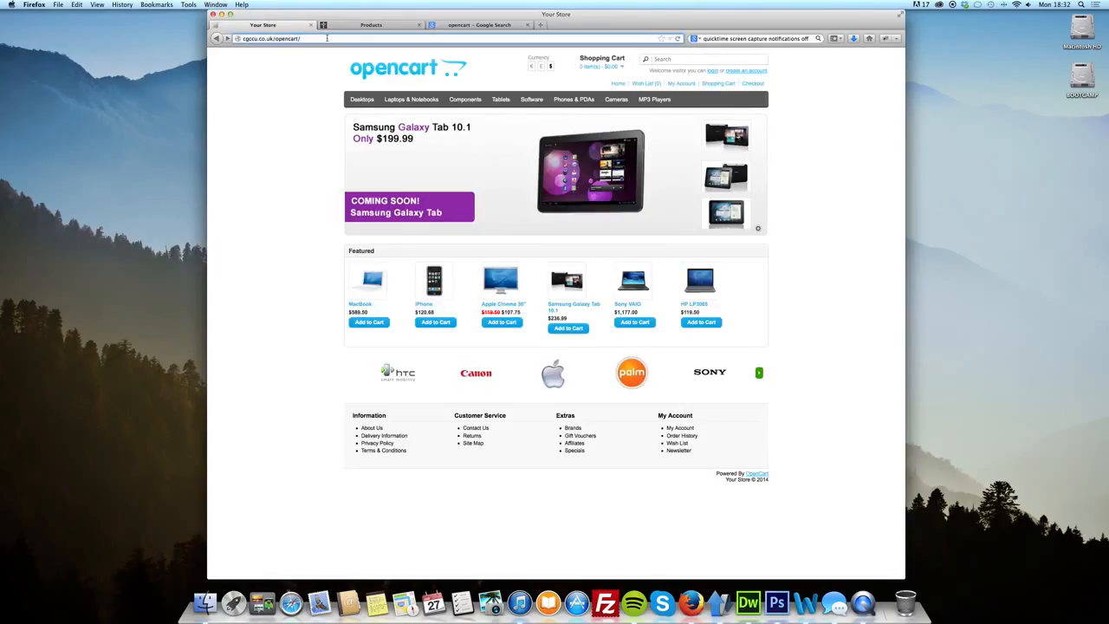
pyautogui.write('12345')
pyautogui.click(370, 24)
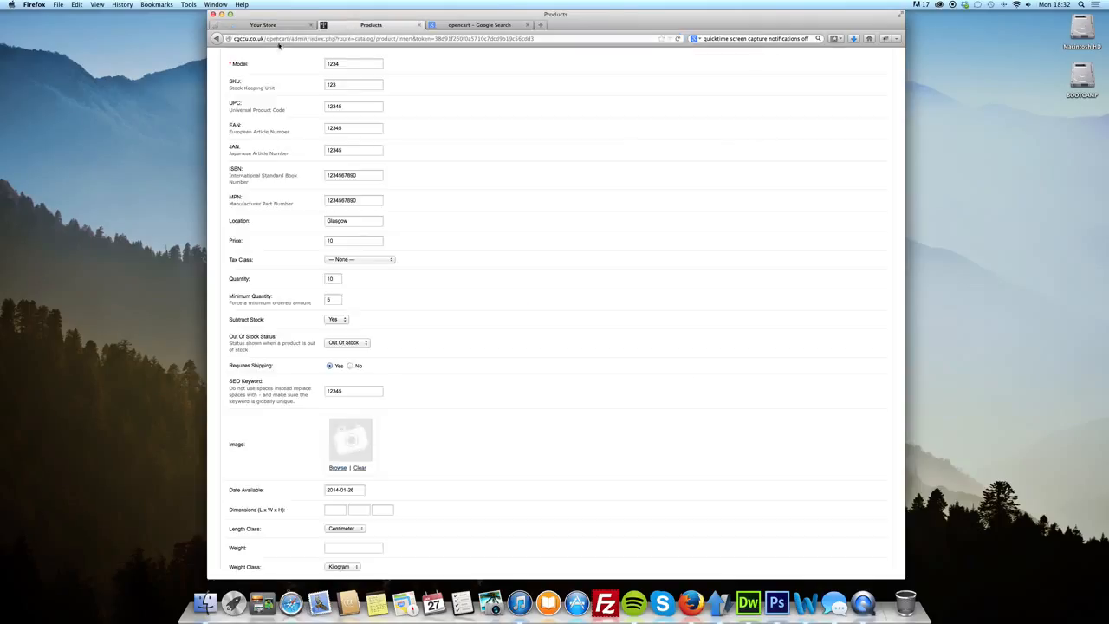
pyautogui.hotkey('ctrl', 'shift', 'Tab')
pyautogui.click(371, 24)
# Open the image manager for the product image and look through the images in the demo folder
pyautogui.click(337, 468)
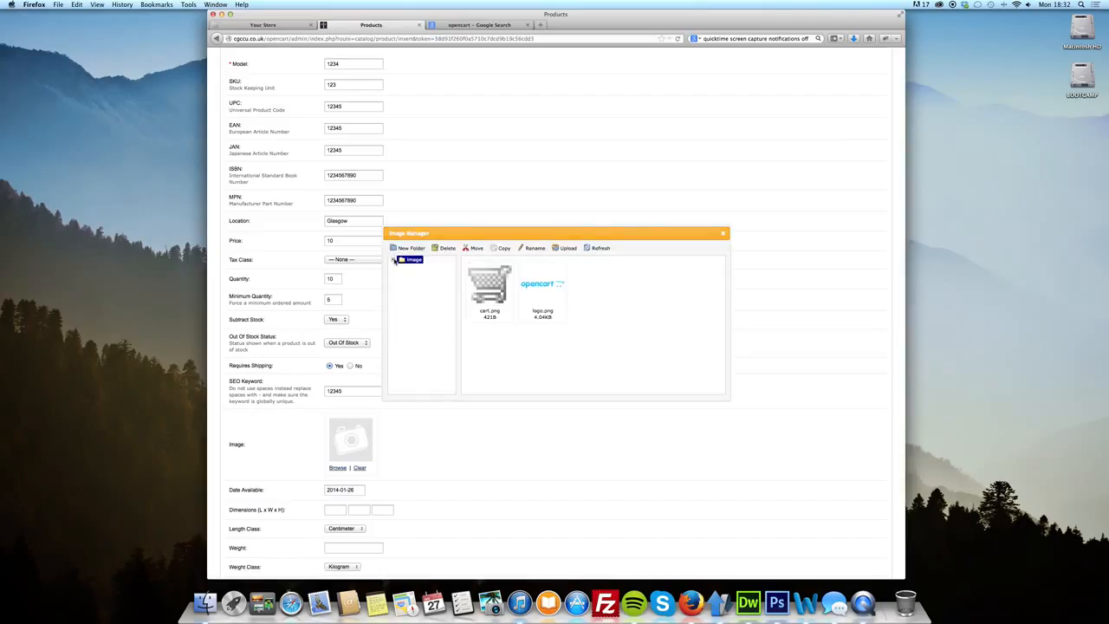
pyautogui.click(395, 260)
pyautogui.click(415, 266)
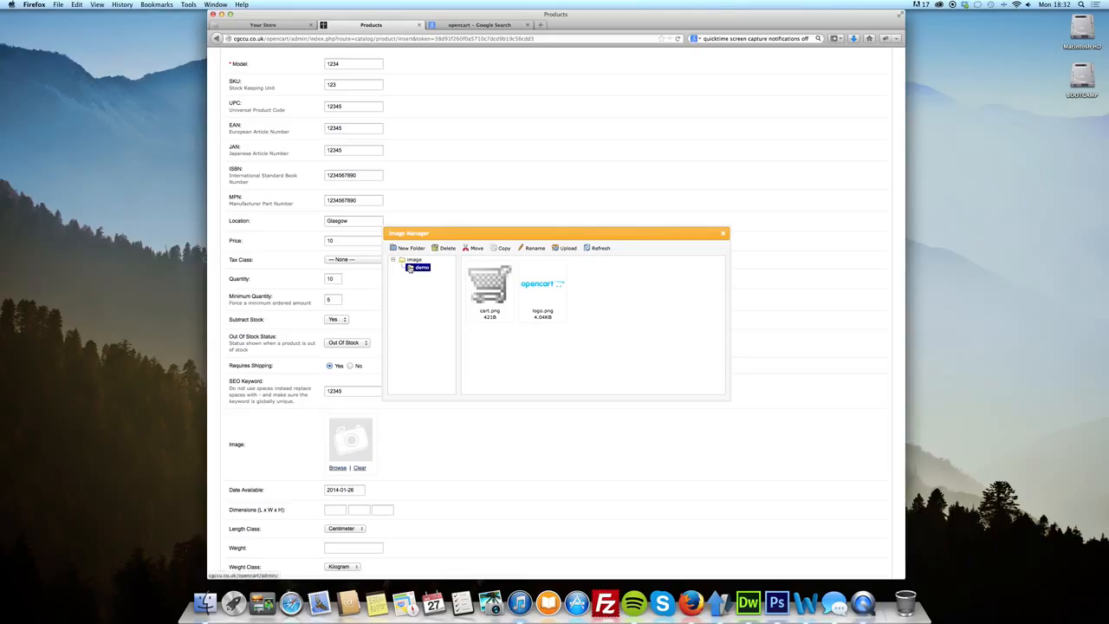
pyautogui.scroll(-5, 690, 308)
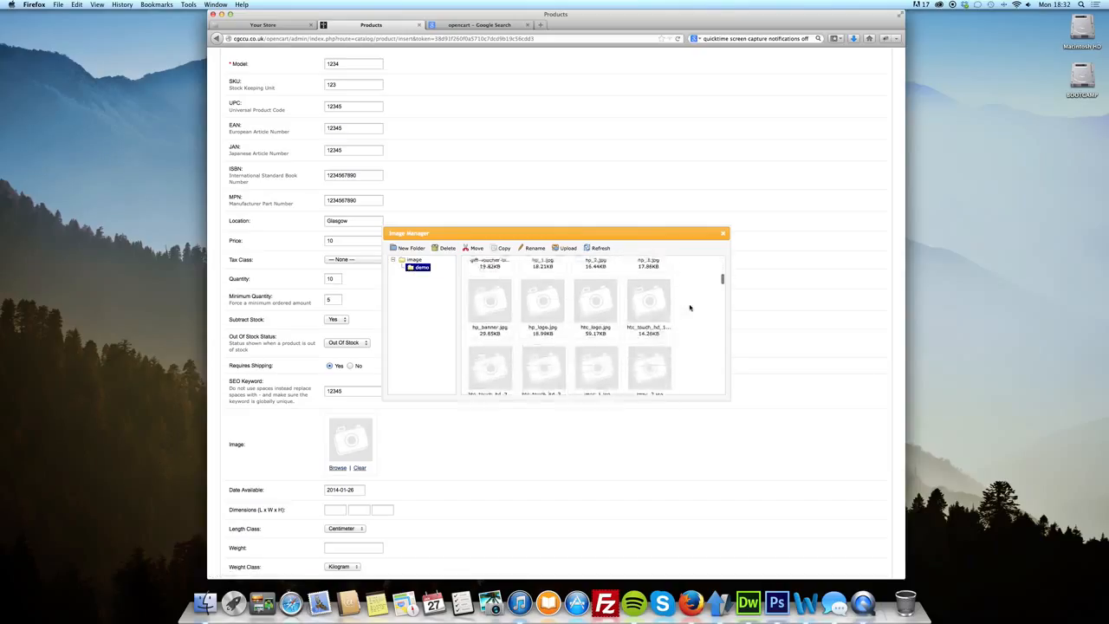
pyautogui.scroll(5, 691, 308)
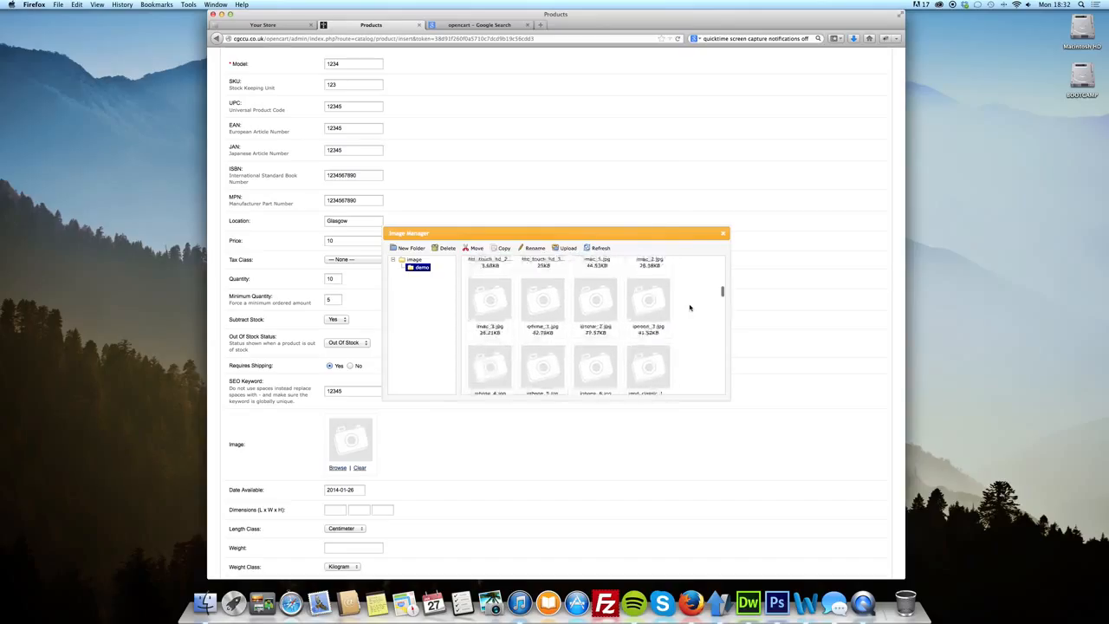
# Create a folder named new-product inside the main image folder
pyautogui.click(415, 260)
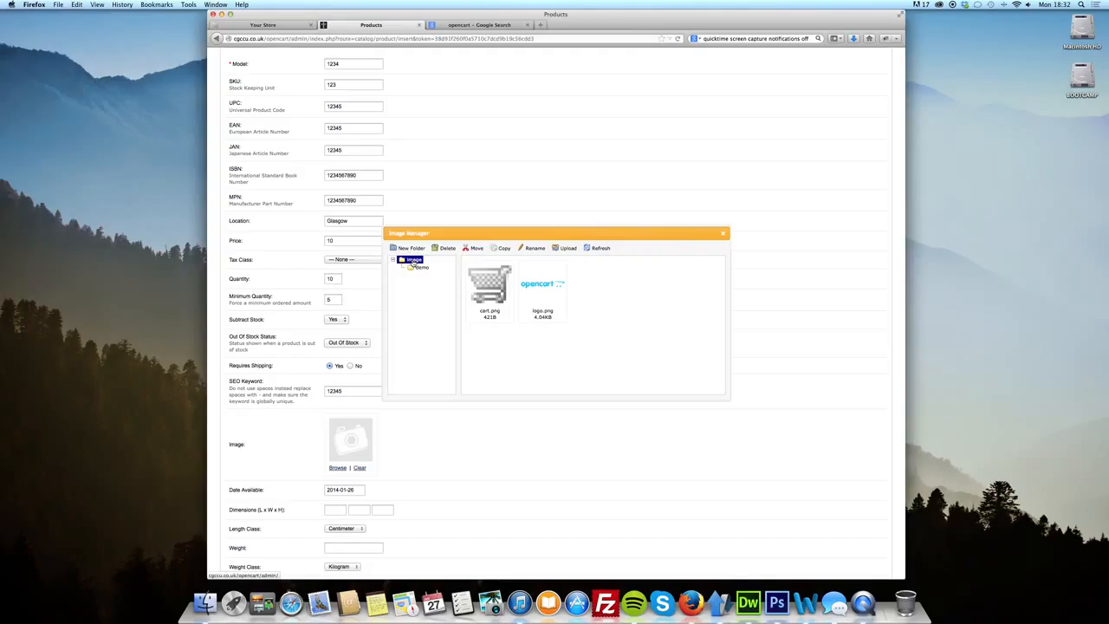
pyautogui.click(410, 249)
pyautogui.write('new-p')
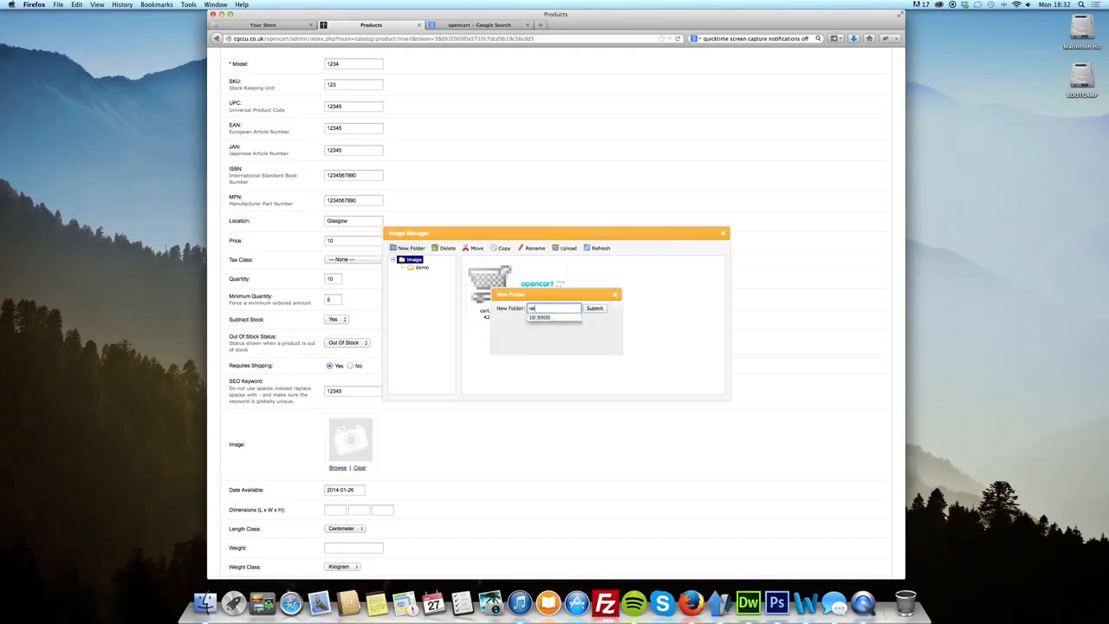
pyautogui.write('roduct')
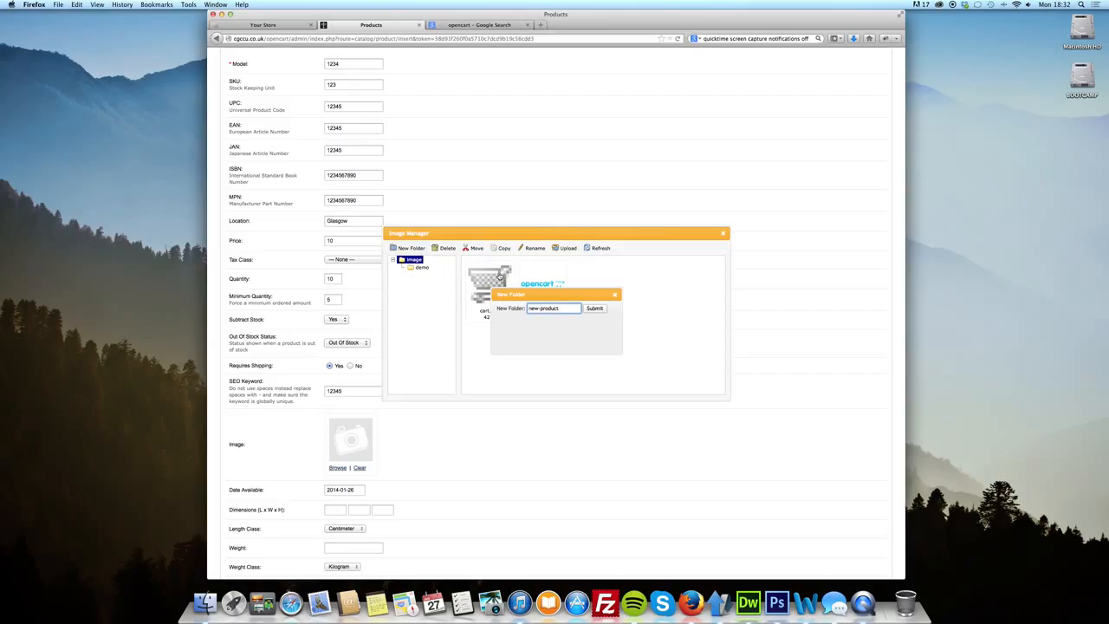
pyautogui.click(592, 311)
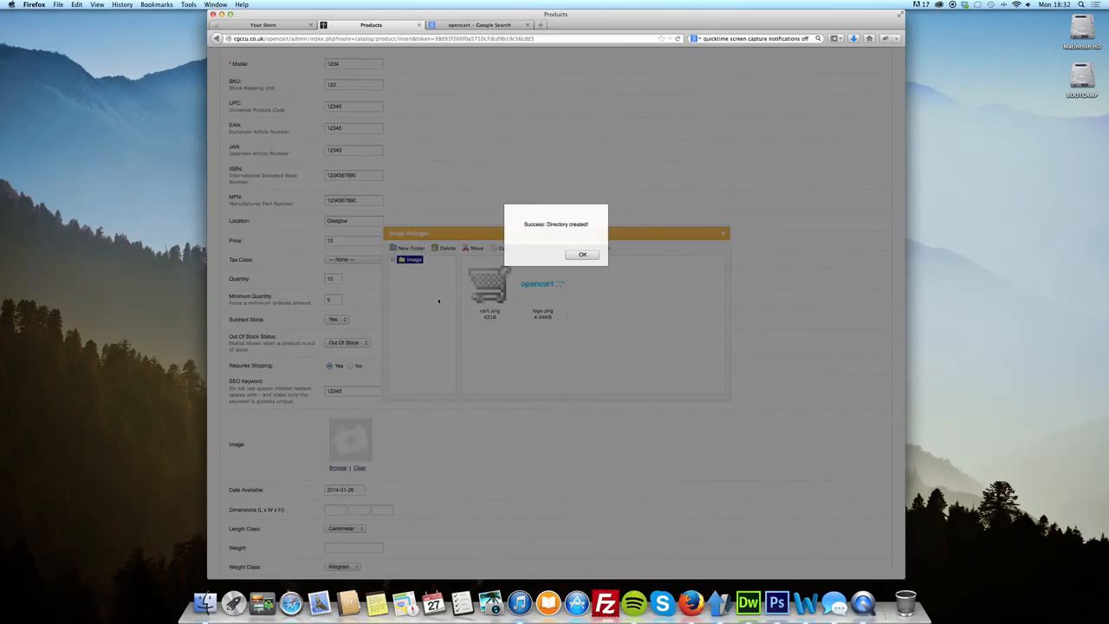
pyautogui.click(584, 254)
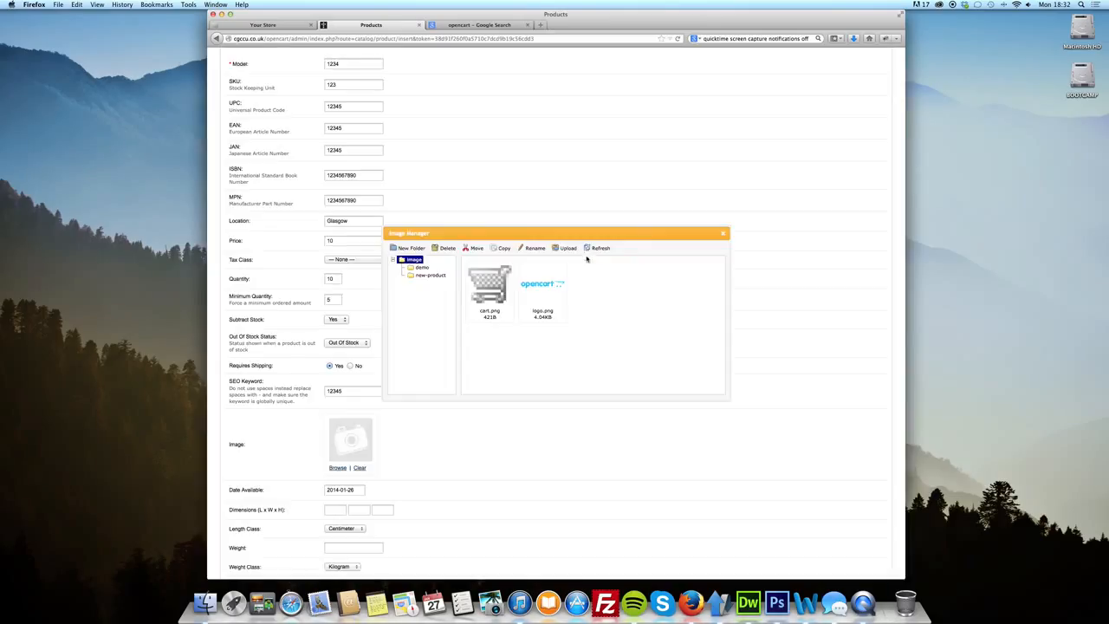
# Upload the poster JPEG whose name starts with 1477377 from Pictures into the new-product folder
pyautogui.click(419, 275)
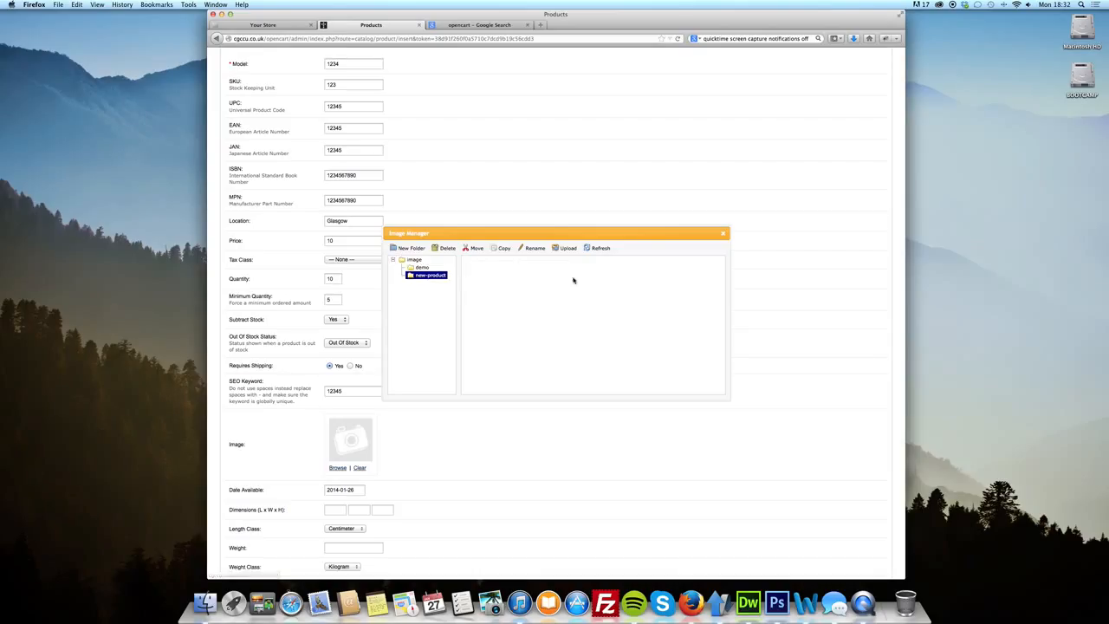
pyautogui.click(564, 249)
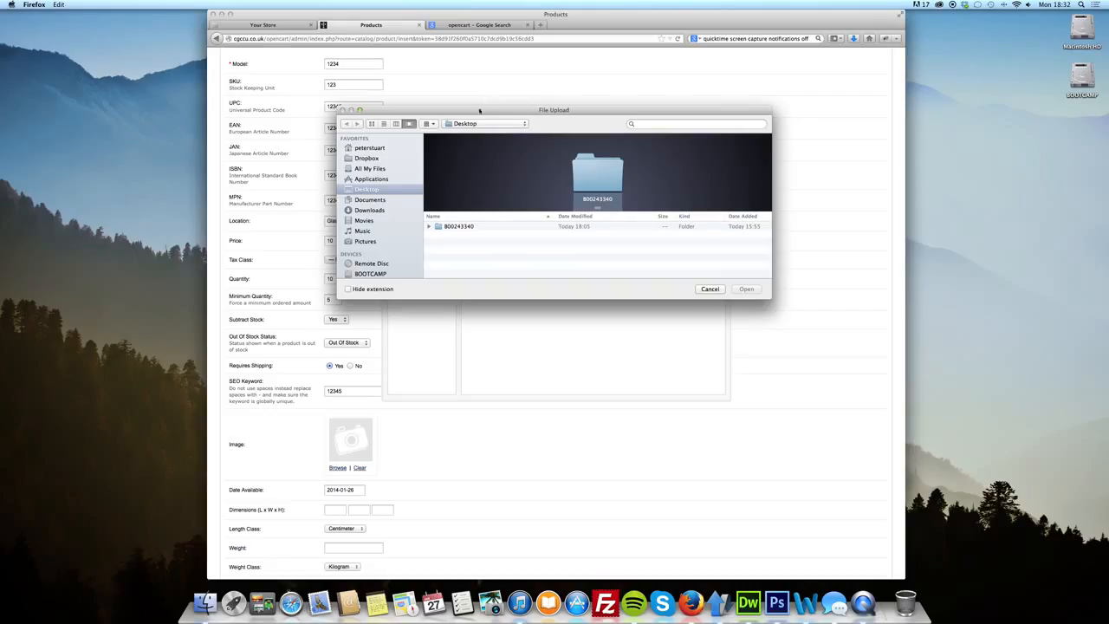
pyautogui.click(376, 149)
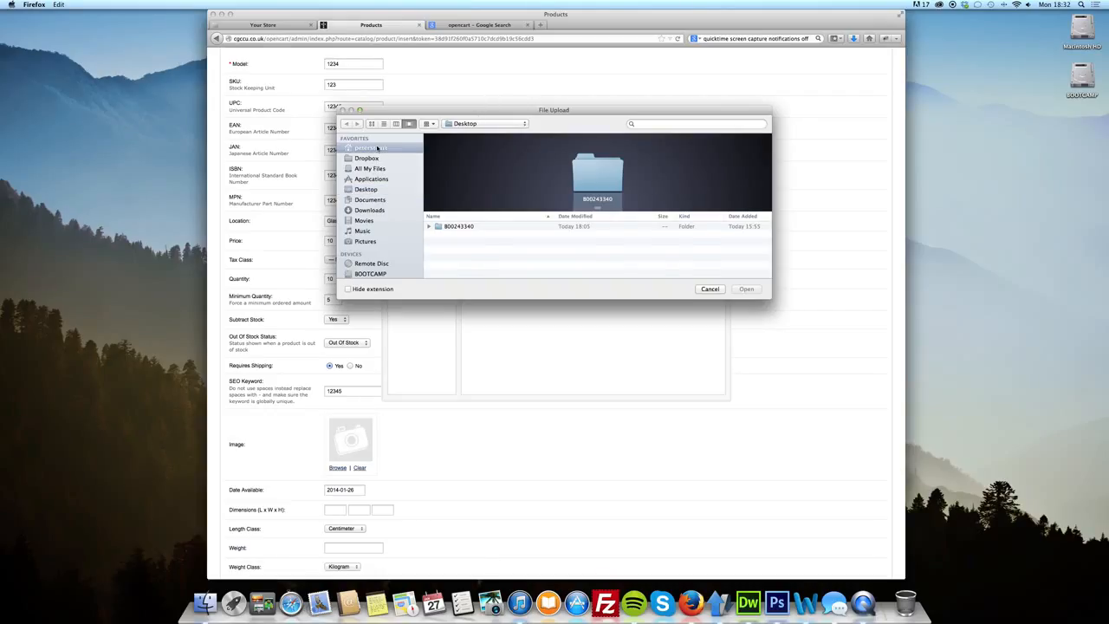
pyautogui.click(365, 241)
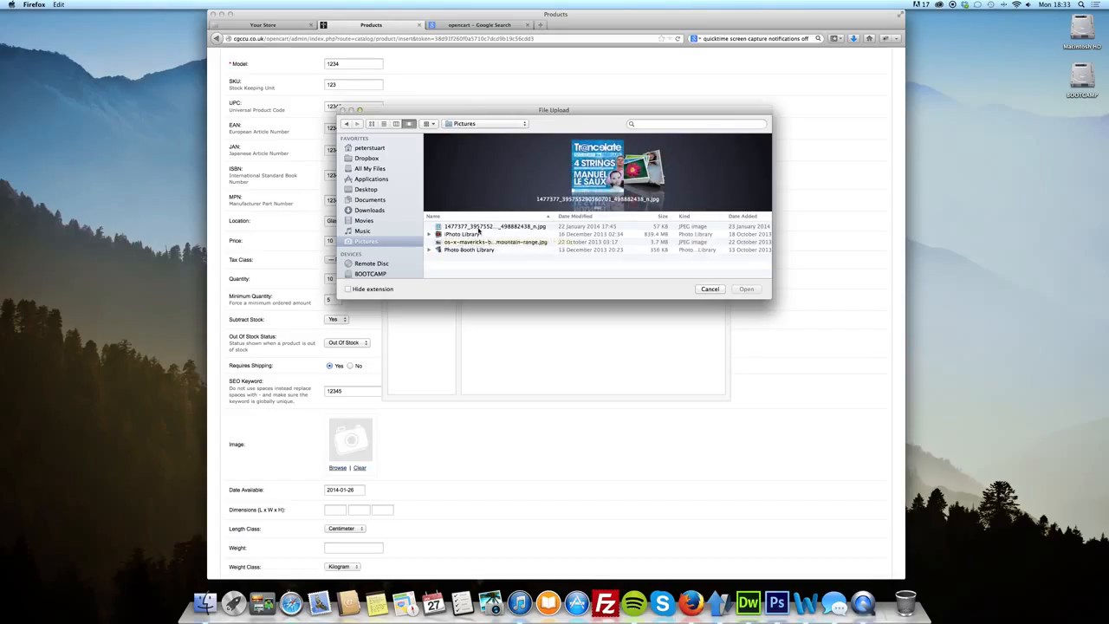
pyautogui.click(480, 228)
pyautogui.click(746, 289)
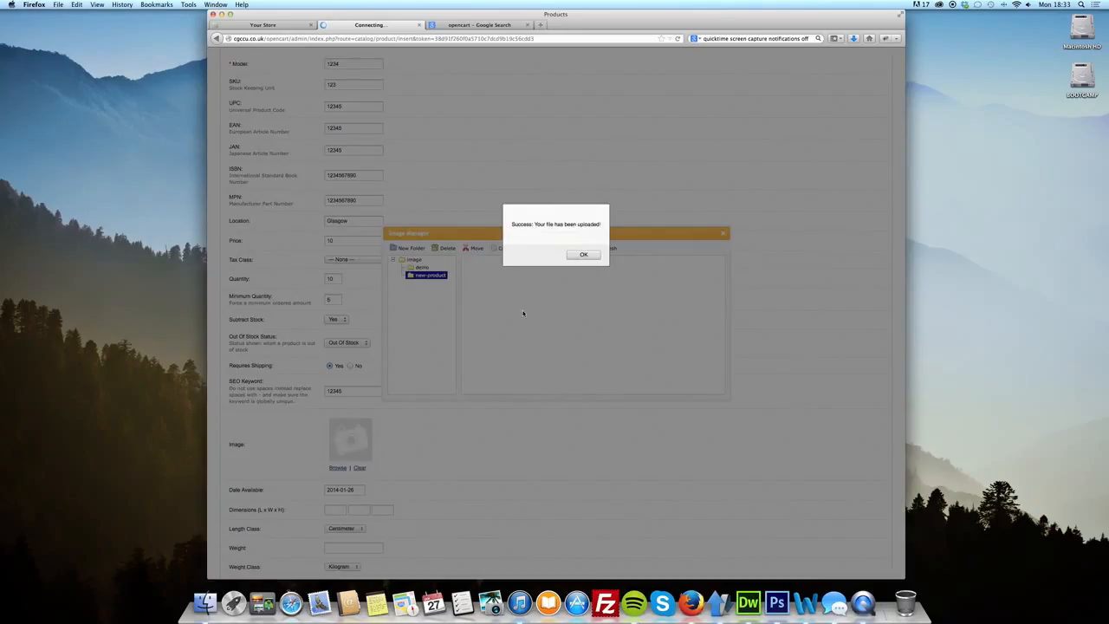
pyautogui.click(585, 254)
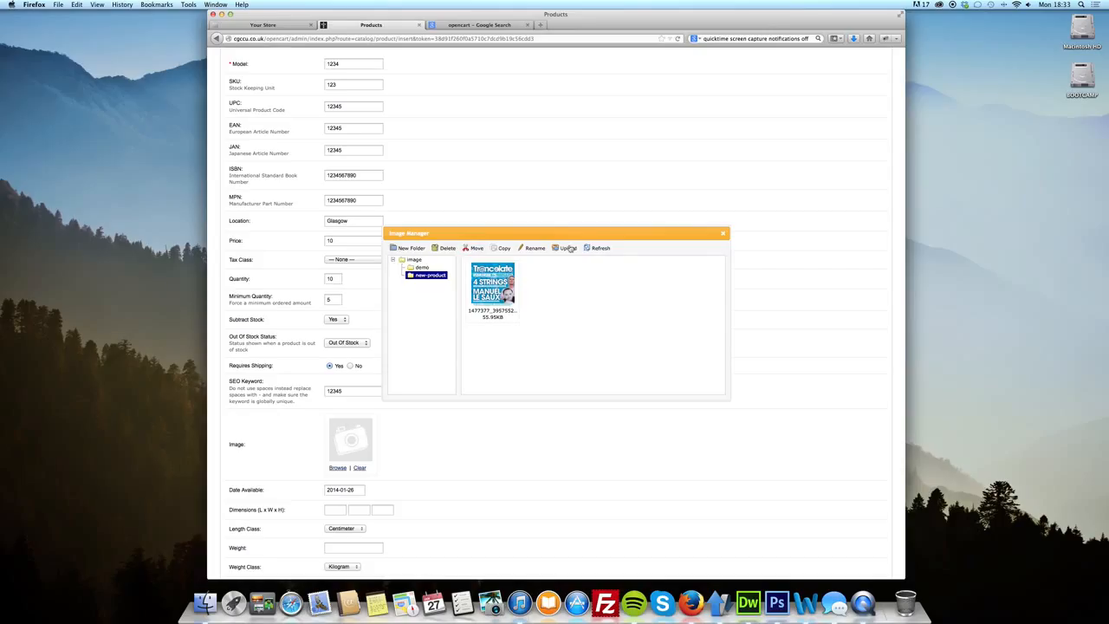
# Try to upload os-x-mavericks-background-mountain-range.jpg from Pictures into the new-product folder
pyautogui.click(567, 249)
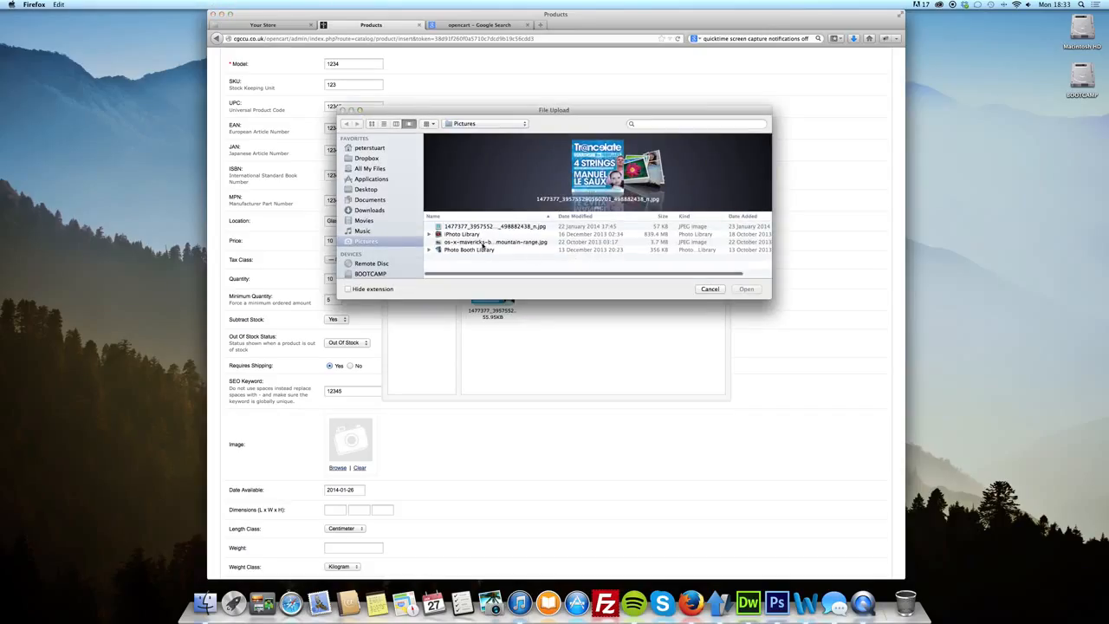
pyautogui.click(658, 241)
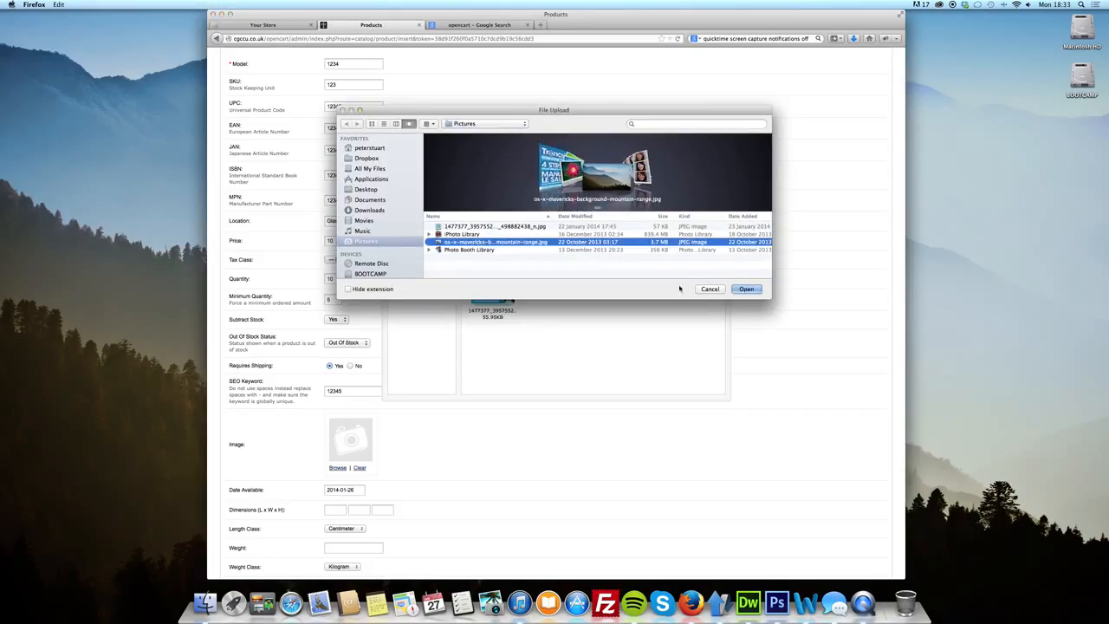
pyautogui.click(749, 290)
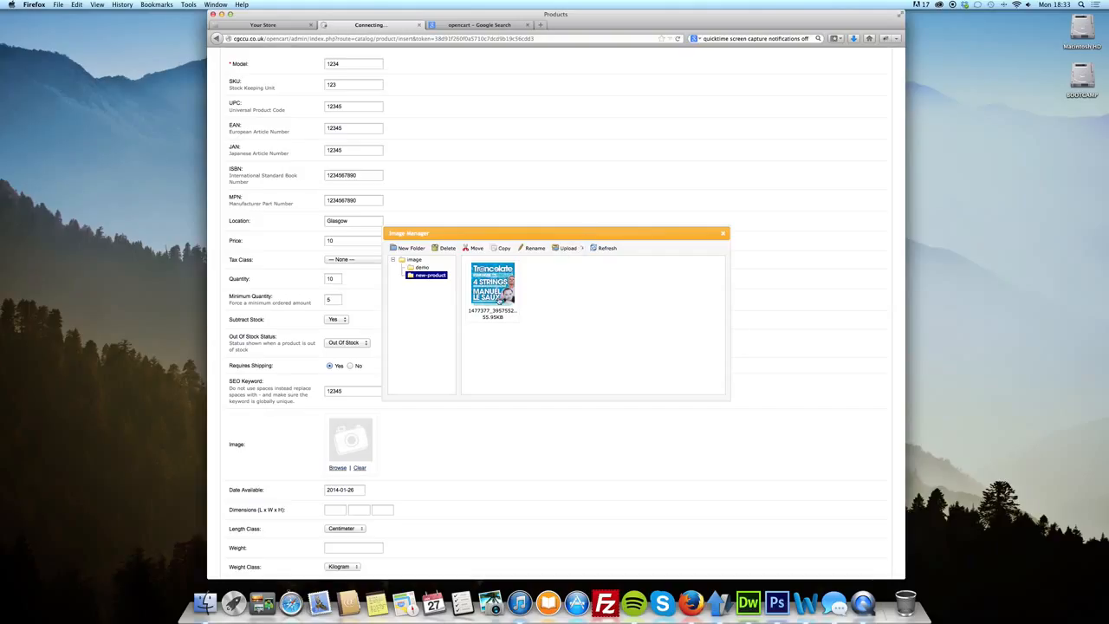
# Assign the uploaded poster from the new-product folder as the product's image and check its preview in the form
pyautogui.doubleClick(499, 299)
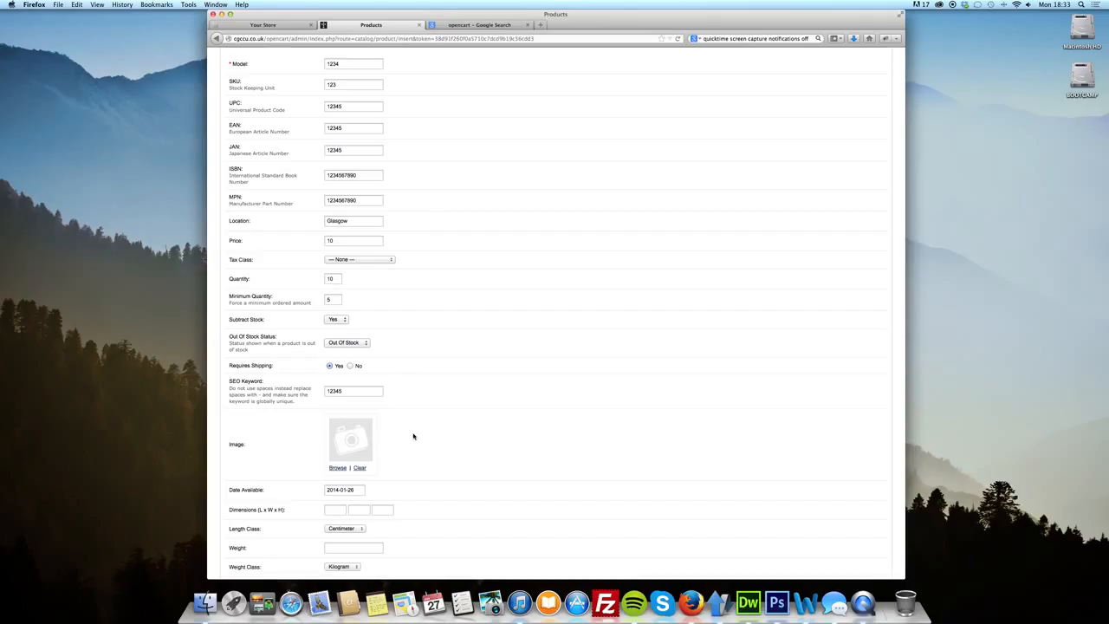
pyautogui.click(337, 468)
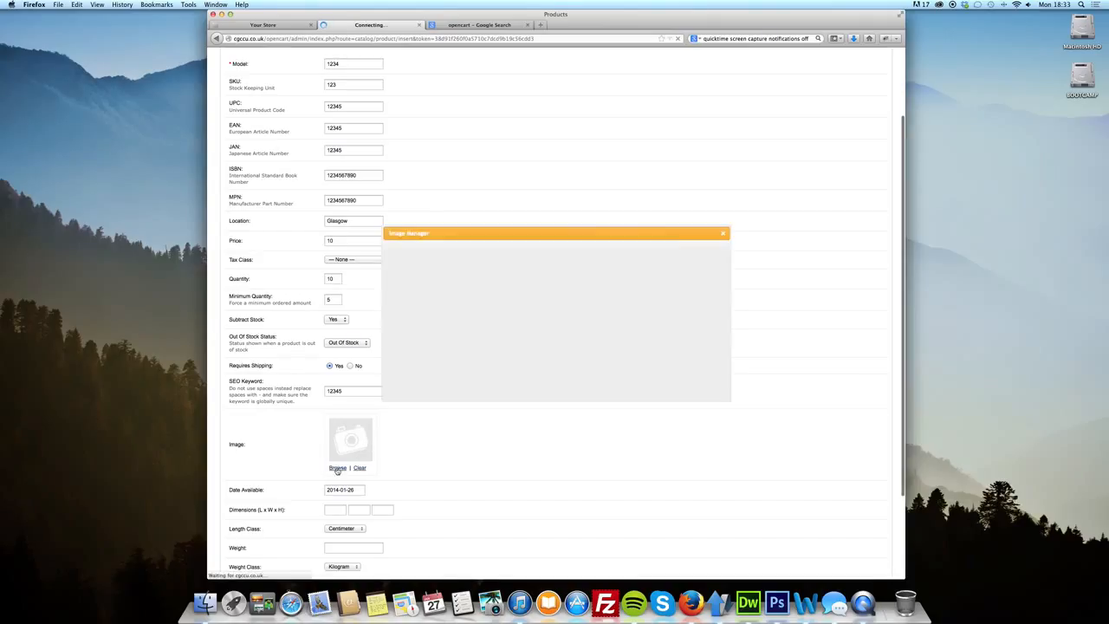
pyautogui.click(721, 236)
pyautogui.scroll(-5, 520, 396)
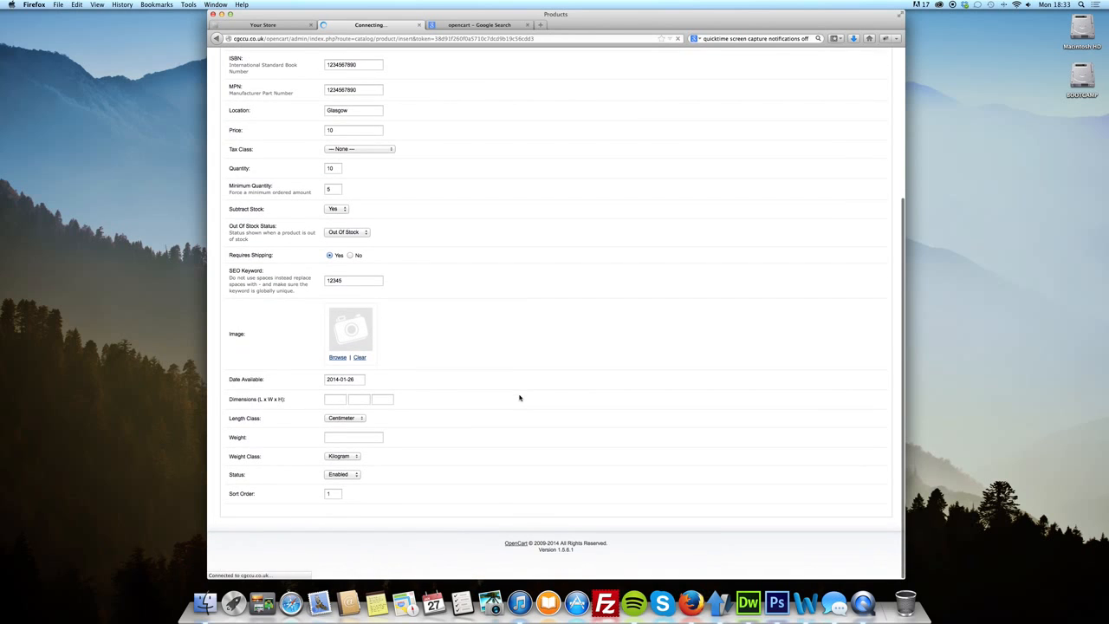
pyautogui.scroll(3, 520, 397)
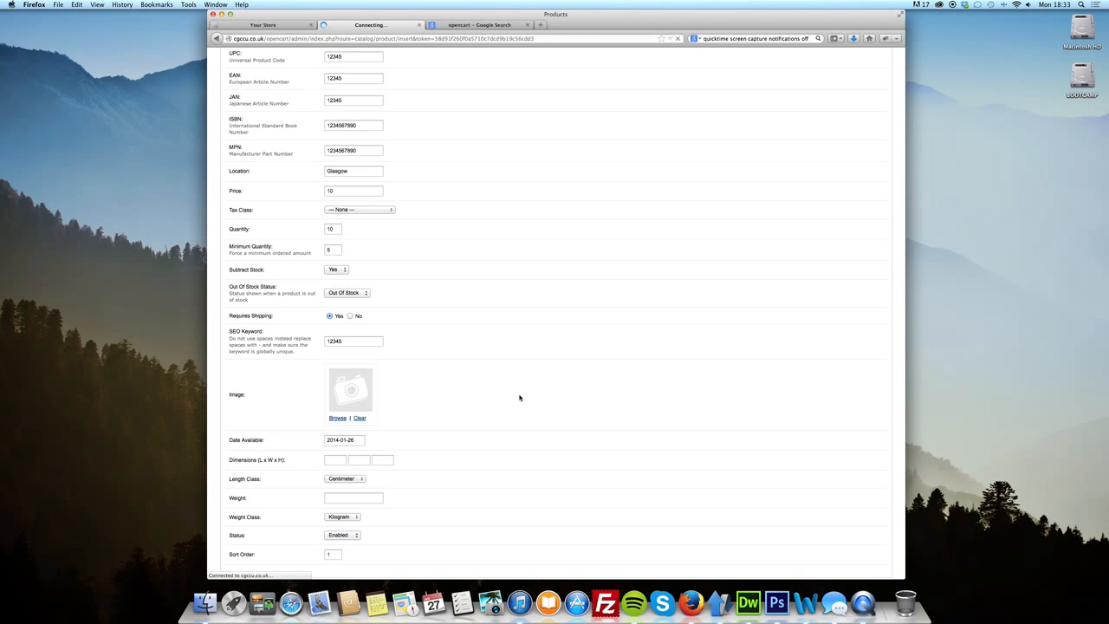
pyautogui.scroll(5, 520, 397)
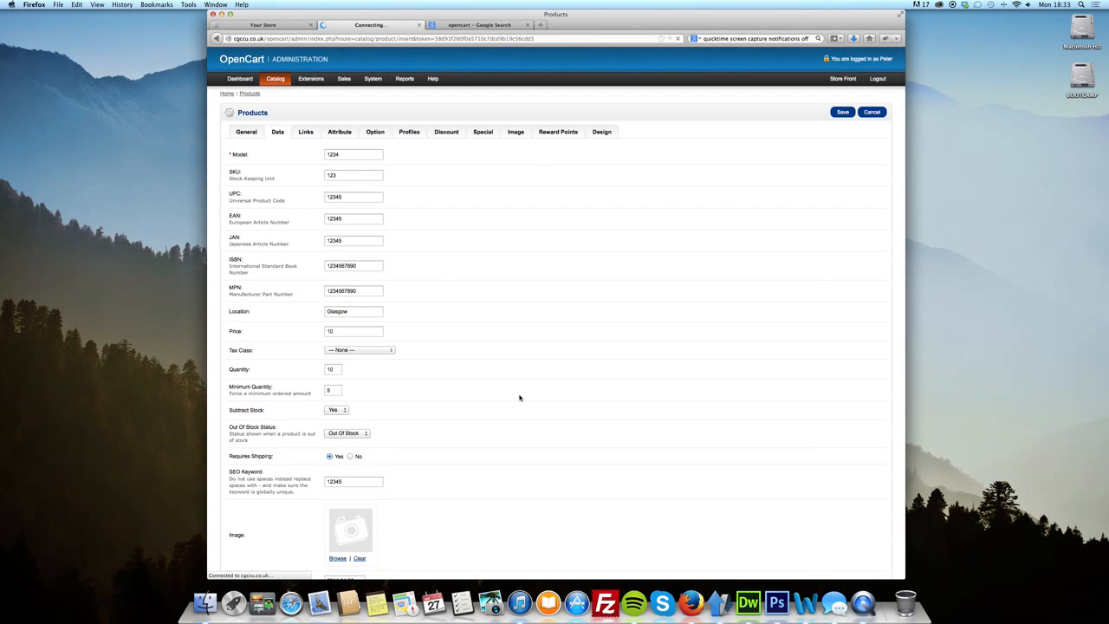
pyautogui.scroll(-5, 520, 397)
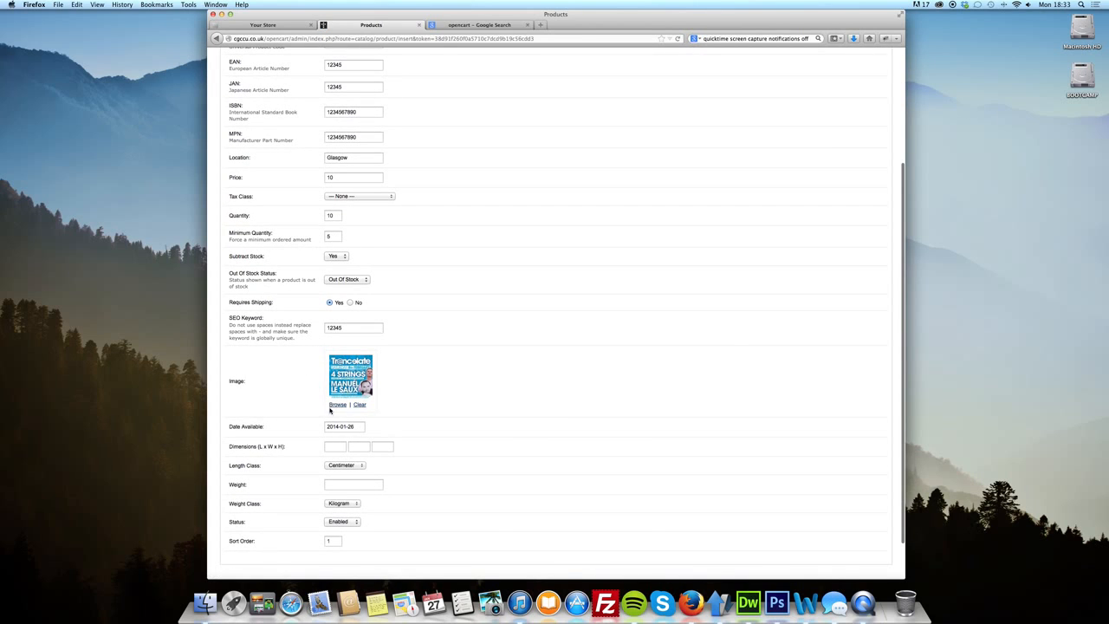
pyautogui.click(336, 406)
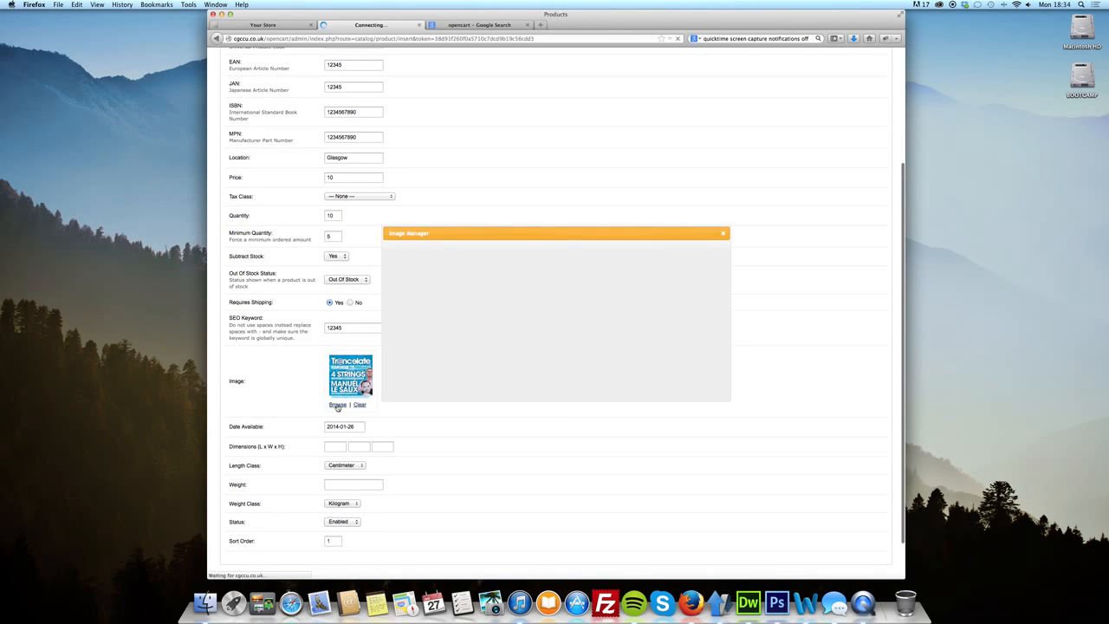
pyautogui.click(723, 235)
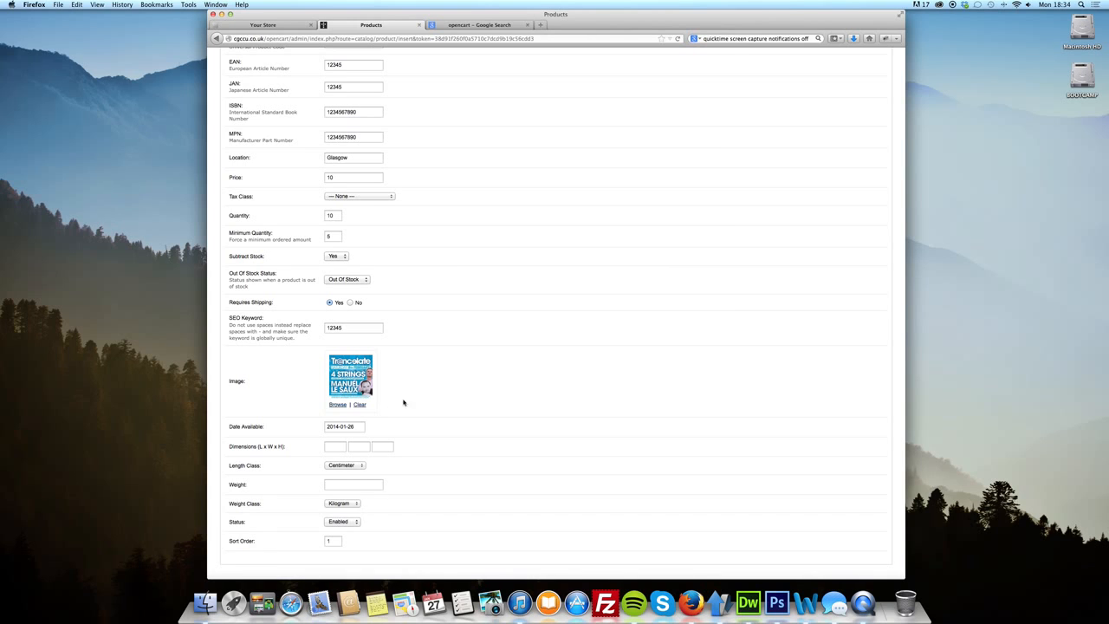
# View the calendar of the Date Available field and close it without choosing another date
pyautogui.scroll(-2, 422, 393)
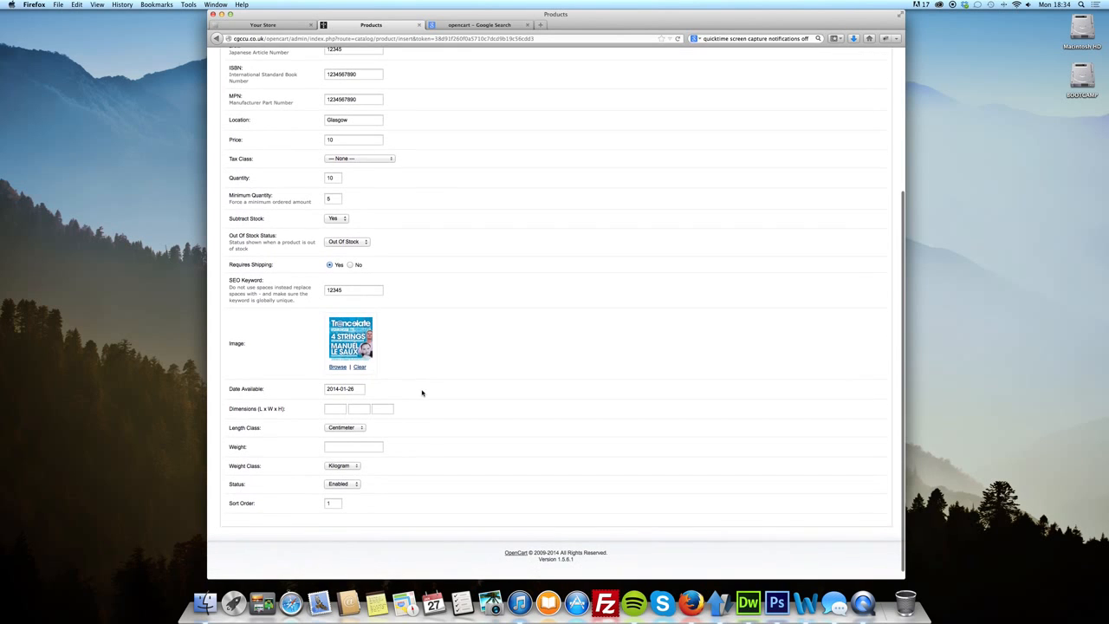
pyautogui.click(357, 389)
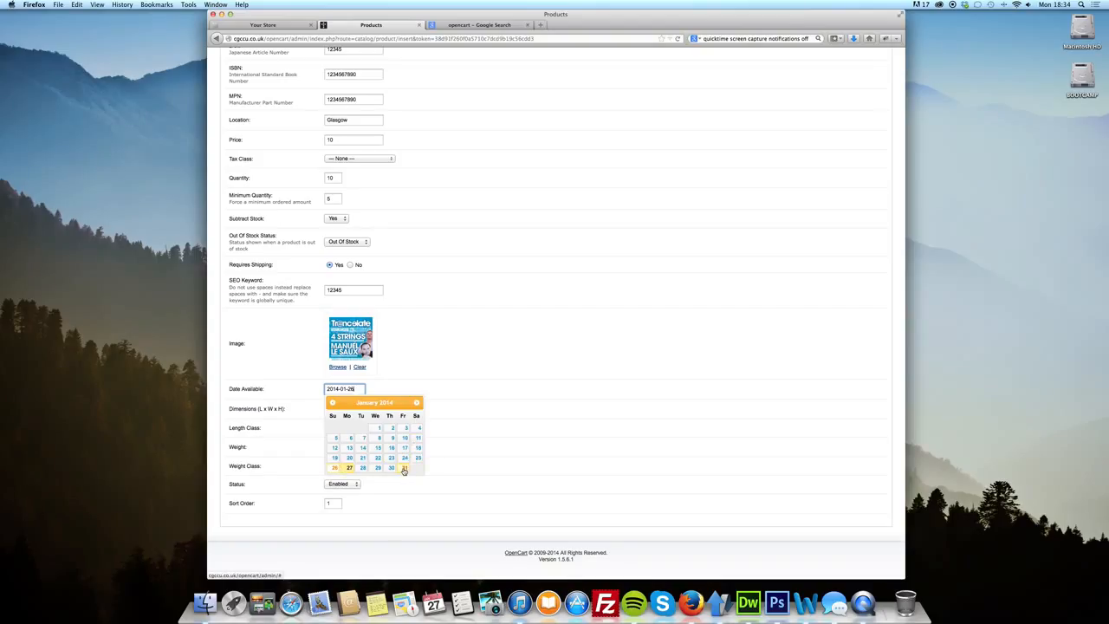
pyautogui.click(520, 319)
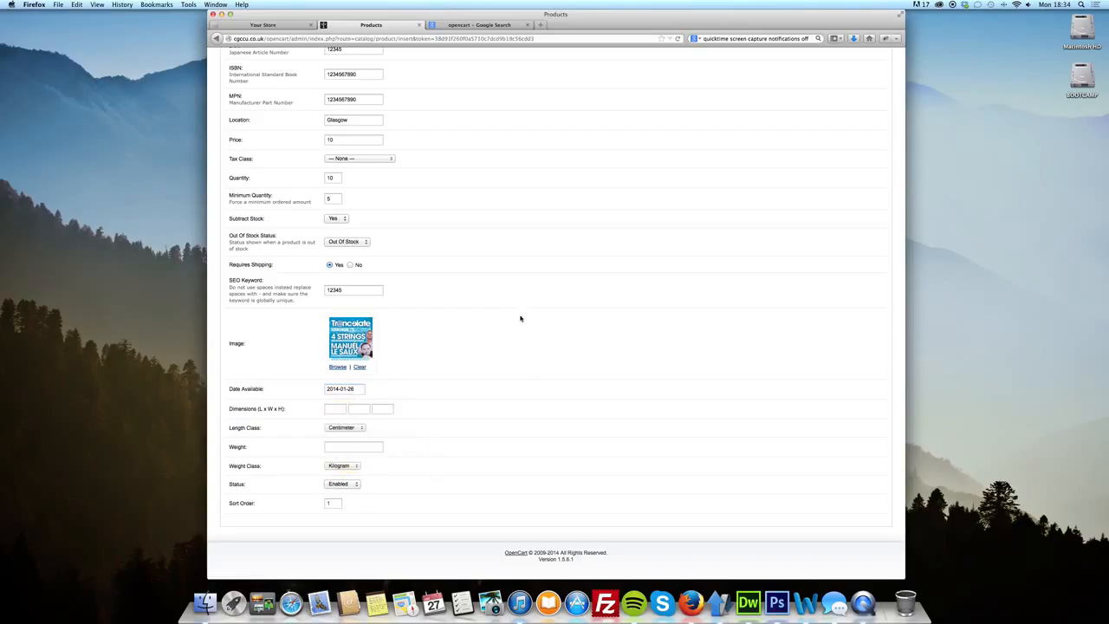
# Enter 10 x 10 x 10 as the product's length, width and height
pyautogui.click(335, 411)
pyautogui.write('10')
pyautogui.press('Tab')
pyautogui.write('10')
pyautogui.press('Tab')
pyautogui.write('10')
# Look through the available length class units and keep Centimeter selected
pyautogui.click(345, 427)
pyautogui.click(393, 433)
pyautogui.click(363, 429)
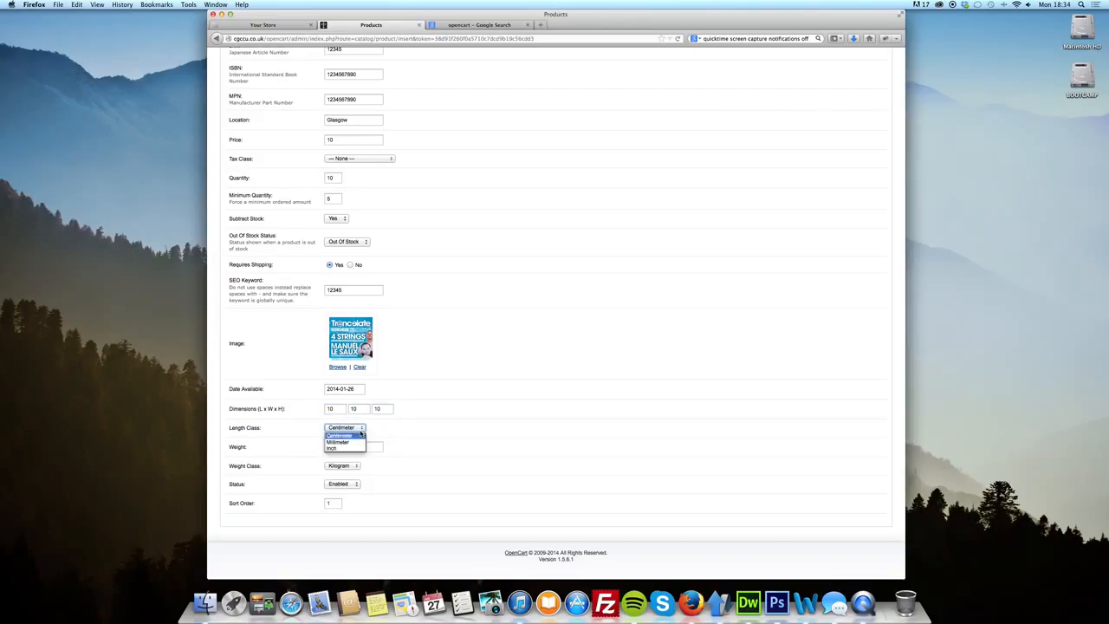
pyautogui.click(257, 431)
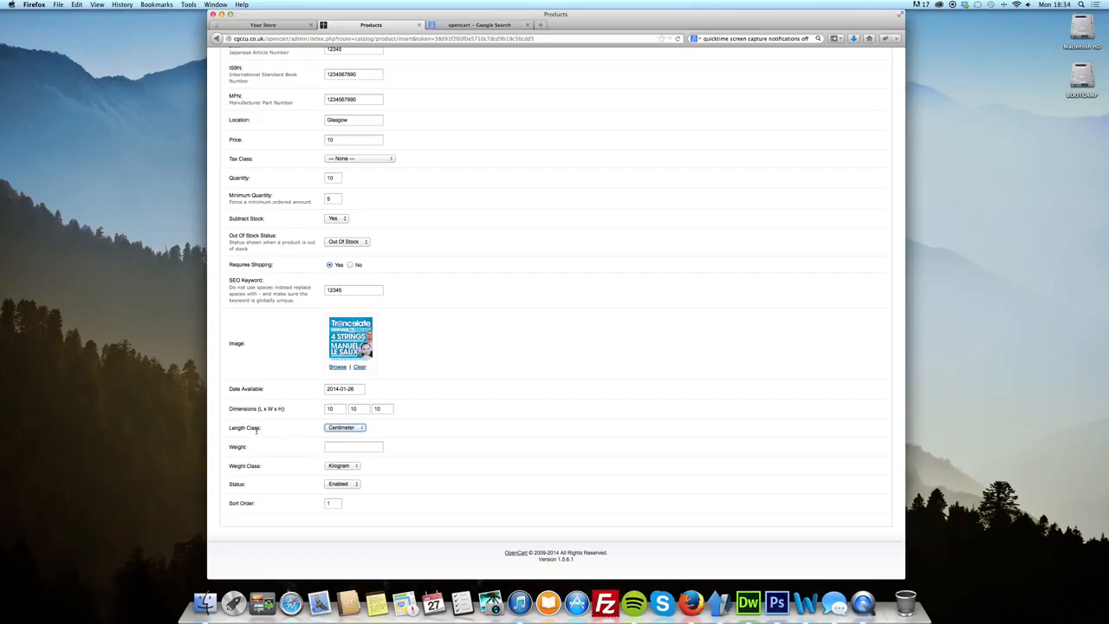
pyautogui.click(333, 427)
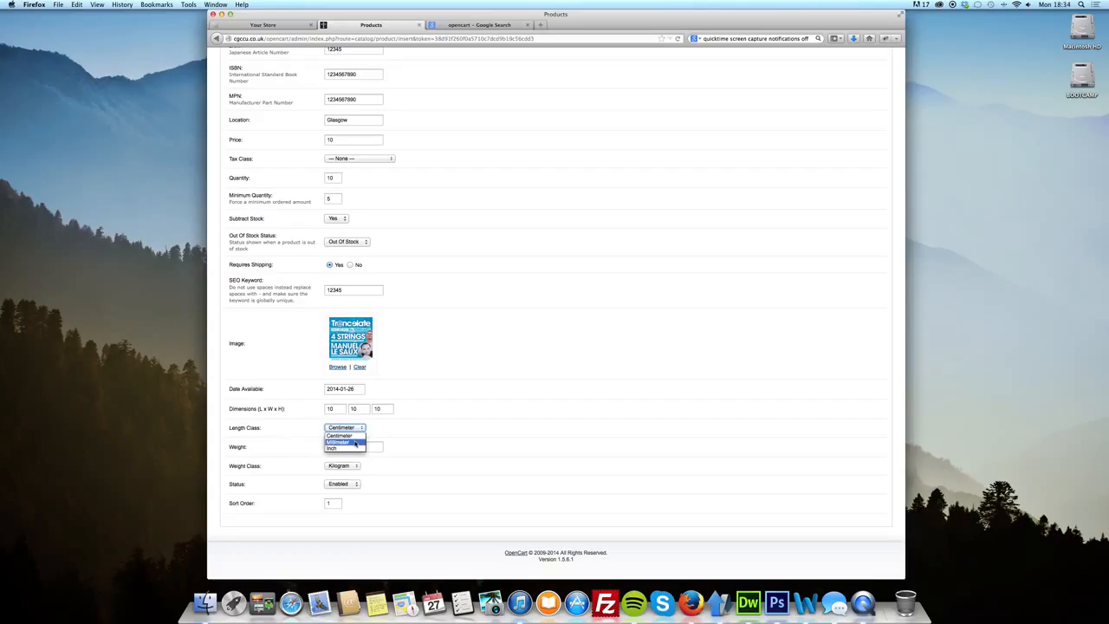
pyautogui.click(300, 435)
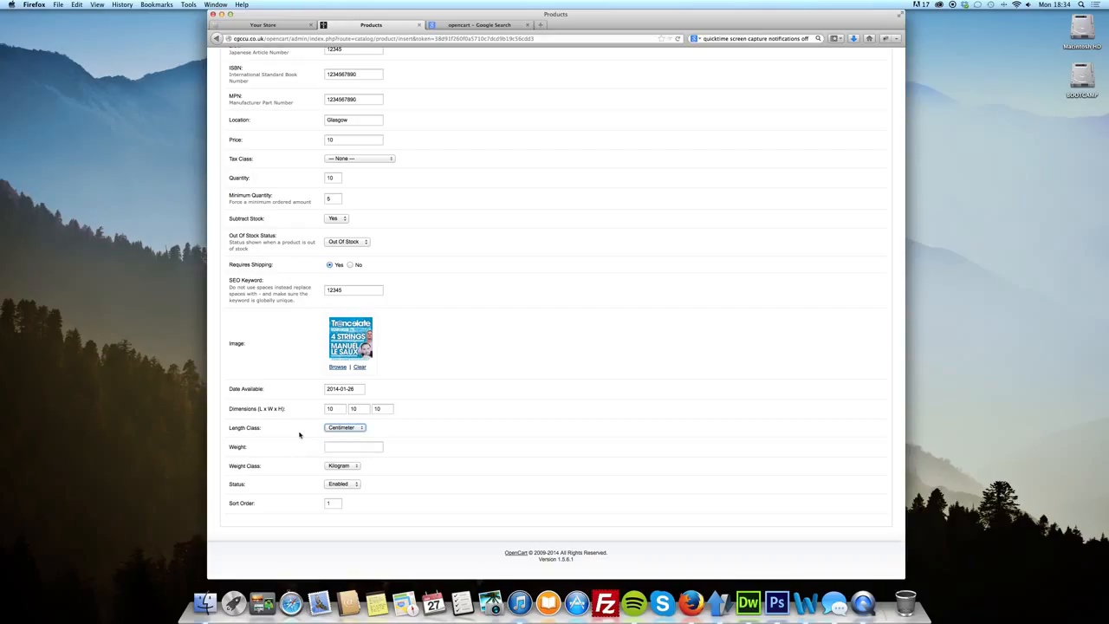
pyautogui.click(267, 435)
# Set the product's weight to 10 and keep Kilogram as the weight class after viewing its options
pyautogui.click(375, 448)
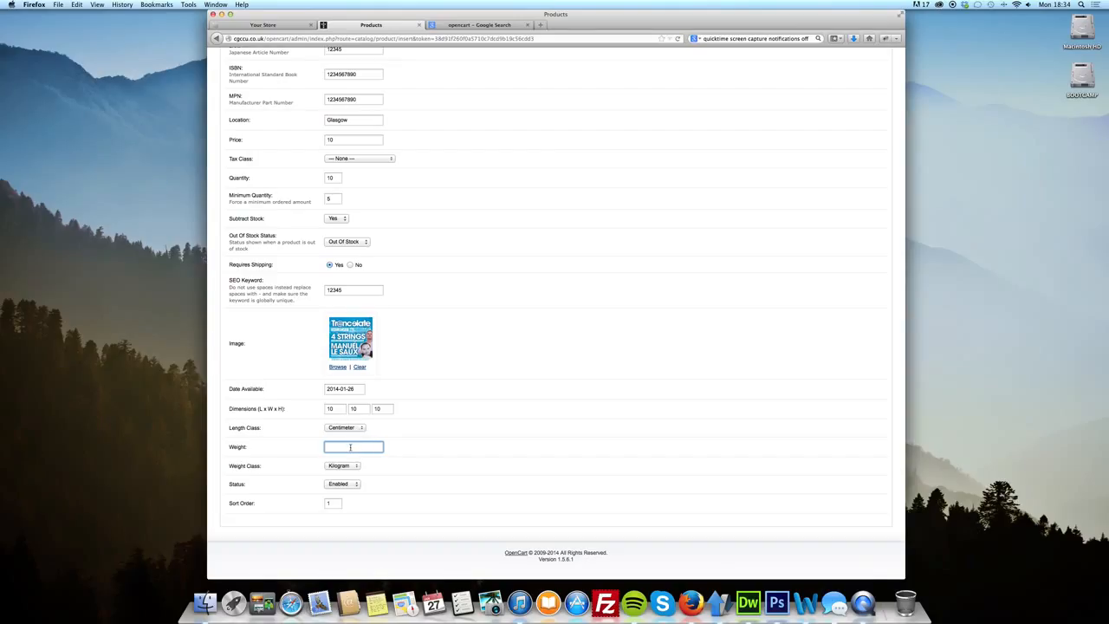
pyautogui.write('10')
pyautogui.click(317, 472)
pyautogui.click(341, 467)
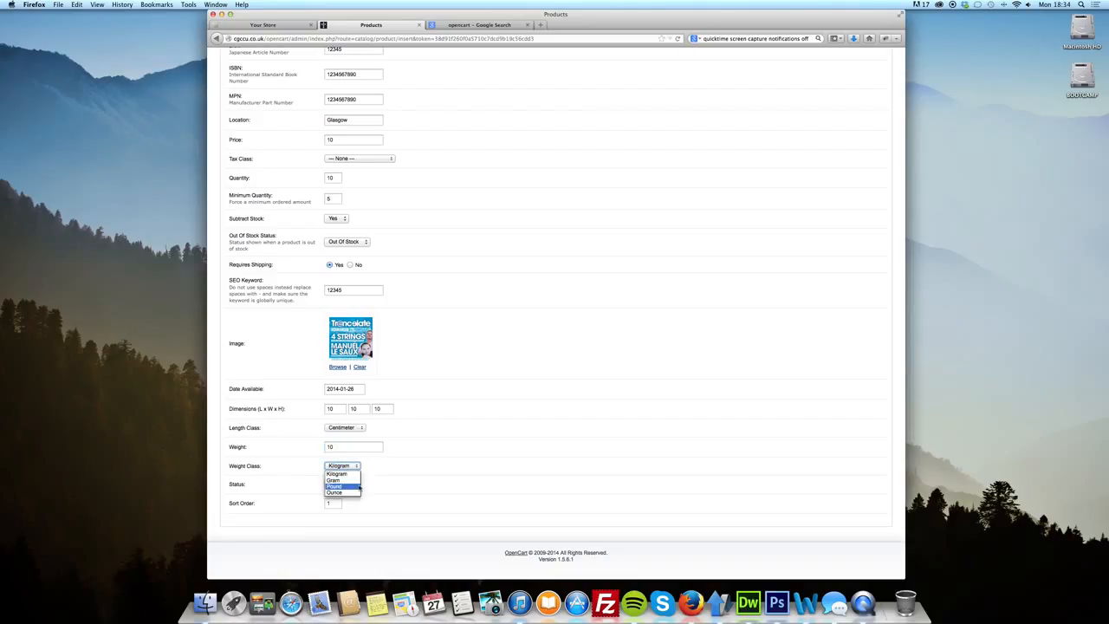
pyautogui.click(416, 475)
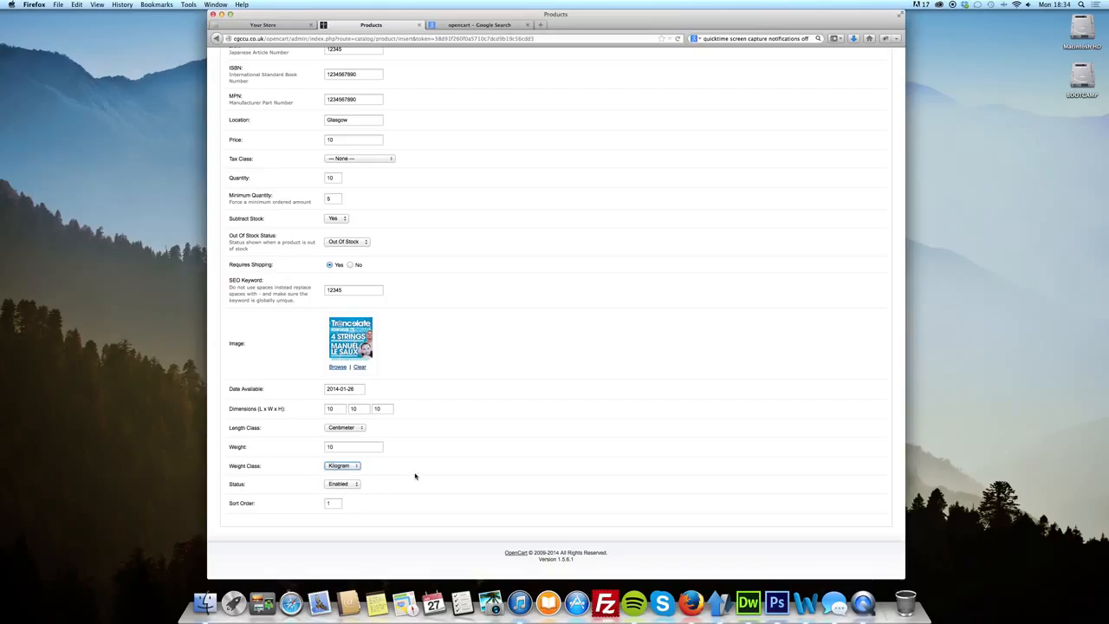
pyautogui.click(265, 466)
pyautogui.moveTo(265, 467); pyautogui.dragTo(229, 467)
pyautogui.click(281, 469)
# Keep the product's status as Enabled and enter 6 for the sort order
pyautogui.click(351, 484)
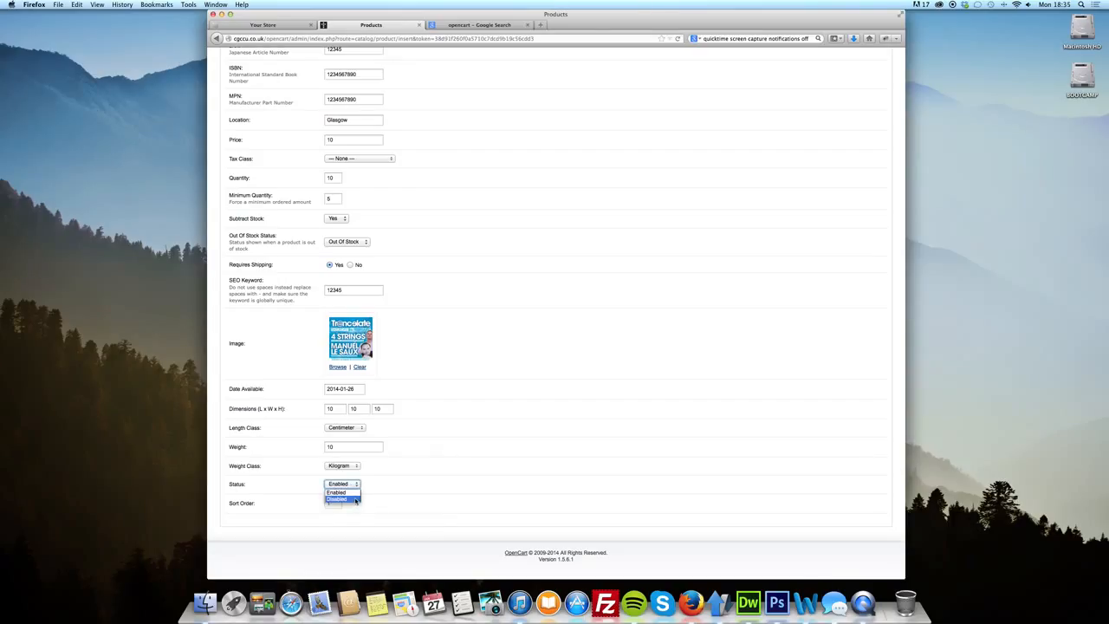
pyautogui.click(425, 495)
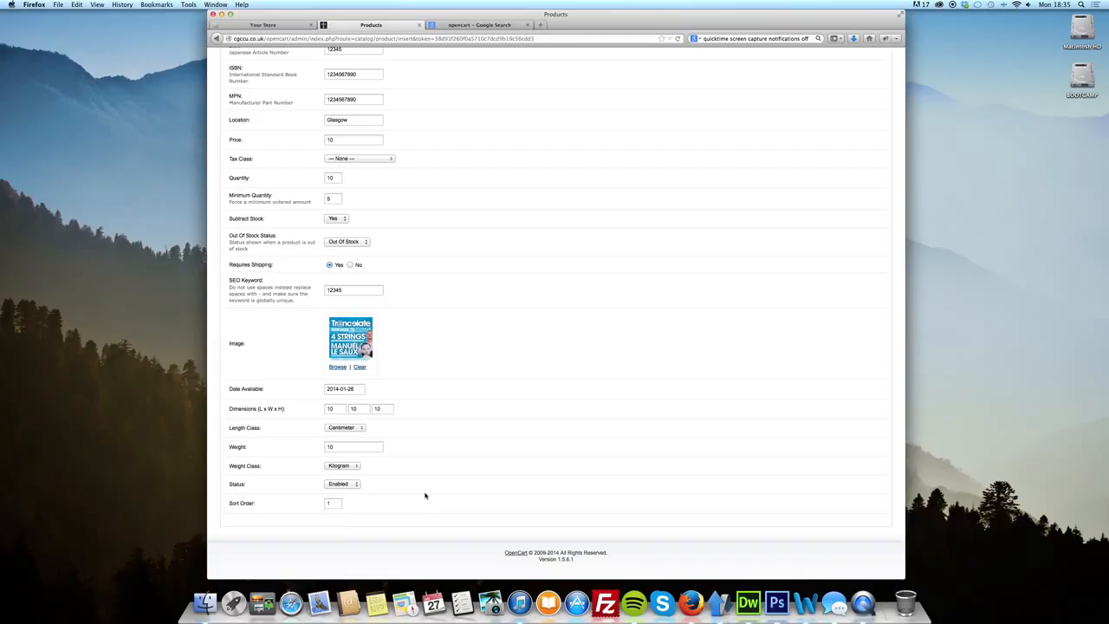
pyautogui.click(336, 503)
pyautogui.write('6')
# Set Canon as the product's manufacturer in the product links
pyautogui.scroll(5, 478, 418)
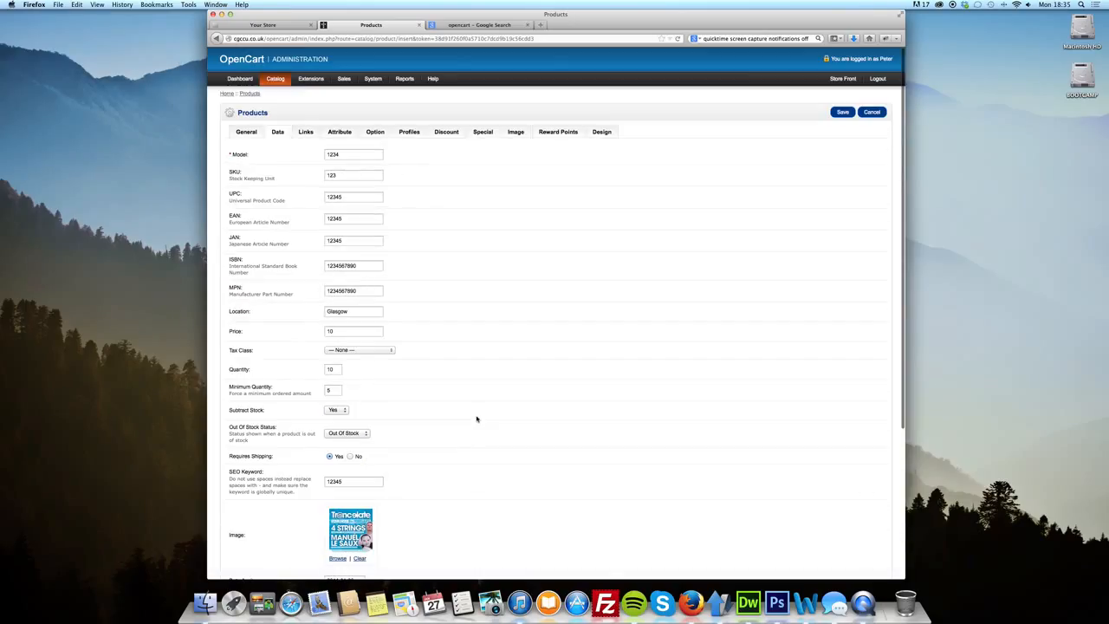
pyautogui.click(306, 132)
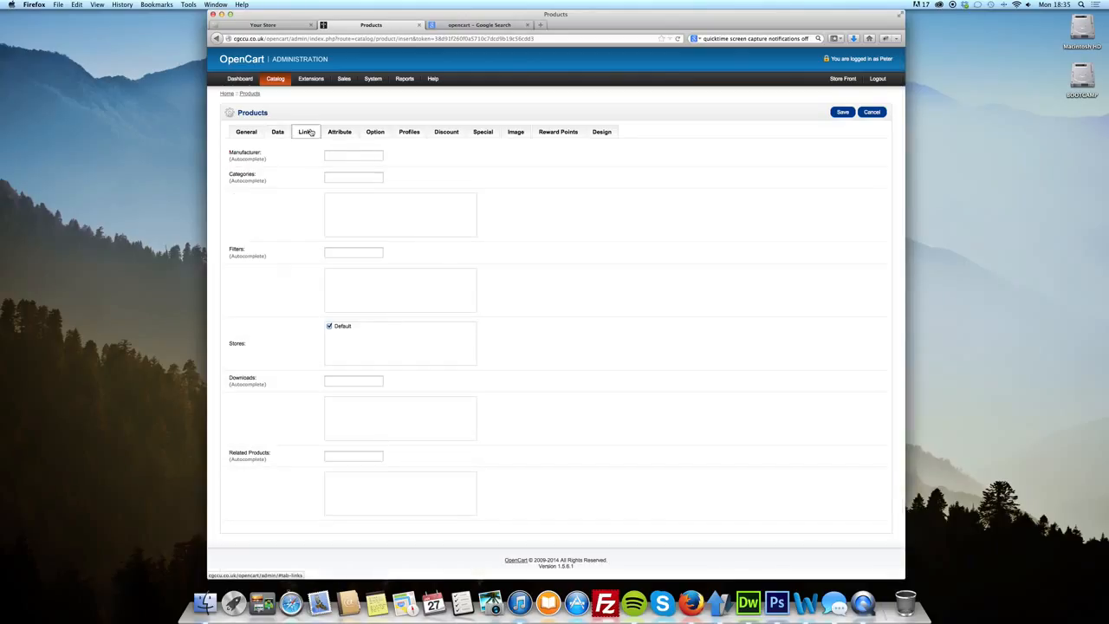
pyautogui.click(346, 155)
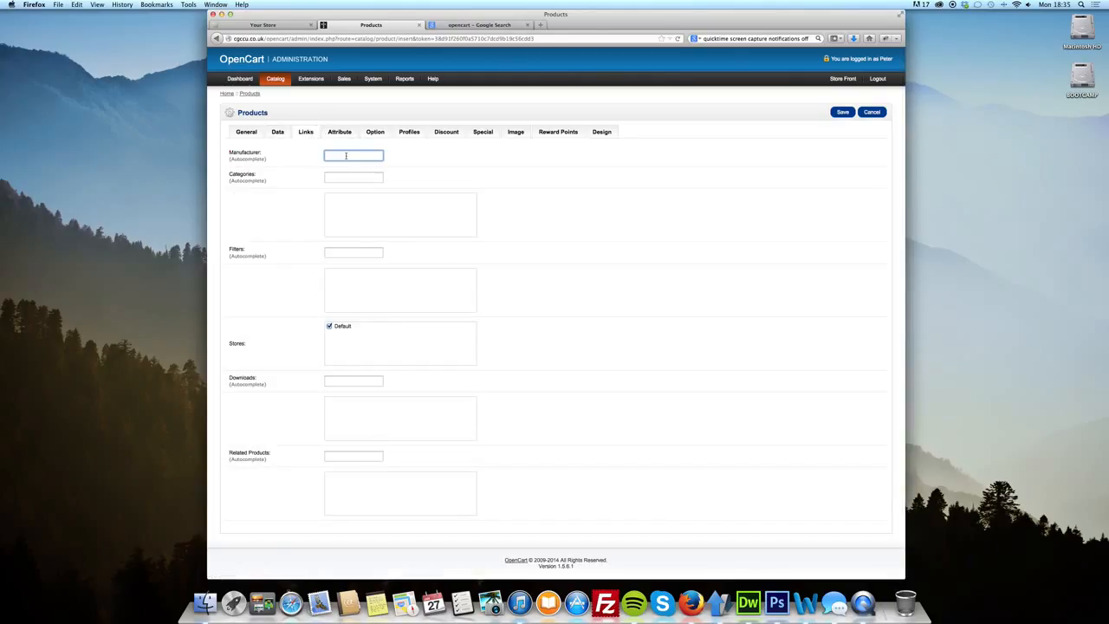
pyautogui.click(294, 159)
pyautogui.click(340, 155)
pyautogui.click(336, 168)
# Search the categories for "desk" and assign the product to Desktops
pyautogui.click(343, 176)
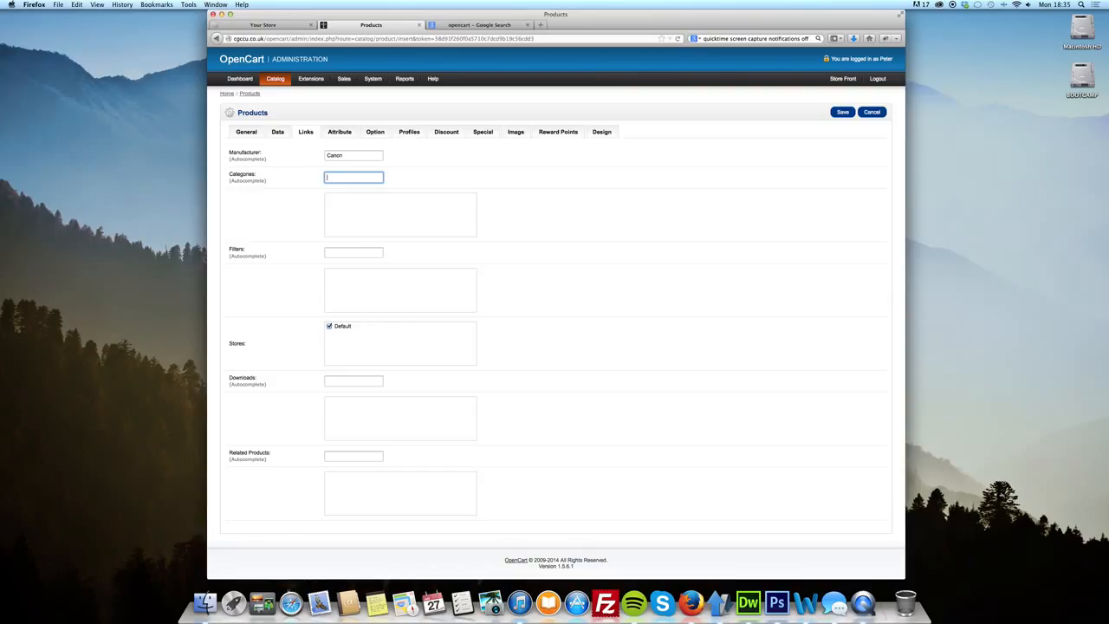
pyautogui.write('desk')
pyautogui.click(351, 186)
pyautogui.click(326, 253)
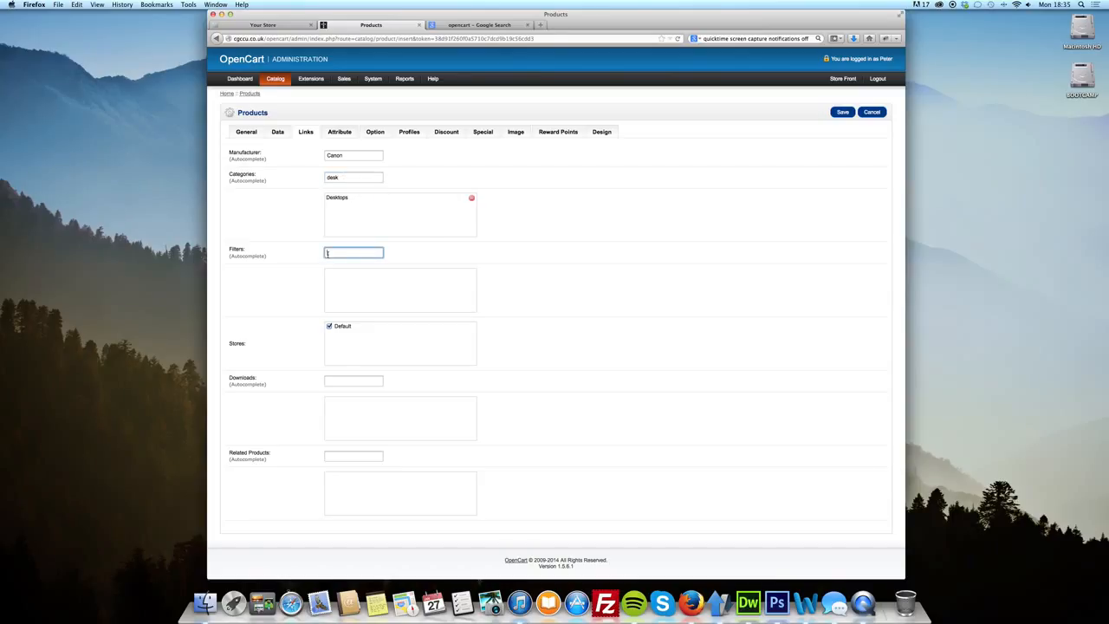
pyautogui.click(428, 250)
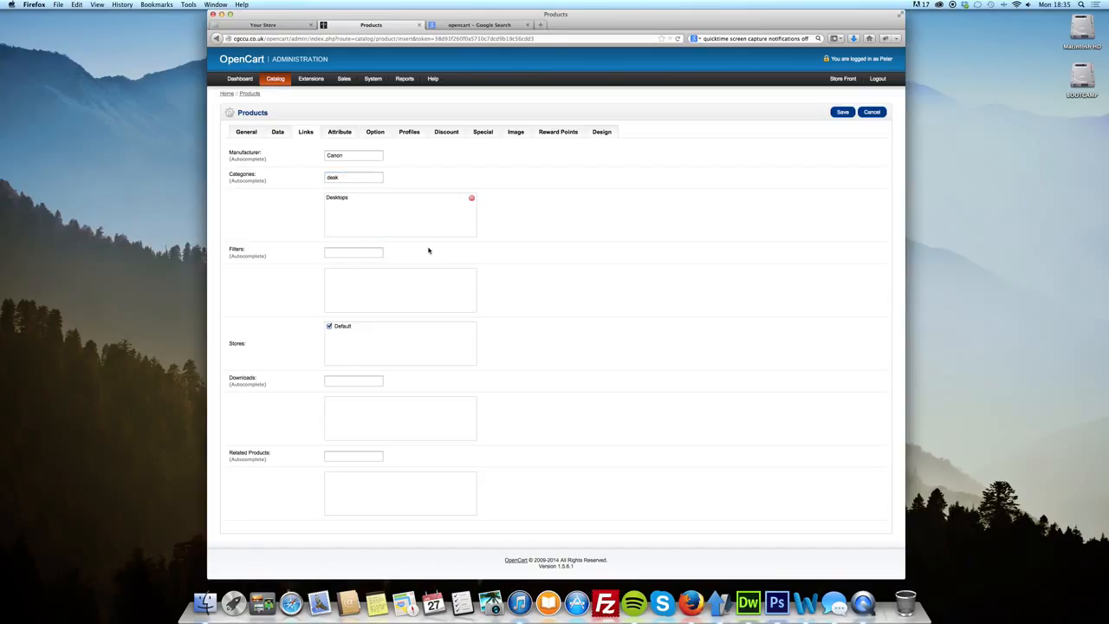
pyautogui.click(378, 251)
pyautogui.click(280, 324)
pyautogui.click(373, 380)
pyautogui.click(302, 382)
# Find "apple" among the related products and add Apple Cinema 30" to the product
pyautogui.click(364, 458)
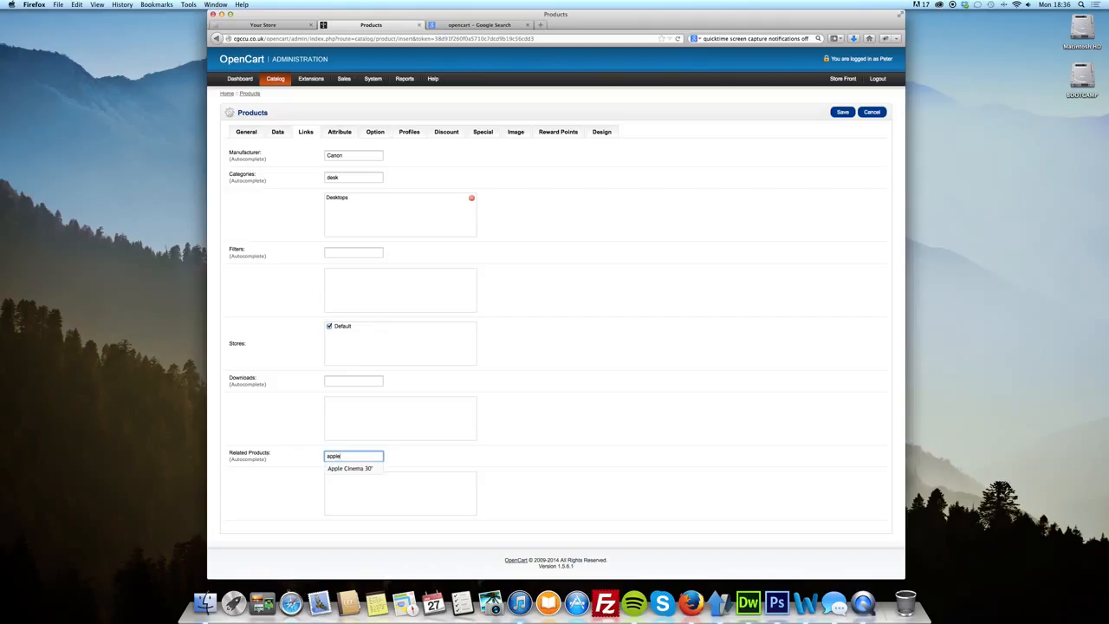
pyautogui.click(364, 469)
# Add a product attribute named Language with the text English
pyautogui.click(336, 136)
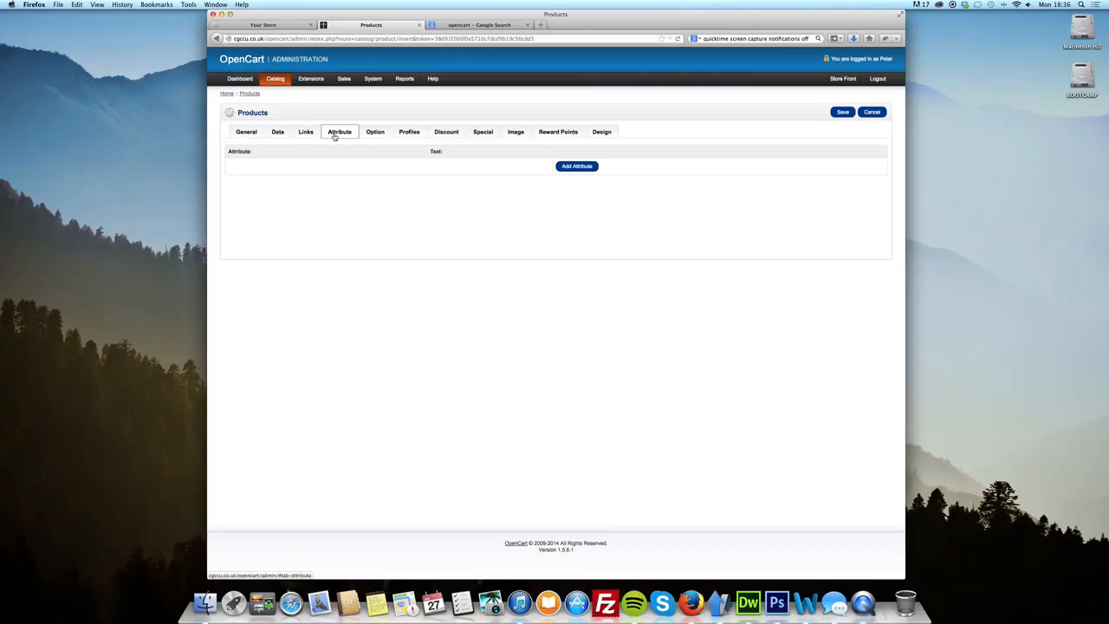
pyautogui.click(596, 167)
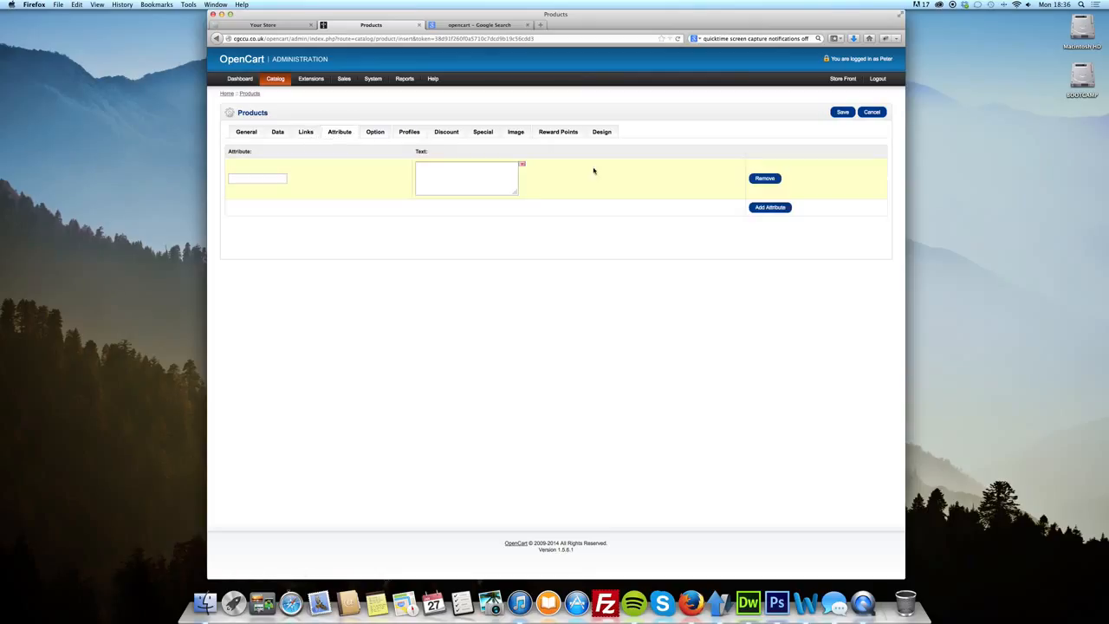
pyautogui.click(271, 176)
pyautogui.write('age')
pyautogui.press('Tab')
pyautogui.write('E')
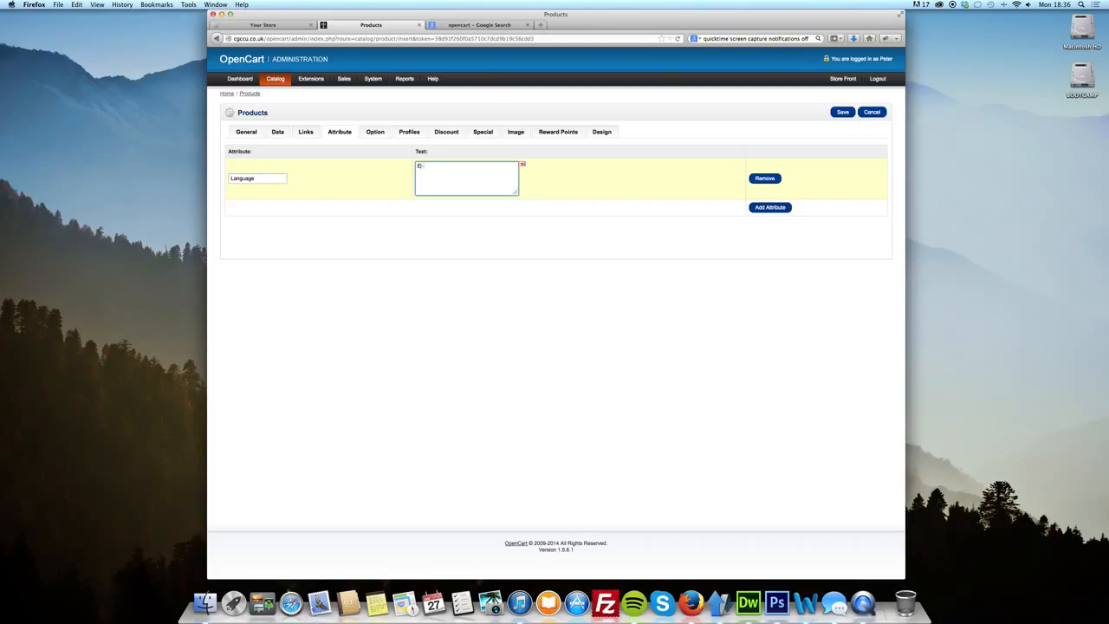
pyautogui.write('nglish')
# Add a second product attribute named Author with the text JK Rowling
pyautogui.click(759, 208)
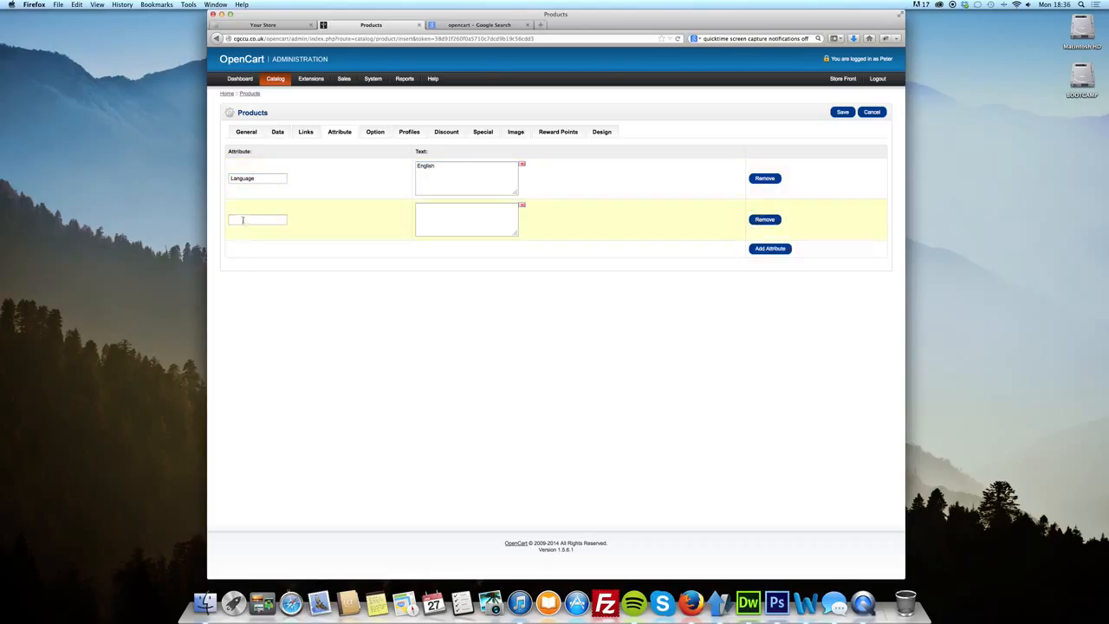
pyautogui.click(243, 219)
pyautogui.write('Author')
pyautogui.press('Tab')
pyautogui.write('K Rowling')
# Add a third attribute named Processor Speed with the text 3.33Khz and remove it again
pyautogui.click(756, 248)
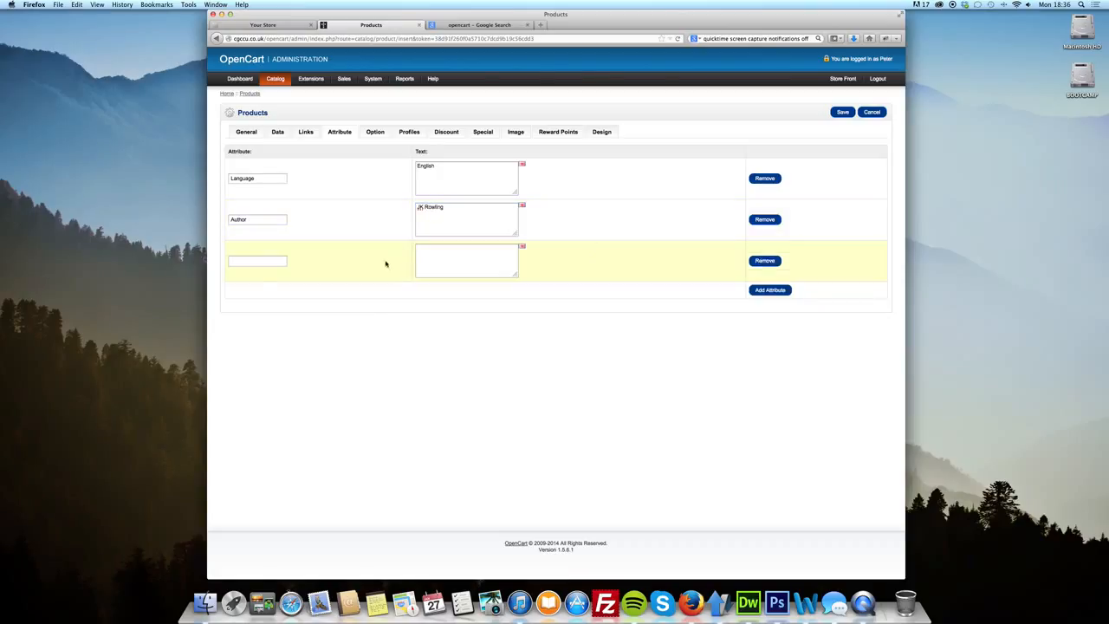
pyautogui.click(264, 262)
pyautogui.write('Processor Speed')
pyautogui.press('Tab')
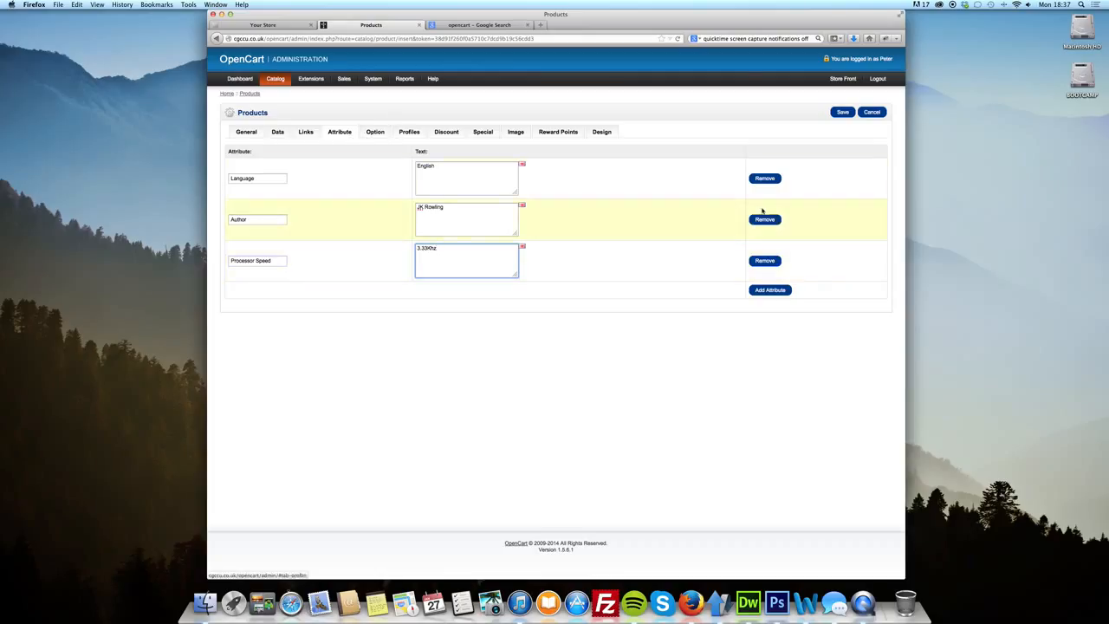
pyautogui.click(765, 260)
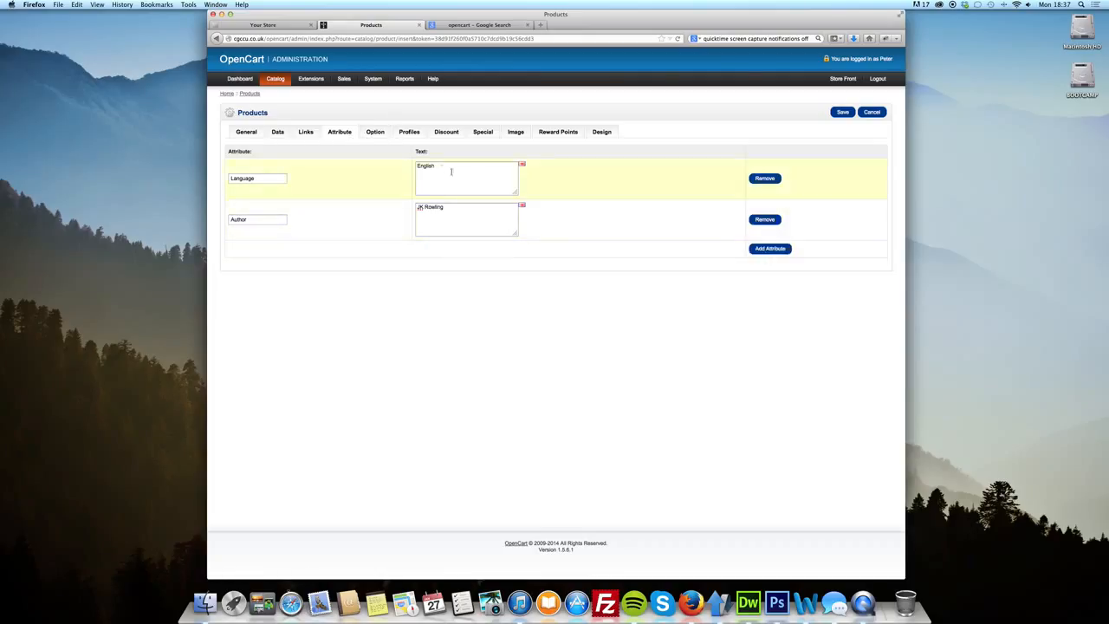
# Add the Size option to the product's options
pyautogui.click(374, 134)
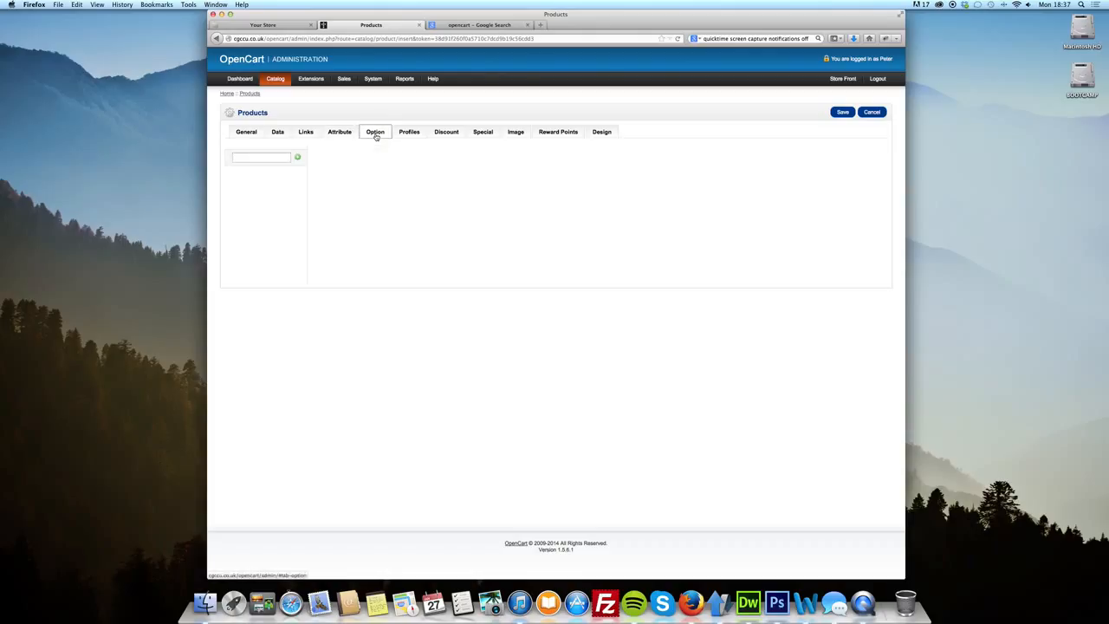
pyautogui.click(273, 159)
pyautogui.write('size')
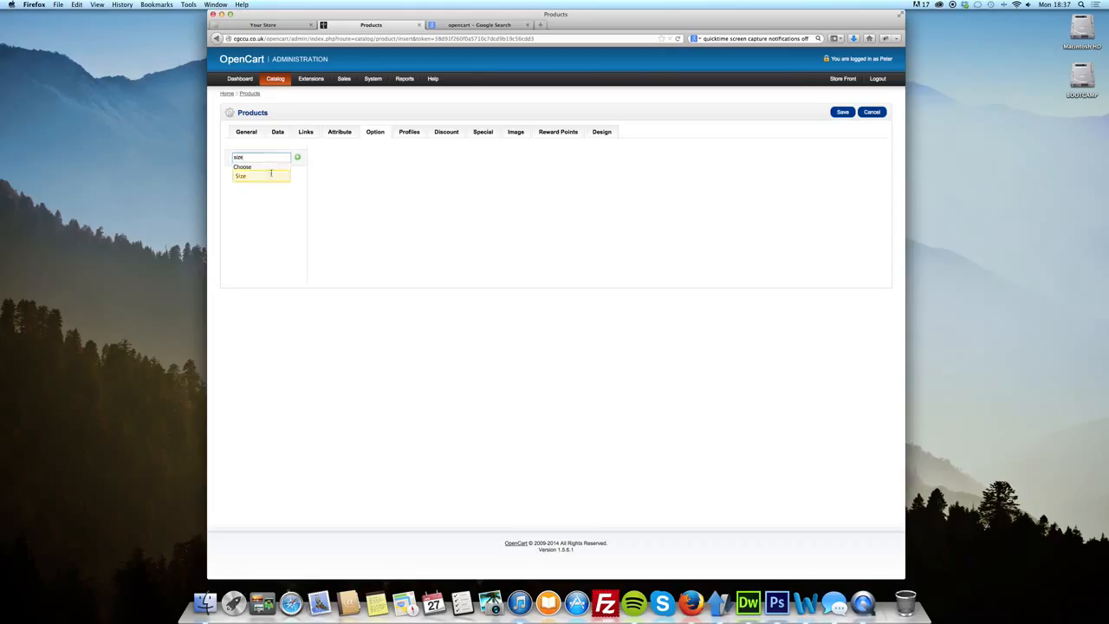
pyautogui.click(270, 174)
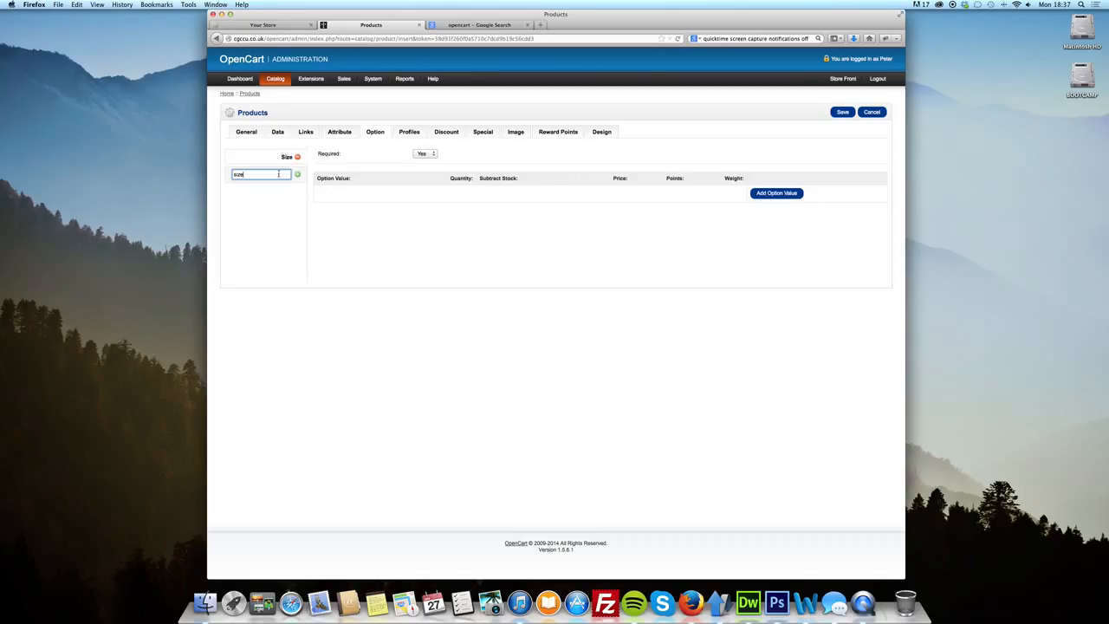
# Add three option values to the Size option: Large, Medium and Small
pyautogui.click(796, 195)
pyautogui.click(349, 195)
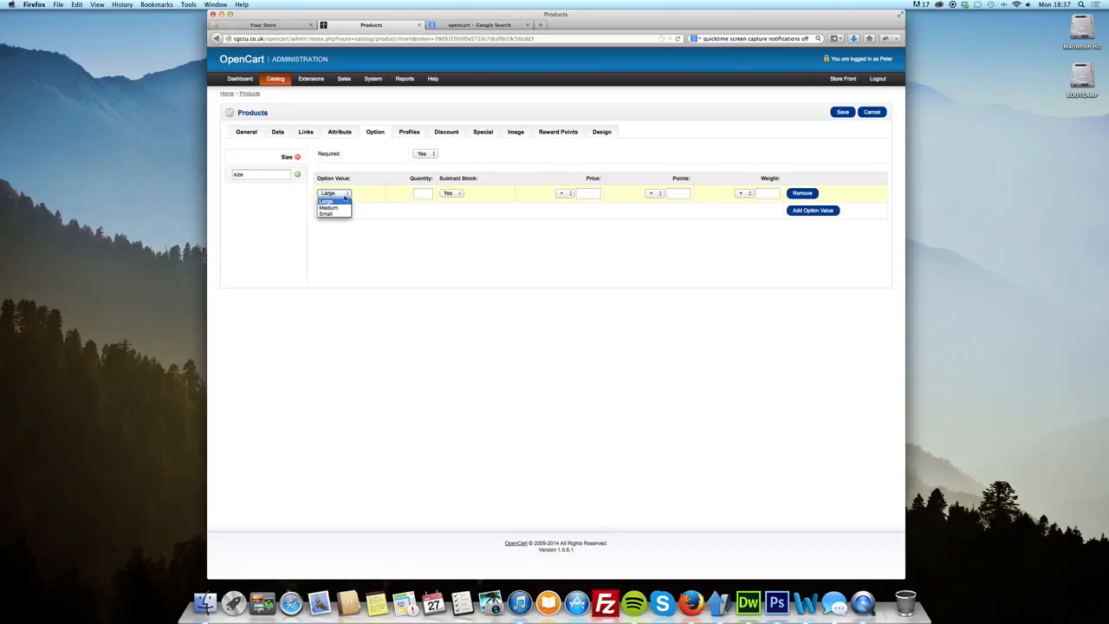
pyautogui.click(346, 201)
pyautogui.click(813, 211)
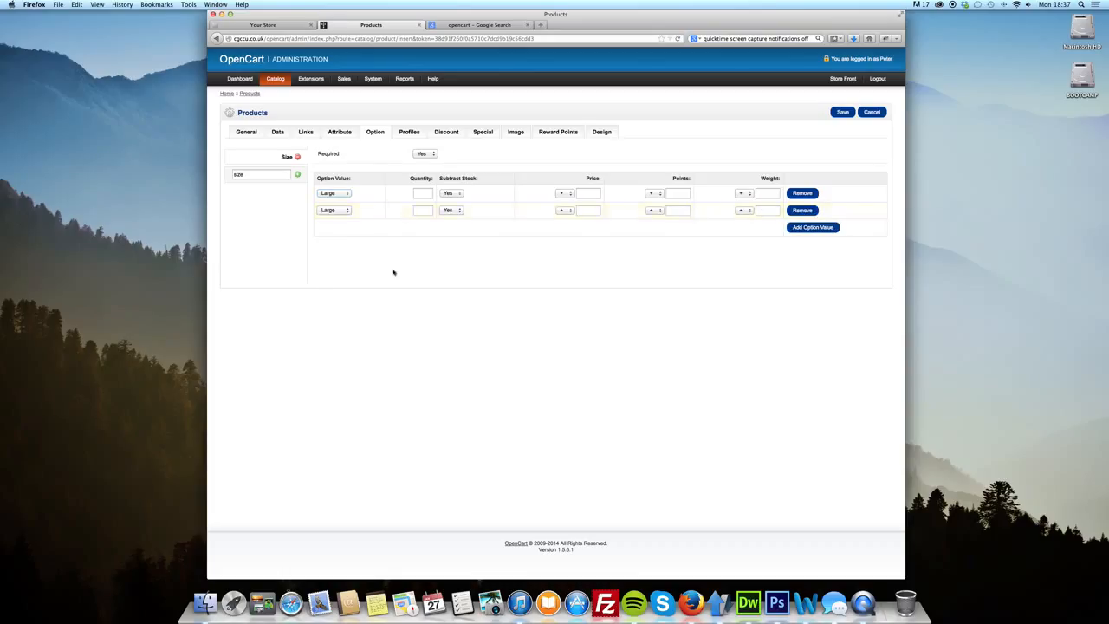
pyautogui.click(349, 212)
pyautogui.click(342, 224)
pyautogui.click(811, 227)
pyautogui.click(346, 227)
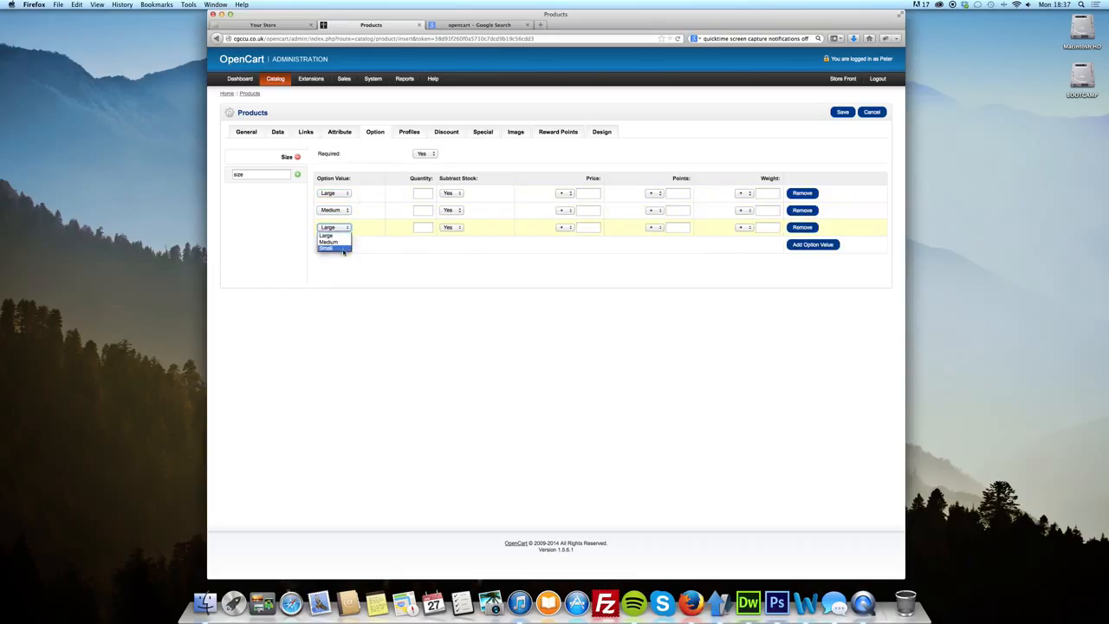
pyautogui.click(343, 248)
# Set the option quantities to 1 for Large, 2 for Medium and 3 for Small
pyautogui.click(422, 194)
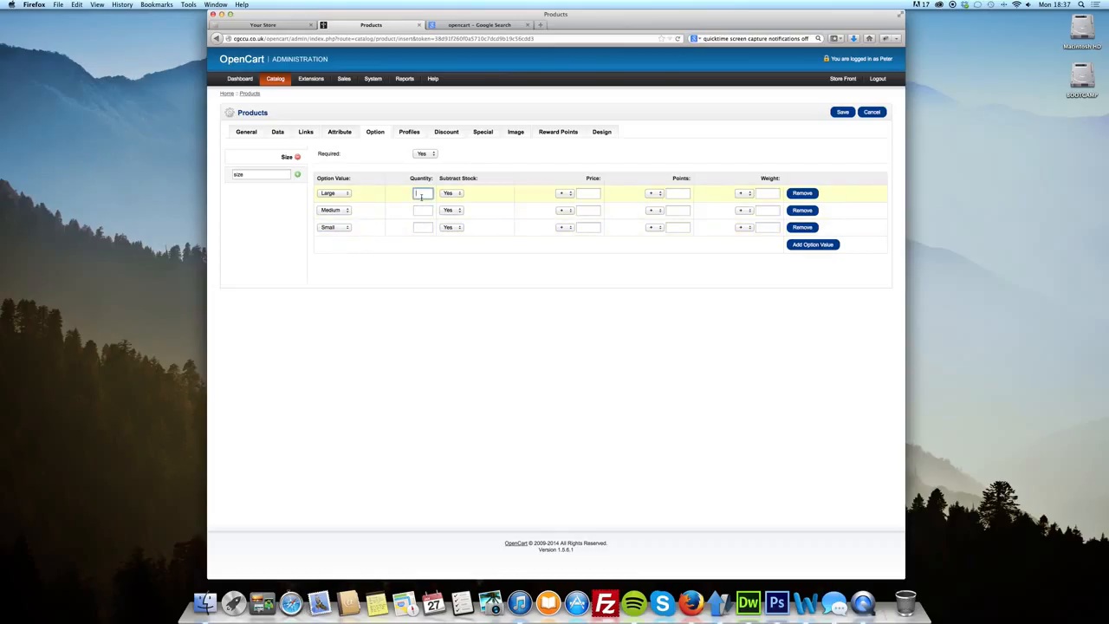
pyautogui.write('1')
pyautogui.click(422, 211)
pyautogui.write('2')
pyautogui.click(422, 227)
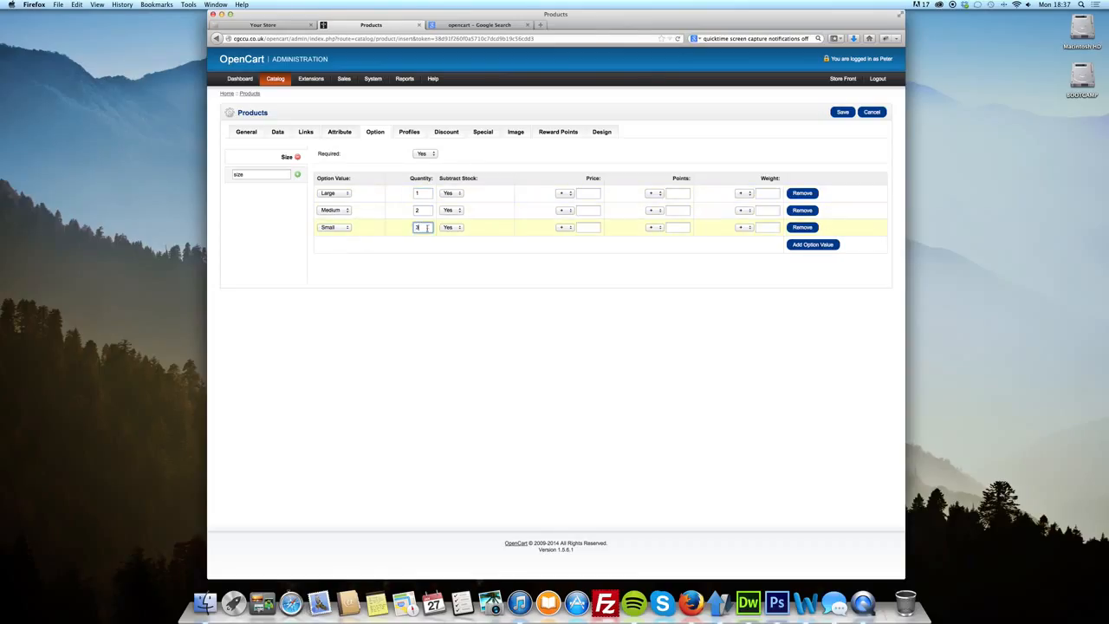
pyautogui.write('3')
# Set the Size option's price additions to 2 for Large, 1 for Medium and 0 for Small
pyautogui.click(597, 193)
pyautogui.write('1')
pyautogui.click(590, 209)
pyautogui.click(587, 195)
pyautogui.press('BackSpace')
pyautogui.write('2')
pyautogui.click(590, 208)
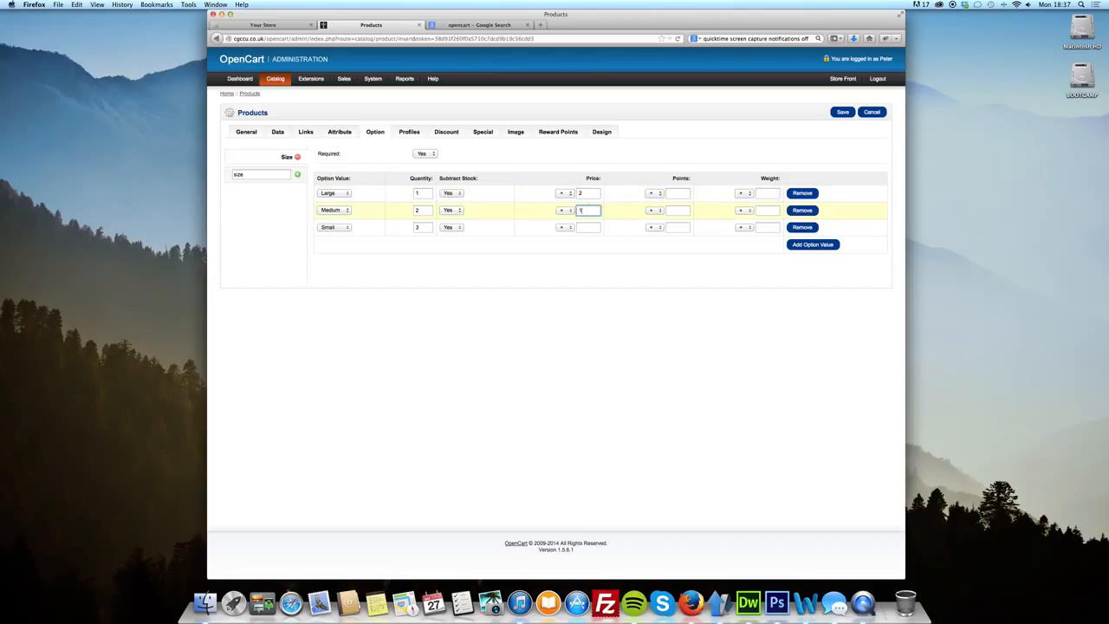
pyautogui.click(588, 227)
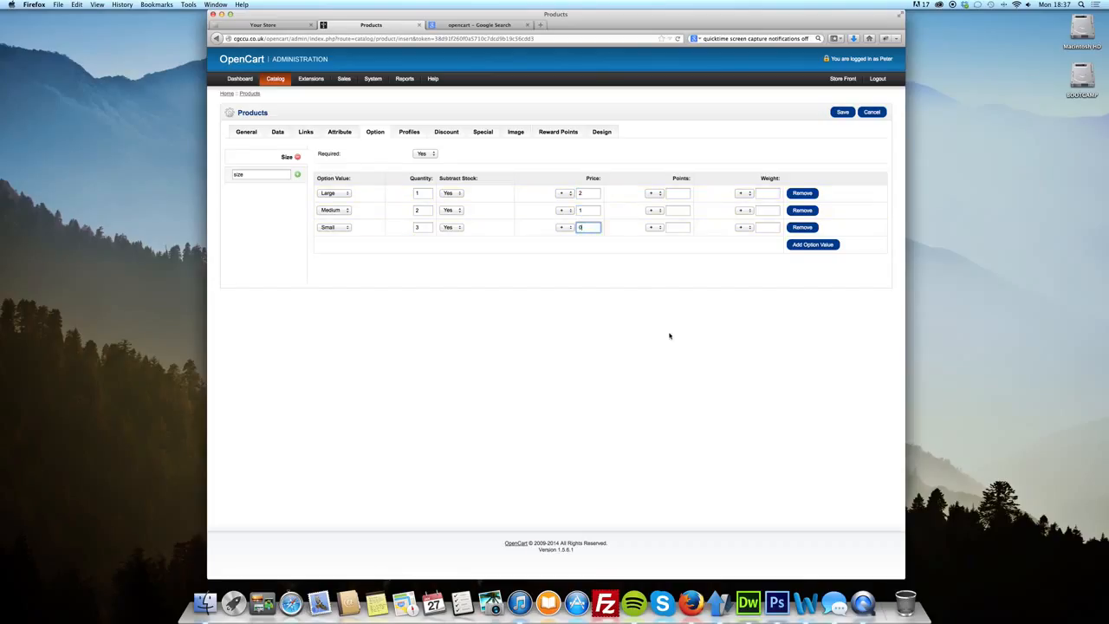
pyautogui.write('0')
# Set the Size option's points to 2 for Large, 1 for Medium and 0 for Small
pyautogui.click(677, 192)
pyautogui.click(672, 210)
pyautogui.write('2')
pyautogui.click(677, 227)
pyautogui.click(678, 210)
pyautogui.press('BackSpace')
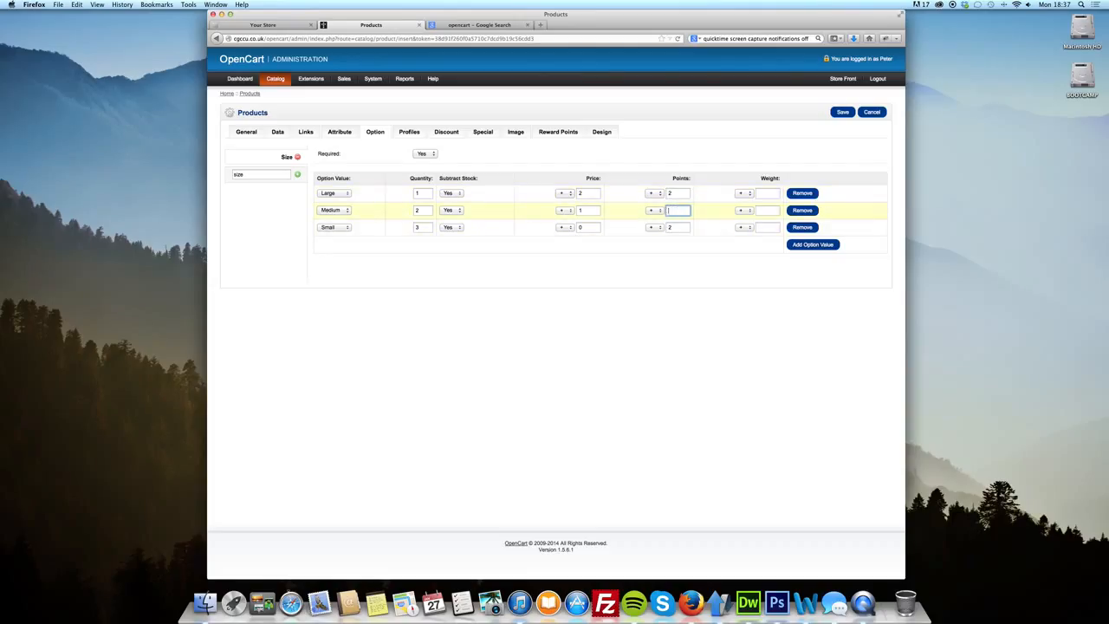
pyautogui.click(677, 227)
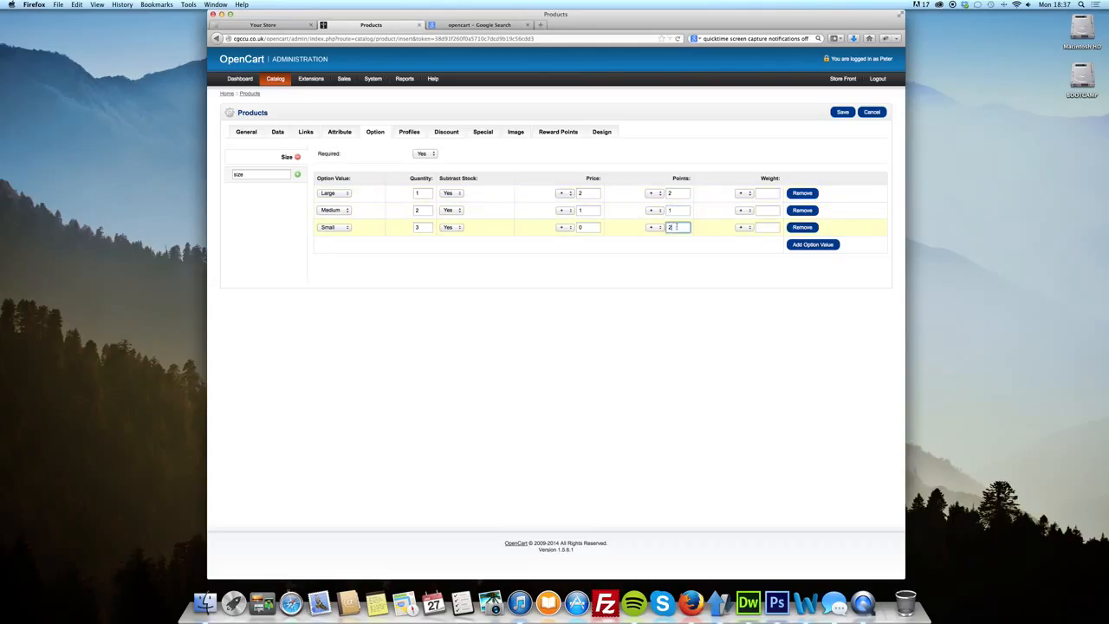
pyautogui.press('BackSpace')
pyautogui.write('0')
# Set the Size option's weights to 15 for Large, 14 for Medium and 10 for Small
pyautogui.click(776, 192)
pyautogui.click(778, 209)
pyautogui.click(774, 227)
pyautogui.click(691, 268)
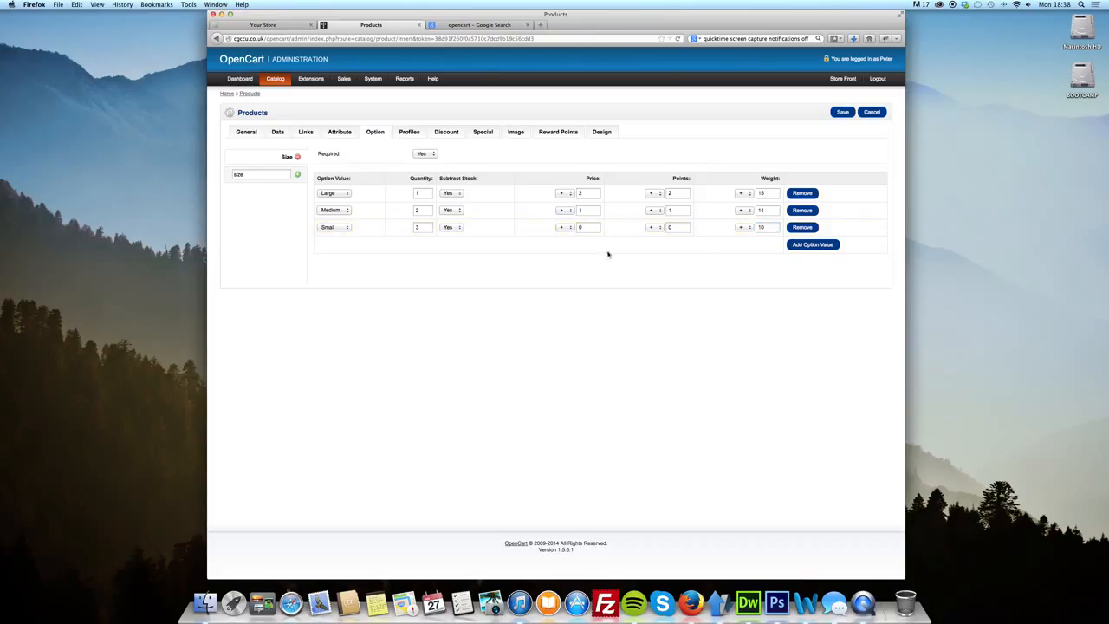
# Add the Checkbox option to the product's options
pyautogui.doubleClick(279, 174)
pyautogui.press('BackSpace')
pyautogui.write('co')
pyautogui.press('BackSpace')
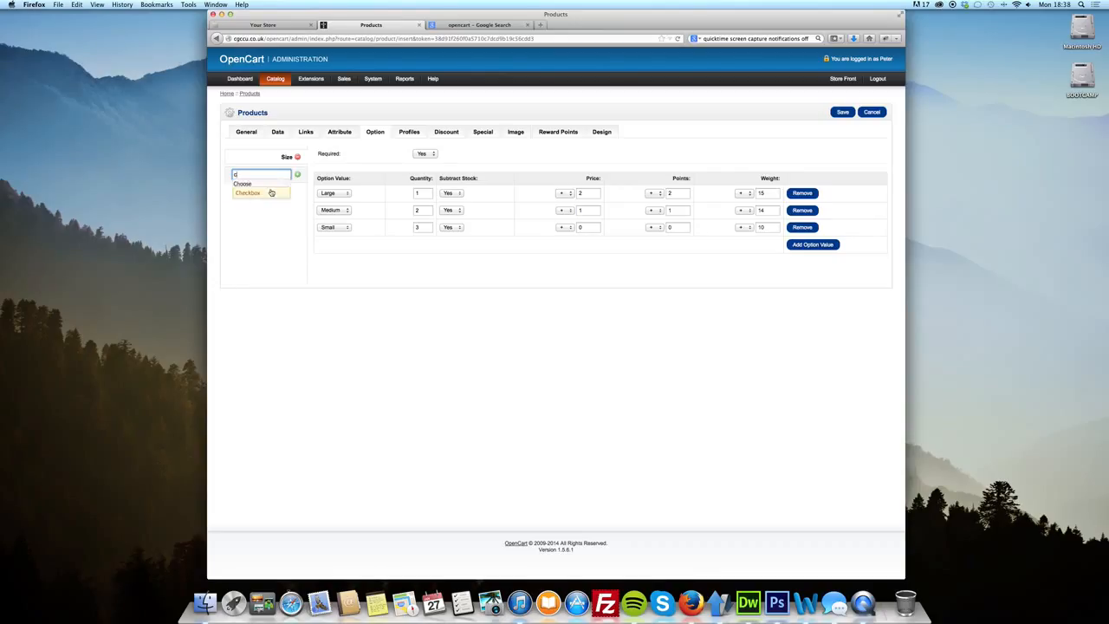
pyautogui.click(271, 192)
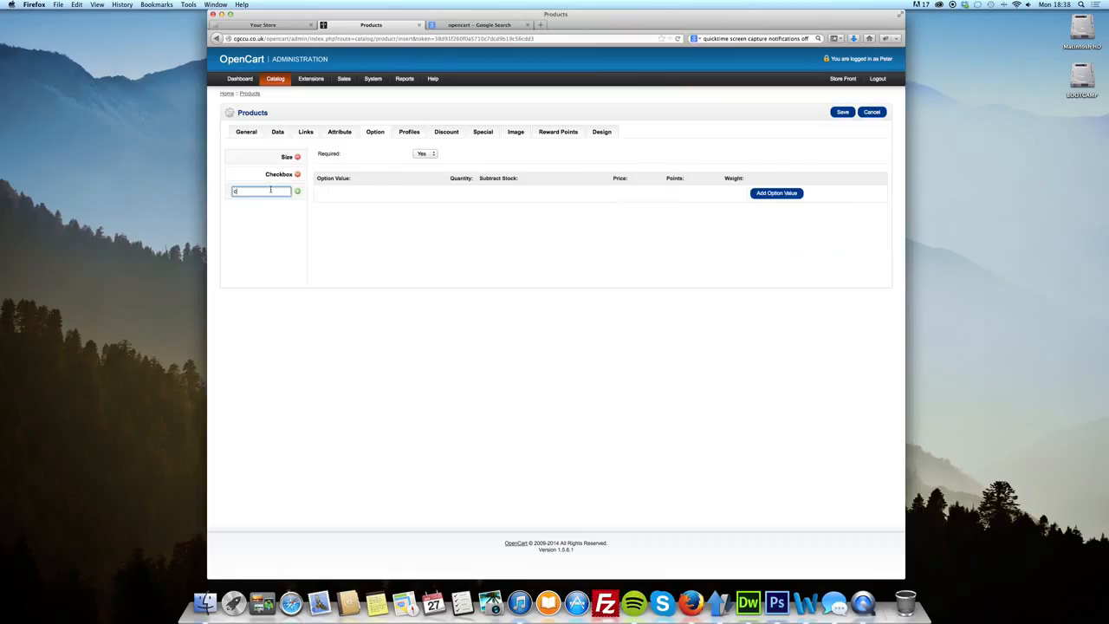
# Add a Checkbox 1 value with quantity 1, price 1, points 1 and weight 10, and make the Checkbox option not required
pyautogui.click(756, 193)
pyautogui.click(353, 192)
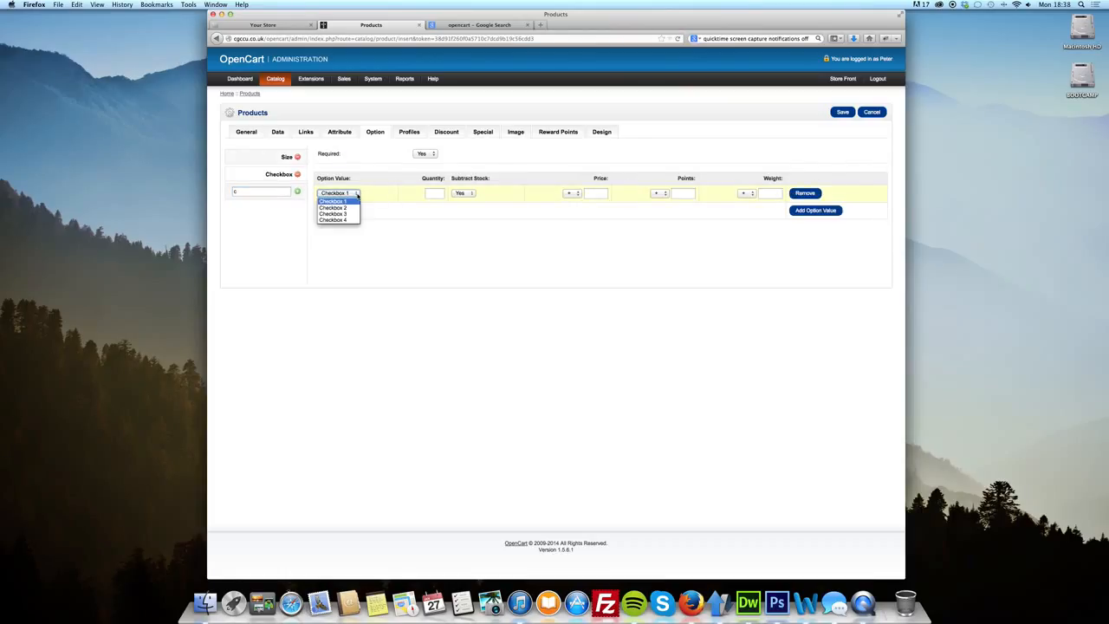
pyautogui.click(357, 203)
pyautogui.click(428, 195)
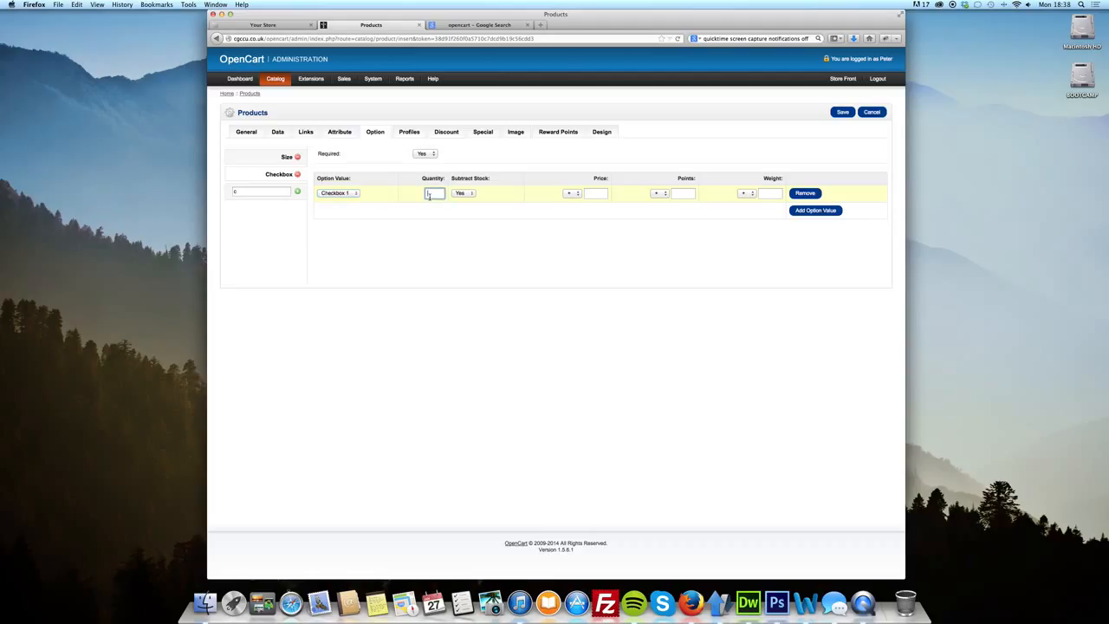
pyautogui.write('1')
pyautogui.click(596, 192)
pyautogui.press('Tab')
pyautogui.write('1')
pyautogui.press('Tab')
pyautogui.write('10')
pyautogui.click(418, 156)
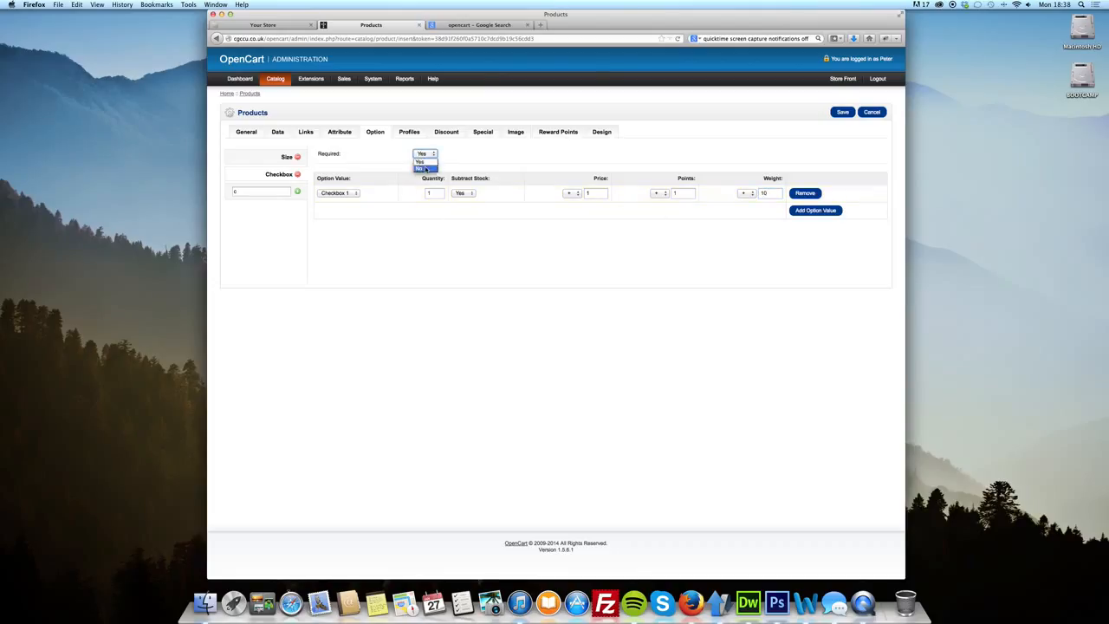
pyautogui.click(426, 168)
# Add a blank profile row to the product and remove it again
pyautogui.moveTo(274, 79)
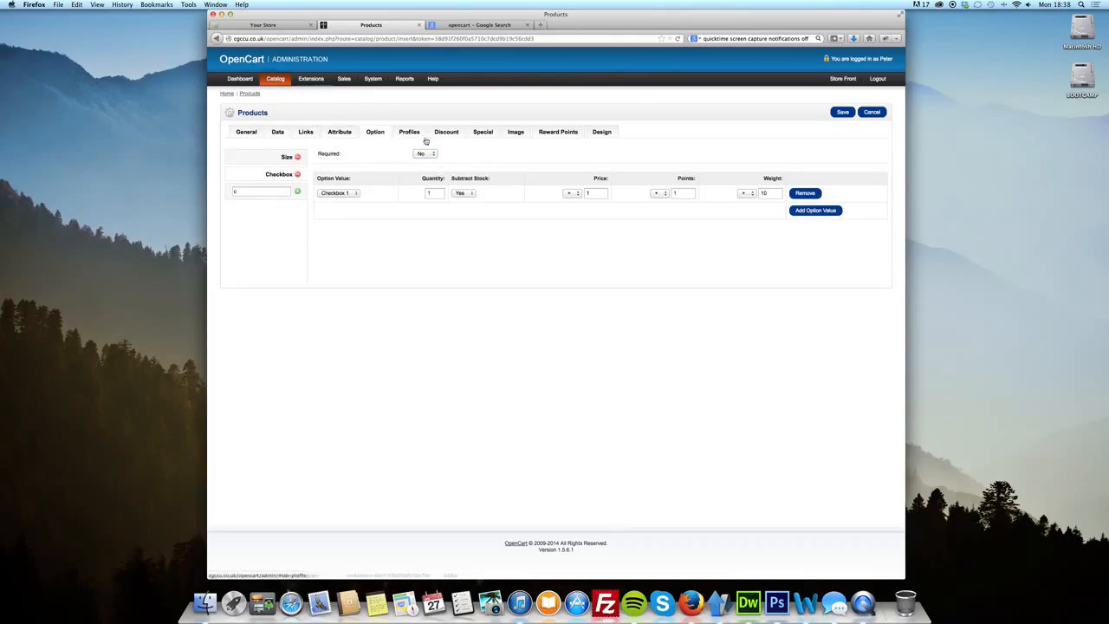
pyautogui.click(405, 134)
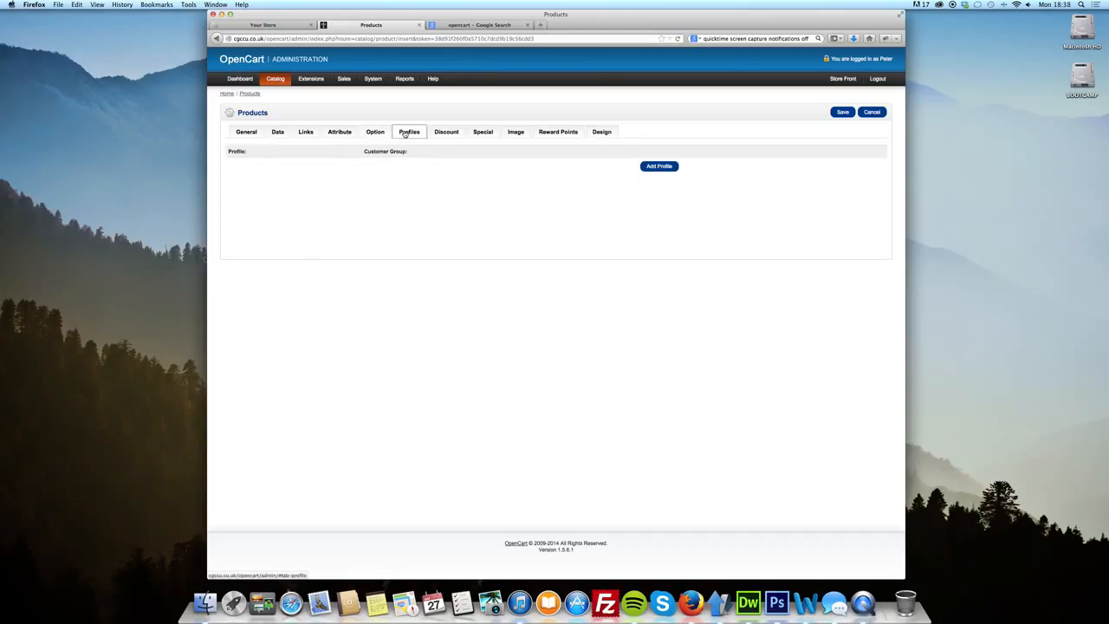
pyautogui.click(659, 166)
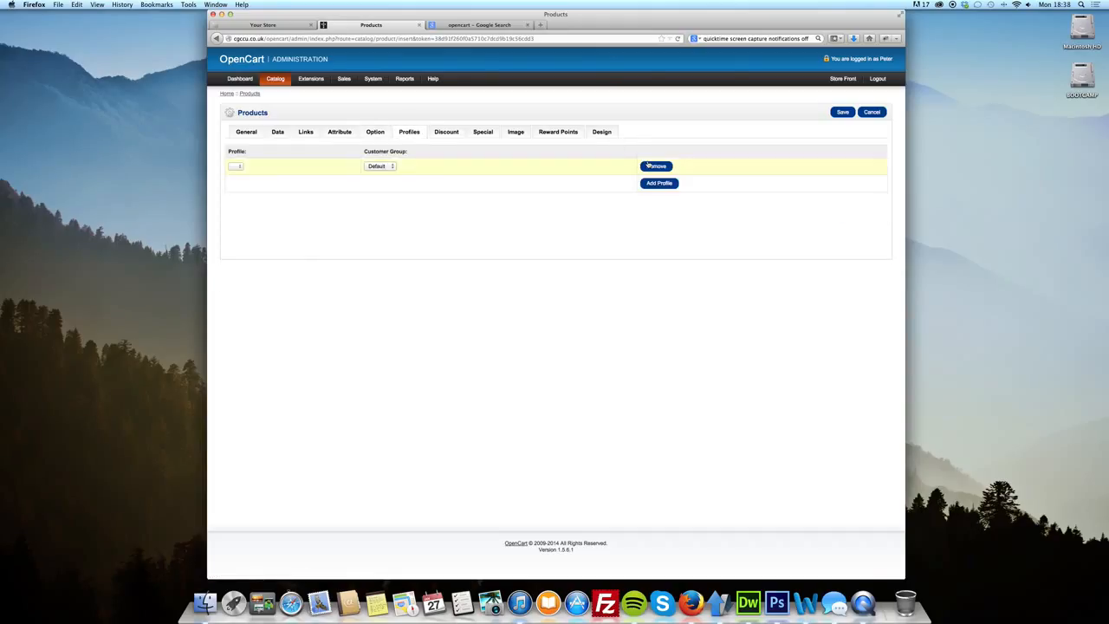
pyautogui.click(240, 168)
pyautogui.click(626, 188)
pyautogui.click(656, 168)
# Add a product discount for the Default customer group with quantity 5 and price 8
pyautogui.click(455, 136)
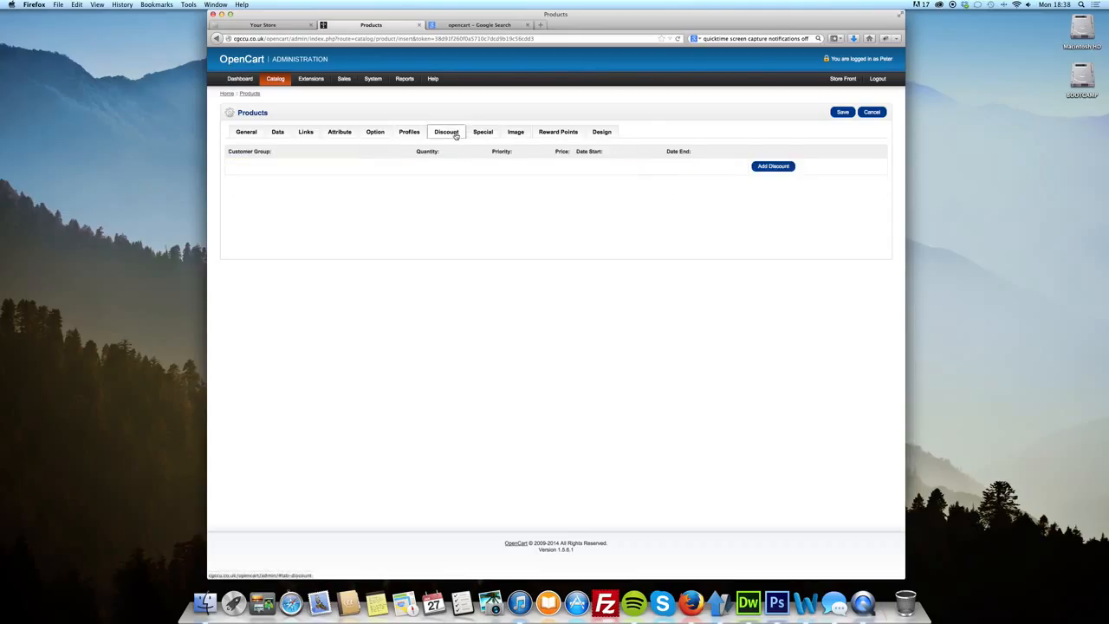
pyautogui.click(768, 167)
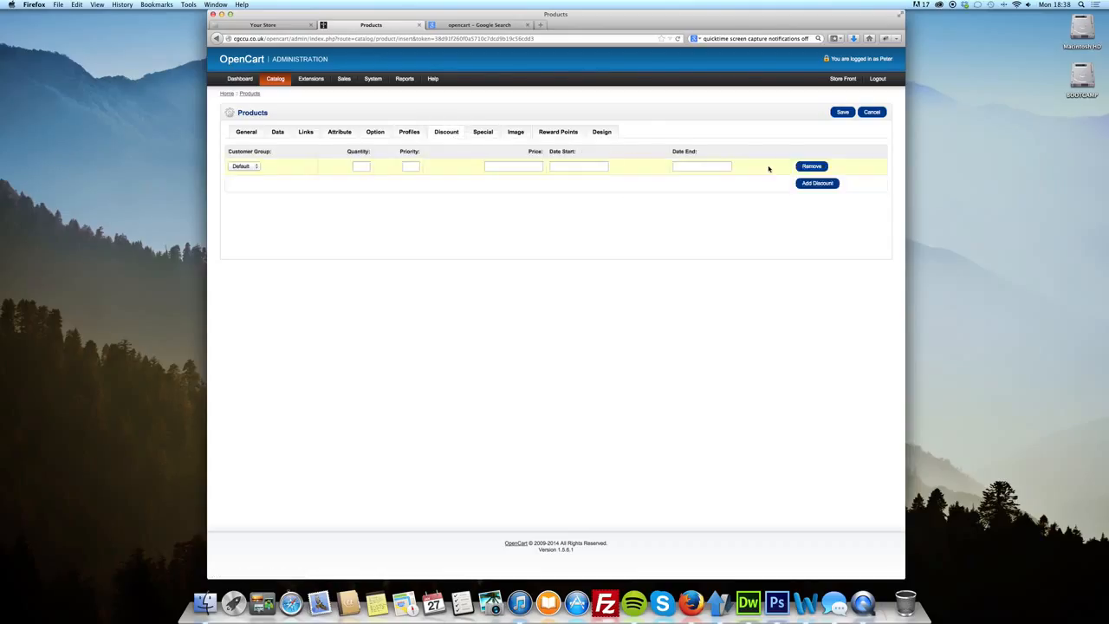
pyautogui.click(244, 166)
pyautogui.click(243, 166)
pyautogui.click(364, 168)
pyautogui.click(248, 167)
pyautogui.click(255, 177)
pyautogui.click(317, 183)
pyautogui.click(353, 166)
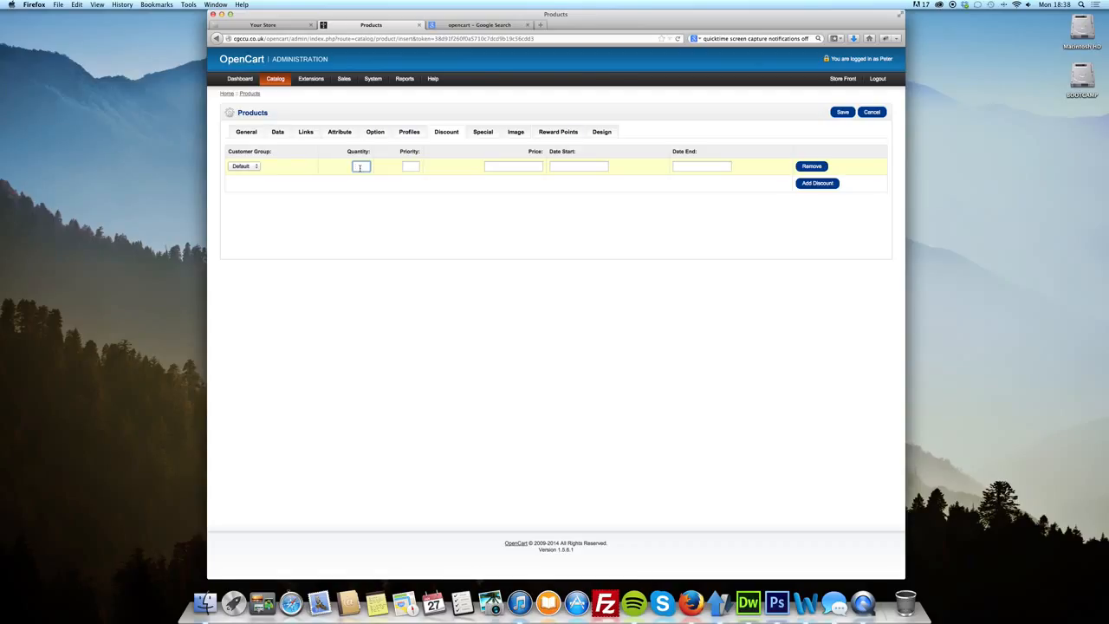
pyautogui.write('5')
pyautogui.click(412, 167)
pyautogui.click(522, 166)
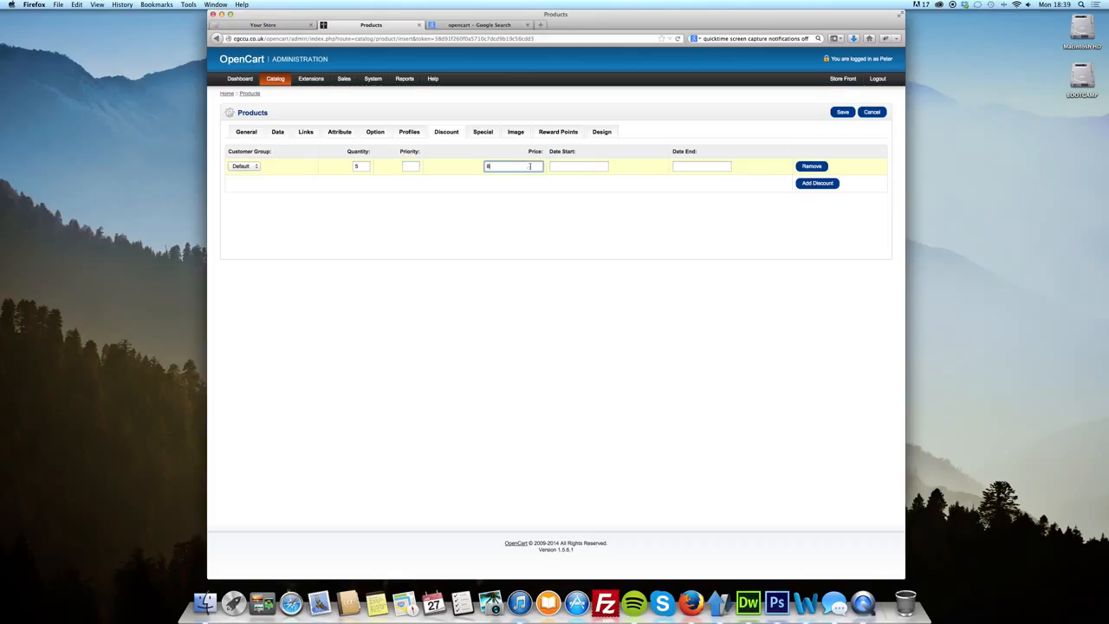
# Set the discount's start date to 2014-01-27 and its end date to 2014-01-28
pyautogui.click(581, 167)
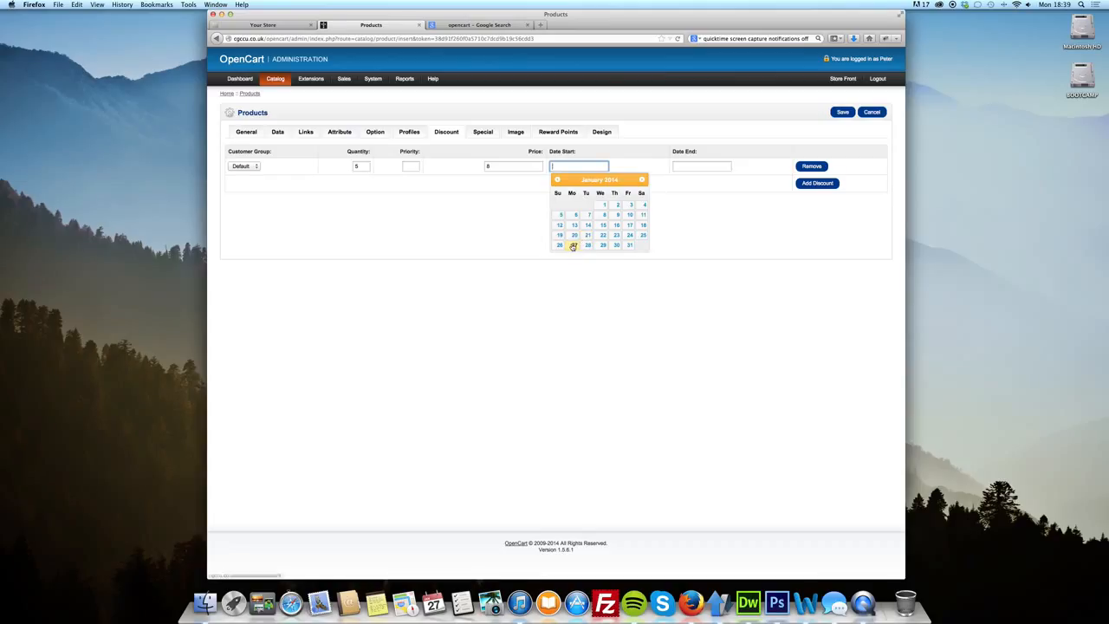
pyautogui.click(573, 246)
pyautogui.click(679, 167)
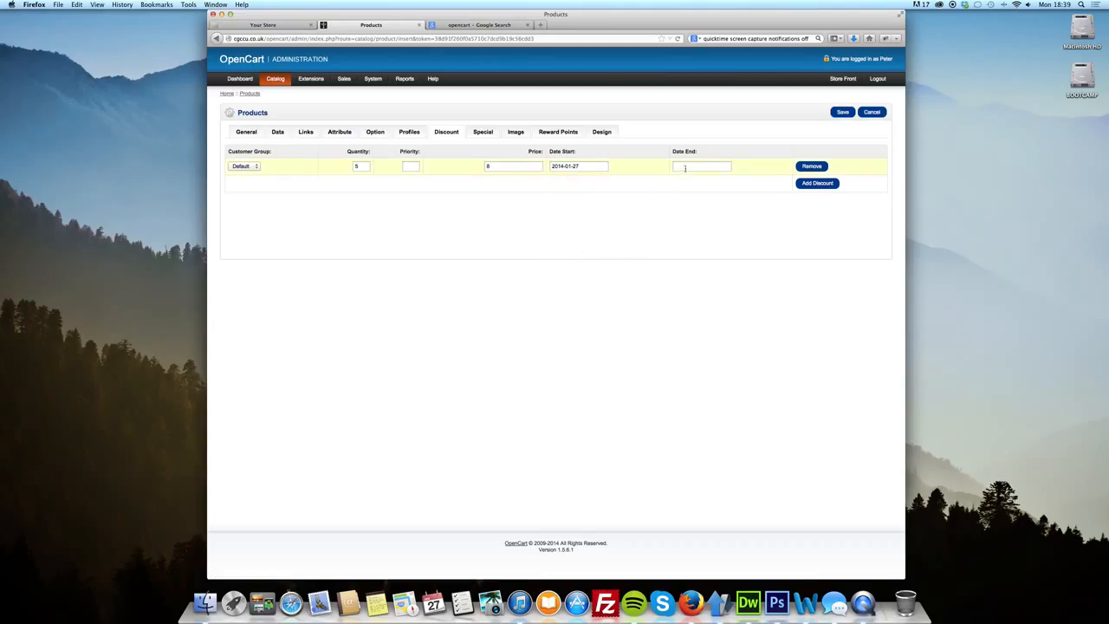
pyautogui.click(713, 245)
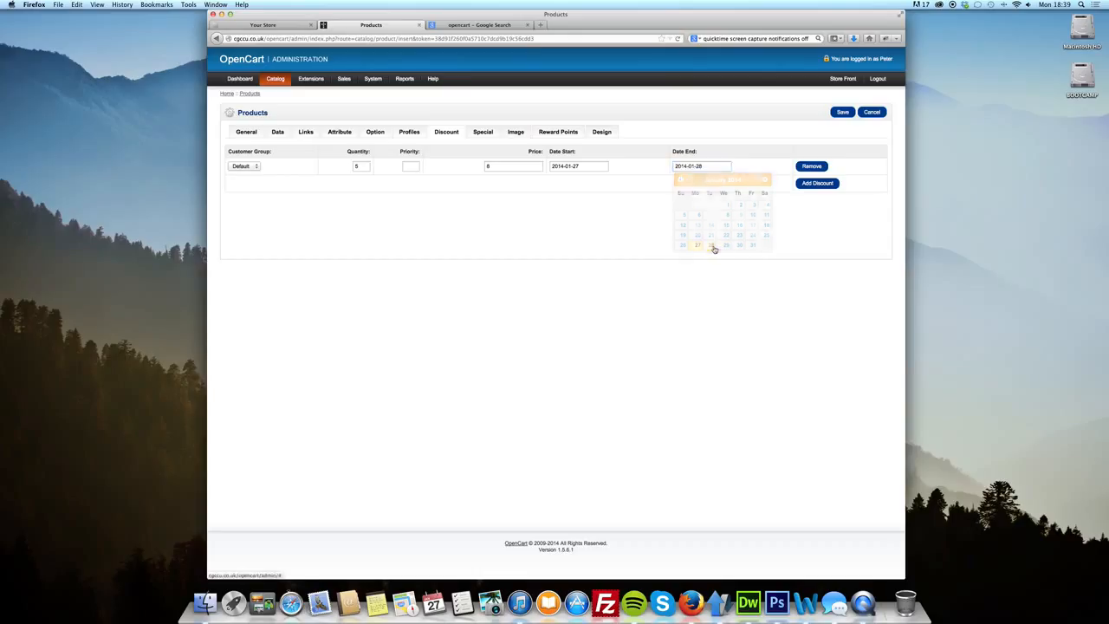
# Add a second, blank discount row and remove it again
pyautogui.click(813, 183)
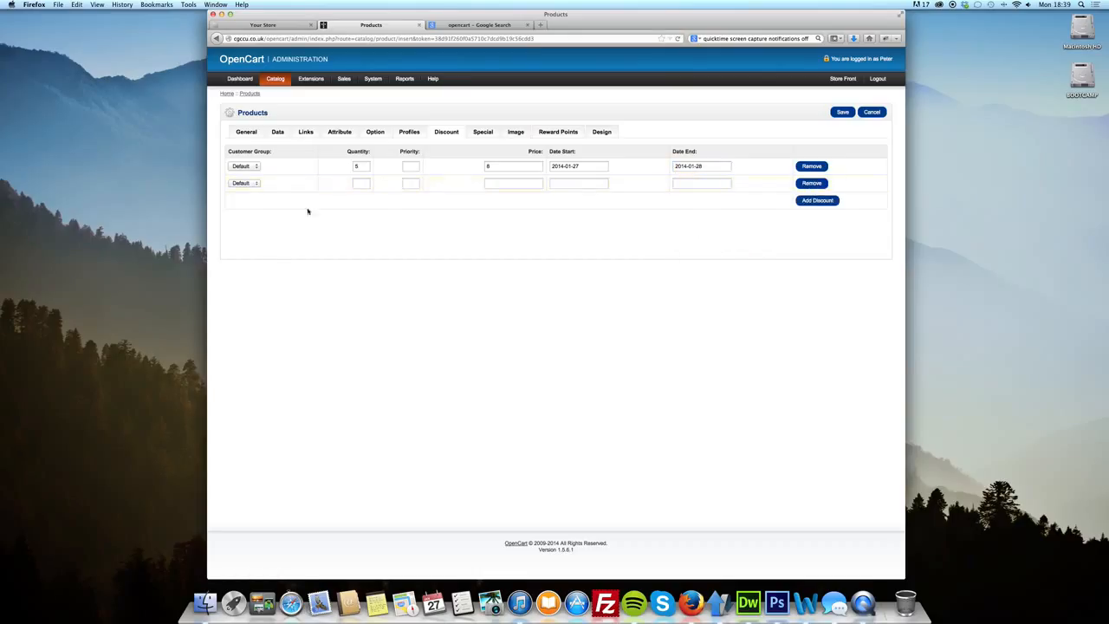
pyautogui.click(245, 184)
pyautogui.click(392, 227)
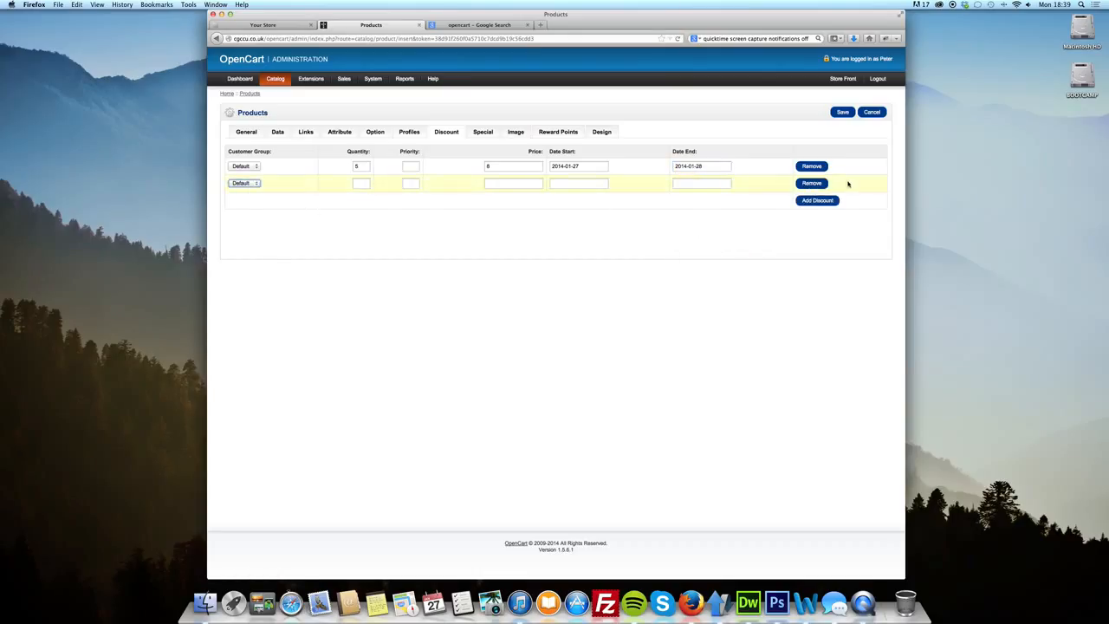
pyautogui.click(806, 186)
# Add a special offer for the Default customer group with a price of 4
pyautogui.click(496, 128)
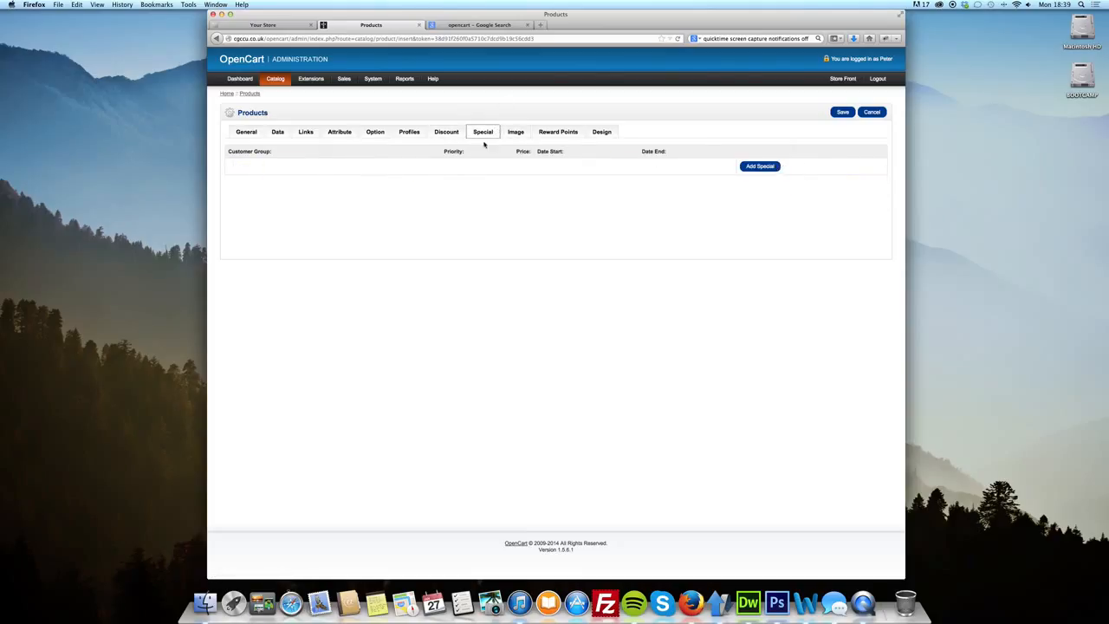
pyautogui.click(444, 136)
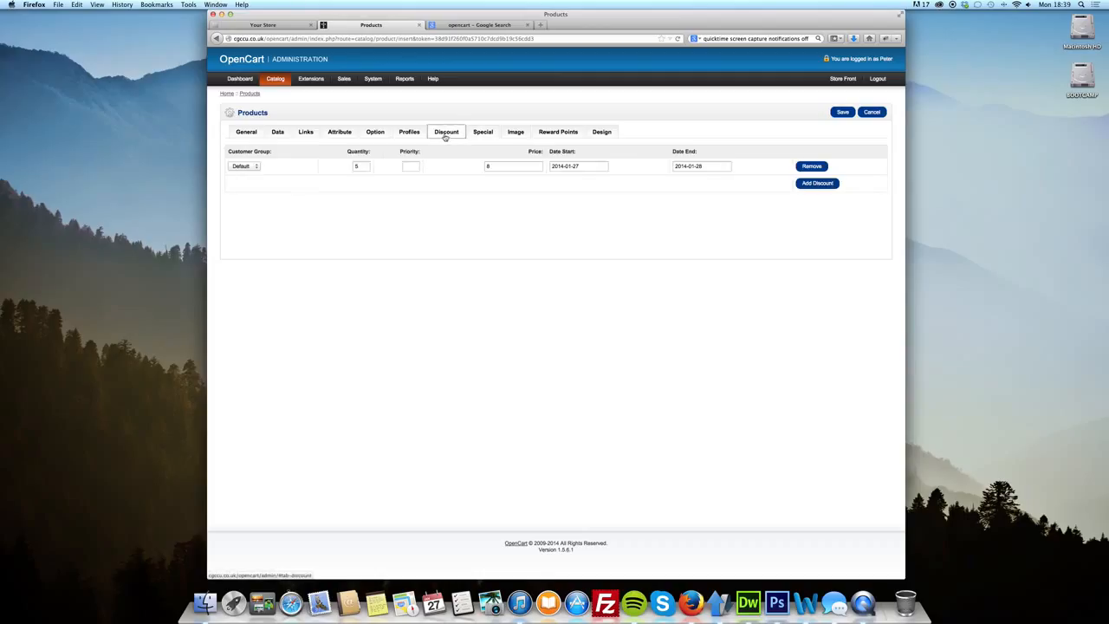
pyautogui.click(485, 134)
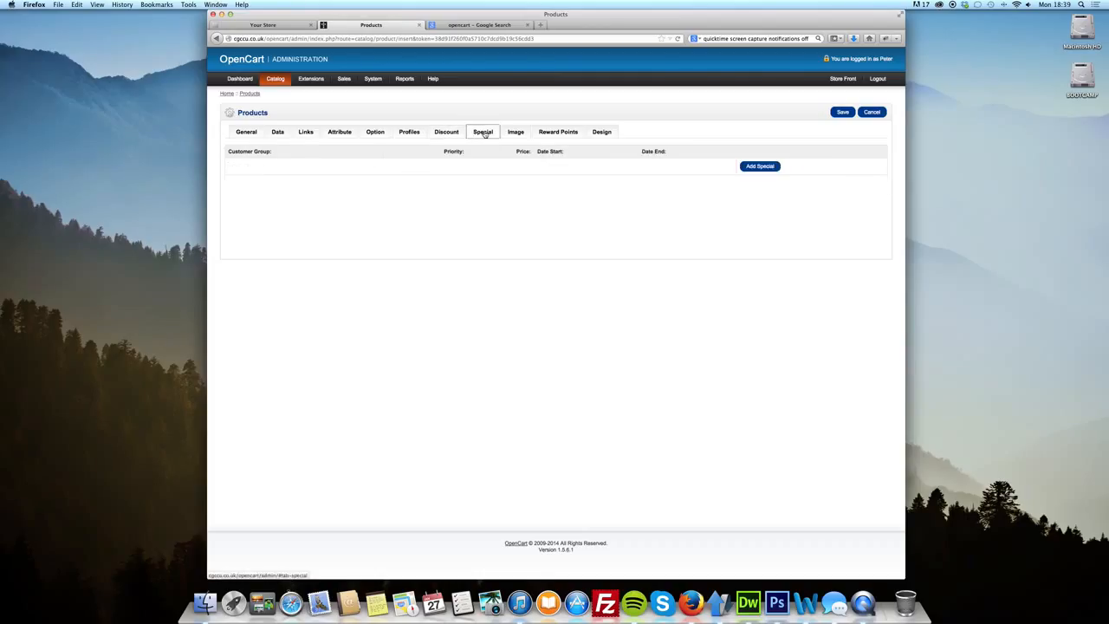
pyautogui.click(774, 171)
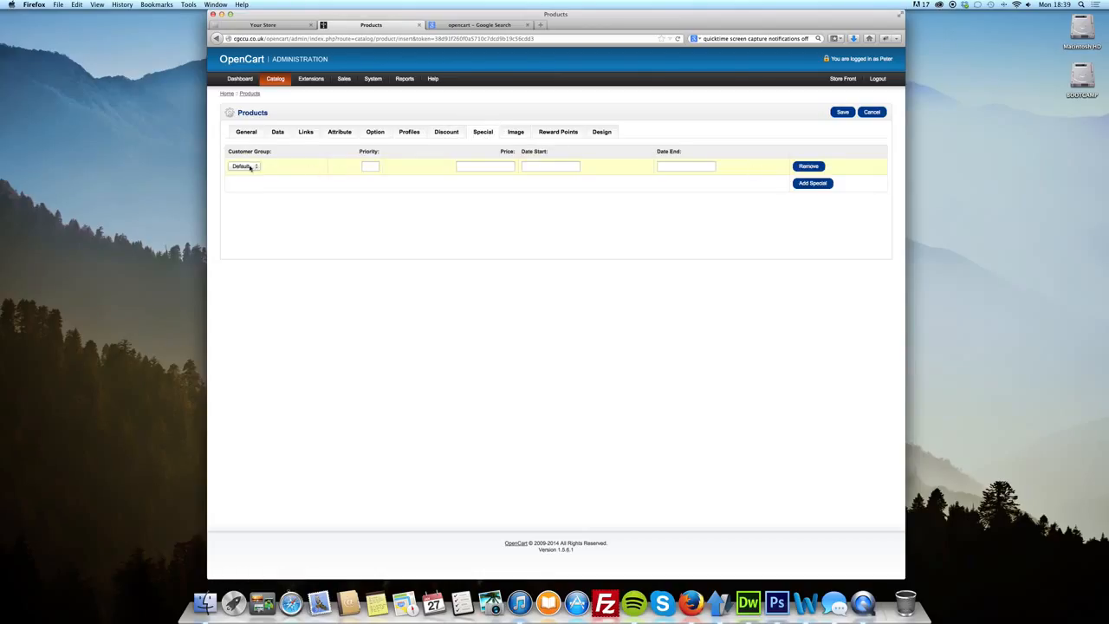
pyautogui.click(251, 166)
pyautogui.click(444, 199)
pyautogui.click(489, 165)
# Set the special offer's start date to 2014-01-27 and its end date to 2014-01-28
pyautogui.click(535, 167)
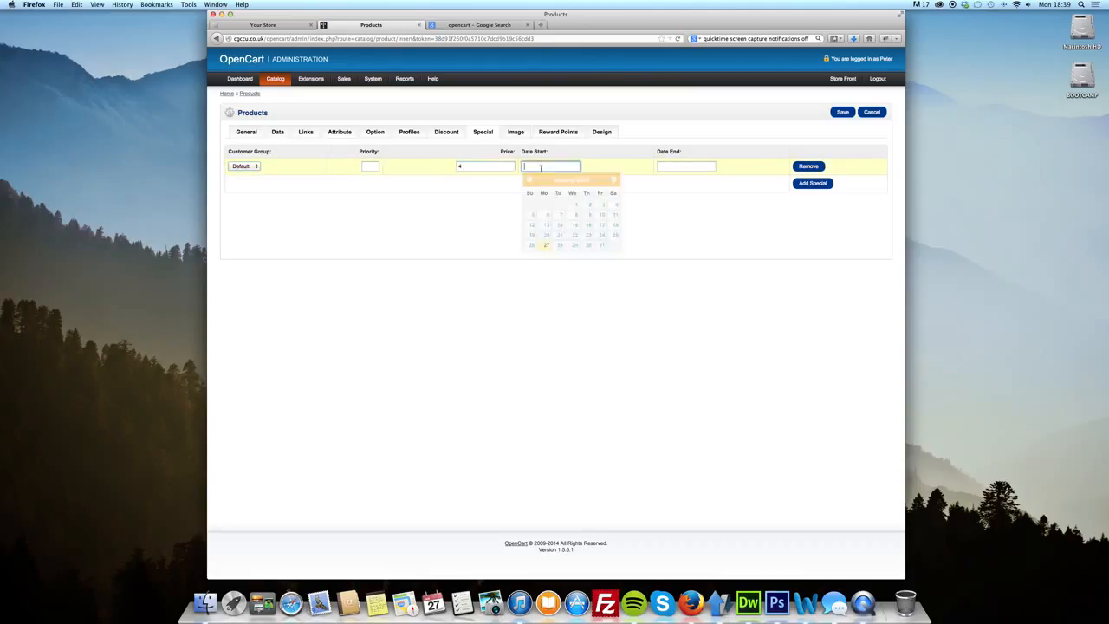
pyautogui.click(553, 245)
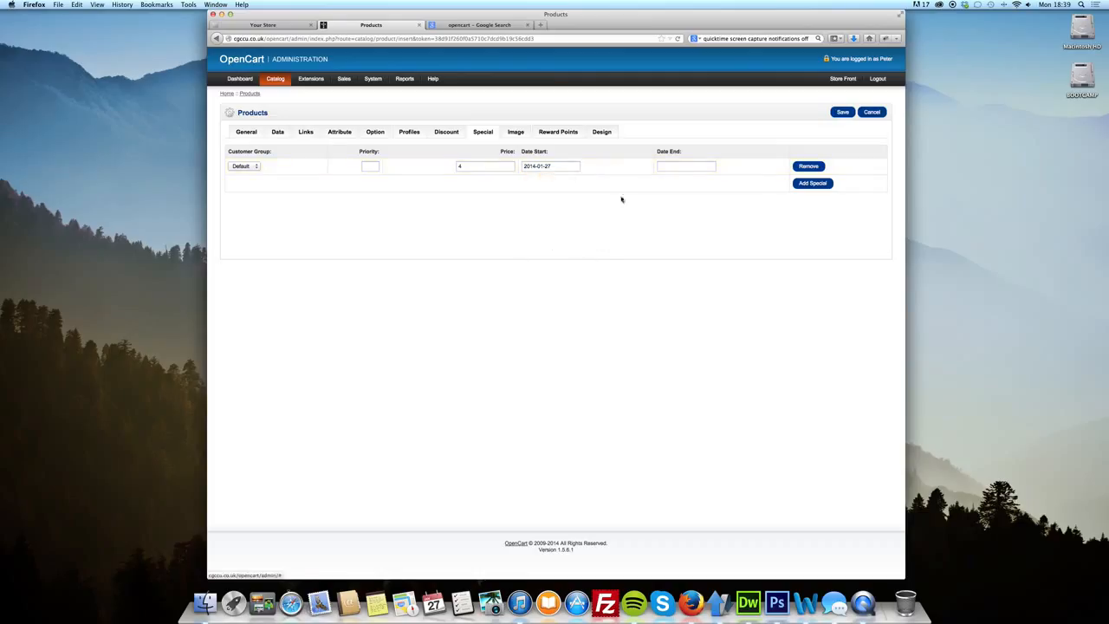
pyautogui.click(685, 165)
pyautogui.click(699, 248)
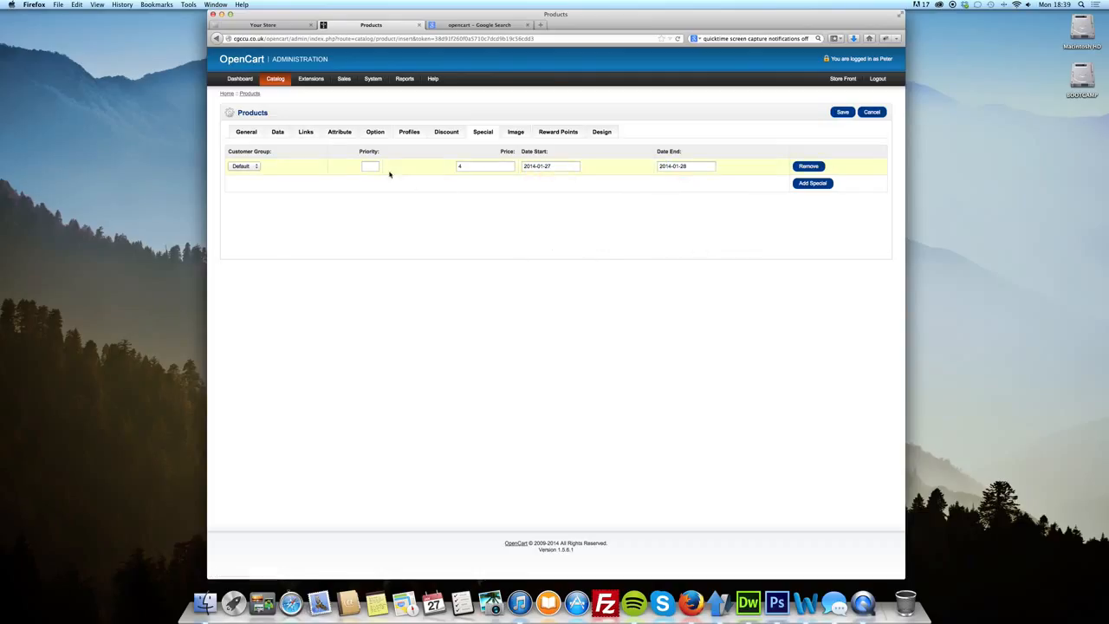
pyautogui.click(251, 168)
pyautogui.click(380, 176)
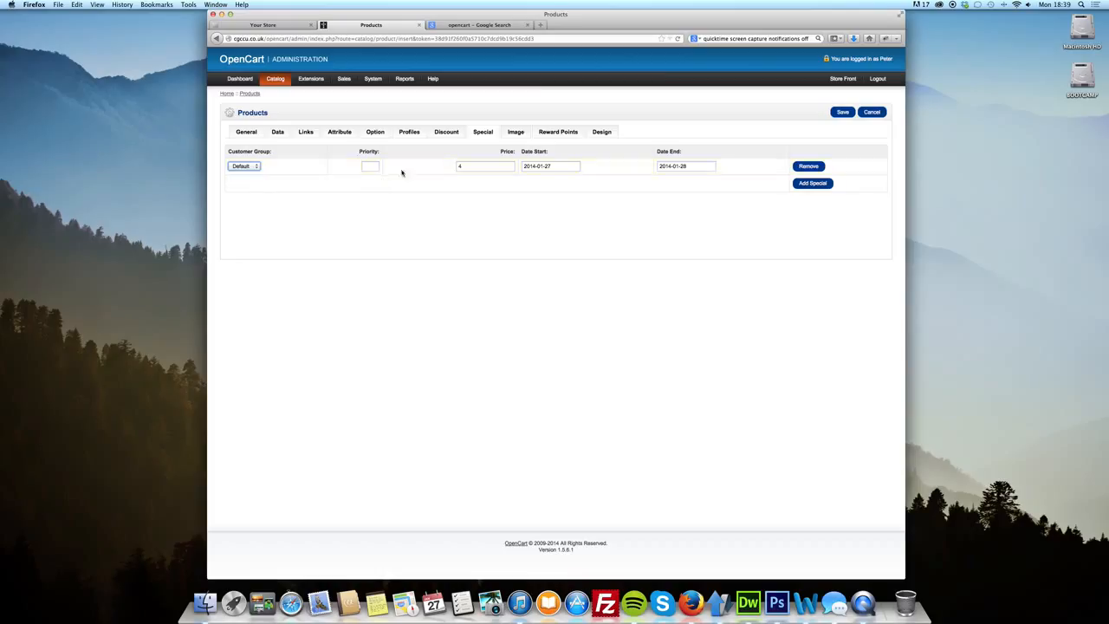
# Compare the product's quantity-based discount settings with its special offer settings
pyautogui.click(446, 131)
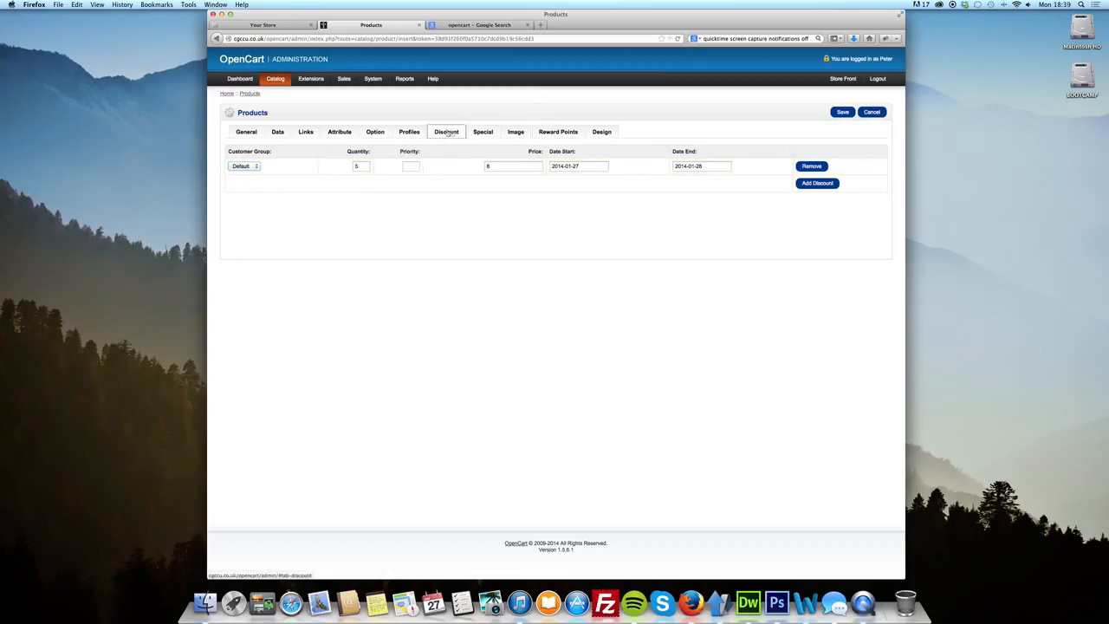
pyautogui.click(483, 132)
pyautogui.click(446, 132)
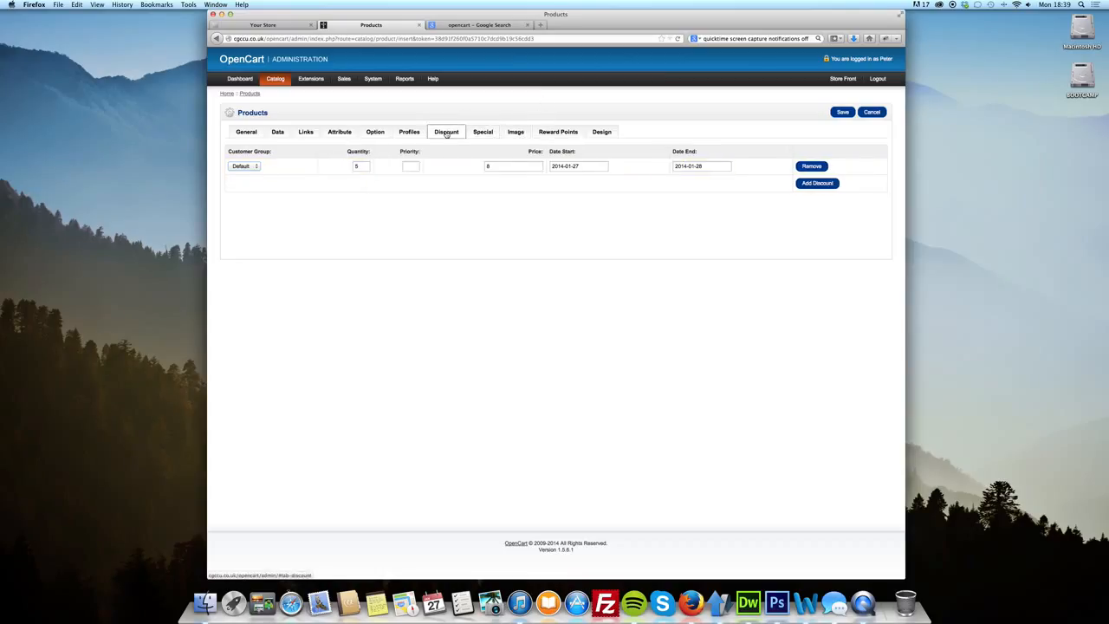
pyautogui.doubleClick(364, 167)
pyautogui.click(488, 165)
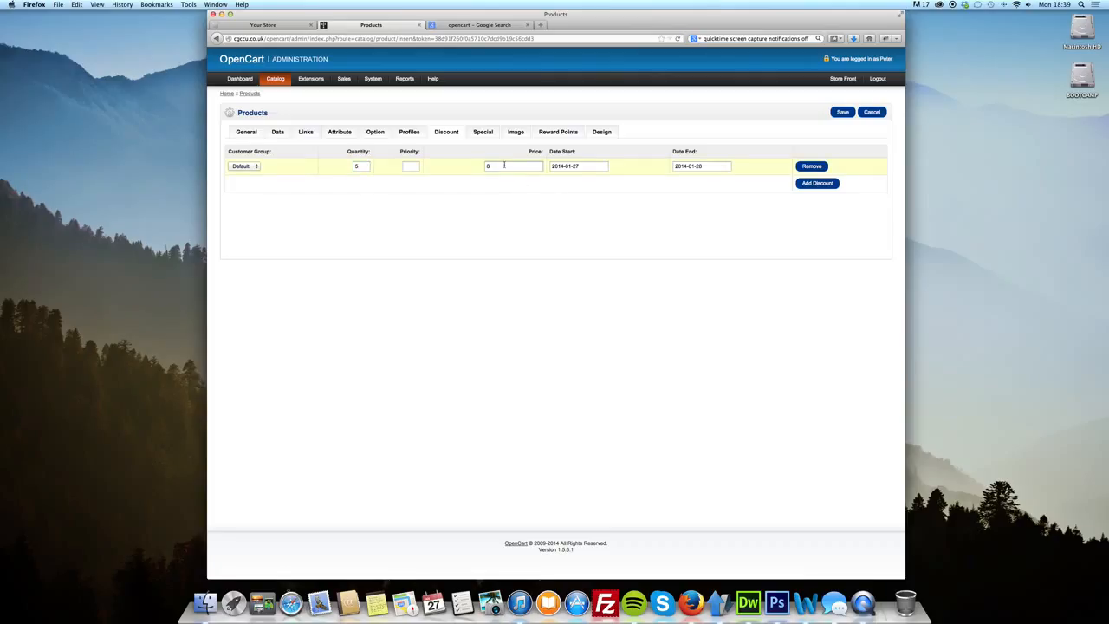
pyautogui.click(363, 166)
pyautogui.click(479, 134)
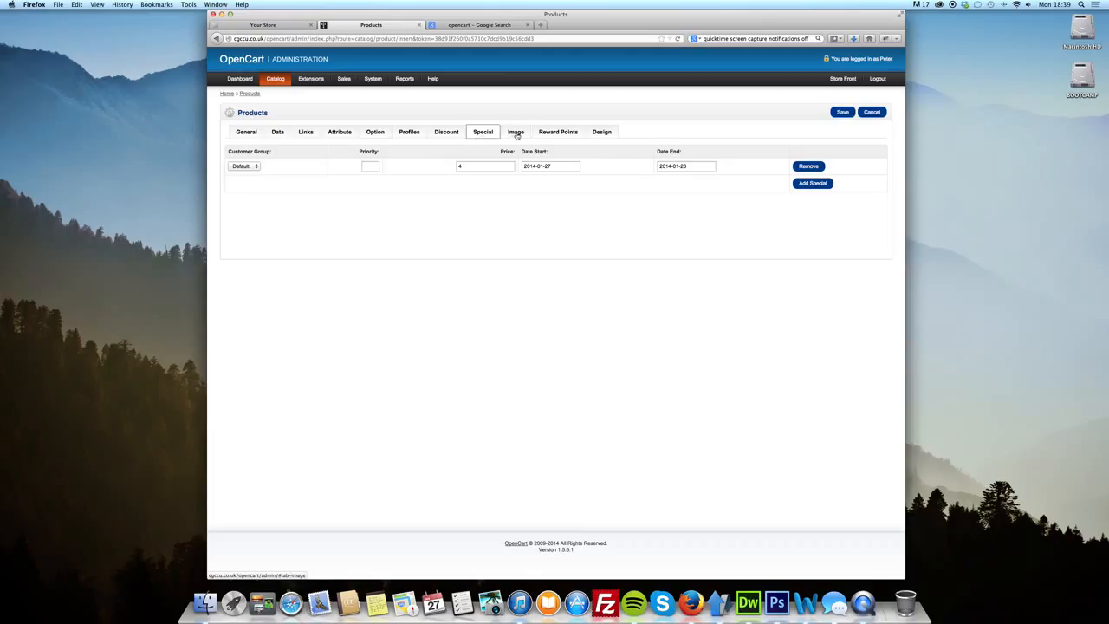
pyautogui.click(514, 132)
pyautogui.click(483, 134)
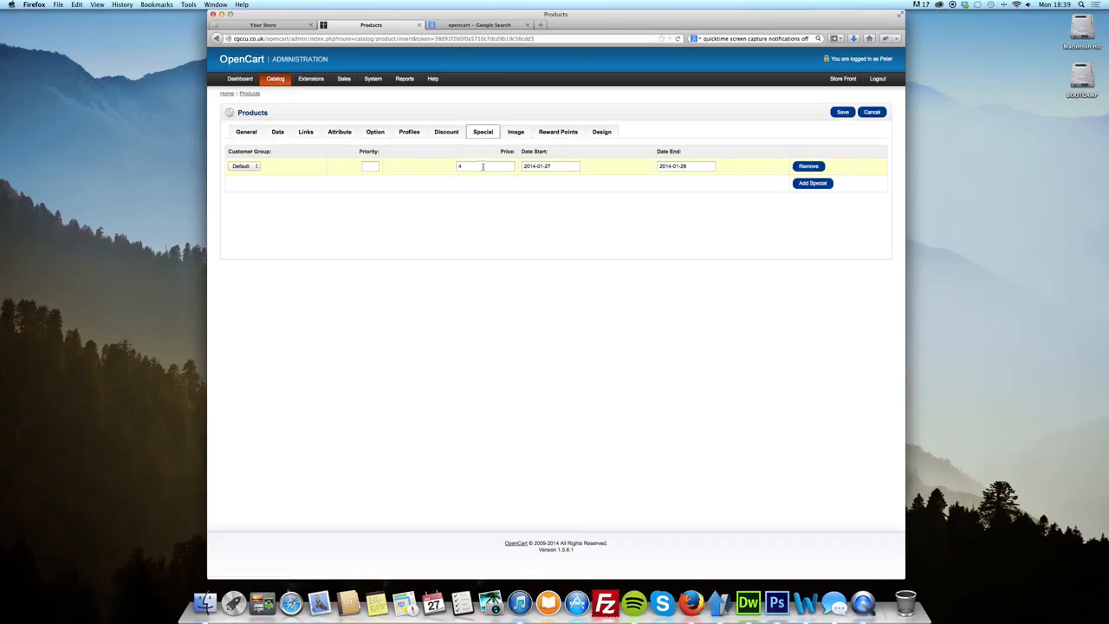
# Add an additional image row to the product and open the new-product folder in the image manager for it
pyautogui.click(459, 165)
pyautogui.click(515, 132)
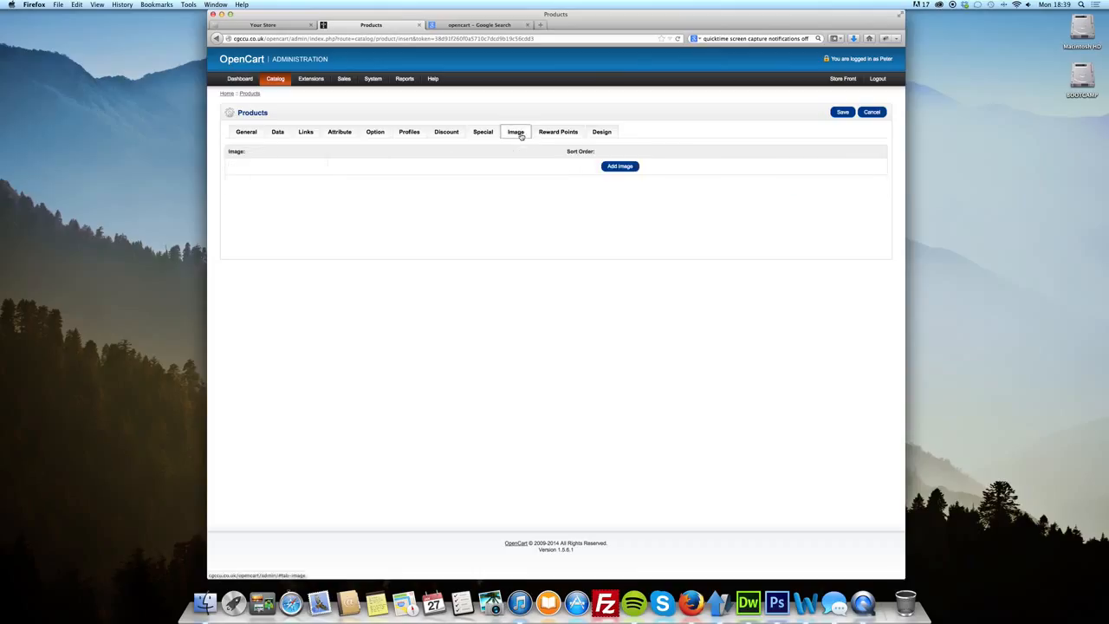
pyautogui.click(633, 169)
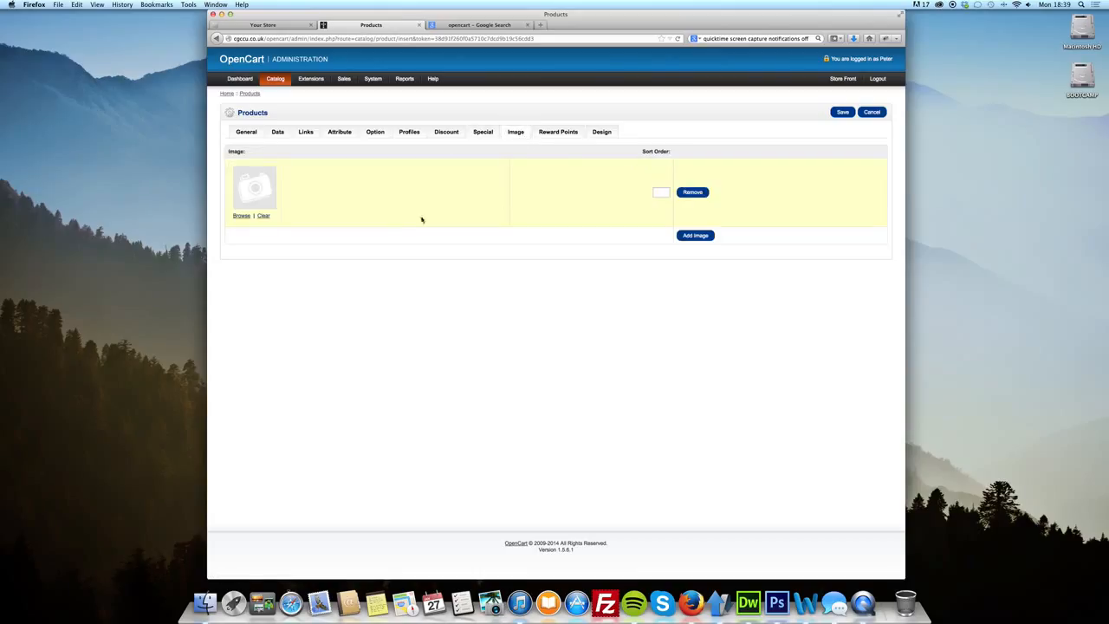
pyautogui.click(243, 216)
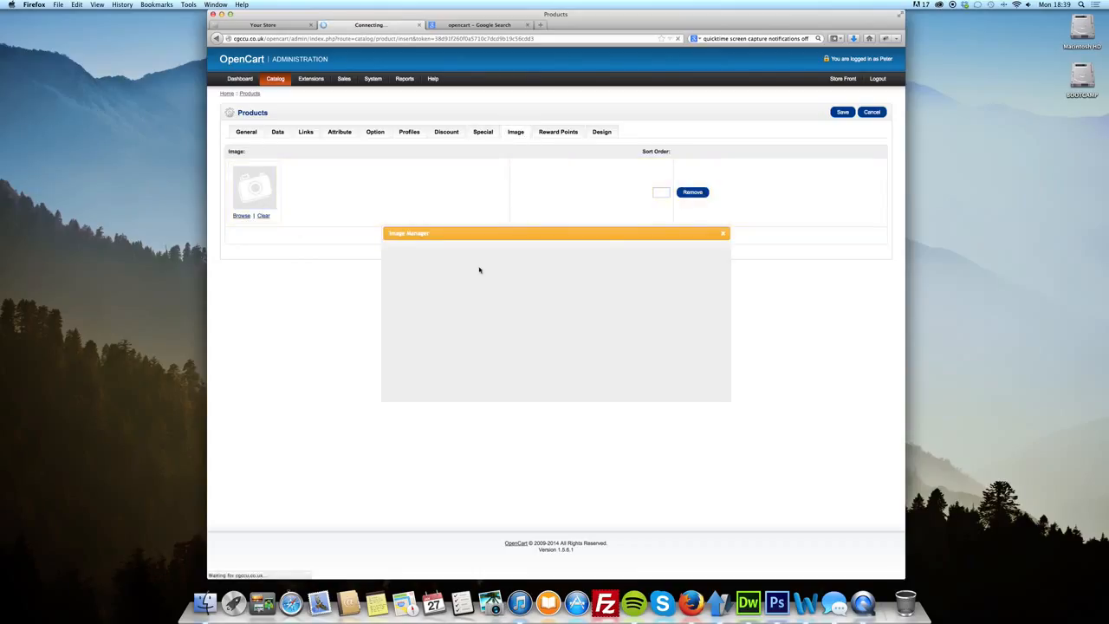
pyautogui.click(394, 260)
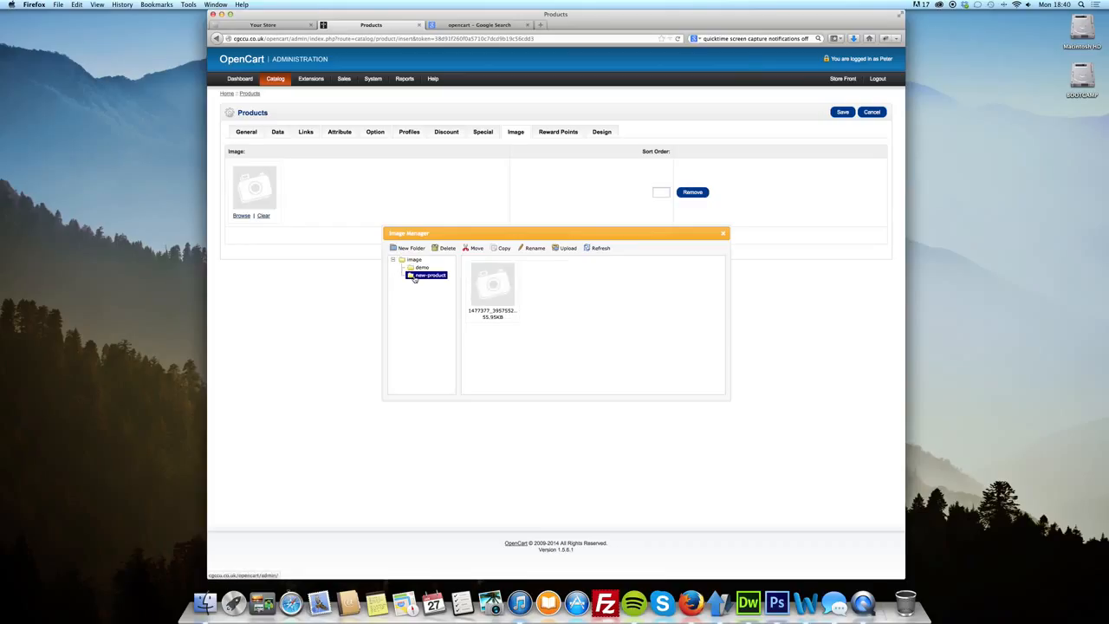
# Start an image upload to the new-product folder and browse the Apps & Design folder in Documents for a suitable file
pyautogui.click(563, 249)
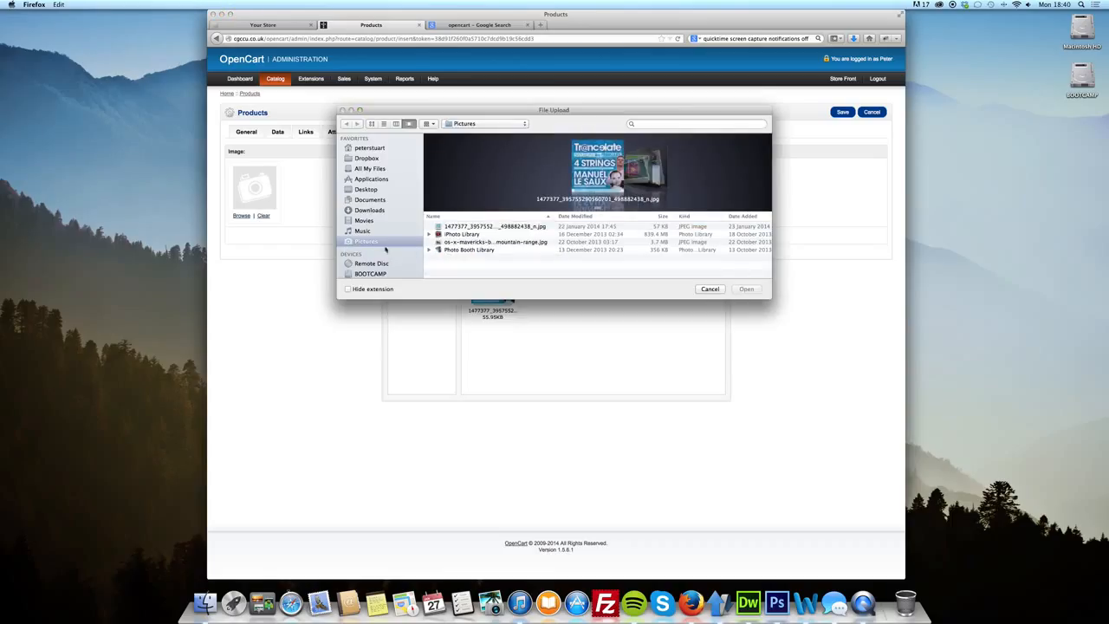
pyautogui.click(372, 201)
pyautogui.click(429, 250)
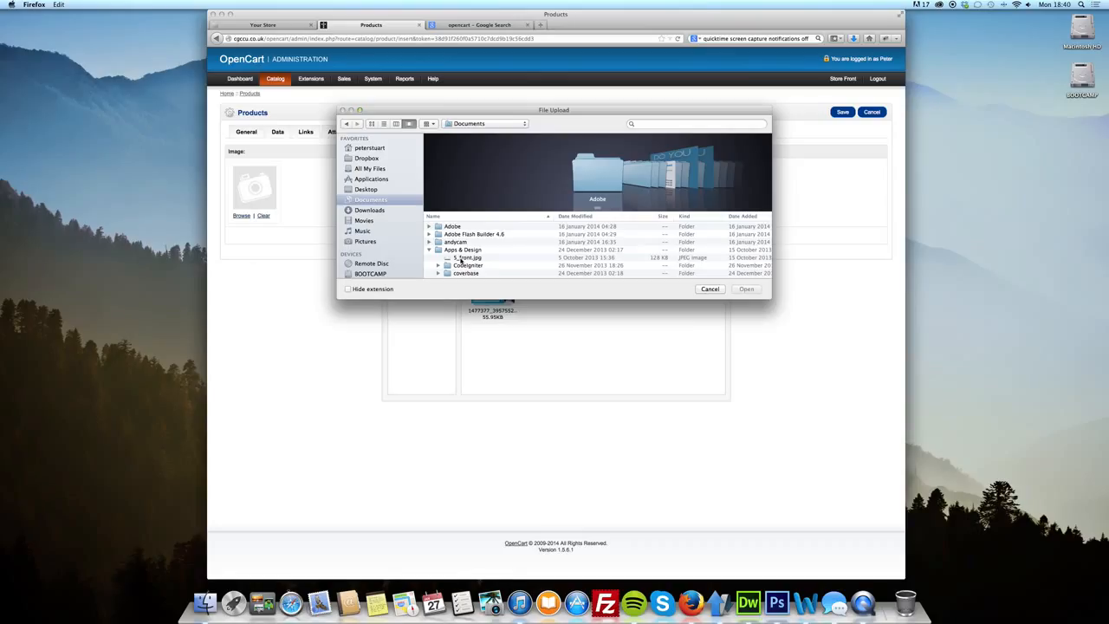
pyautogui.scroll(-2, 462, 260)
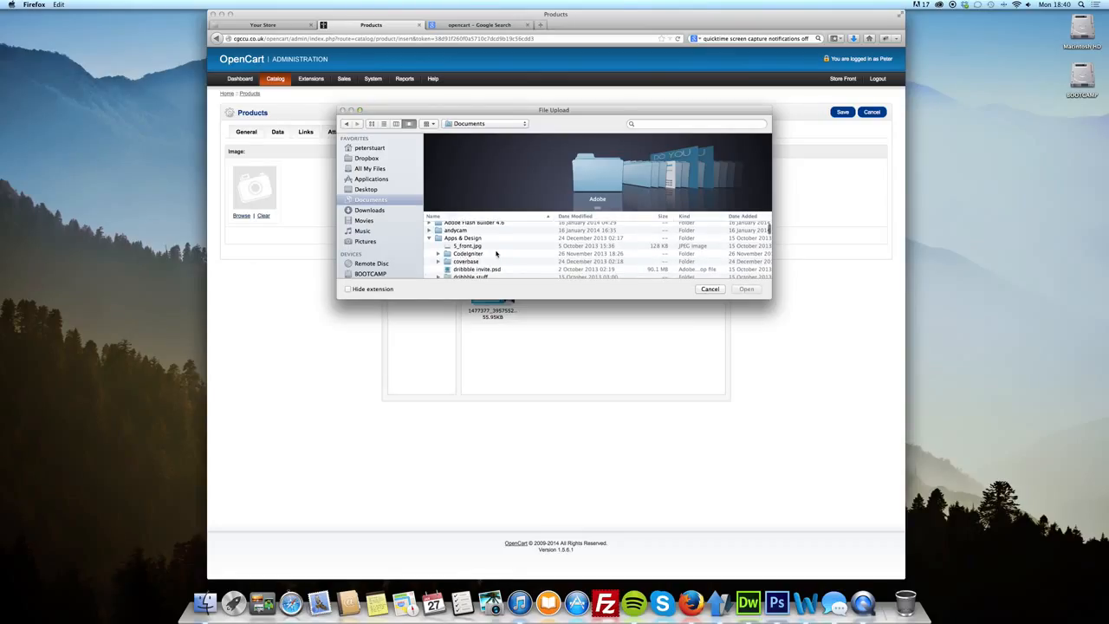
pyautogui.scroll(-3, 495, 253)
pyautogui.scroll(-4, 472, 262)
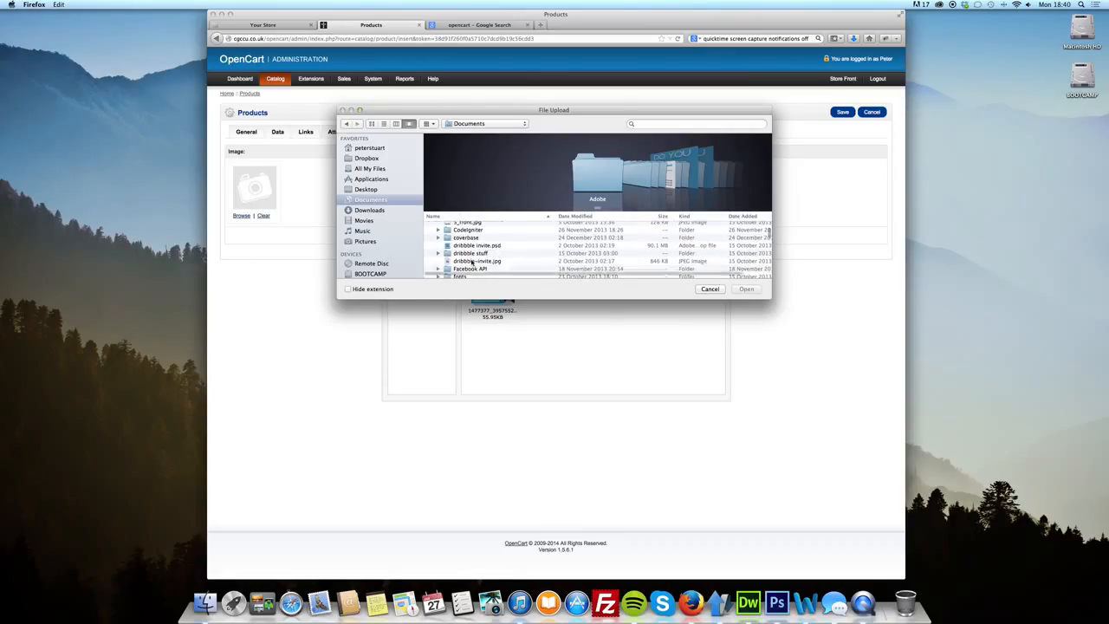
pyautogui.scroll(-5, 471, 253)
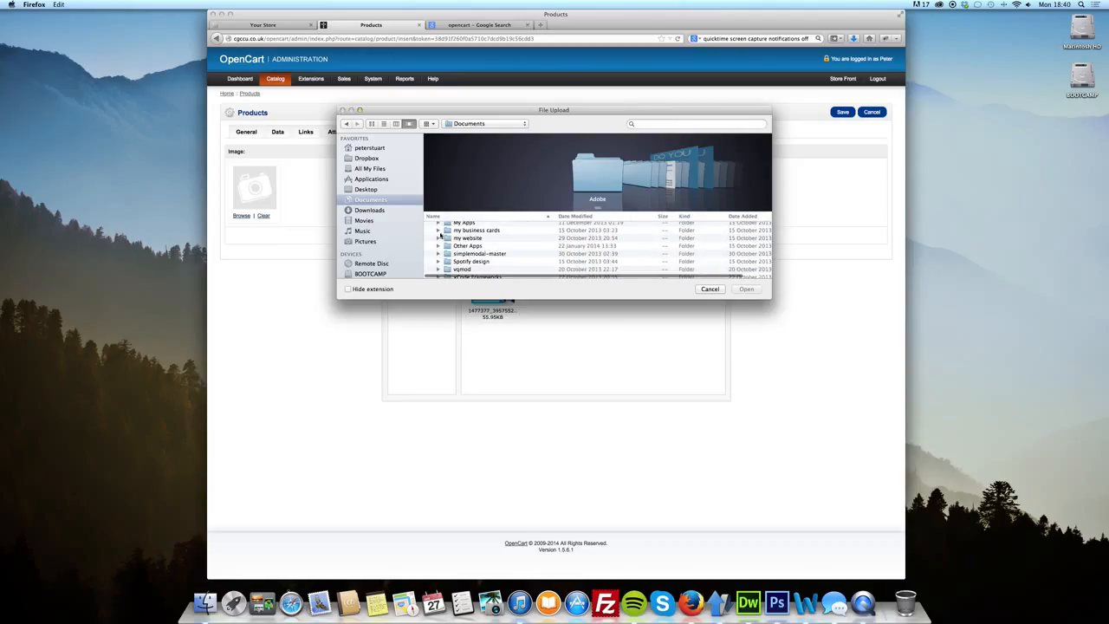
pyautogui.click(437, 223)
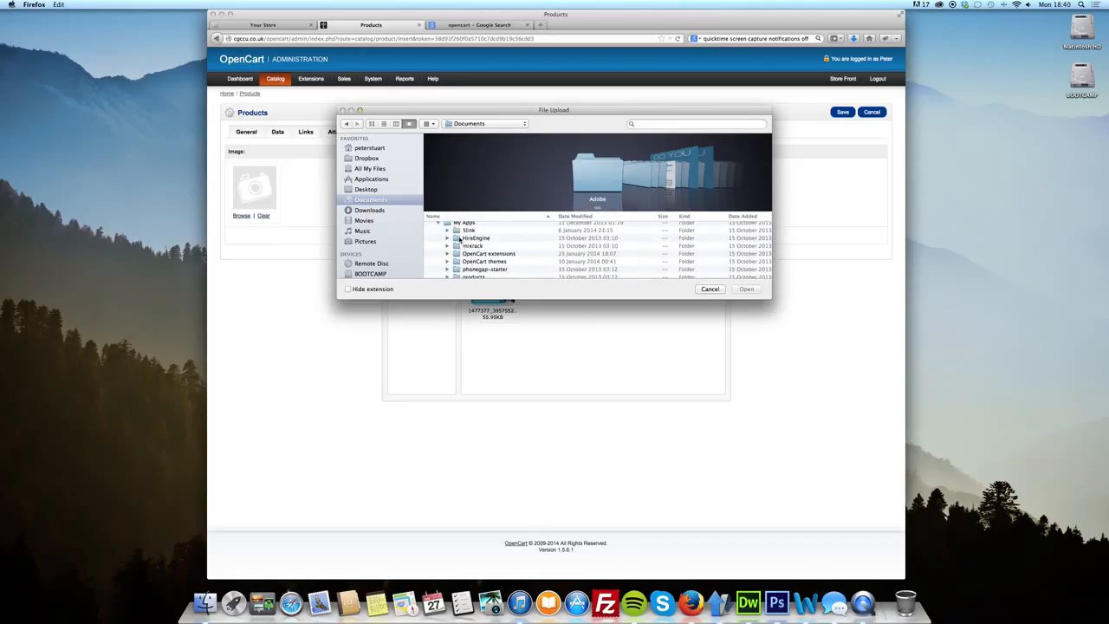
pyautogui.click(447, 230)
pyautogui.scroll(-5, 460, 246)
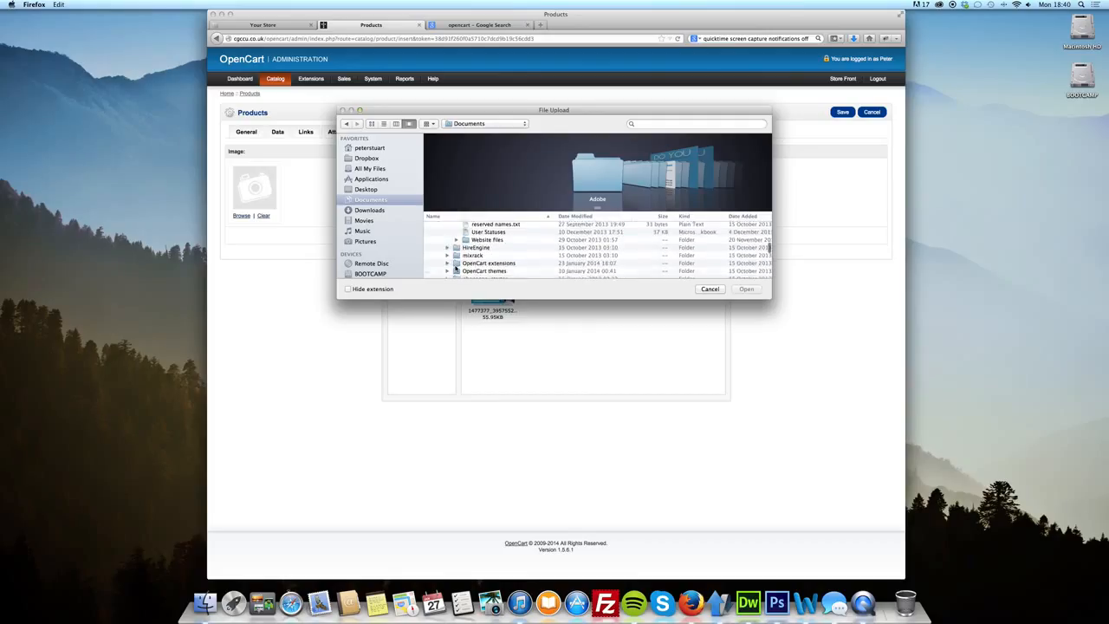
pyautogui.scroll(-10, 455, 268)
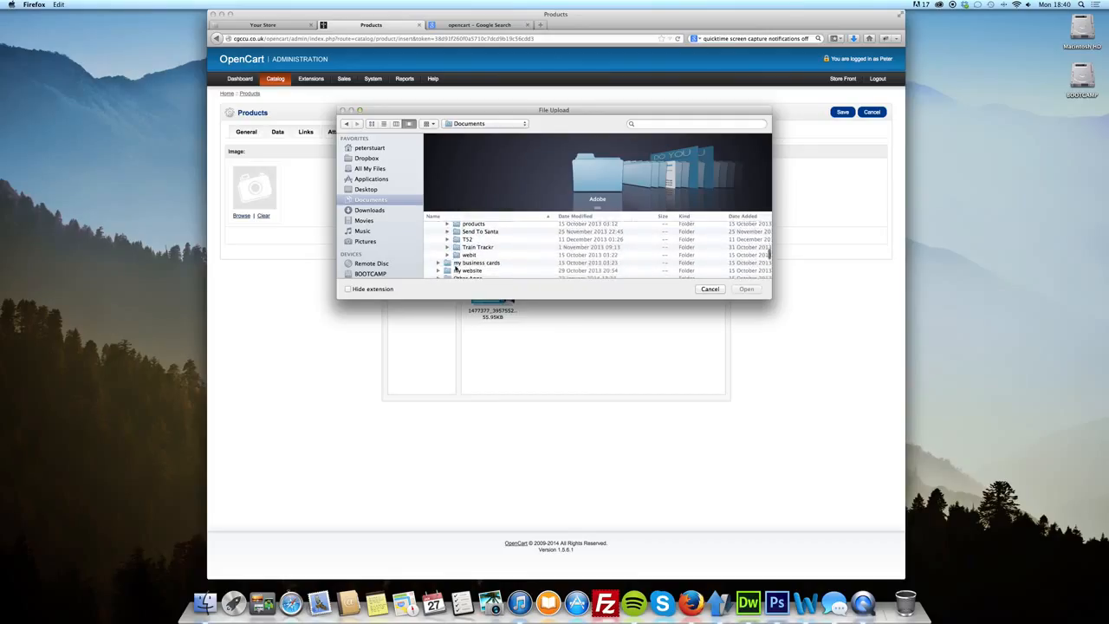
pyautogui.scroll(2, 455, 268)
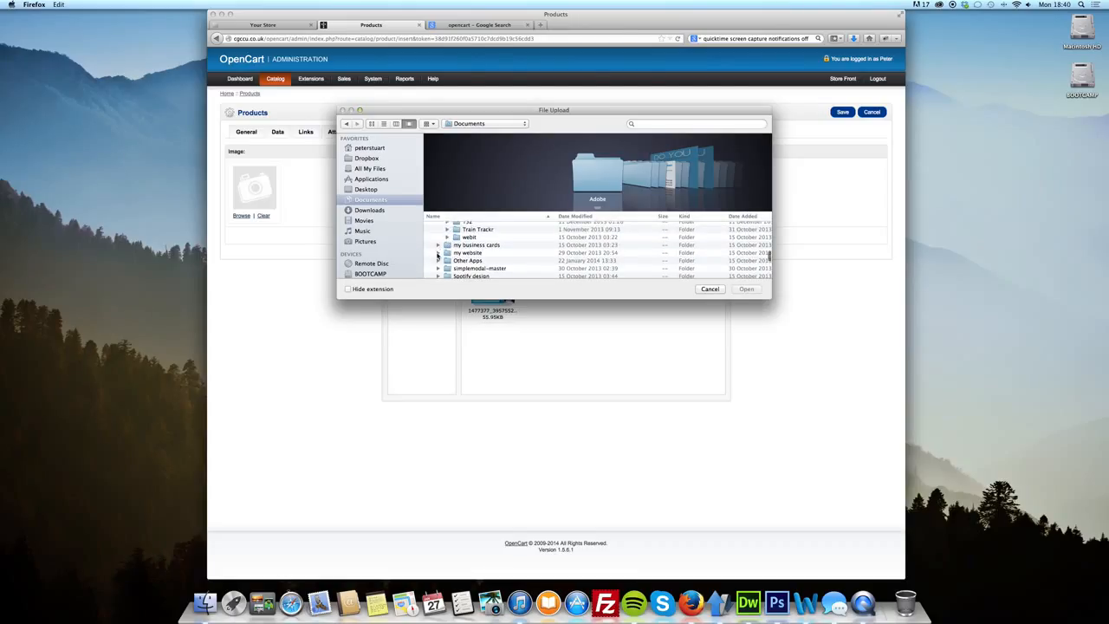
# Upload carehomesscotland.png from the my website folder and assign it as the product's first additional image
pyautogui.click(439, 252)
pyautogui.scroll(-2, 460, 255)
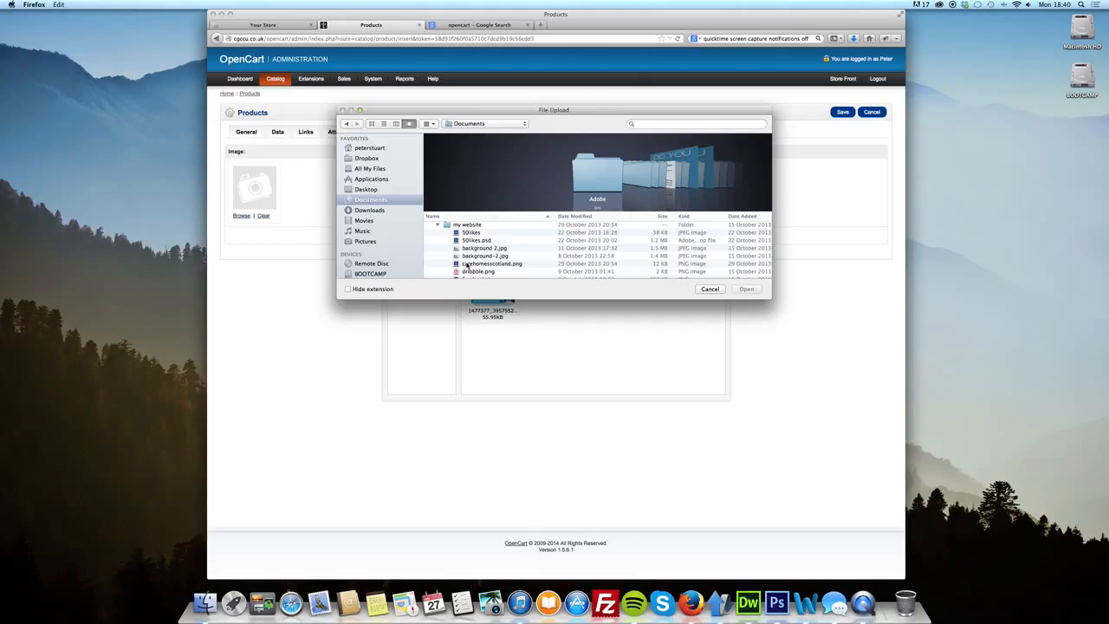
pyautogui.click(467, 264)
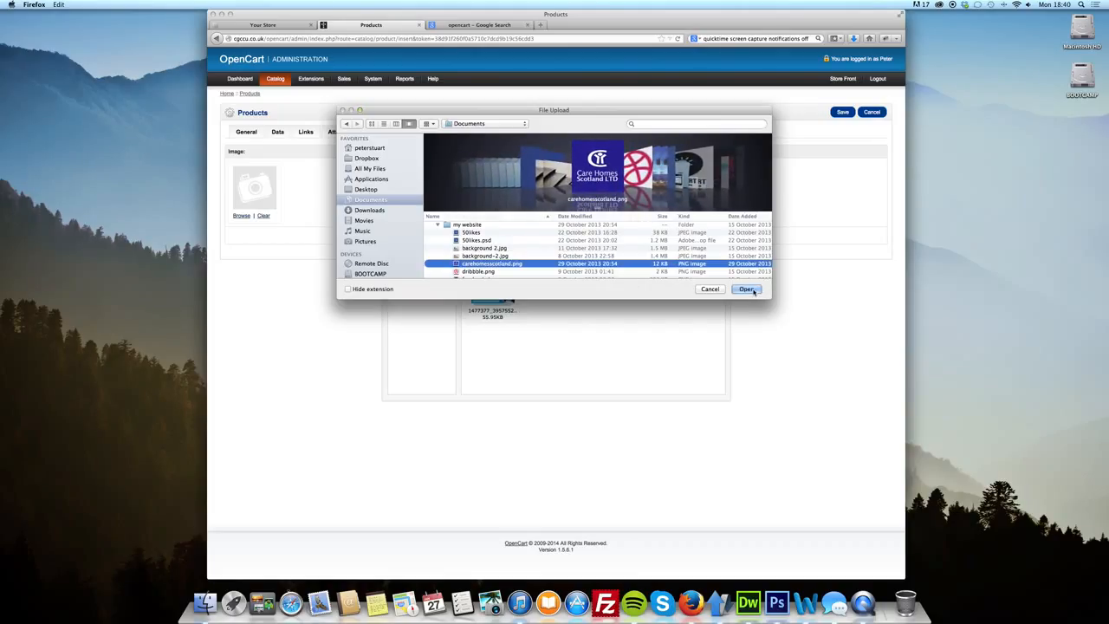
pyautogui.click(748, 290)
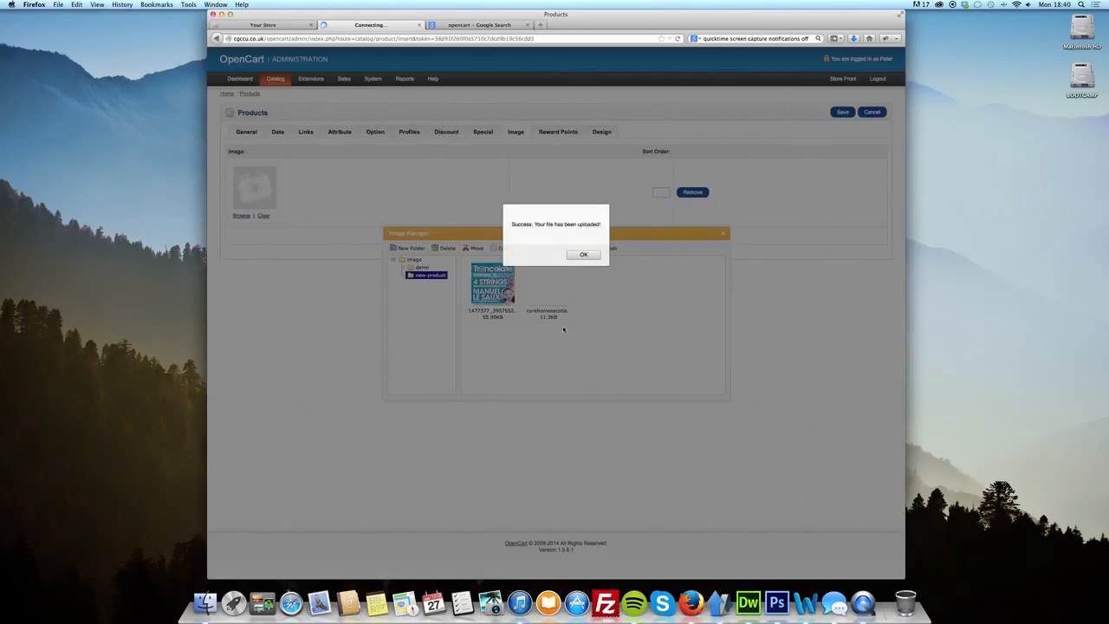
pyautogui.click(583, 255)
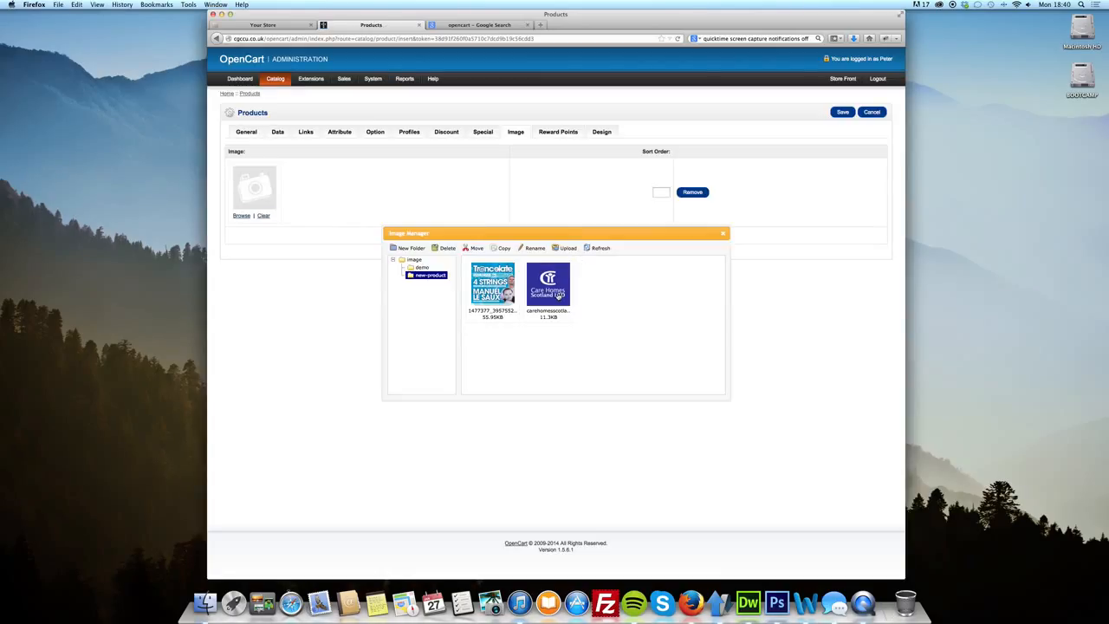
pyautogui.doubleClick(557, 295)
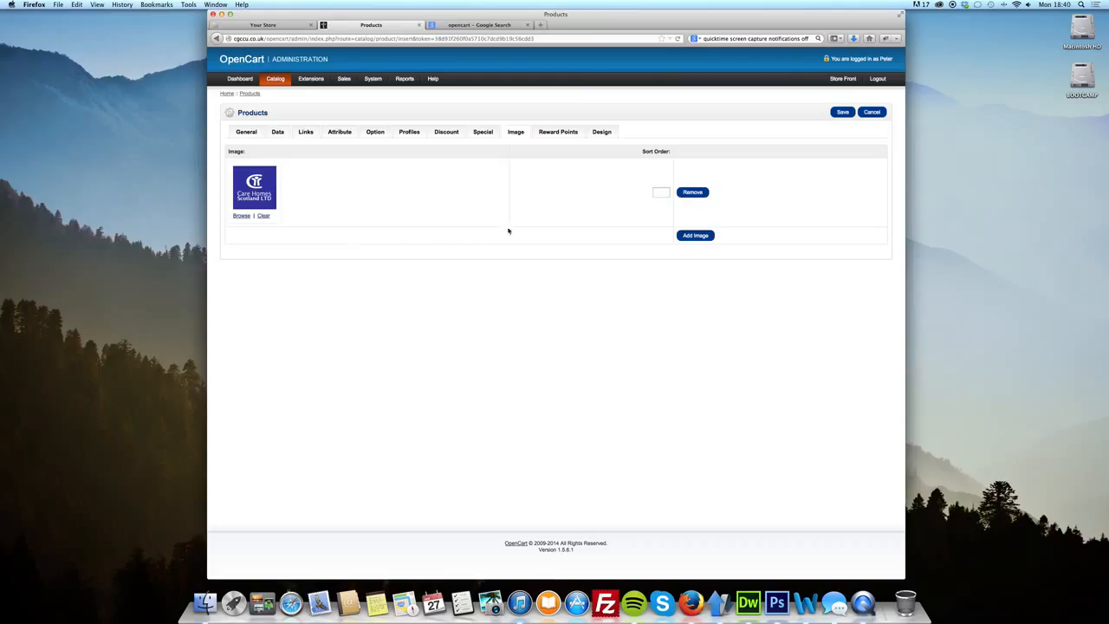
# Add two more blank image rows and remove them again
pyautogui.click(703, 239)
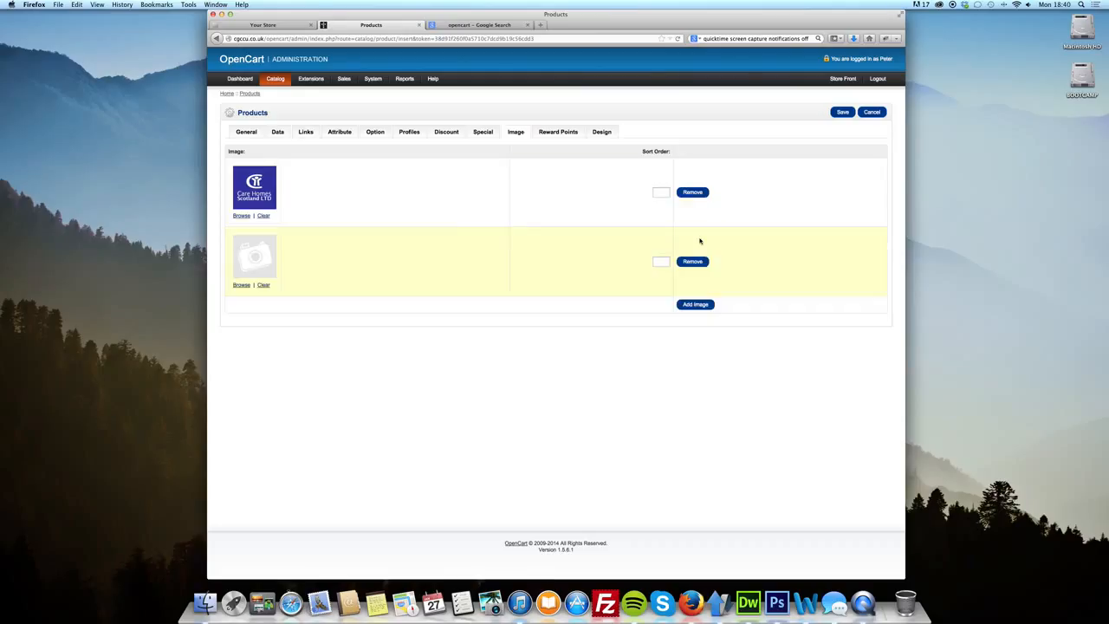
pyautogui.click(696, 304)
pyautogui.click(696, 332)
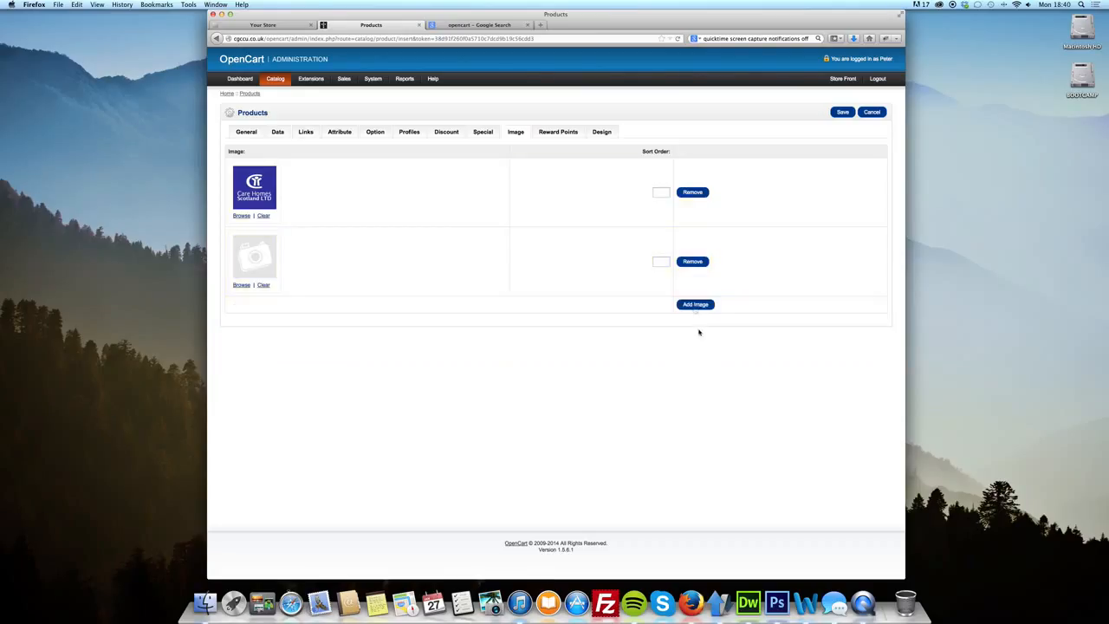
pyautogui.click(692, 264)
# Add a second additional image row and assign it the canon_eos_5d_2 image from the demo folder
pyautogui.click(695, 235)
pyautogui.click(241, 285)
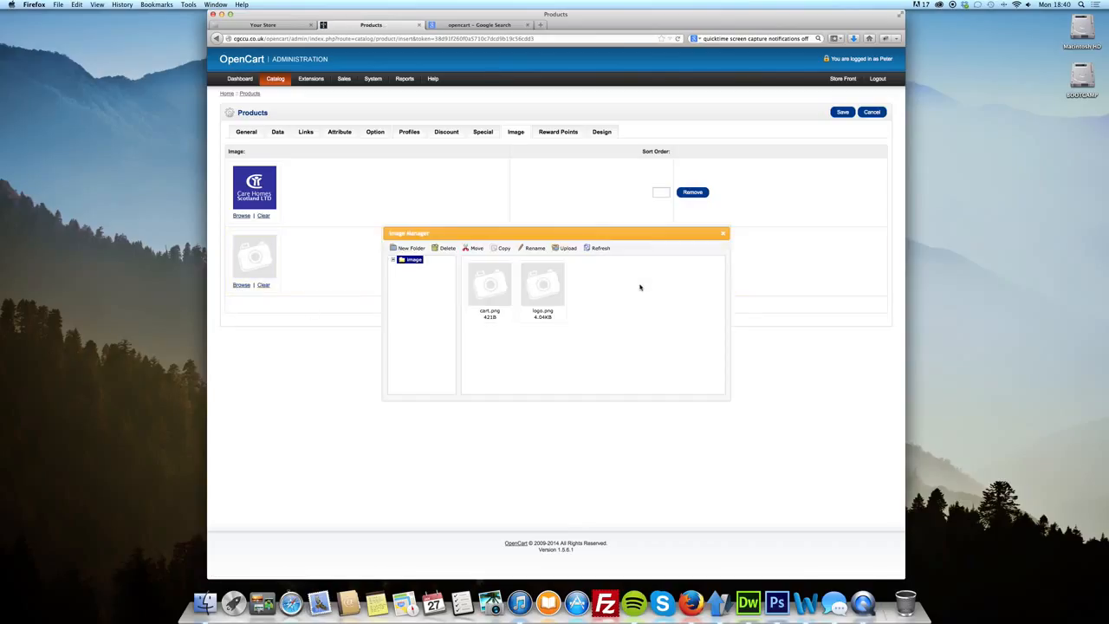
pyautogui.click(409, 261)
pyautogui.click(393, 261)
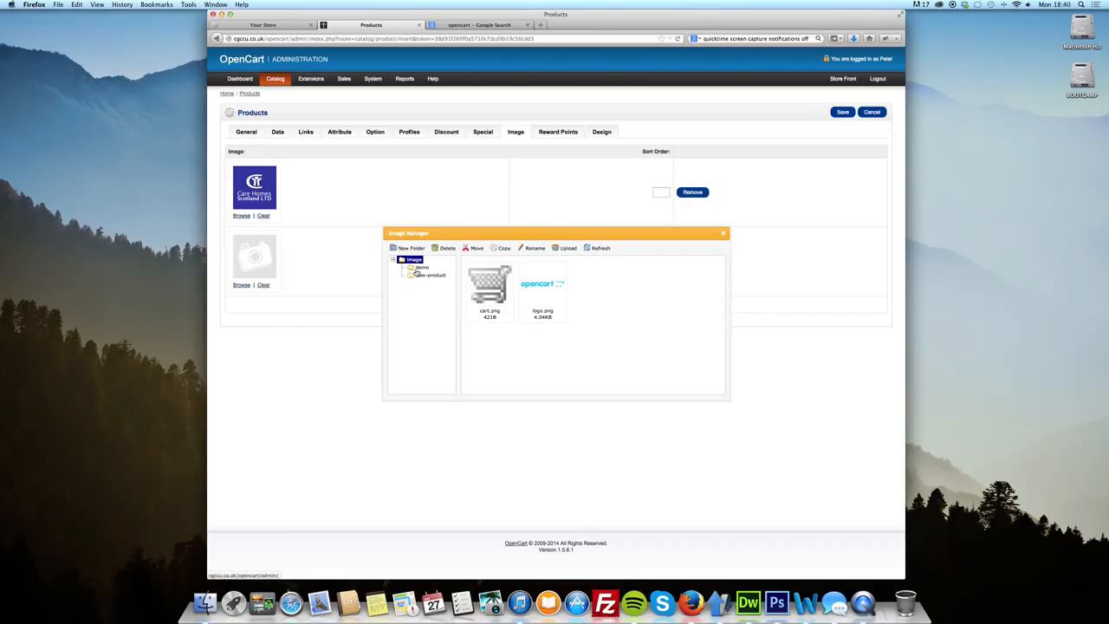
pyautogui.click(418, 269)
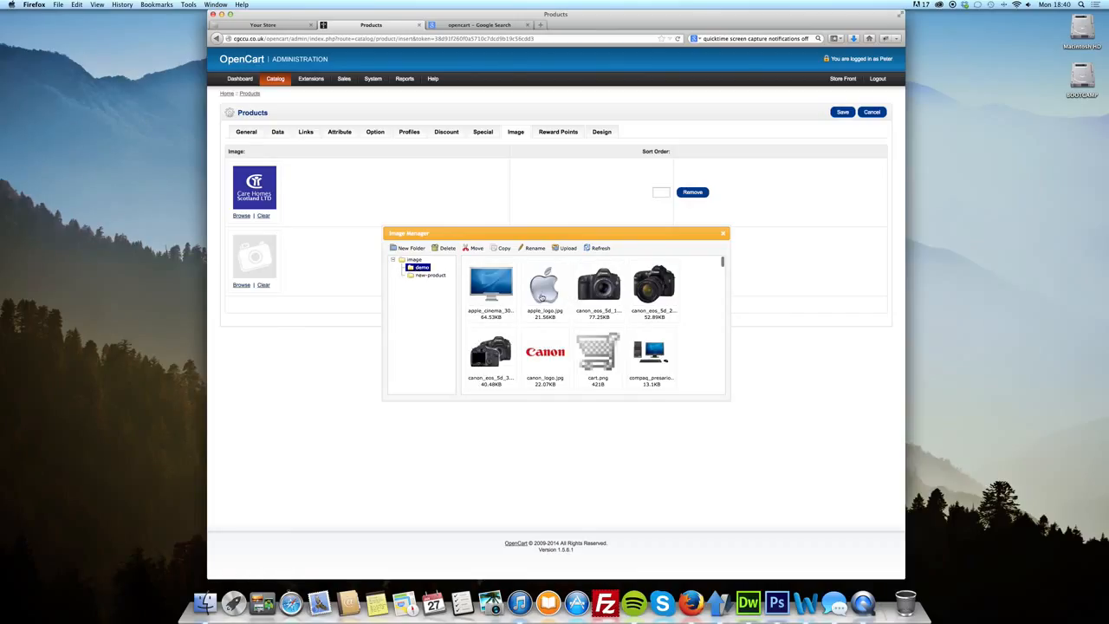
pyautogui.click(651, 291)
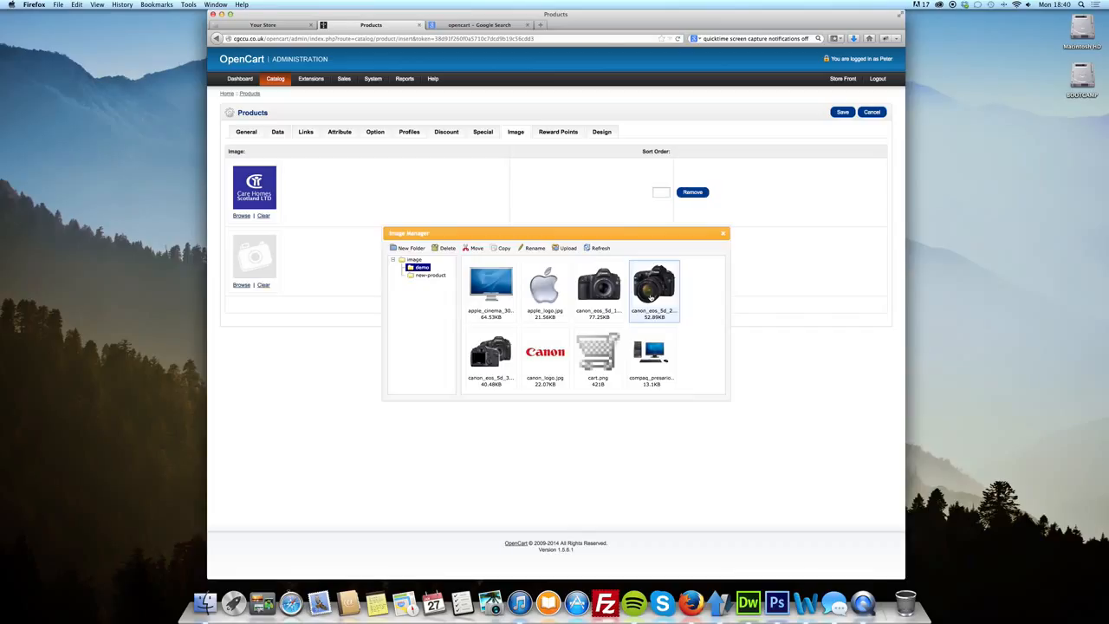
pyautogui.doubleClick(652, 290)
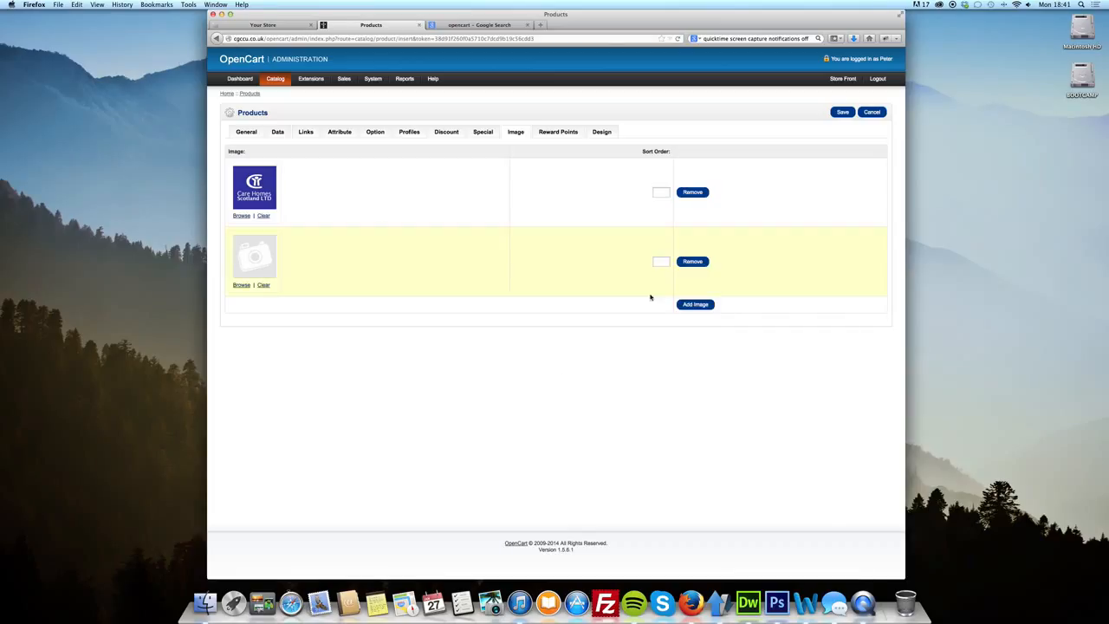
# Set the points needed to buy the product to 10 and the Default customer group's reward points to 15
pyautogui.click(565, 134)
pyautogui.click(372, 165)
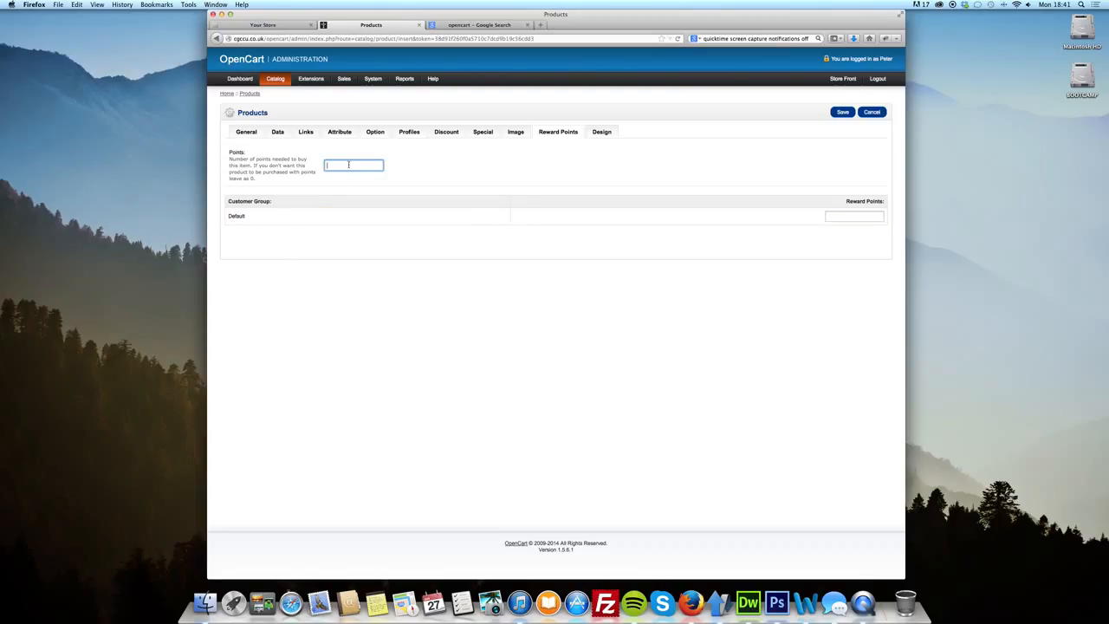
pyautogui.click(838, 218)
pyautogui.moveTo(248, 221); pyautogui.dragTo(231, 215)
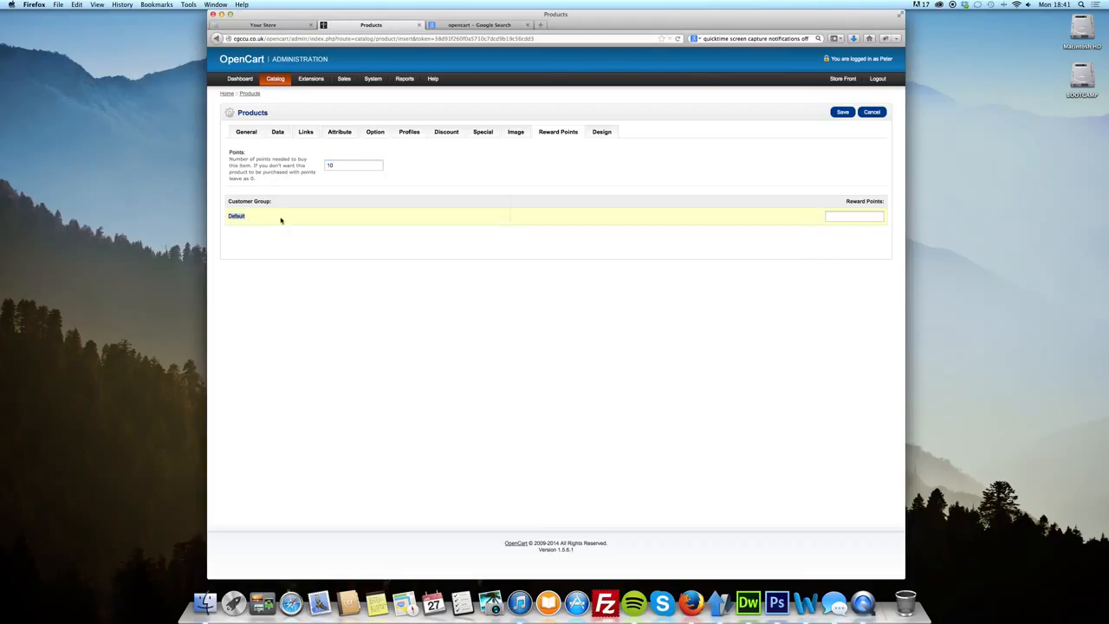
pyautogui.click(857, 217)
pyautogui.click(797, 460)
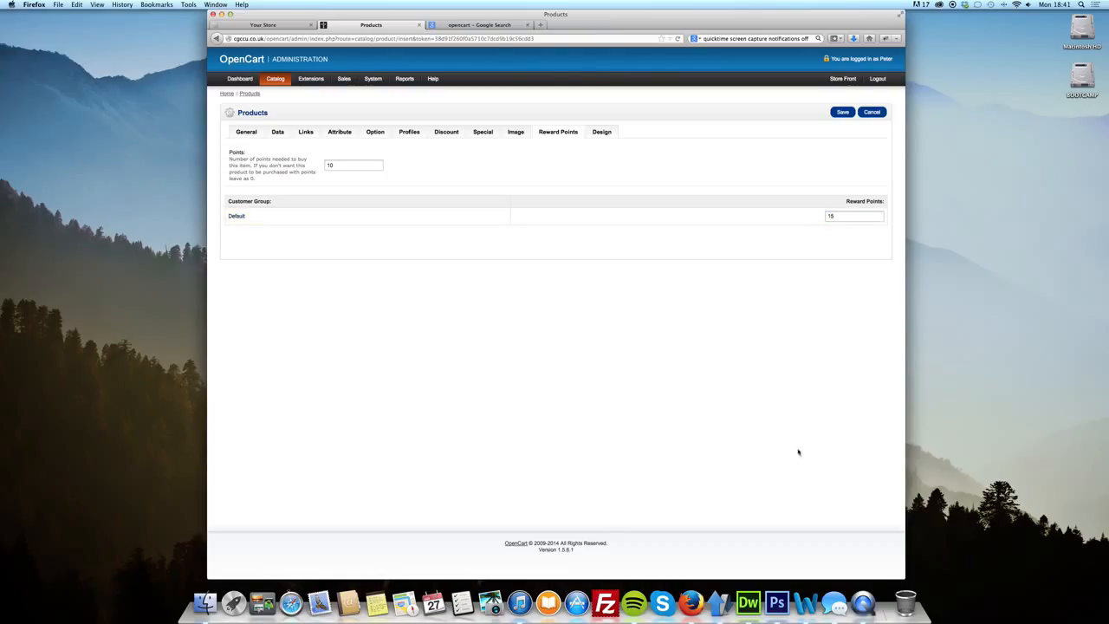
pyautogui.click(852, 218)
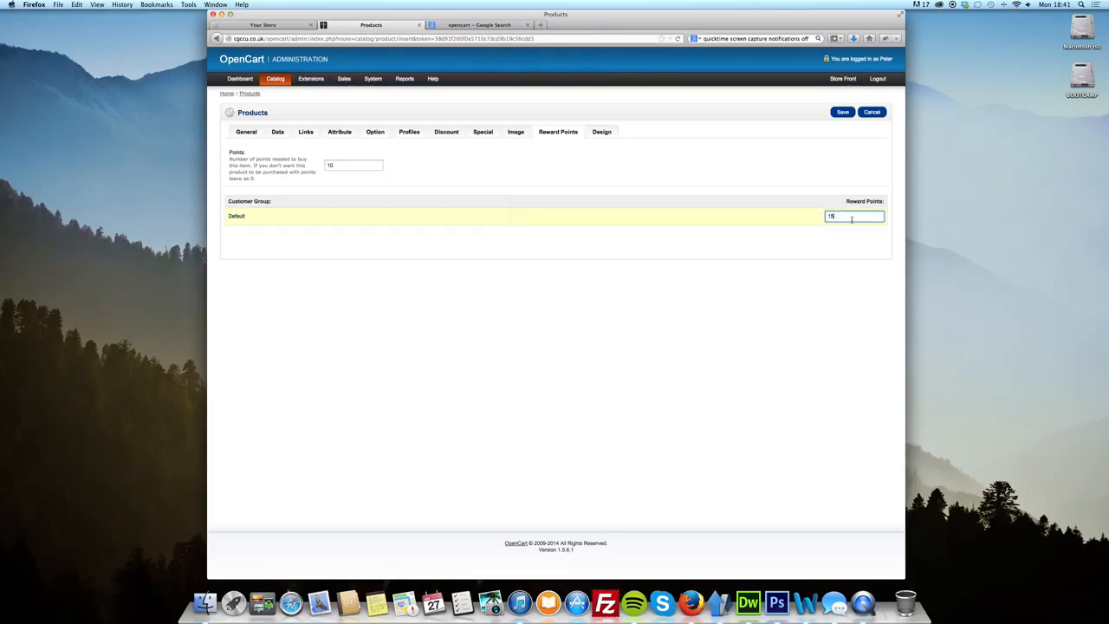
pyautogui.click(822, 241)
# Examine the layout override options available for the Default store in the product's design settings
pyautogui.click(607, 133)
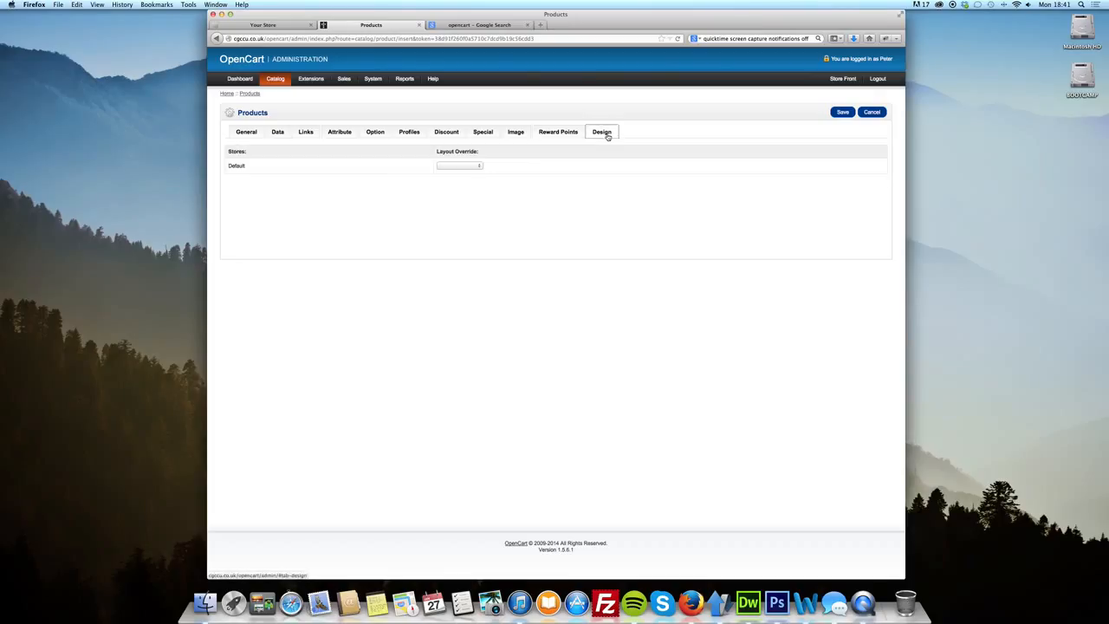
pyautogui.click(461, 165)
pyautogui.click(551, 208)
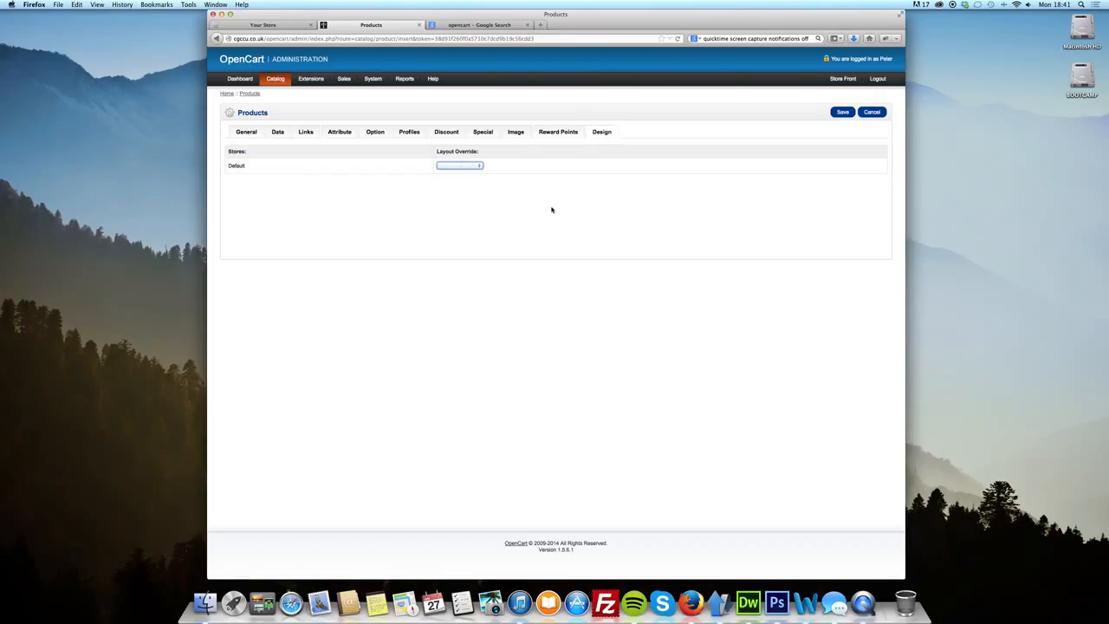
pyautogui.click(508, 188)
pyautogui.click(457, 167)
pyautogui.click(546, 215)
pyautogui.click(481, 169)
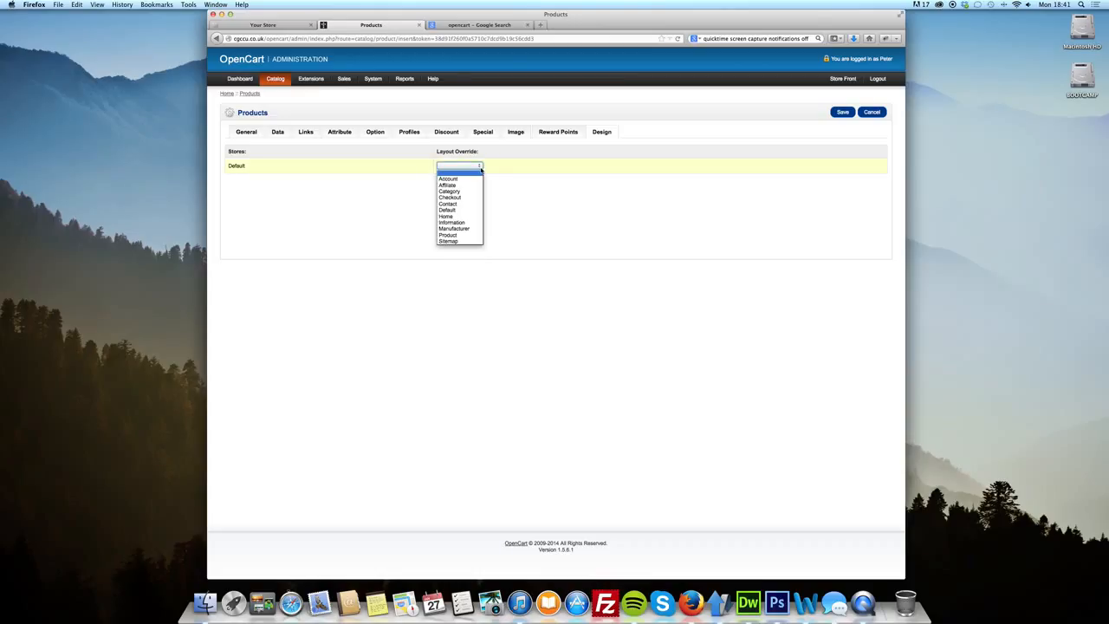
pyautogui.click(521, 192)
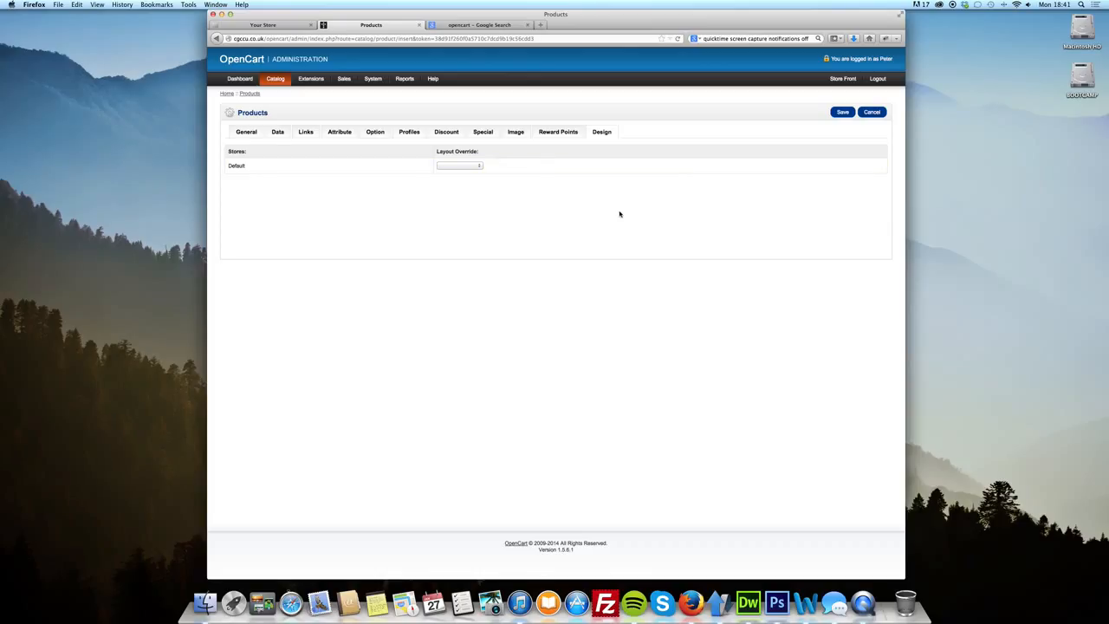
# Return to the product's general details and save the new product
pyautogui.click(243, 131)
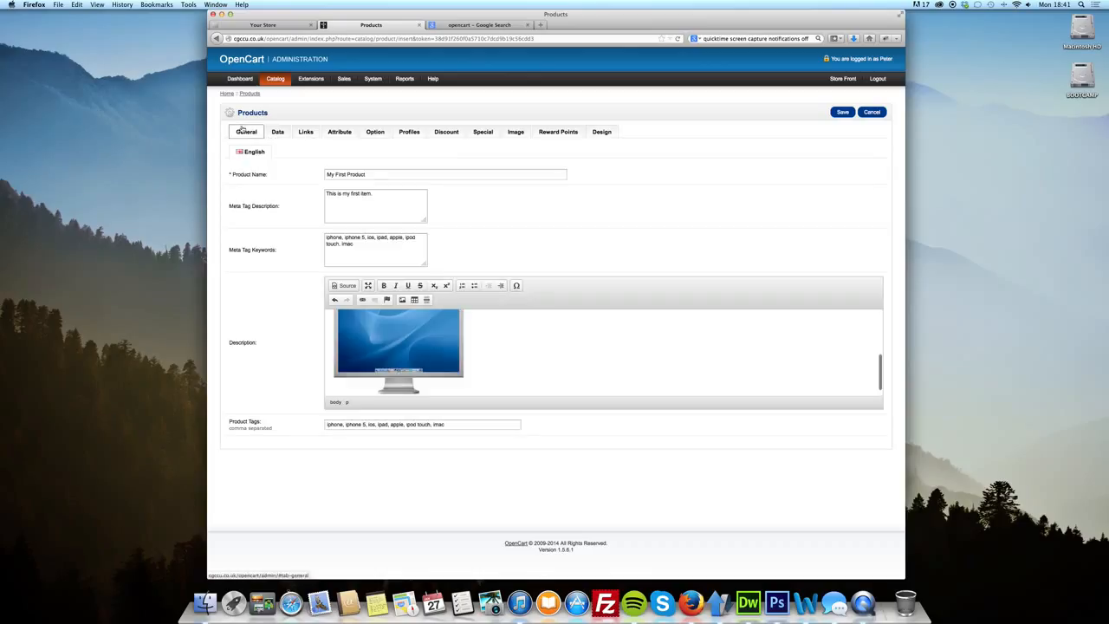
pyautogui.click(837, 113)
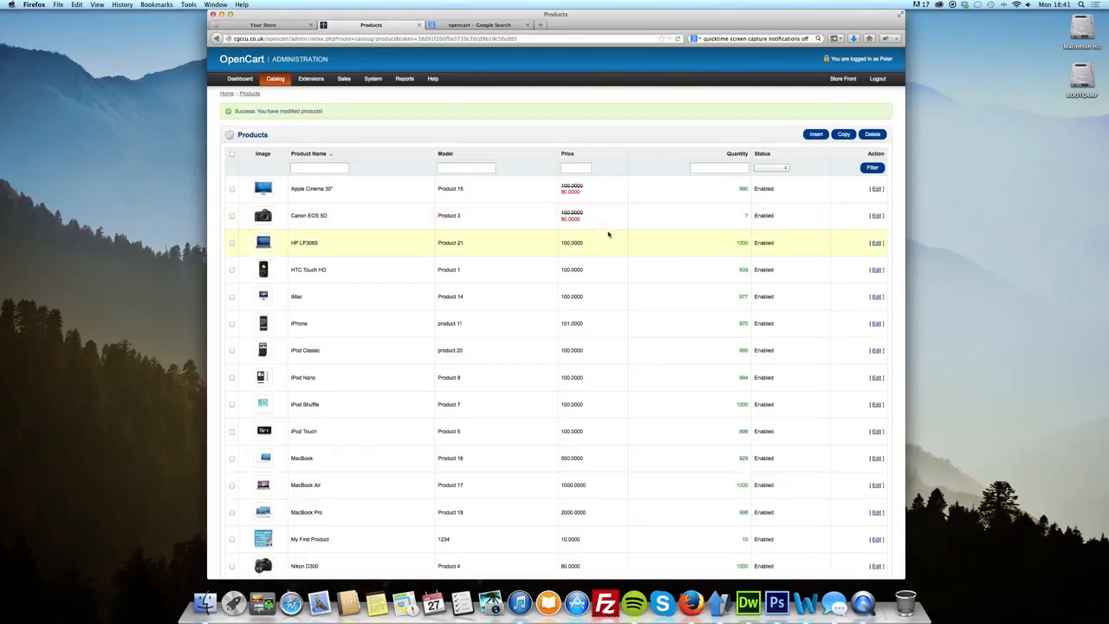
# Locate My First Product in the product list, and search the storefront for "my first" to open its product page
pyautogui.scroll(-5, 421, 421)
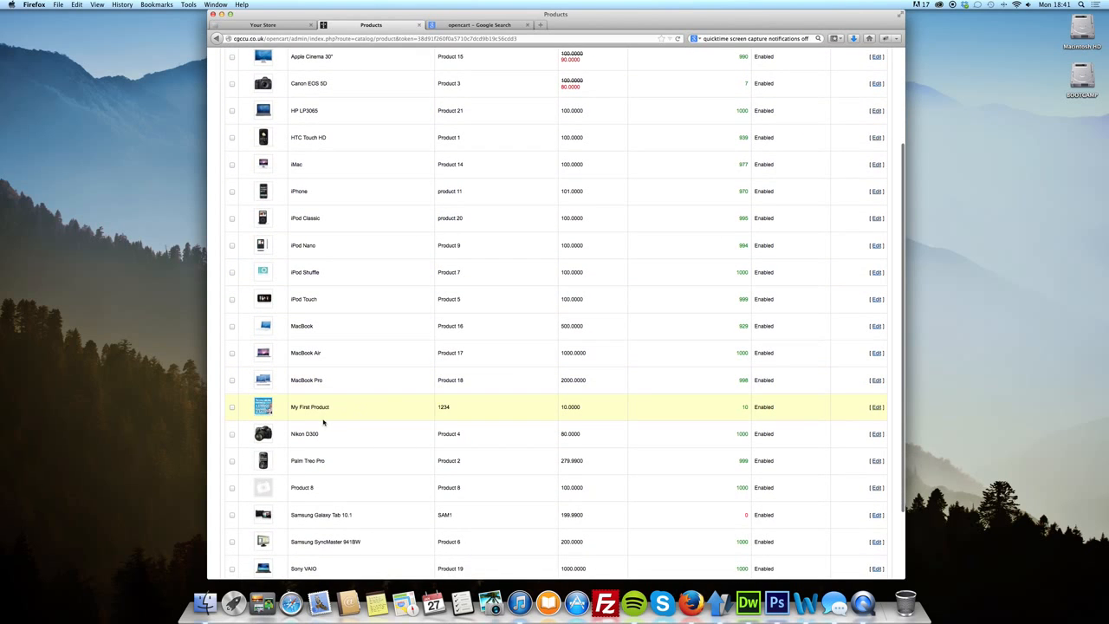
pyautogui.moveTo(335, 412); pyautogui.dragTo(292, 407)
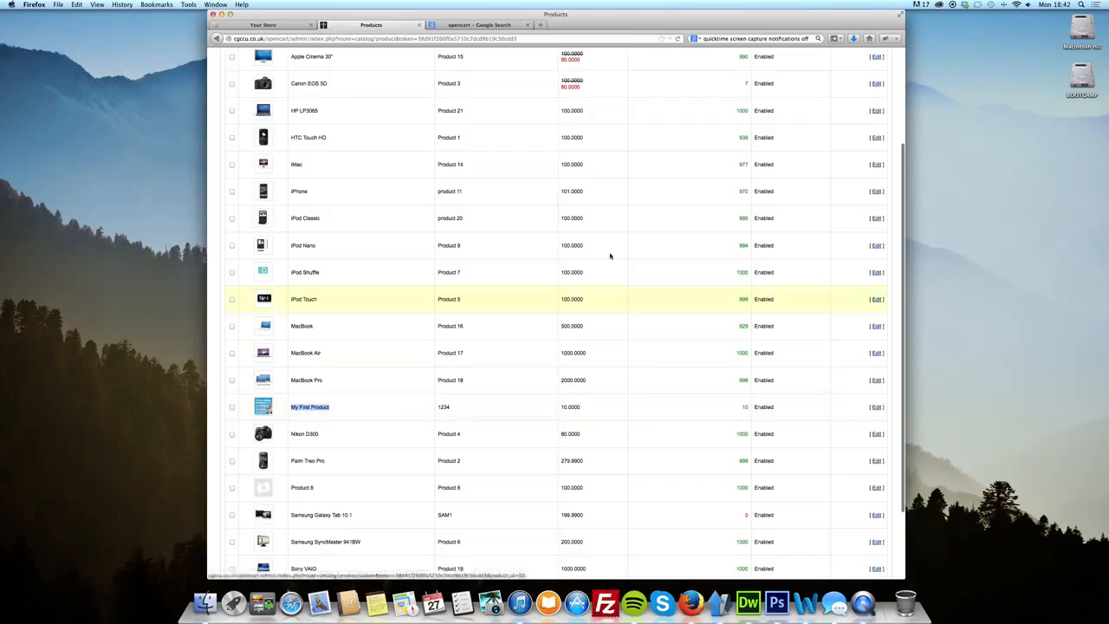
pyautogui.click(248, 26)
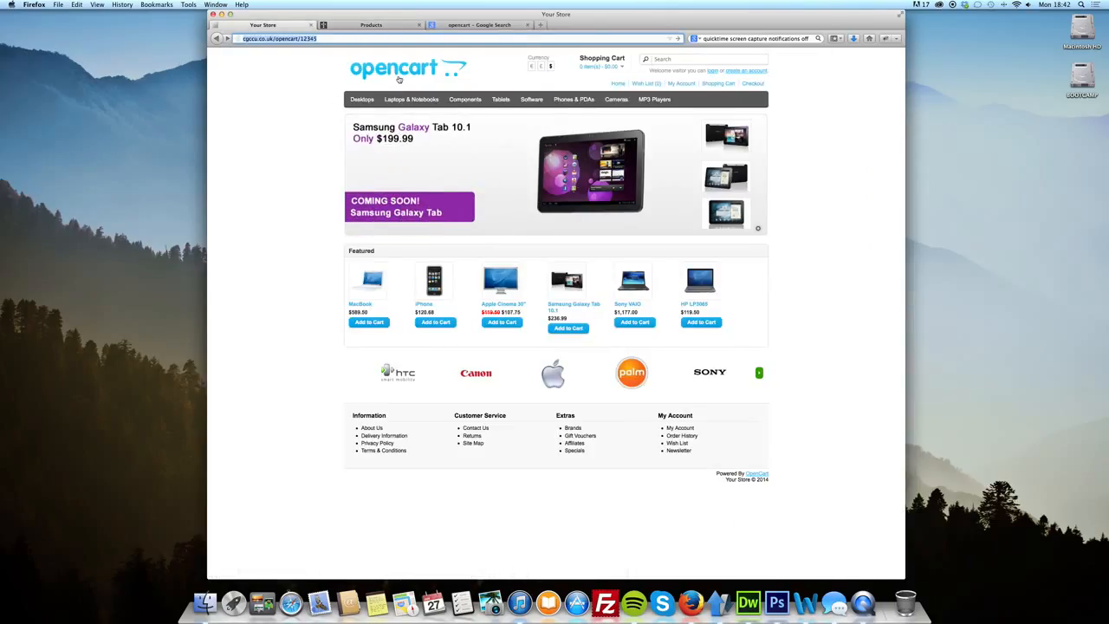
pyautogui.click(674, 57)
pyautogui.write('my first')
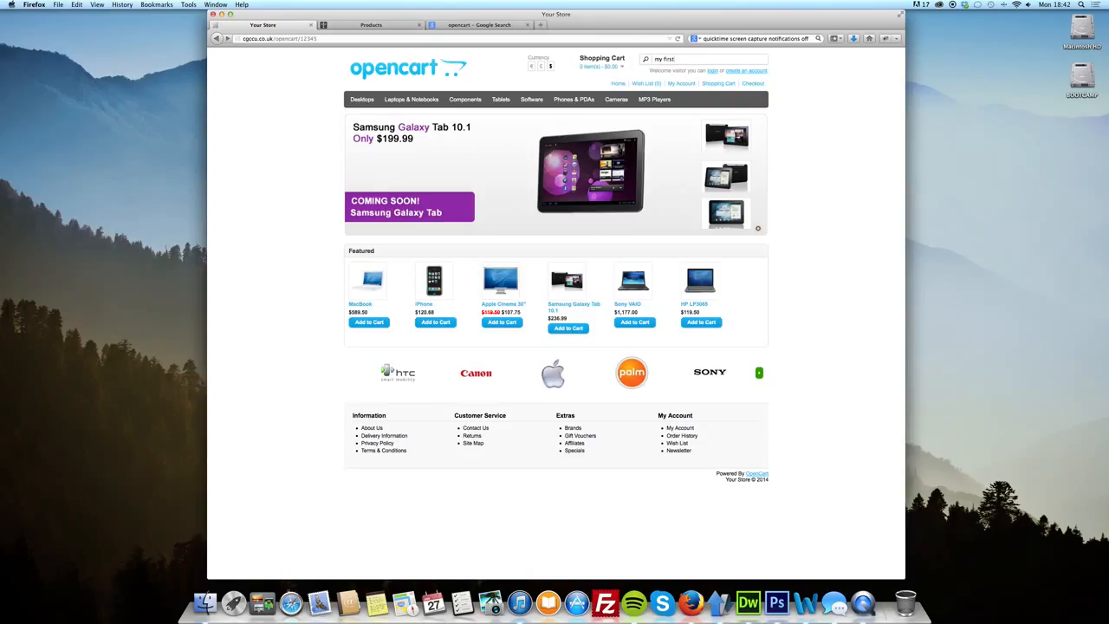
pyautogui.click(645, 59)
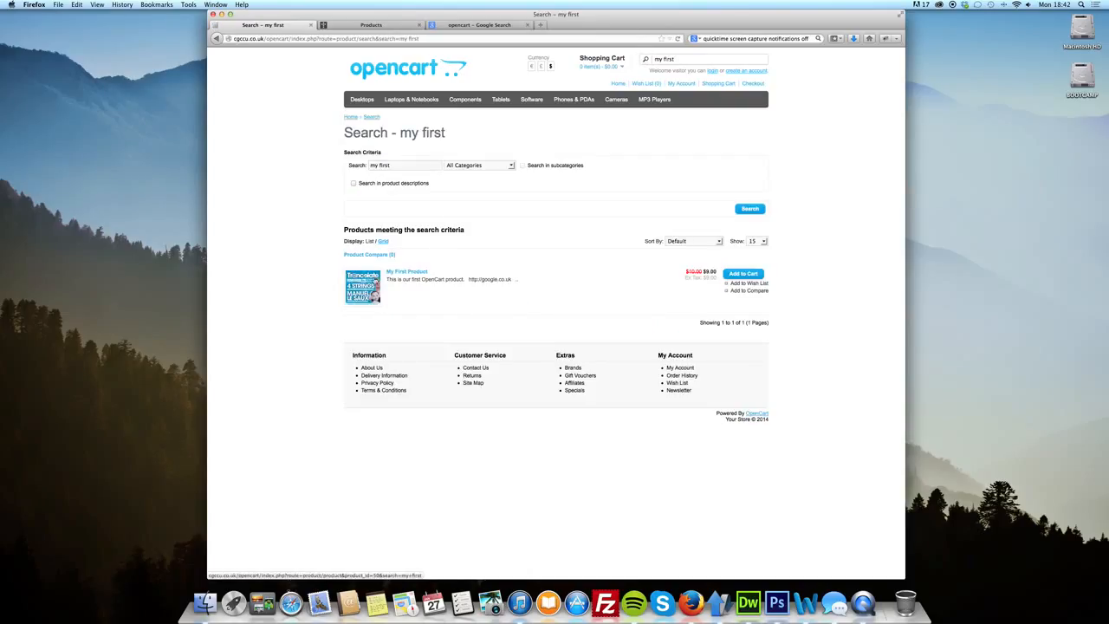
pyautogui.click(374, 280)
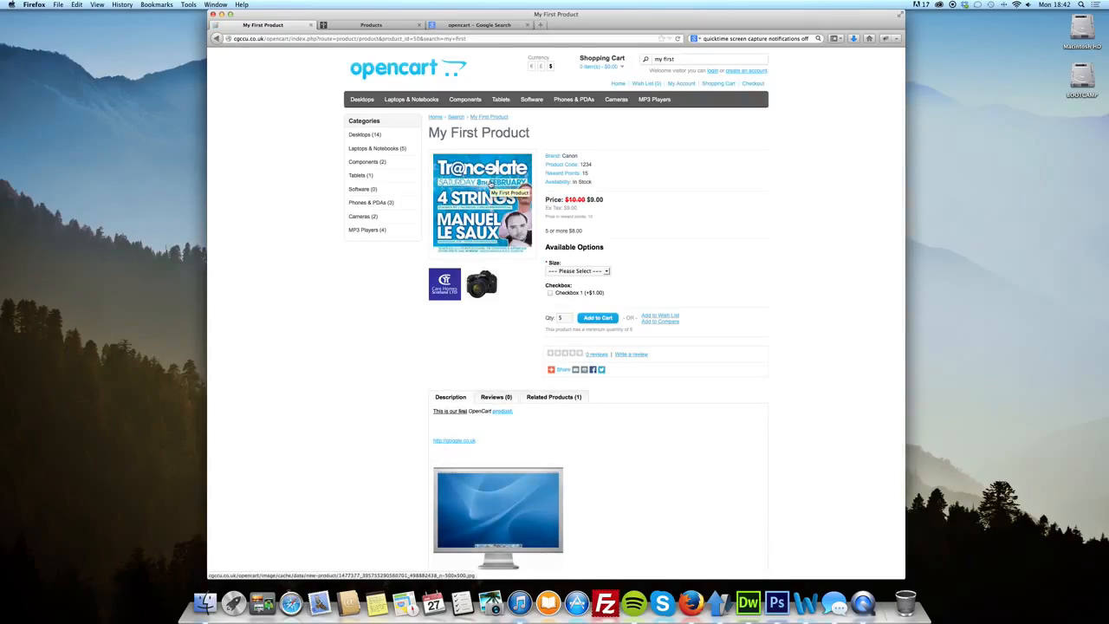
# View the product's main and additional images in the enlarged gallery and close it
pyautogui.click(490, 183)
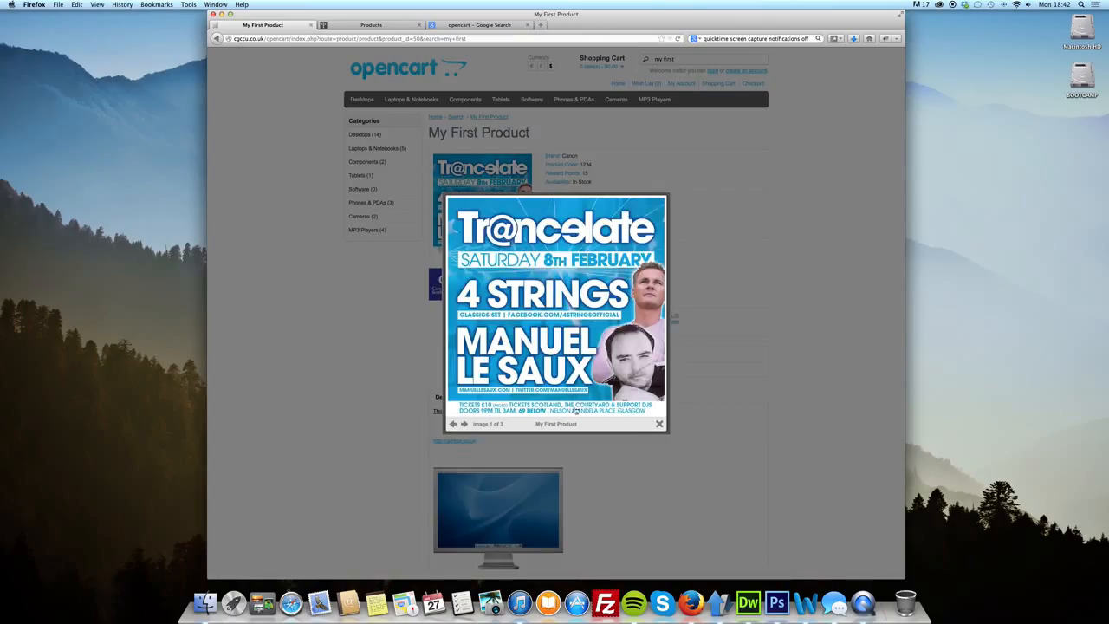
pyautogui.click(464, 424)
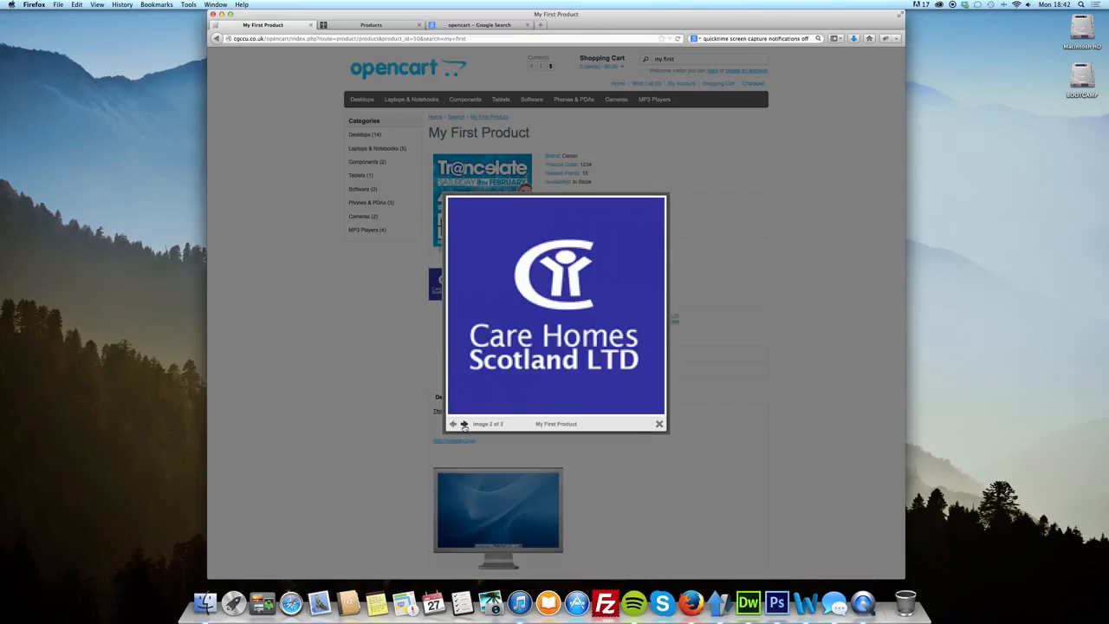
pyautogui.click(464, 424)
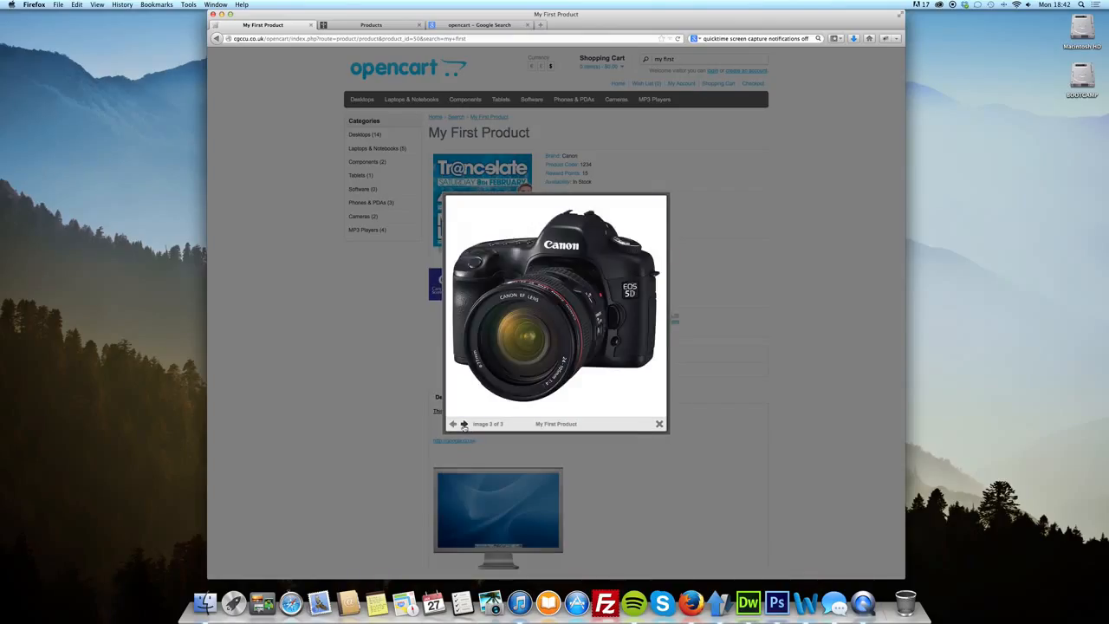
pyautogui.click(453, 424)
pyautogui.click(452, 424)
pyautogui.click(403, 429)
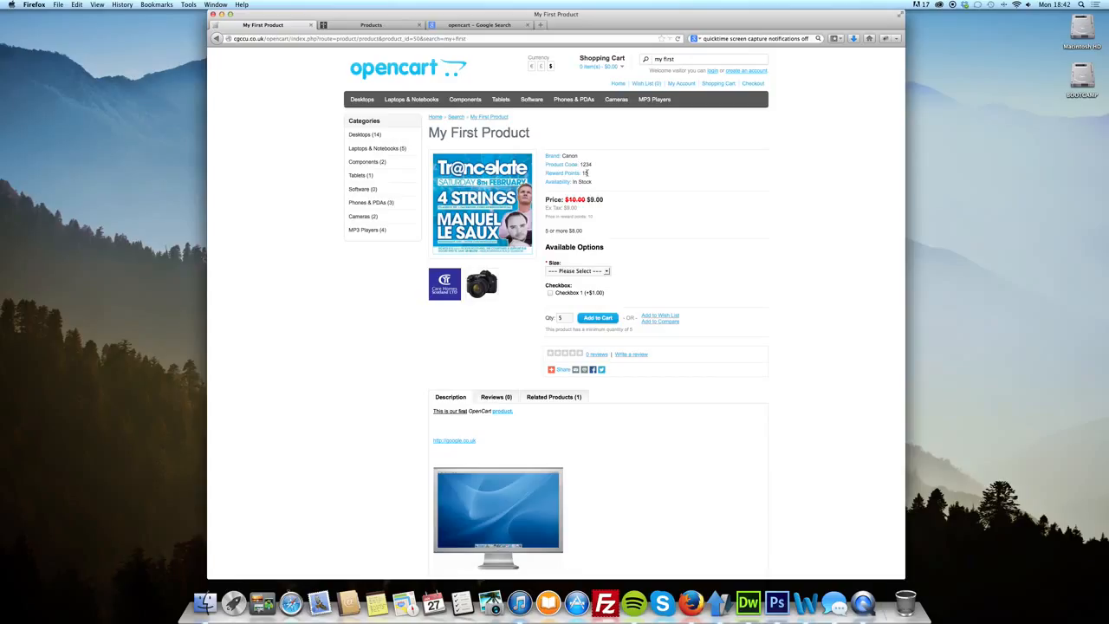
# Examine the reward points, availability, discounted price, ex-tax price and price in reward points on the product page
pyautogui.moveTo(584, 173); pyautogui.dragTo(610, 174)
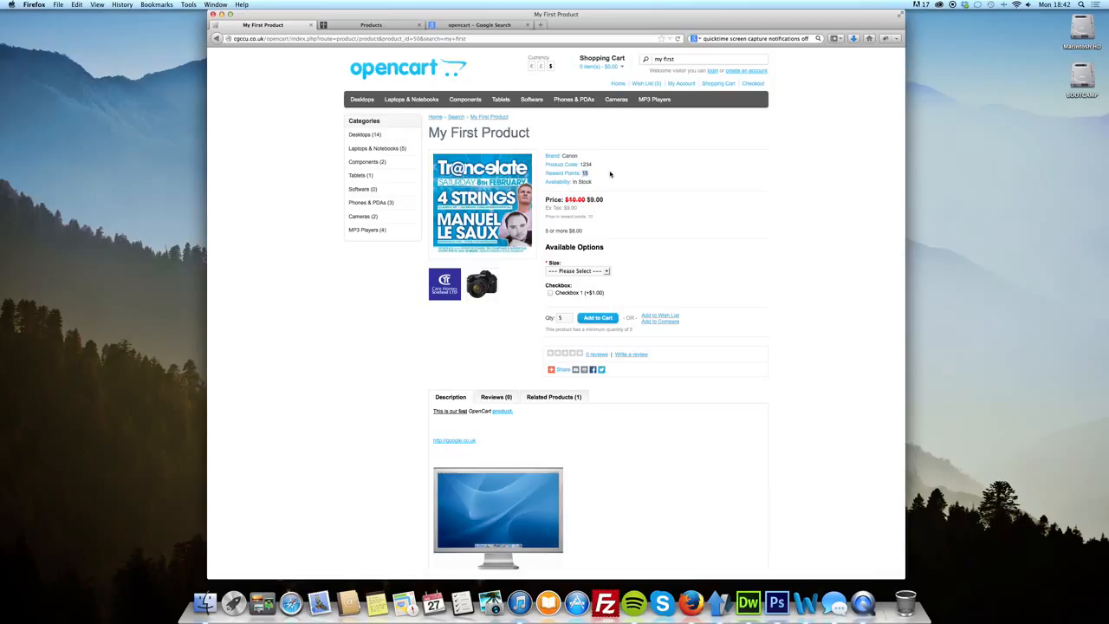
pyautogui.click(610, 174)
pyautogui.moveTo(599, 183)
pyautogui.mouseDown()
pyautogui.moveTo(572, 182)
pyautogui.moveTo(565, 200)
pyautogui.moveTo(587, 199)
pyautogui.mouseUp()
pyautogui.click(621, 201)
pyautogui.click(615, 201)
pyautogui.moveTo(578, 209); pyautogui.dragTo(547, 209)
pyautogui.click(601, 218)
pyautogui.doubleClick(590, 216)
# Choose the Large (+$2.00) size for My First Product and review the Checkbox 1 option
pyautogui.click(590, 272)
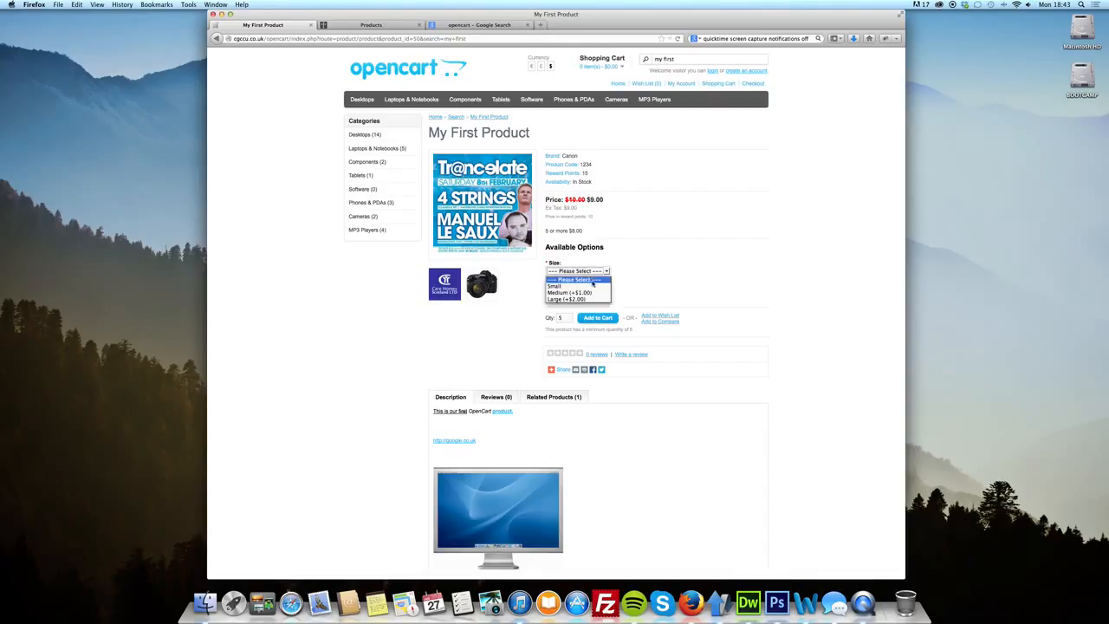
pyautogui.click(598, 299)
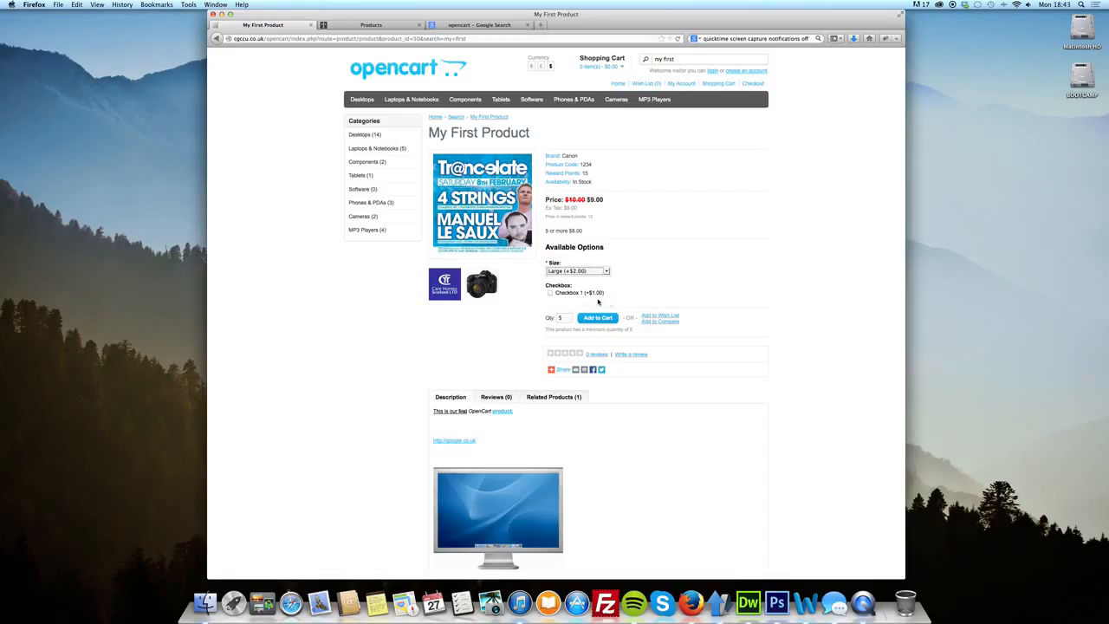
pyautogui.click(581, 271)
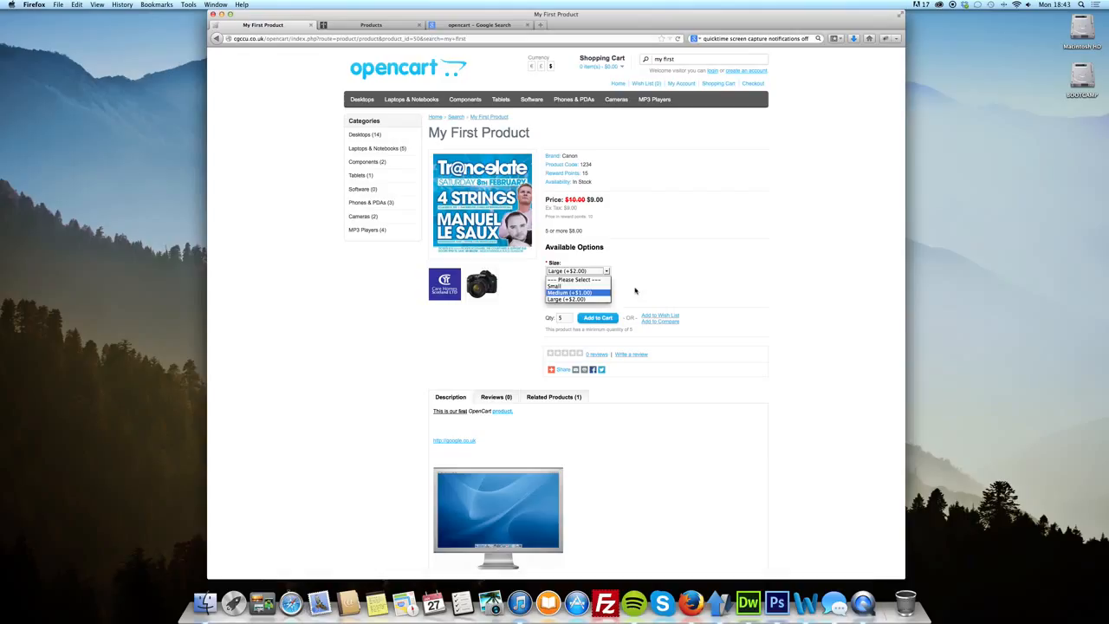
pyautogui.click(607, 299)
pyautogui.click(550, 294)
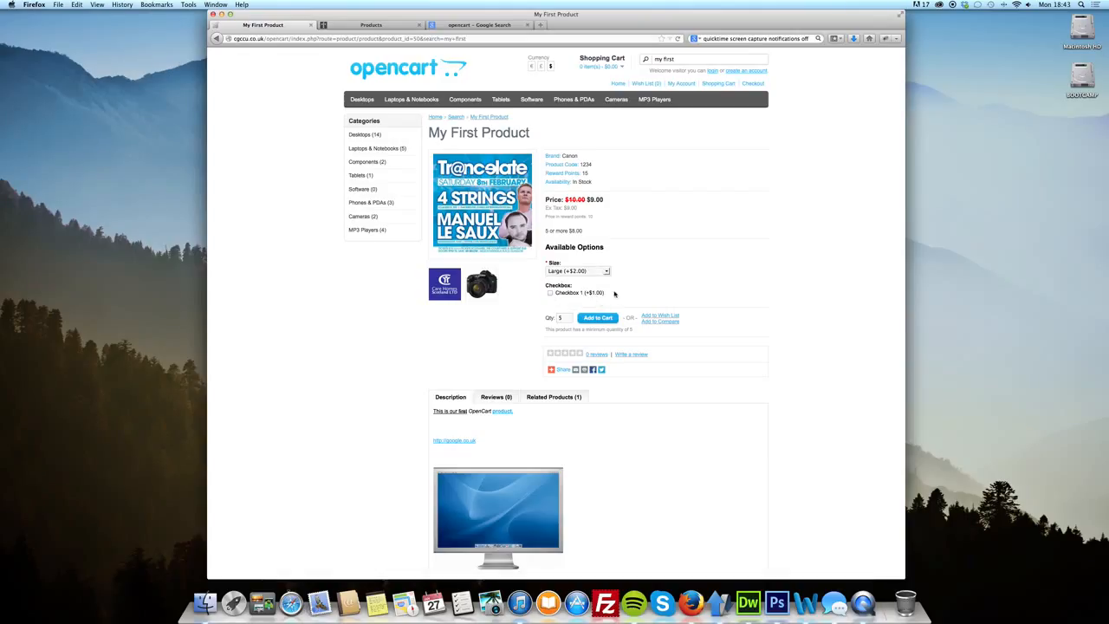
pyautogui.moveTo(614, 292)
pyautogui.mouseDown()
pyautogui.moveTo(558, 297)
pyautogui.moveTo(622, 296)
pyautogui.mouseUp()
# Check the minimum quantity note, set the quantity to 1 and add the product to the cart
pyautogui.moveTo(545, 329); pyautogui.dragTo(635, 333)
pyautogui.click(635, 334)
pyautogui.click(567, 319)
pyautogui.press('BackSpace')
pyautogui.click(598, 318)
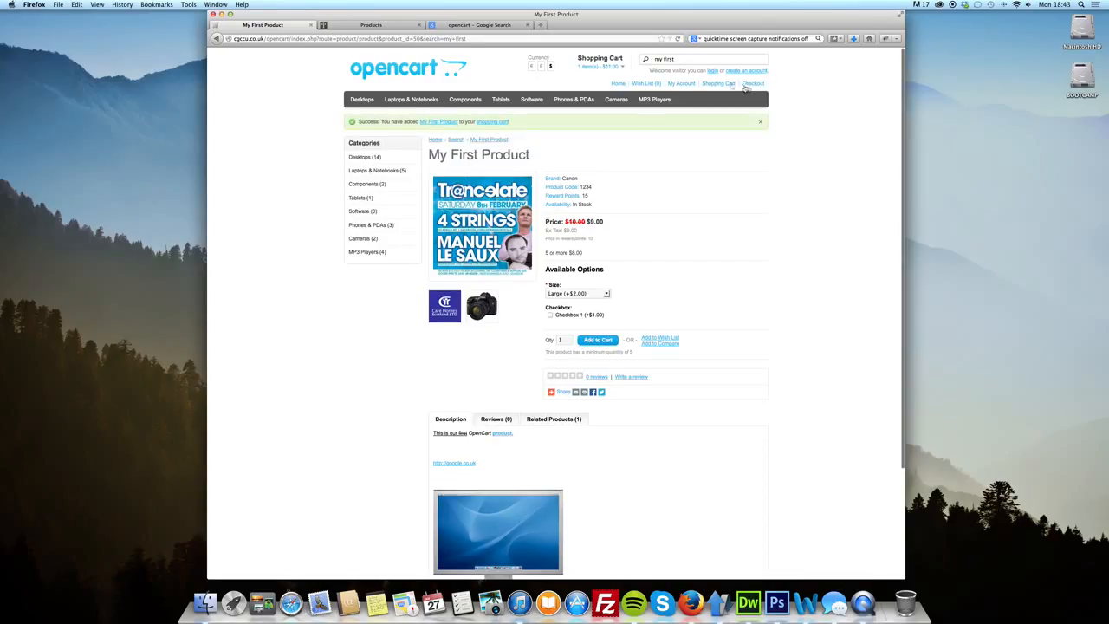
# Open the shopping cart in a new browser tab and check the order there
pyautogui.rightClick(751, 85)
pyautogui.click(764, 90)
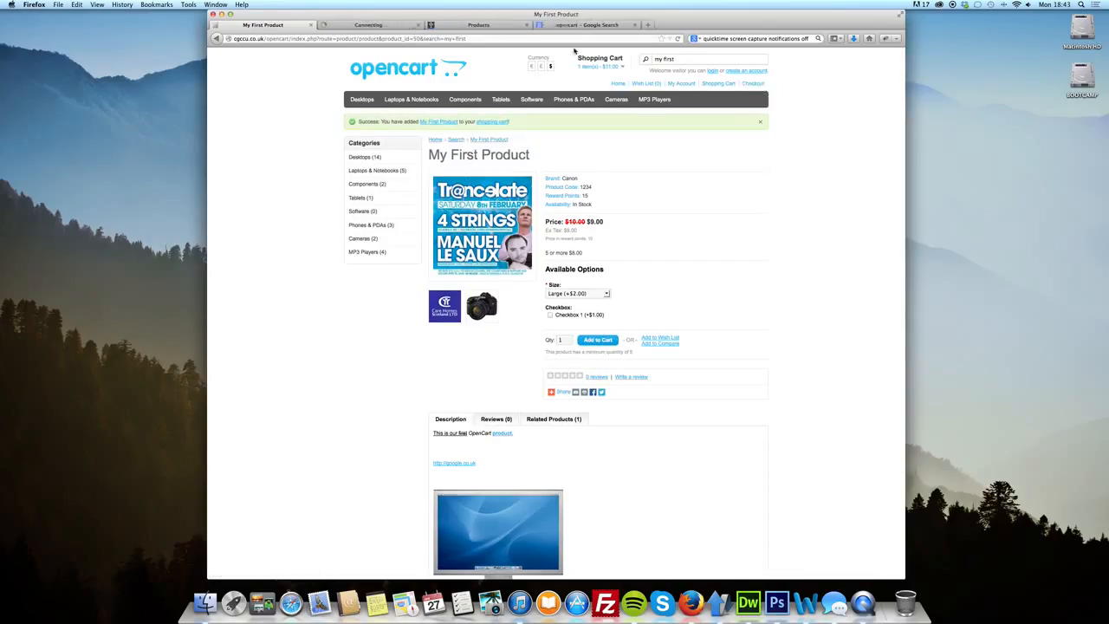
pyautogui.click(390, 28)
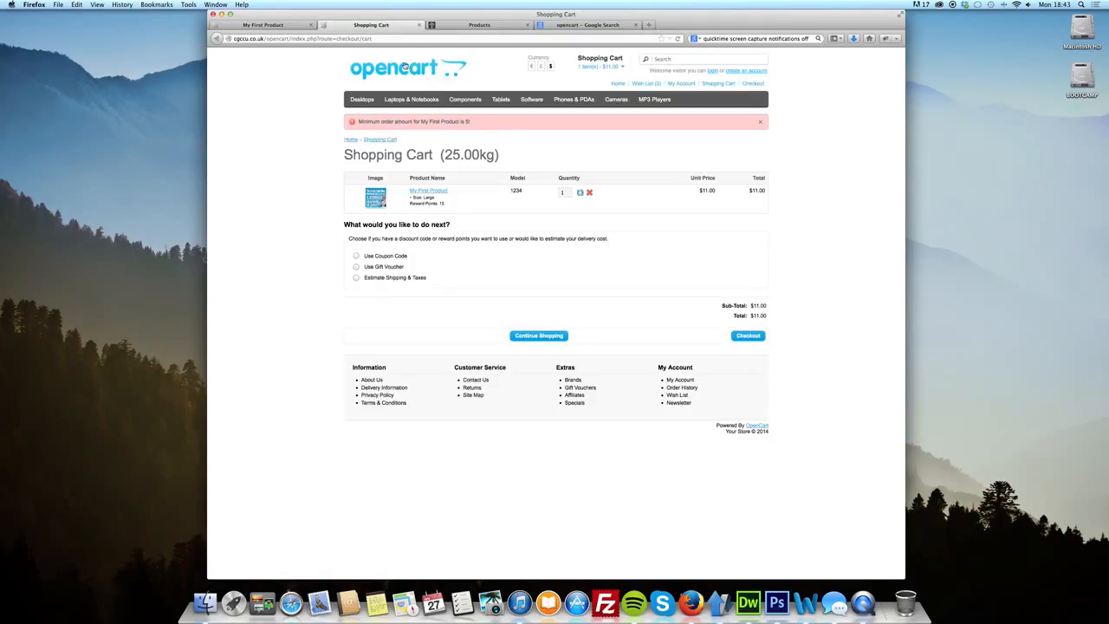
# Add the product to the cart again with a quantity of 5 and refresh the shopping cart page
pyautogui.click(268, 28)
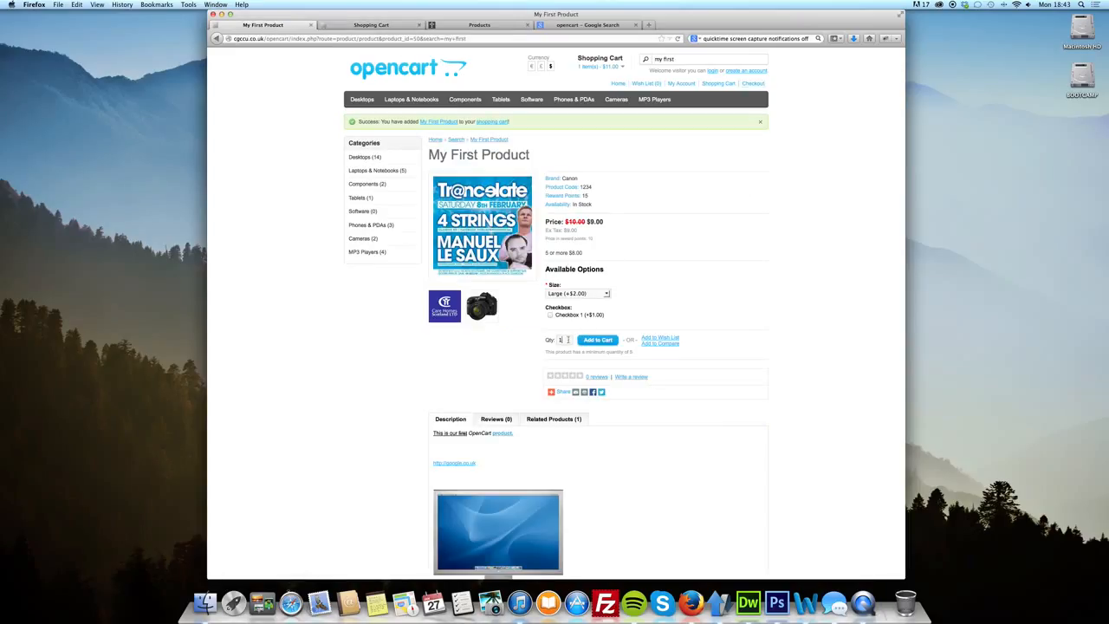
pyautogui.press('BackSpace')
pyautogui.write('5')
pyautogui.click(598, 340)
pyautogui.click(371, 26)
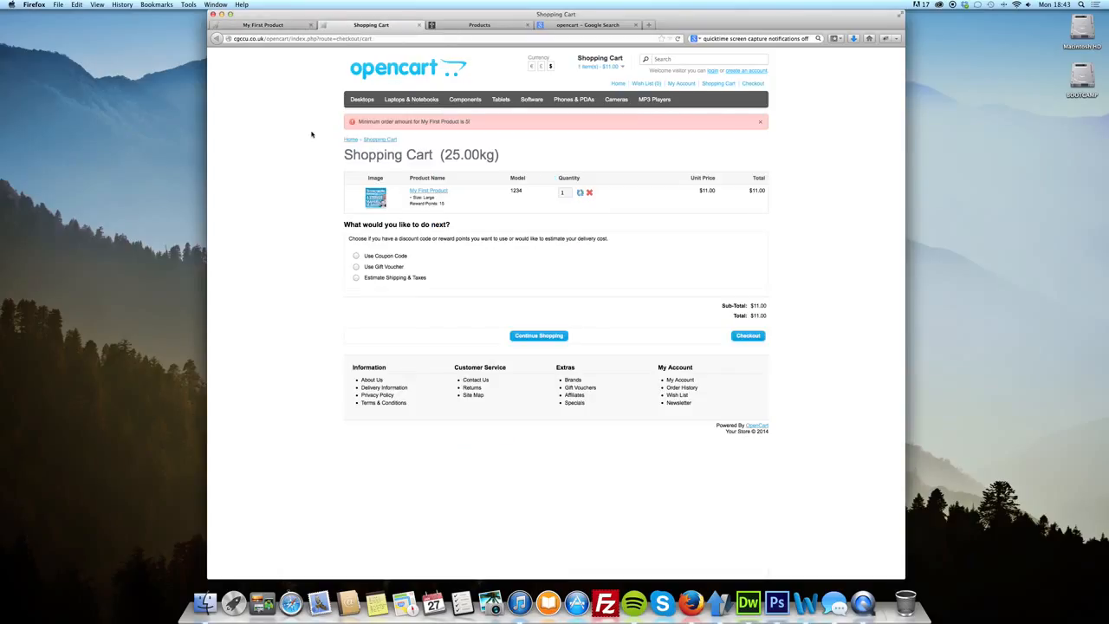
pyautogui.press('super+r')
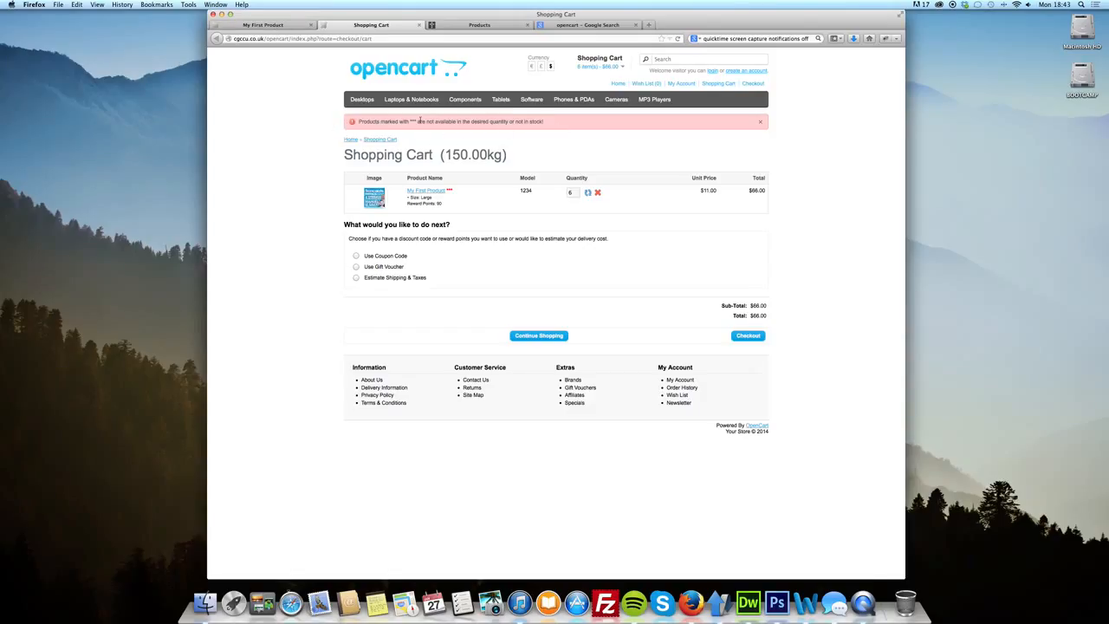
# Return to the product page and examine the description's formatted text, link and image
pyautogui.click(292, 26)
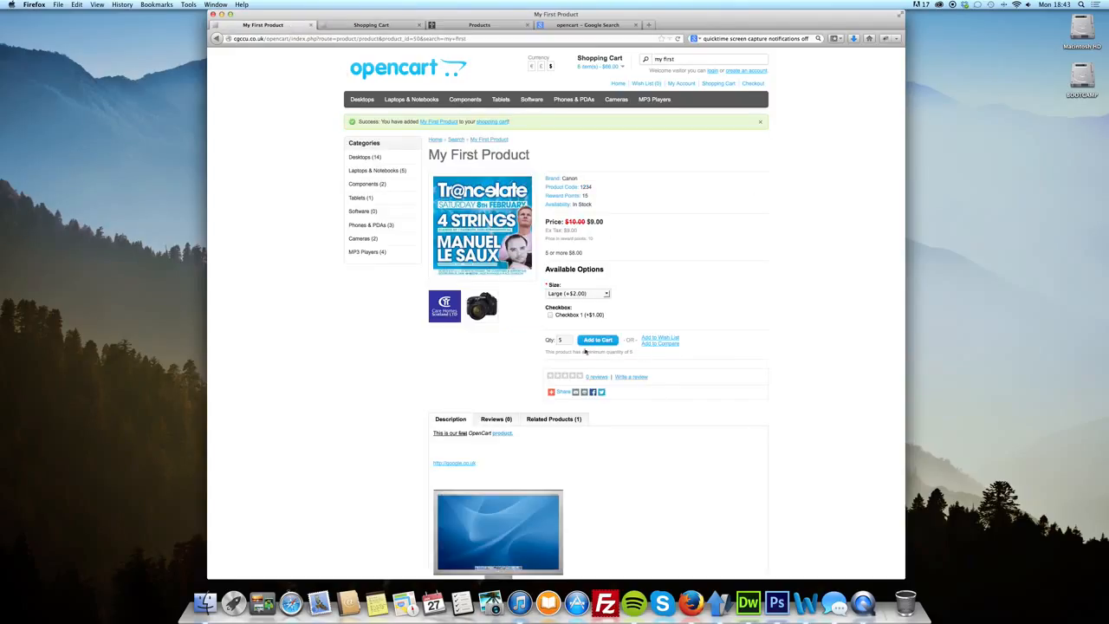
pyautogui.scroll(-3, 475, 414)
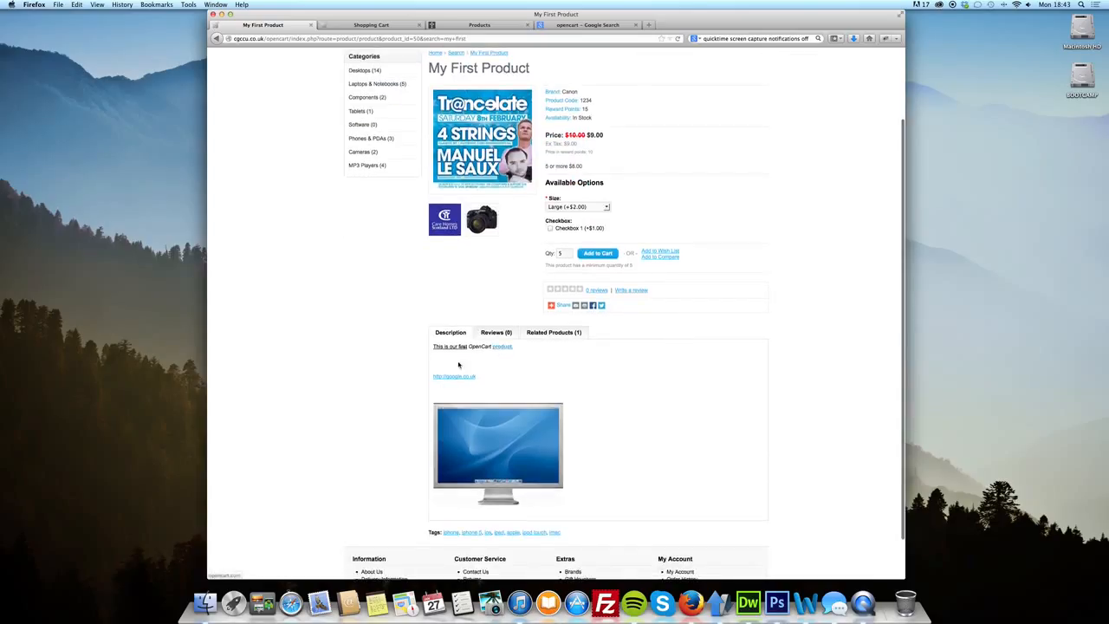
pyautogui.scroll(-2, 459, 365)
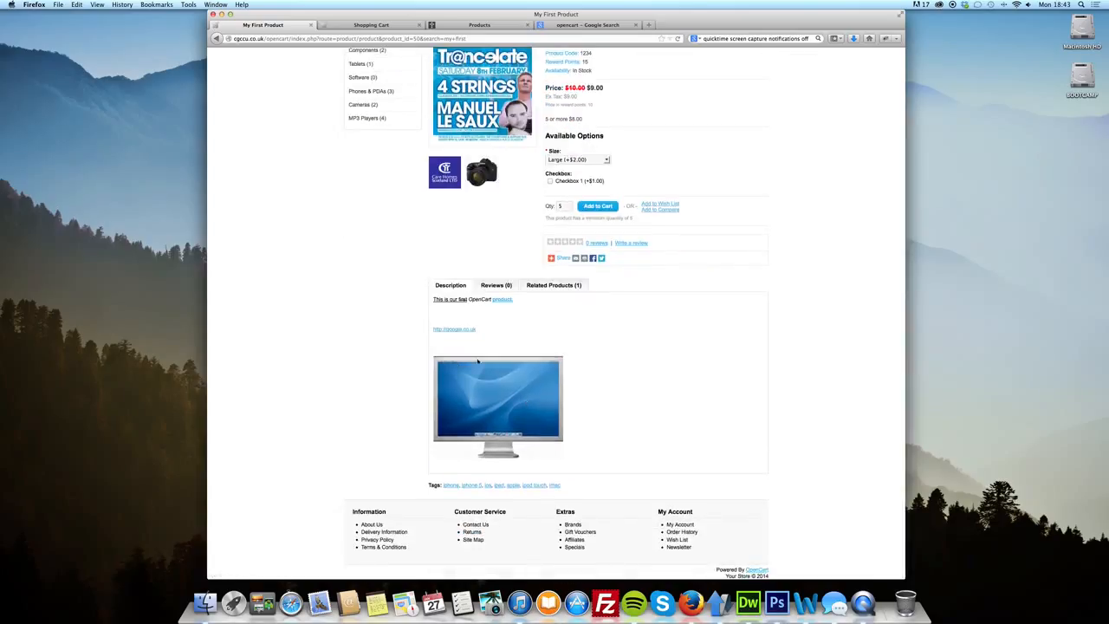
pyautogui.rightClick(462, 332)
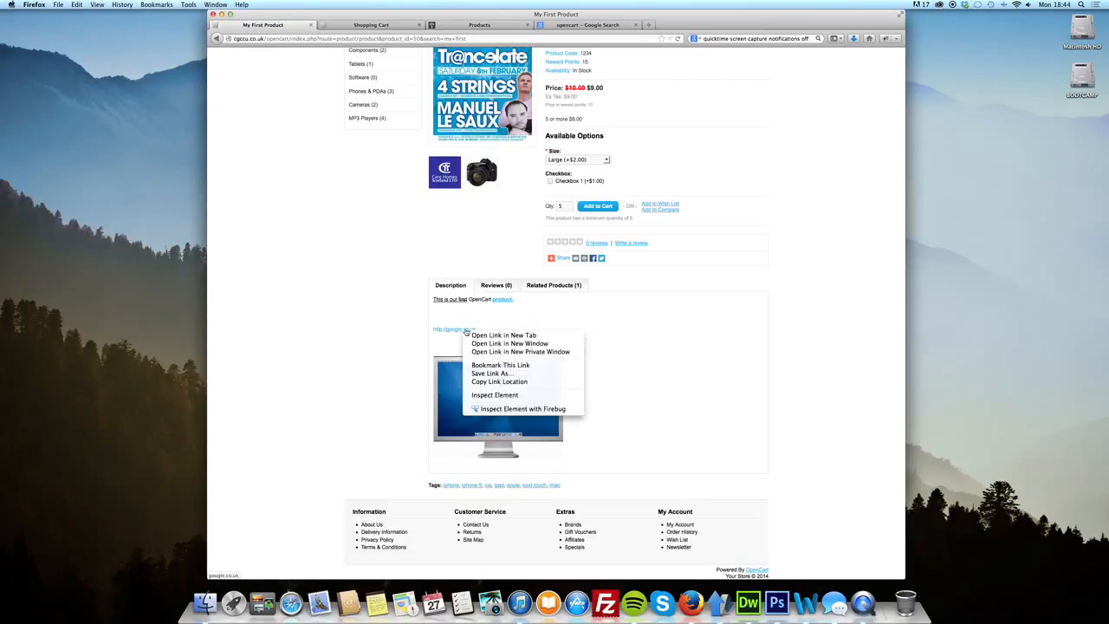
pyautogui.click(427, 322)
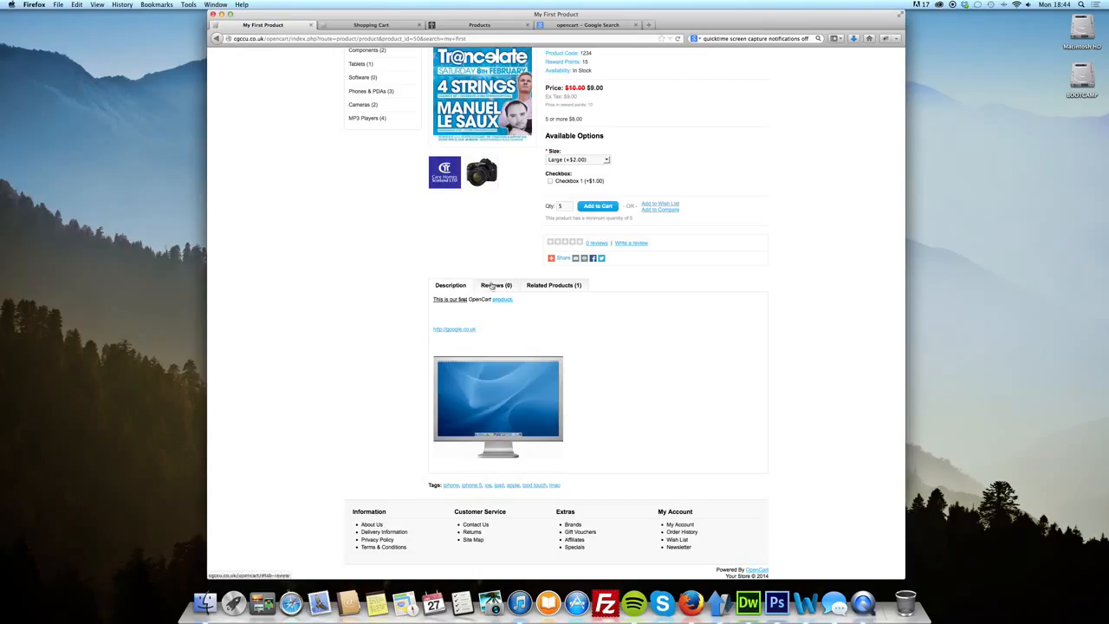
pyautogui.moveTo(434, 299); pyautogui.dragTo(520, 302)
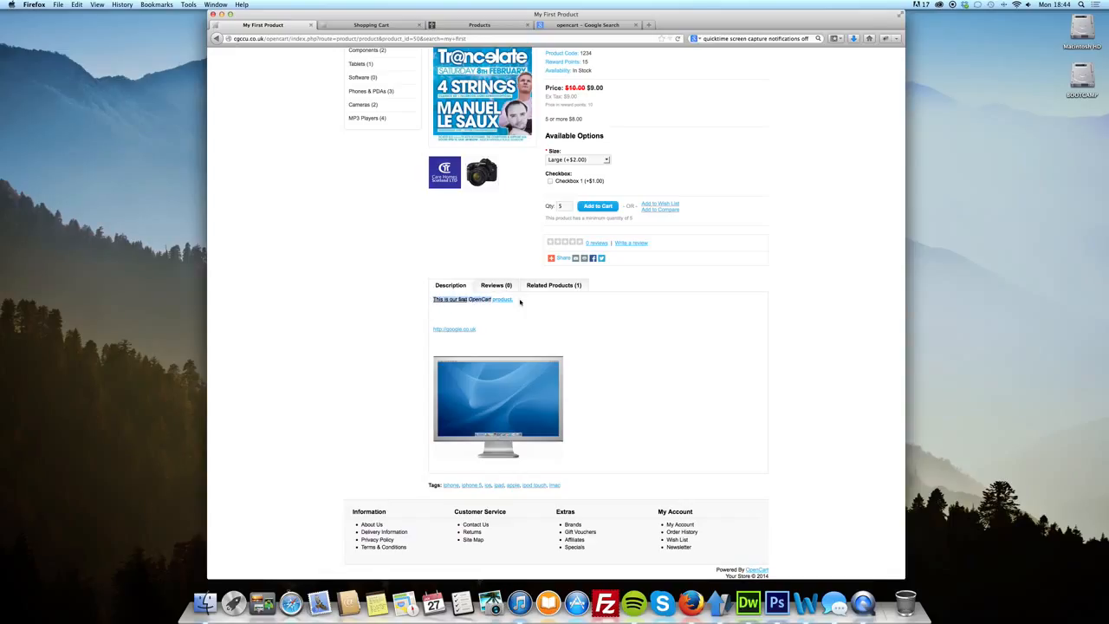
# View the product's review form and its related products
pyautogui.click(496, 286)
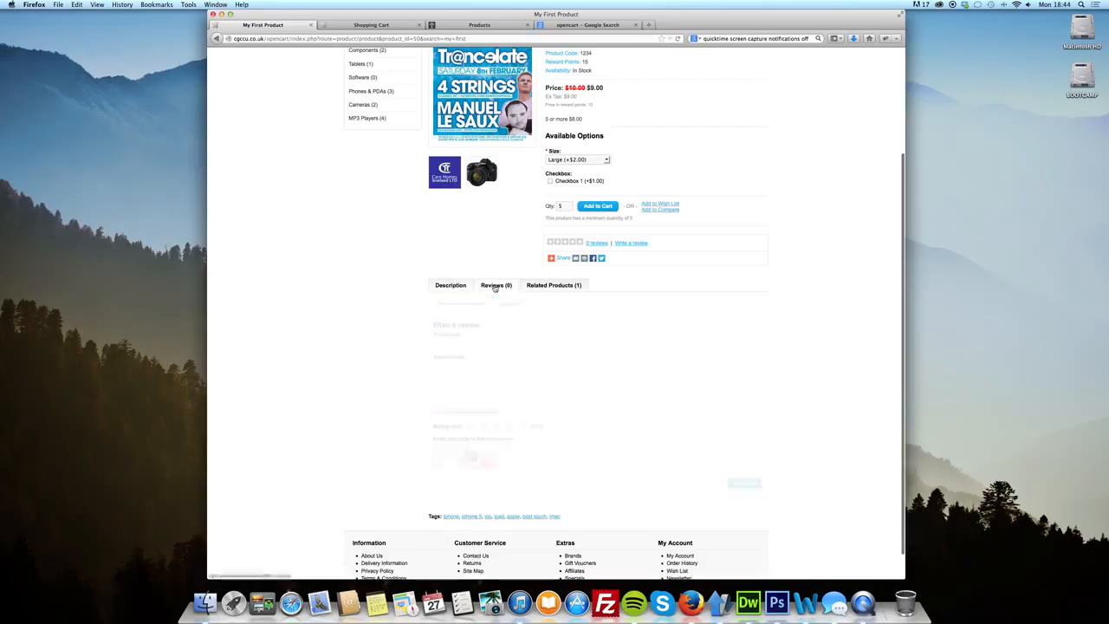
pyautogui.click(492, 345)
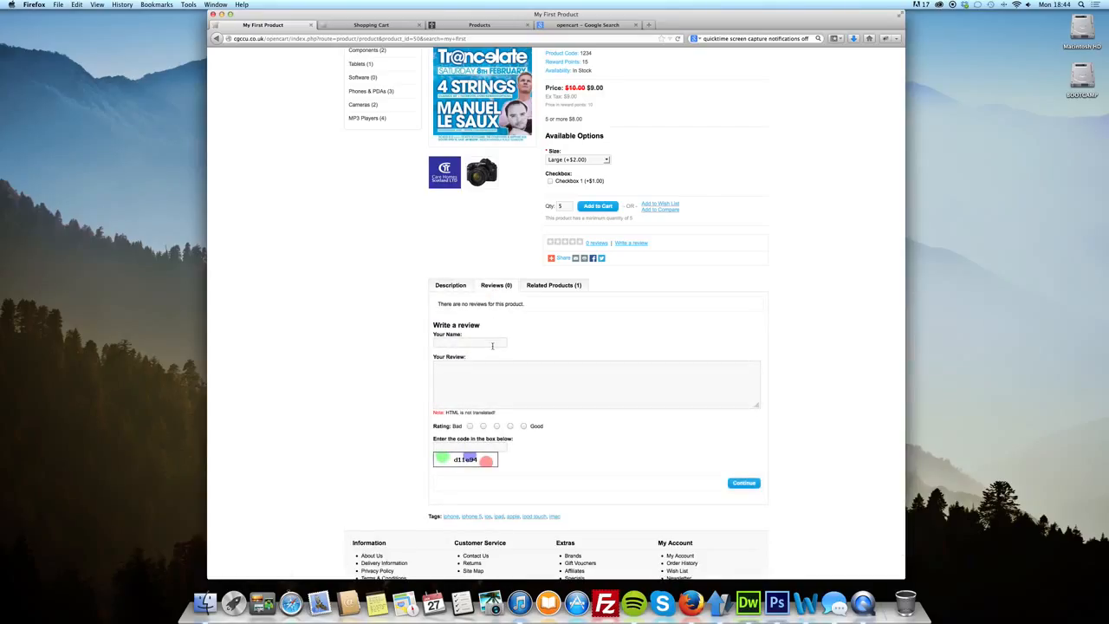
pyautogui.click(551, 286)
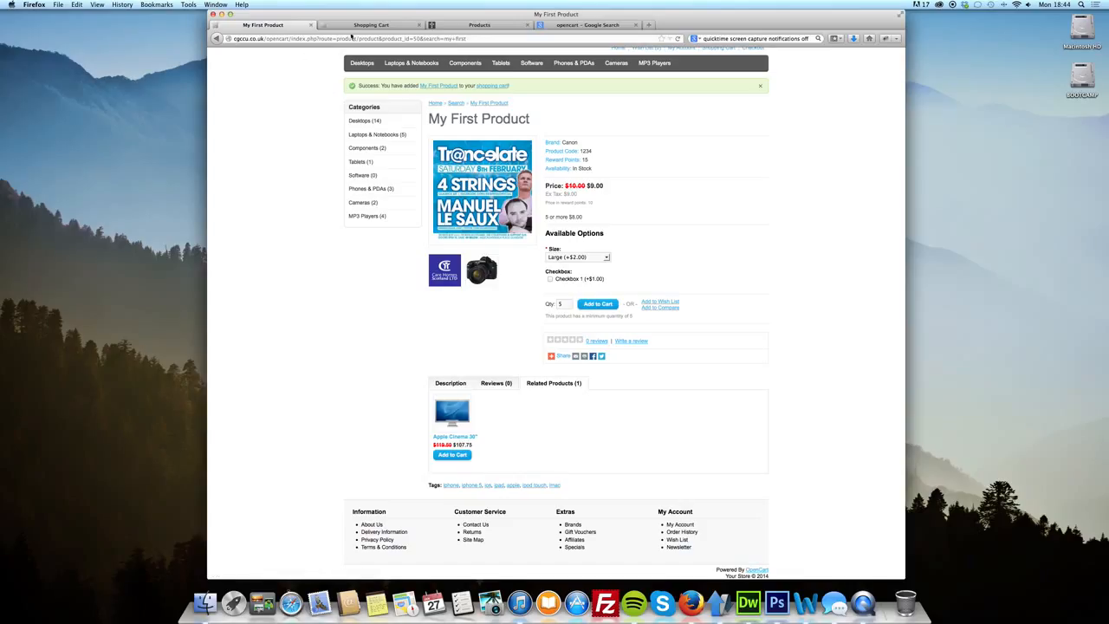
# Recheck the shopping cart, and open My First Product for editing from the admin product list
pyautogui.click(401, 27)
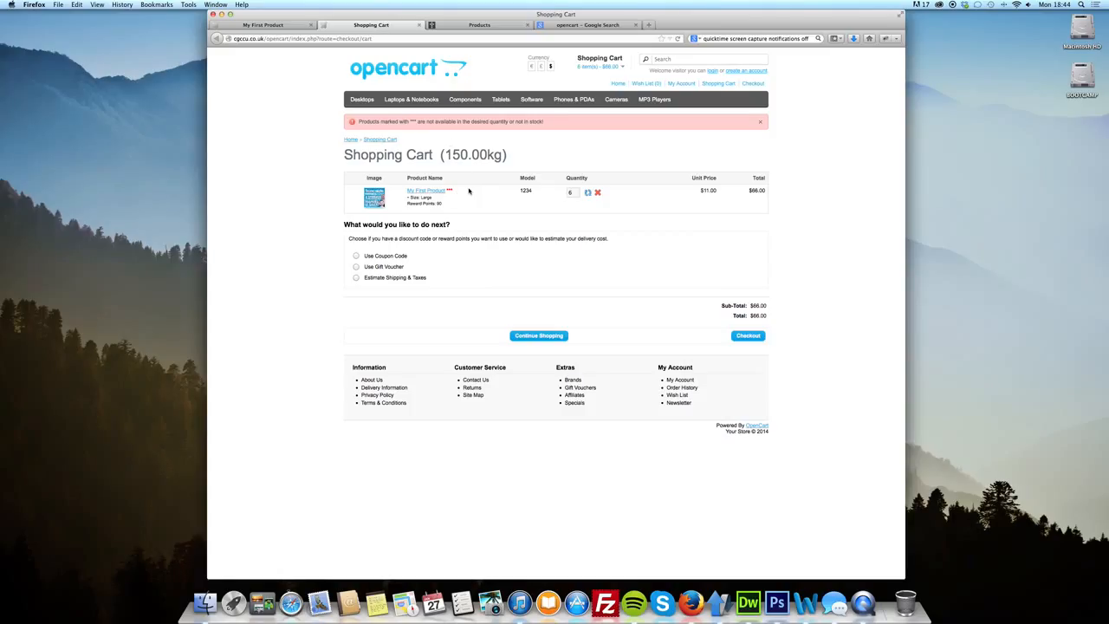
pyautogui.click(465, 26)
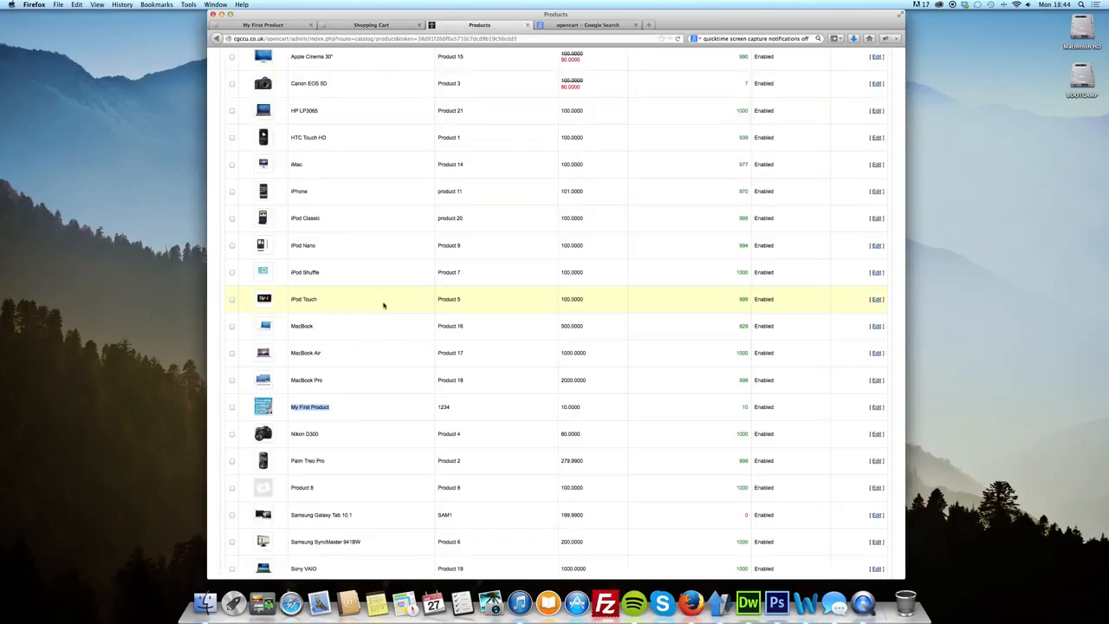
pyautogui.scroll(3, 481, 360)
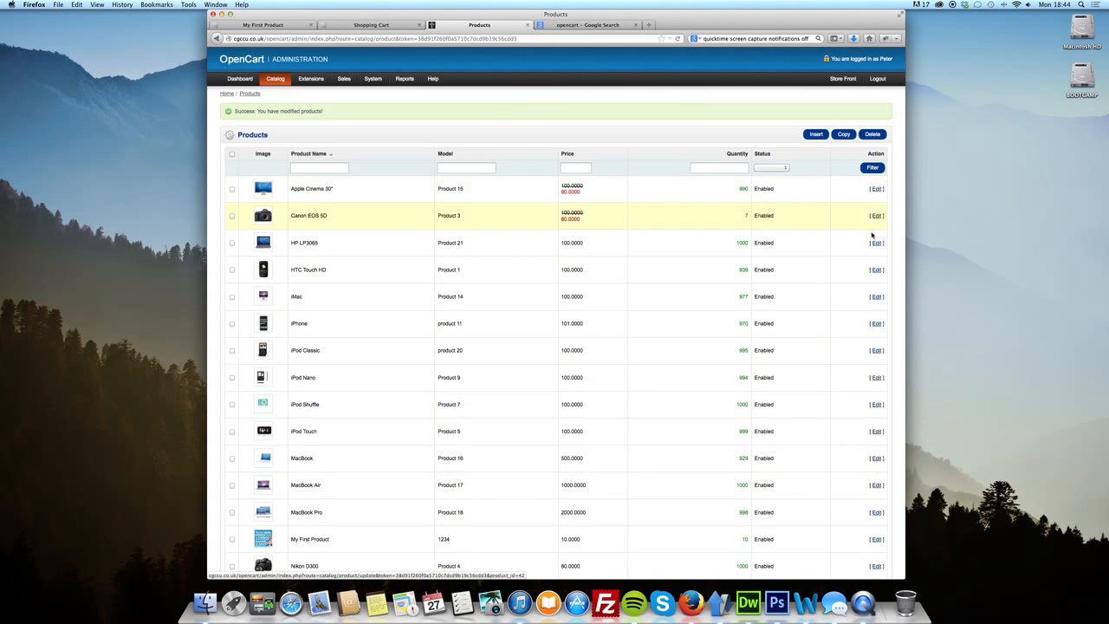
pyautogui.scroll(-2, 861, 351)
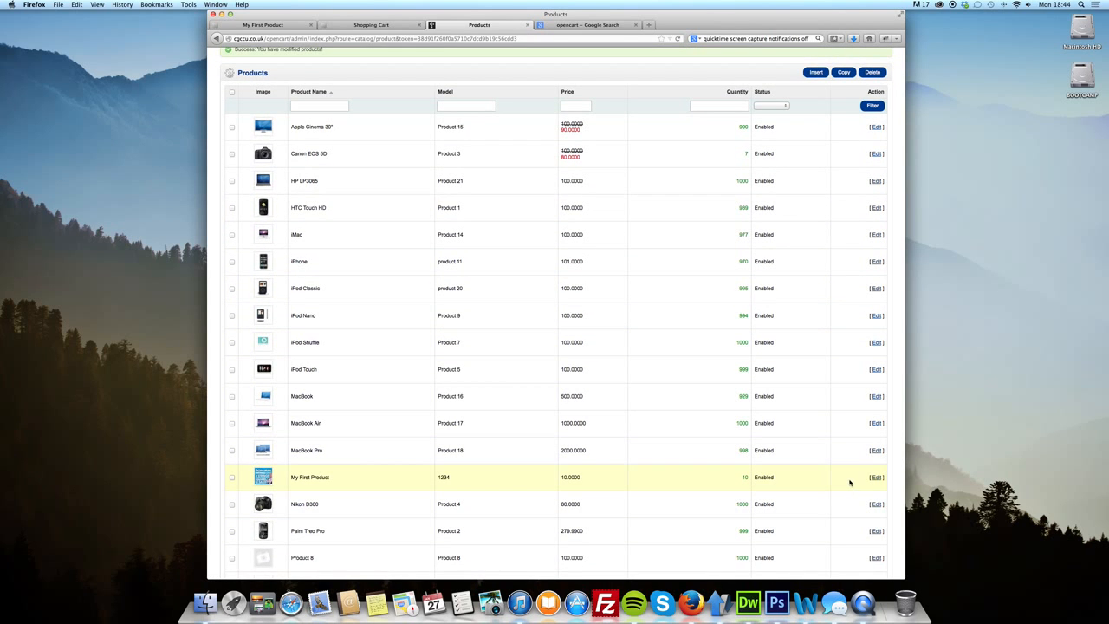
pyautogui.click(877, 479)
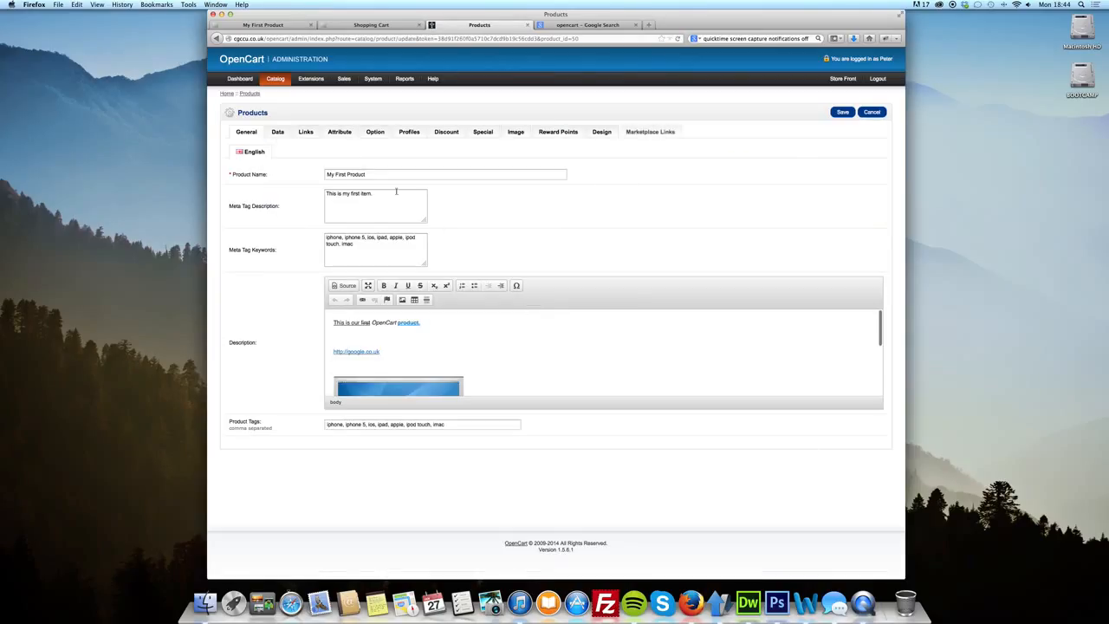
# Set My First Product's out-of-stock status to In Stock in its product data and save the product
pyautogui.click(276, 137)
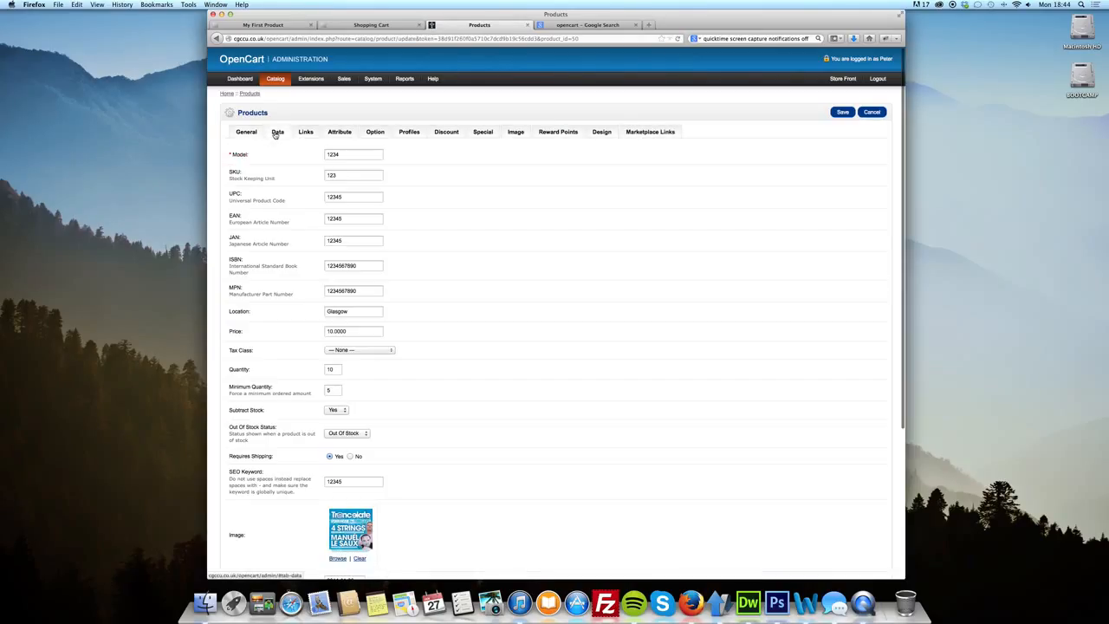
pyautogui.scroll(-1, 269, 255)
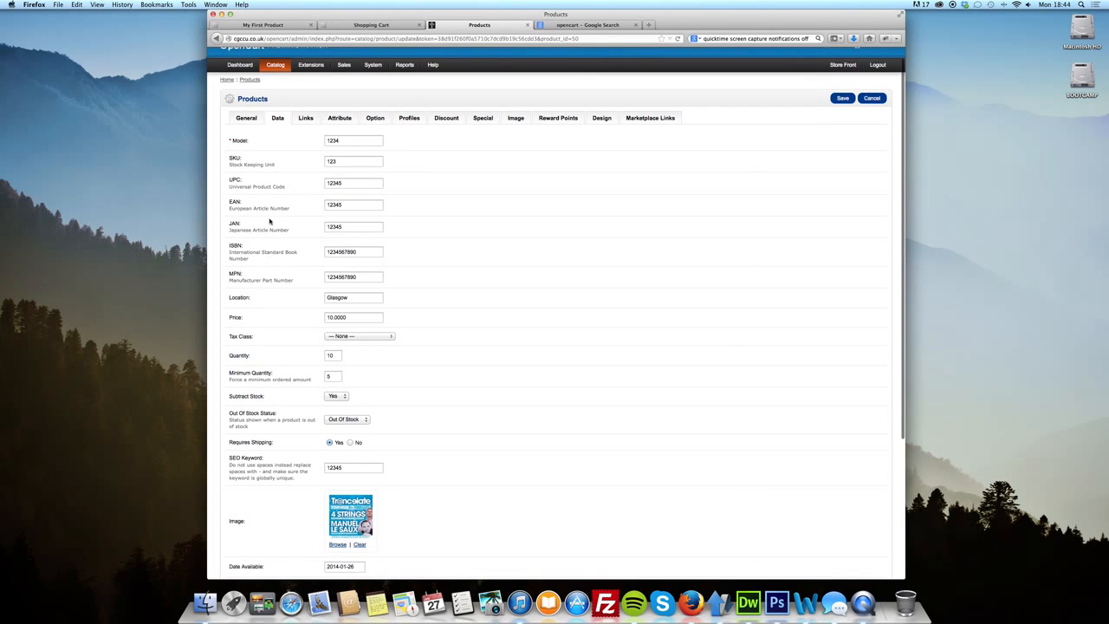
pyautogui.scroll(-1, 280, 298)
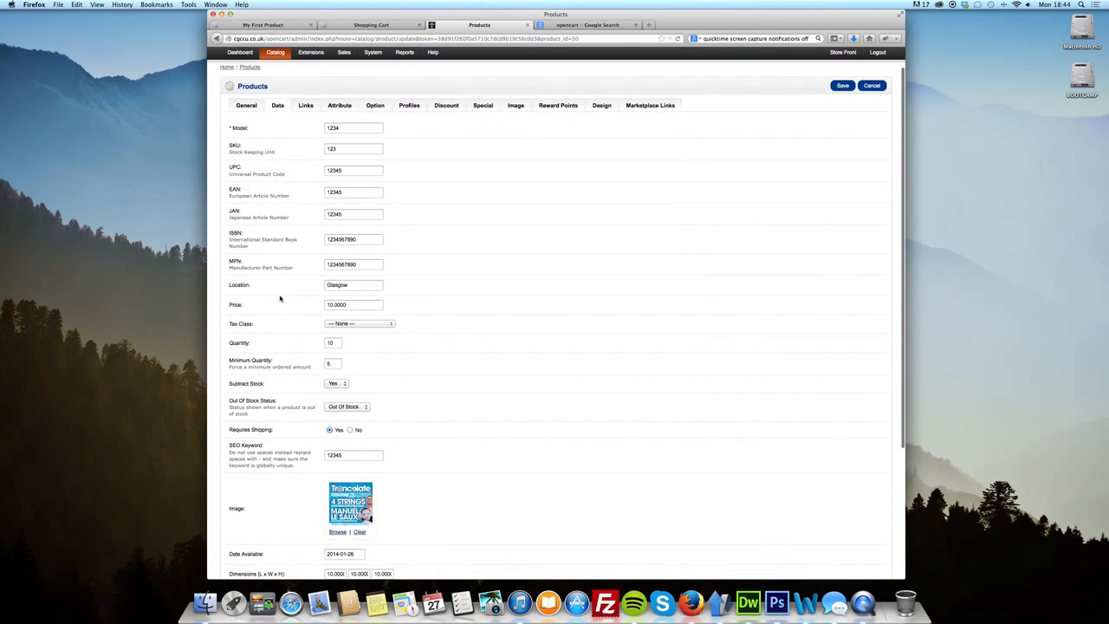
pyautogui.click(335, 342)
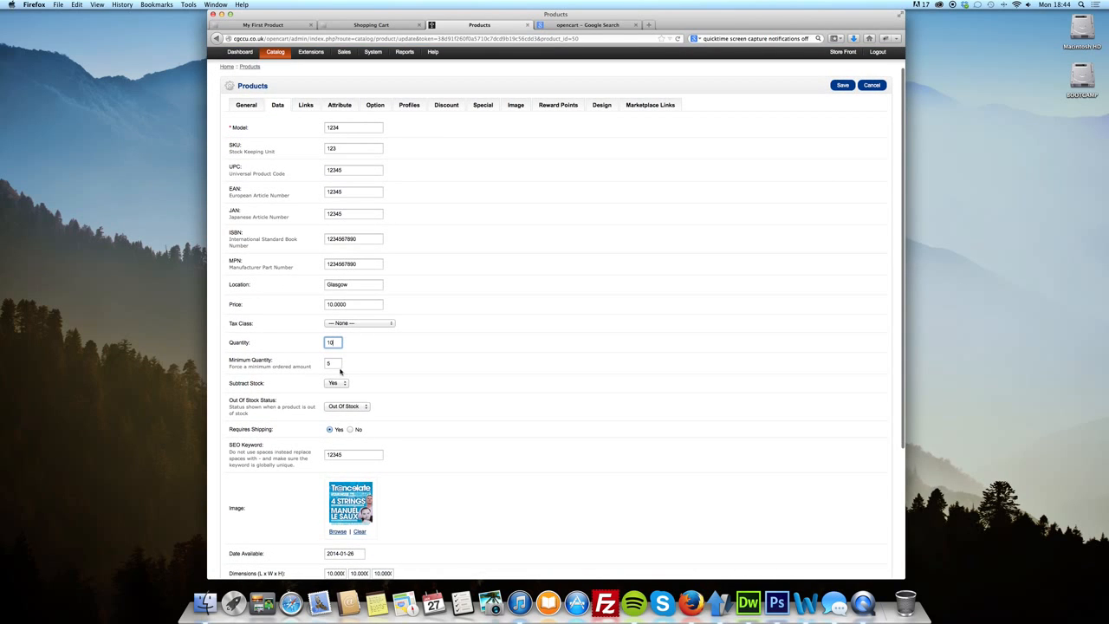
pyautogui.click(335, 362)
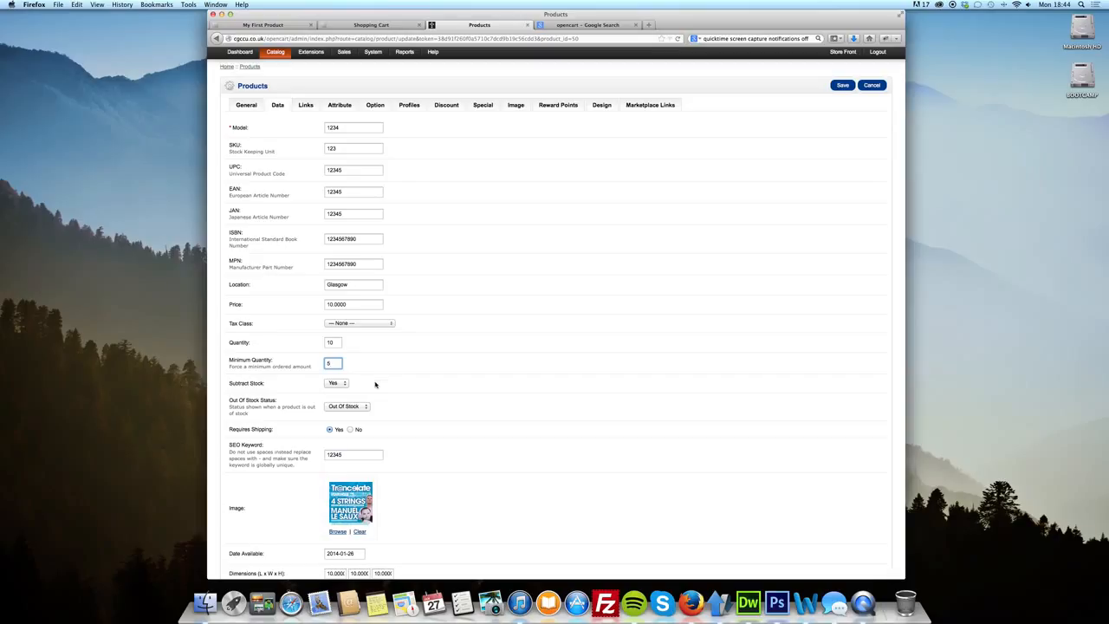
pyautogui.click(344, 384)
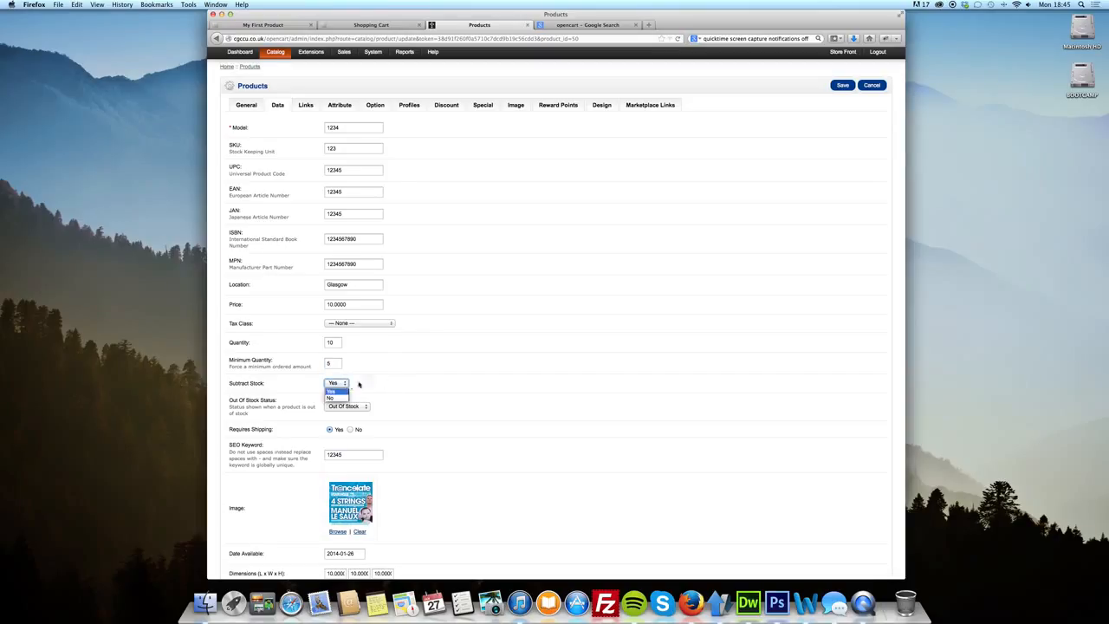
pyautogui.click(347, 384)
pyautogui.click(350, 406)
pyautogui.click(354, 424)
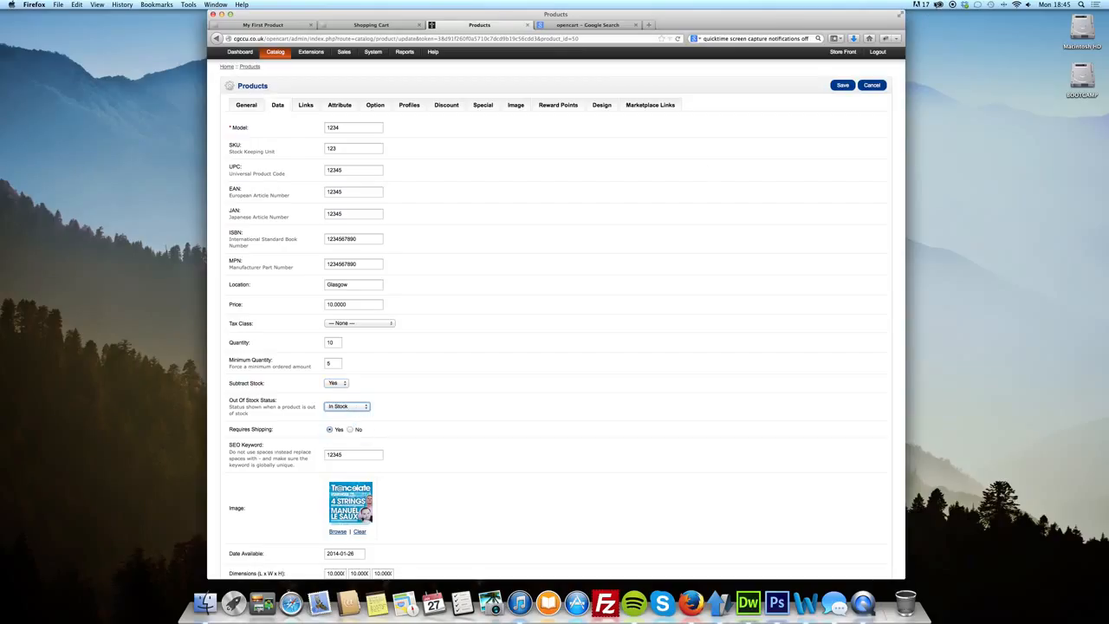
pyautogui.click(844, 85)
# Refresh the storefront shopping cart to check the effect of the saved stock status
pyautogui.click(299, 25)
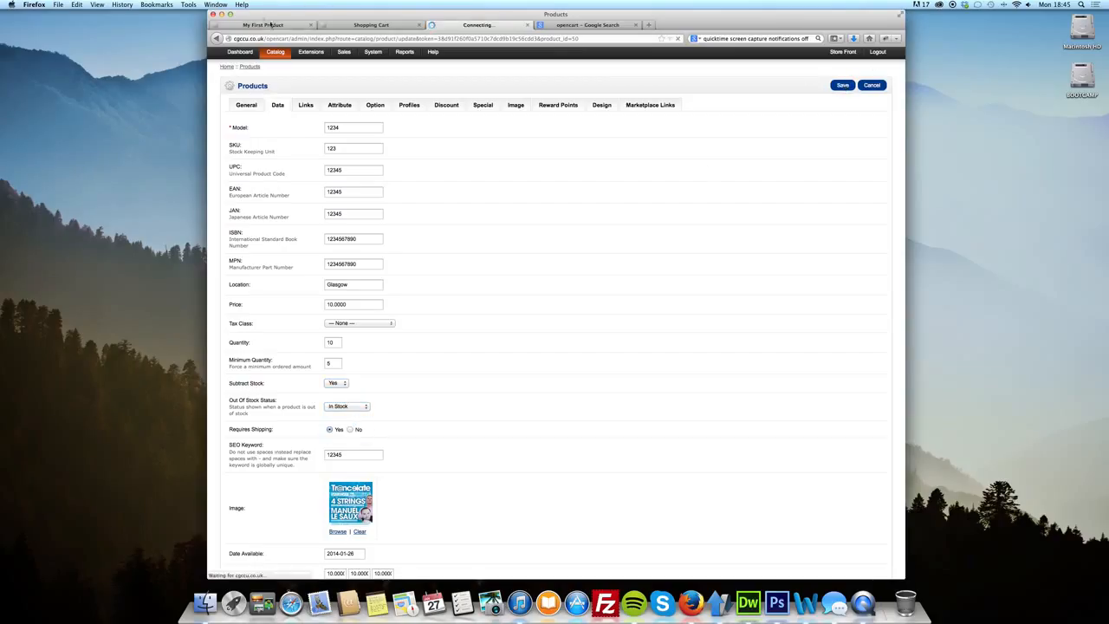
pyautogui.click(371, 24)
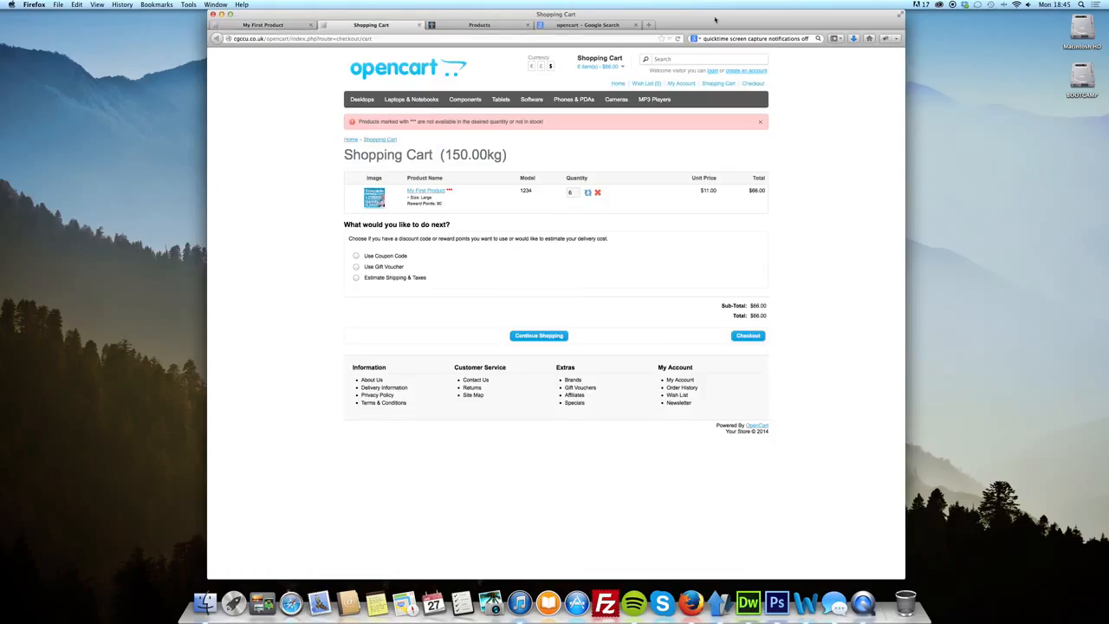
pyautogui.click(679, 39)
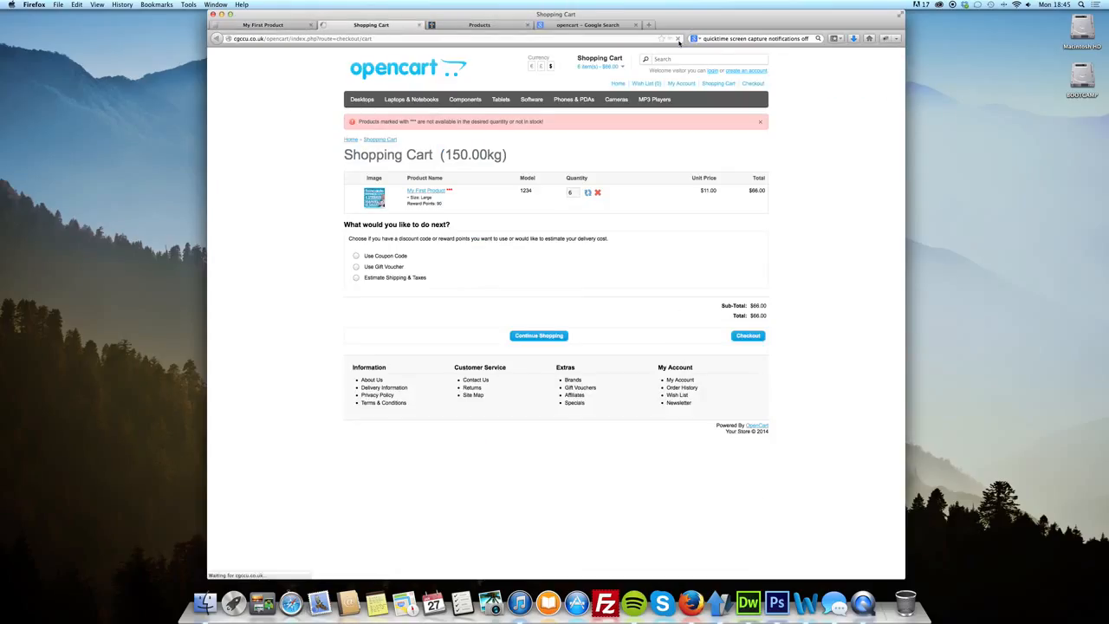
# Examine the default store's stock options in the system settings, including the out-of-stock status choices, and leave without saving
pyautogui.click(482, 25)
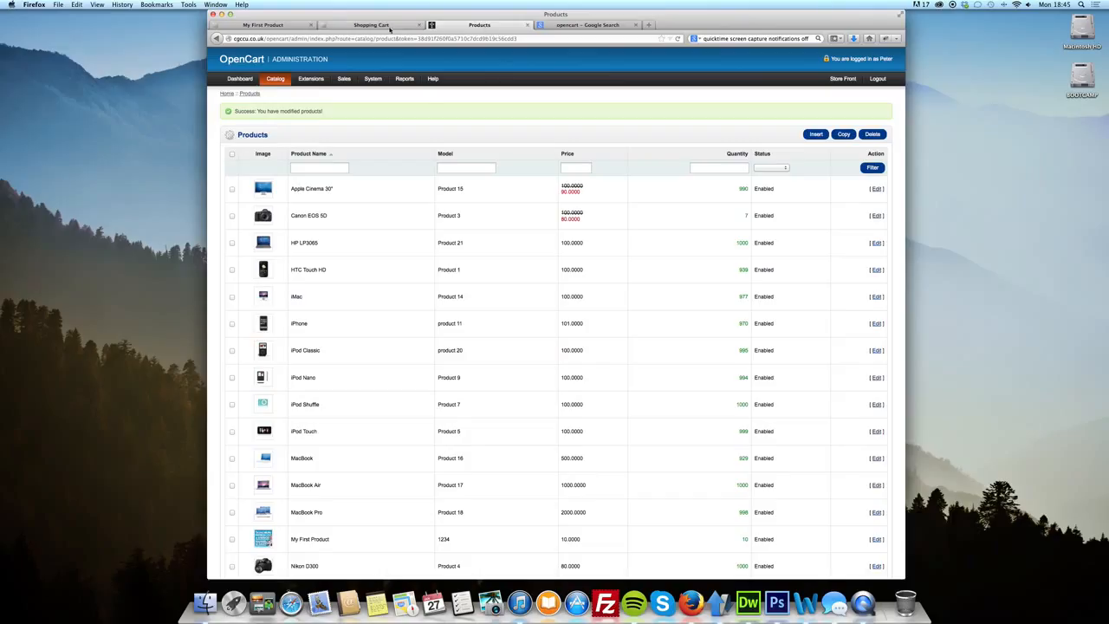
pyautogui.moveTo(374, 81)
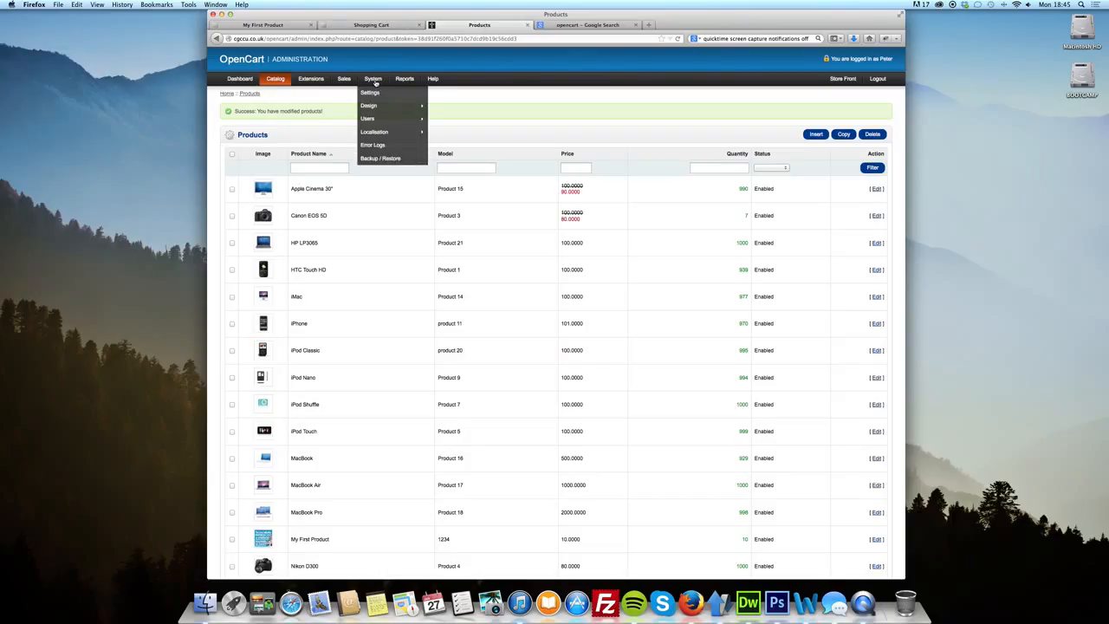
pyautogui.click(374, 93)
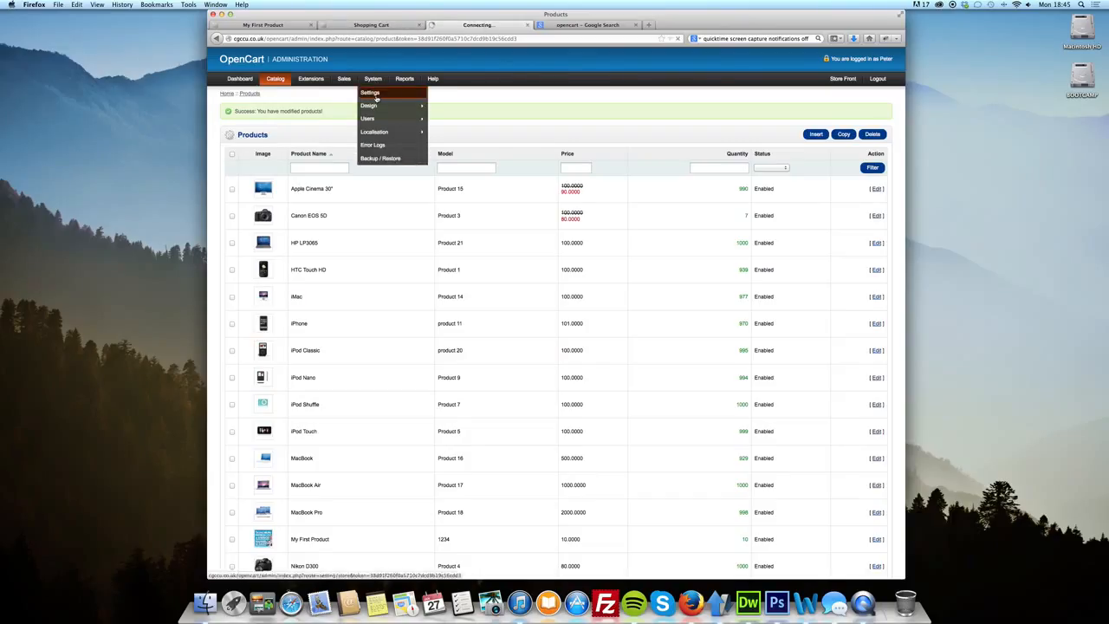
pyautogui.click(875, 145)
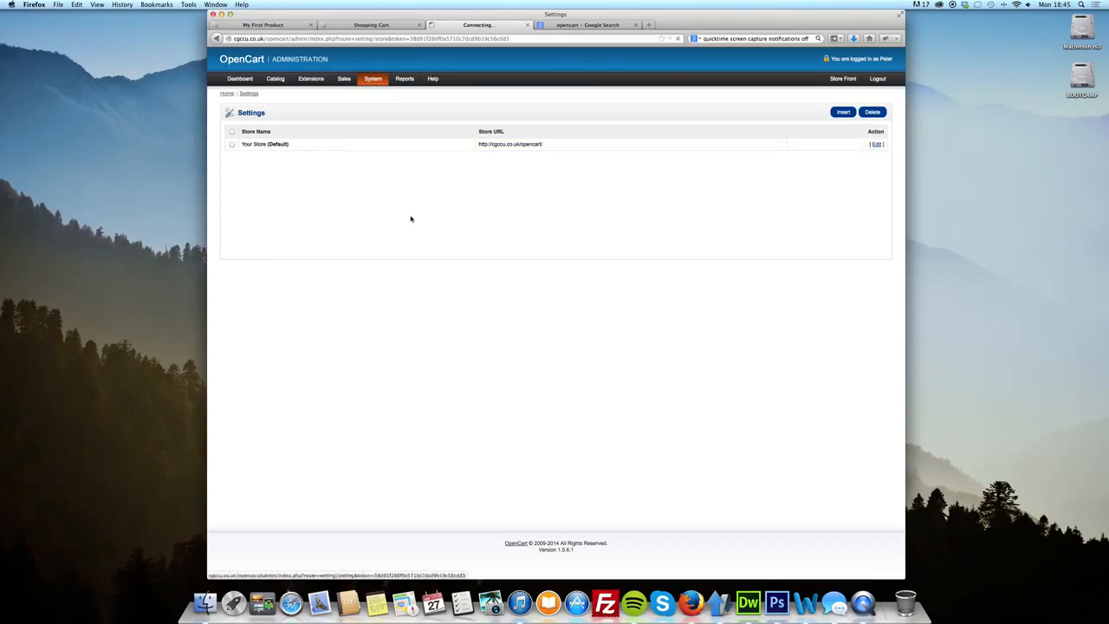
pyautogui.click(278, 131)
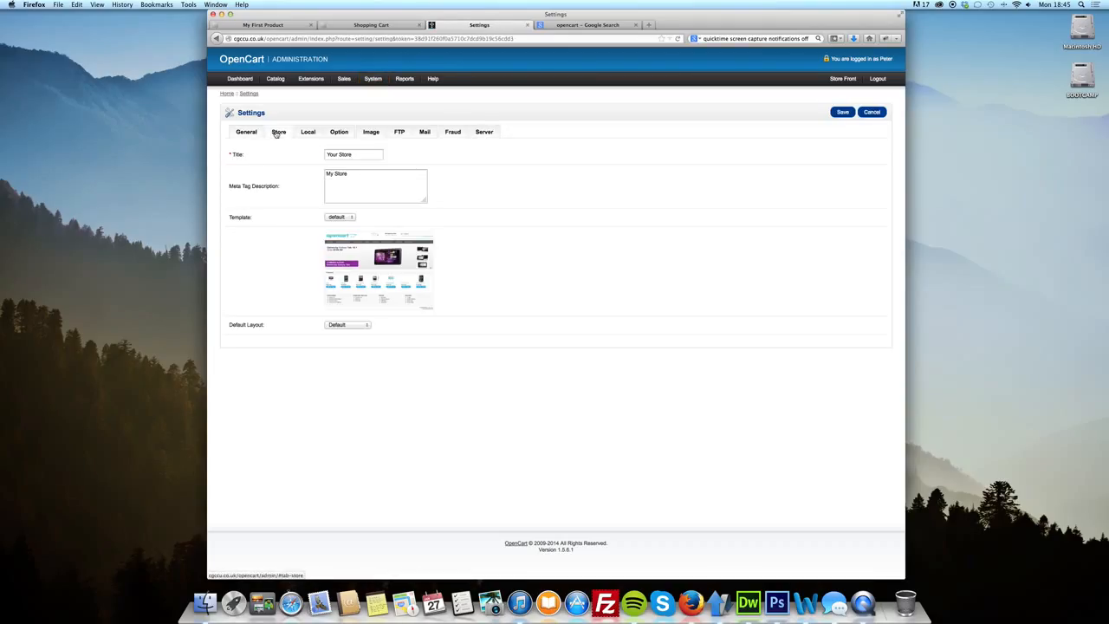
pyautogui.click(335, 137)
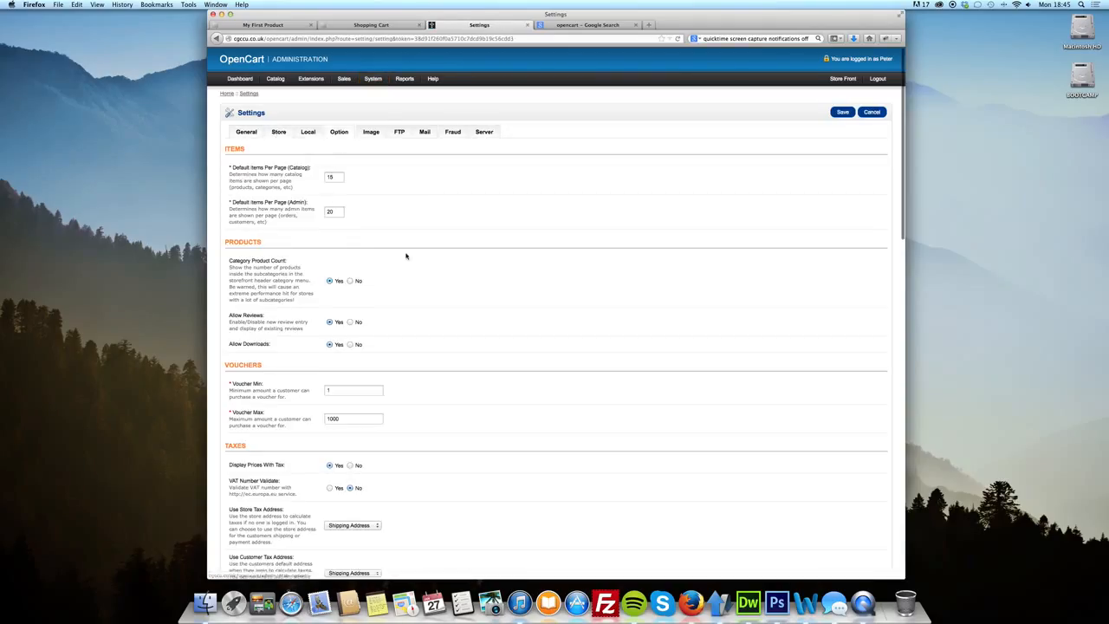
pyautogui.scroll(-5, 486, 359)
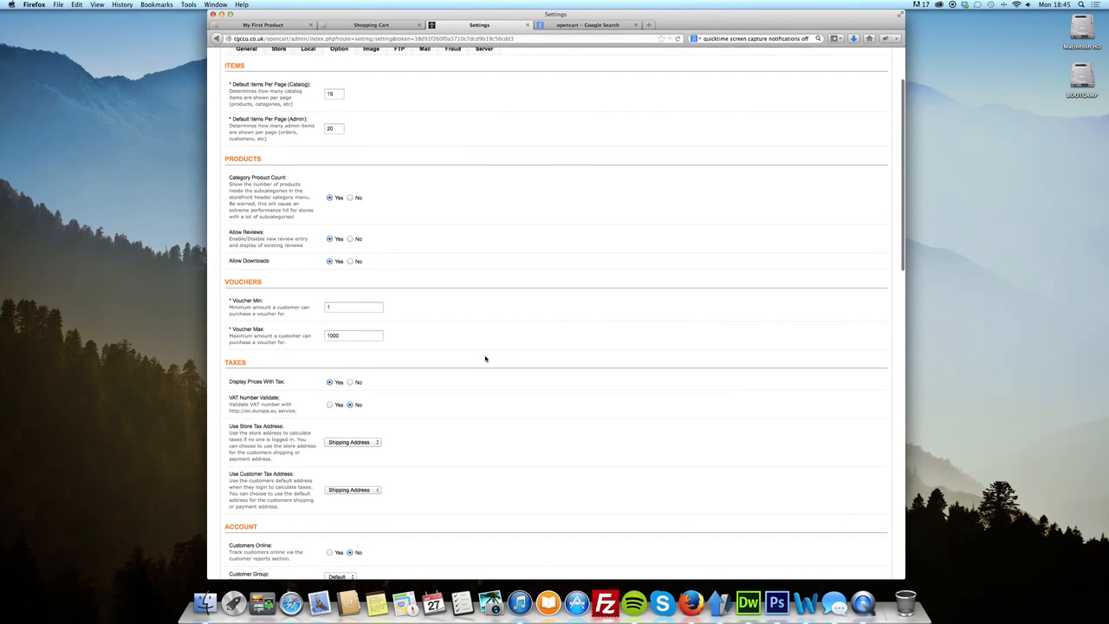
pyautogui.scroll(-10, 485, 359)
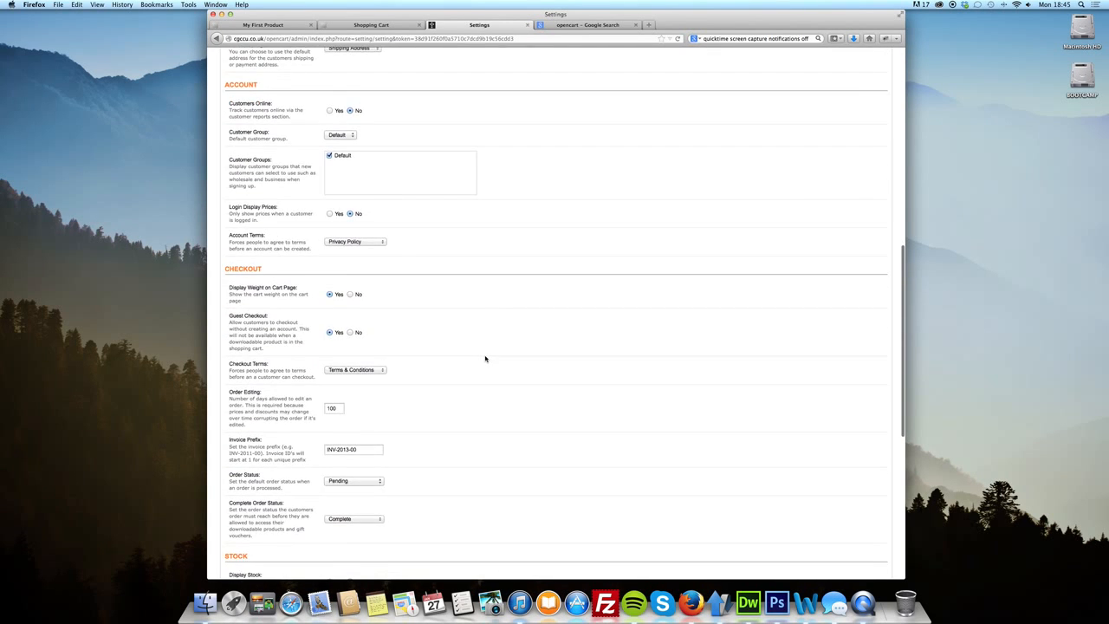
pyautogui.scroll(-3, 486, 359)
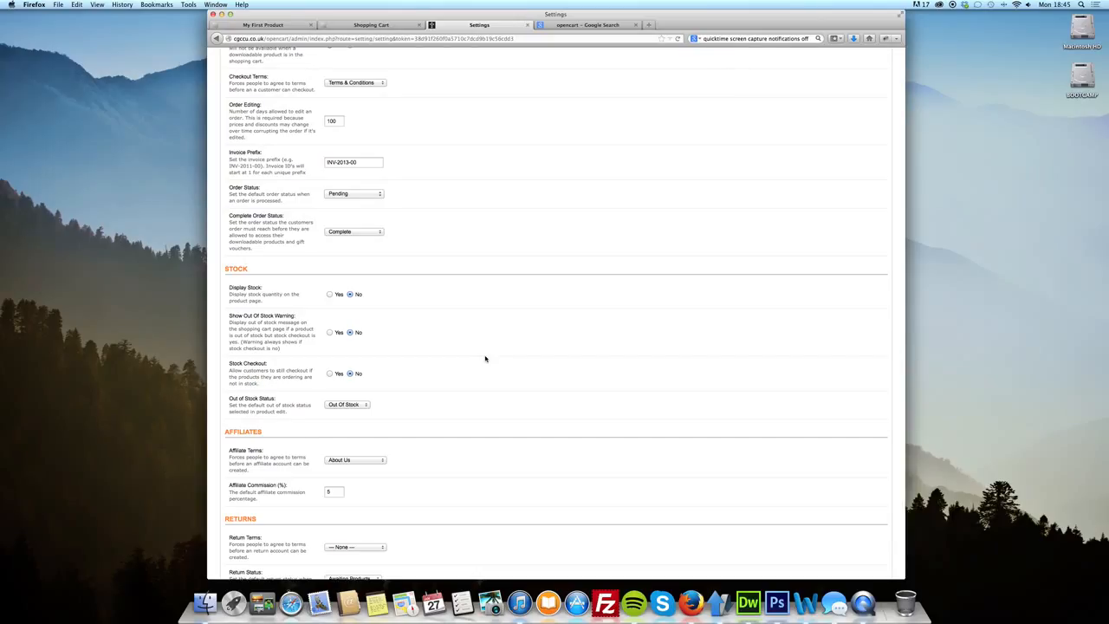
pyautogui.click(356, 406)
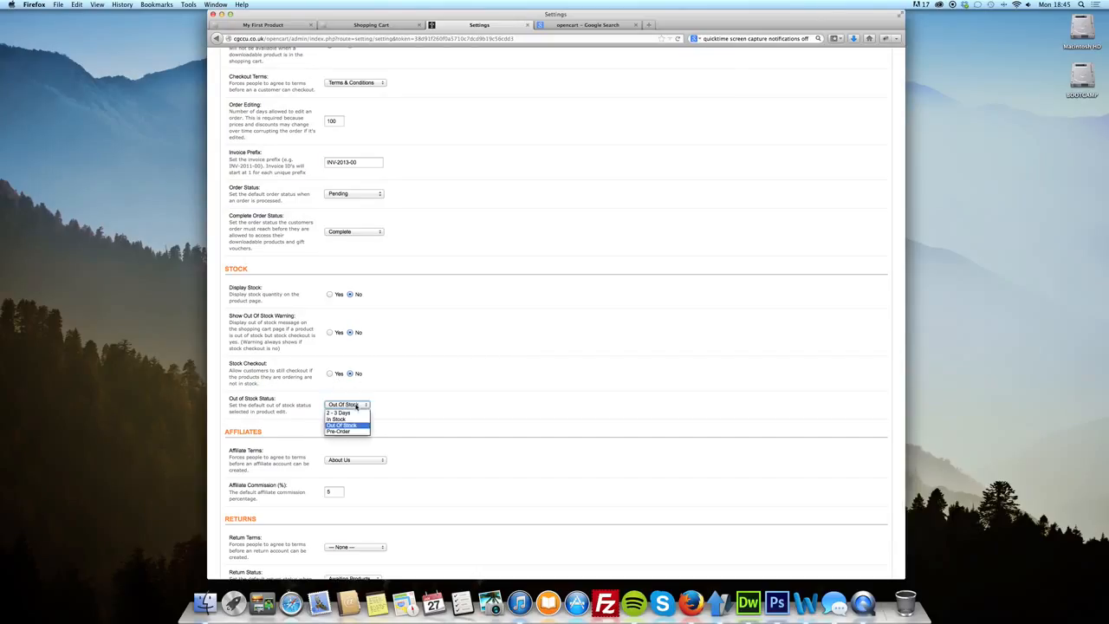
pyautogui.click(459, 395)
pyautogui.scroll(20, 460, 395)
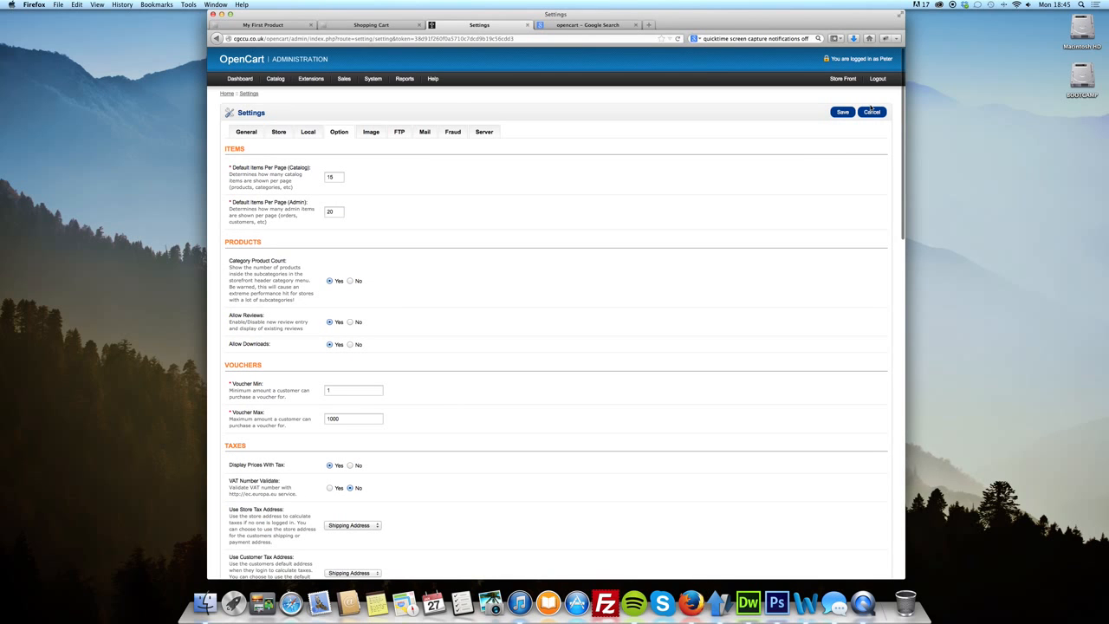
# Compare the product's availability and selected options on its storefront page with its shopping cart entry
pyautogui.click(373, 24)
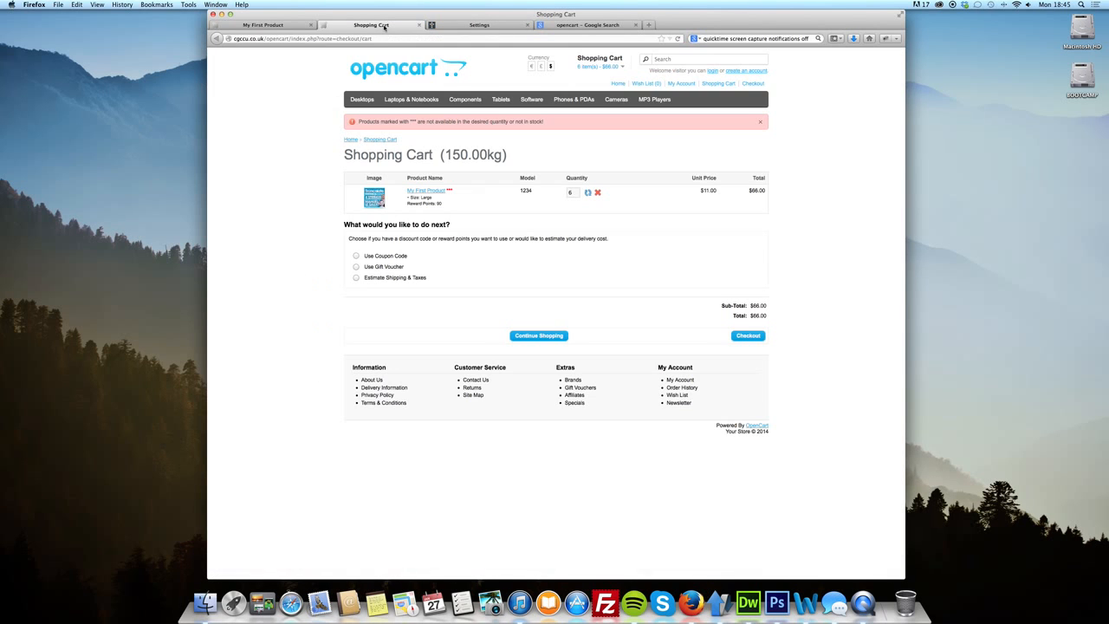
pyautogui.click(273, 25)
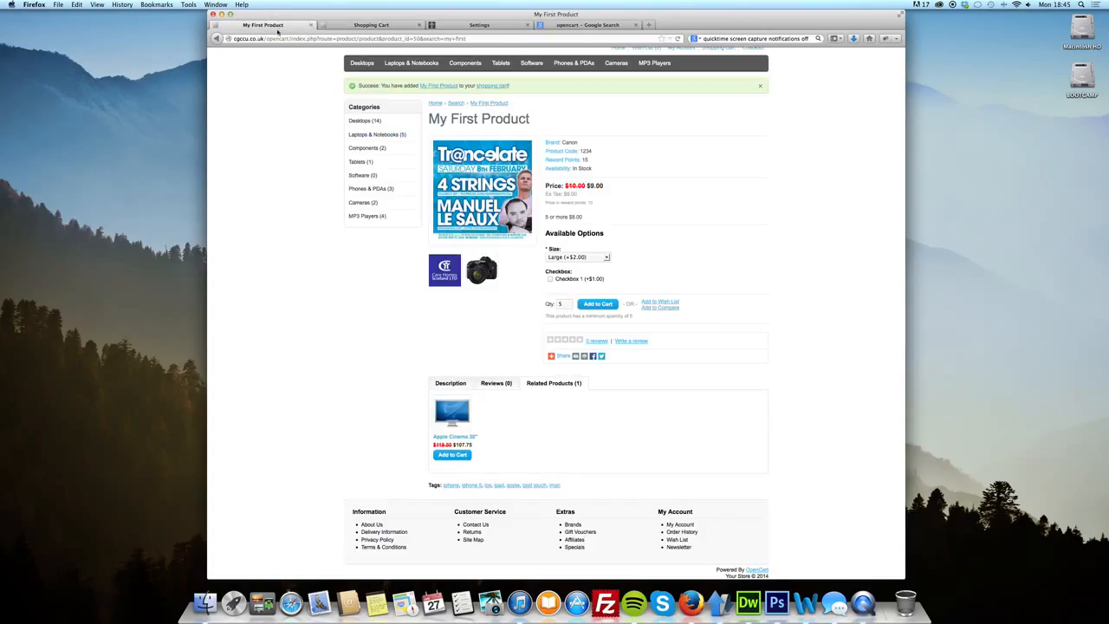
pyautogui.click(373, 25)
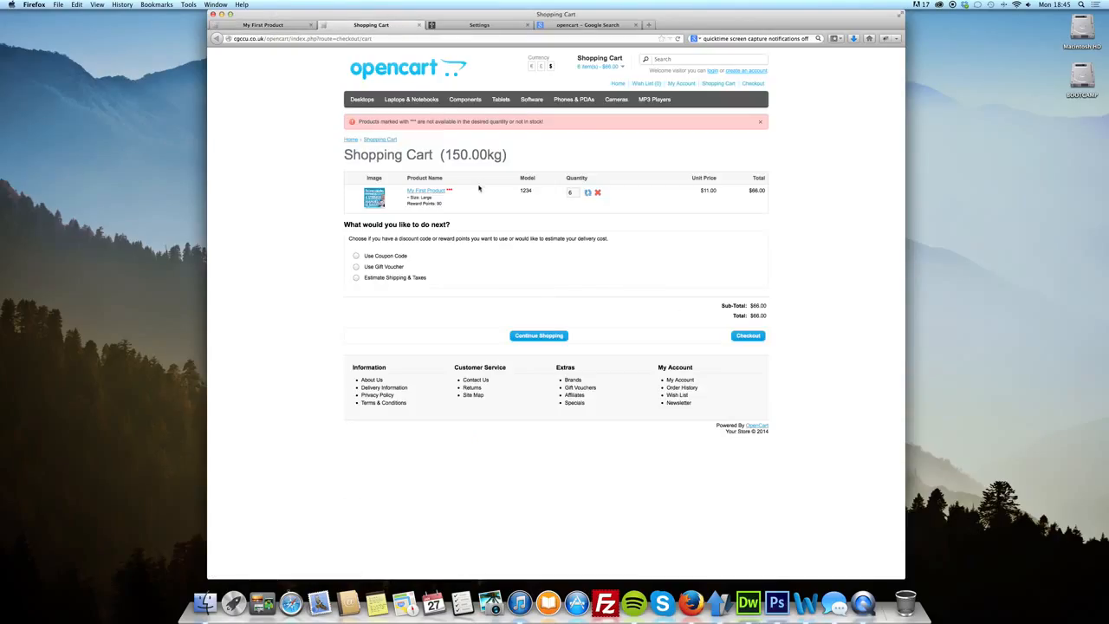
# Reopen My First Product for editing from the admin product list and show its option values
pyautogui.click(473, 26)
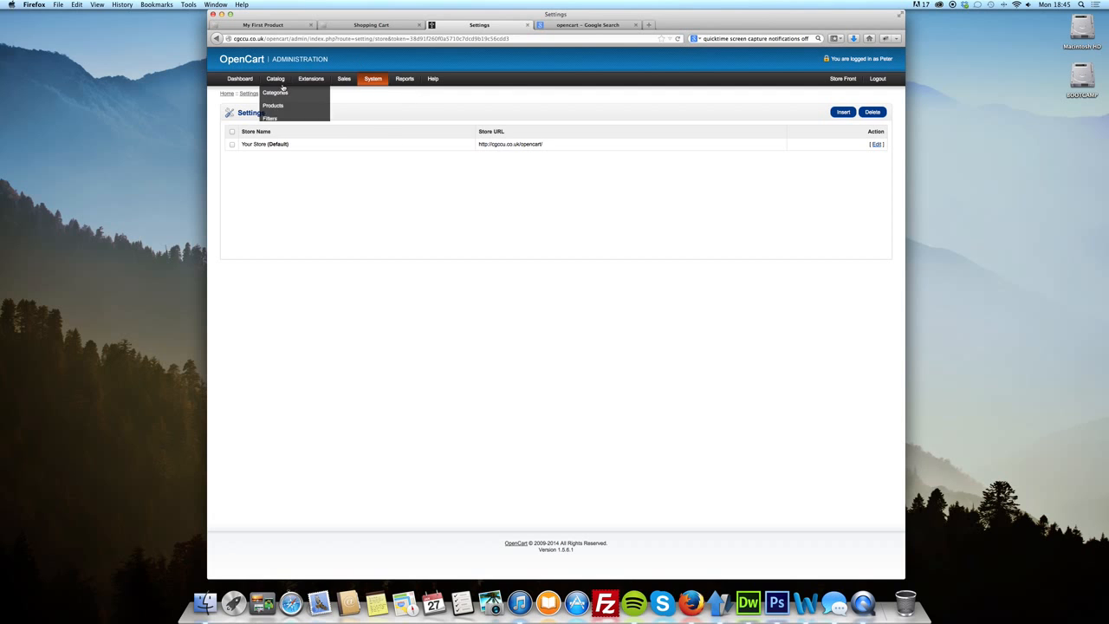
pyautogui.click(284, 108)
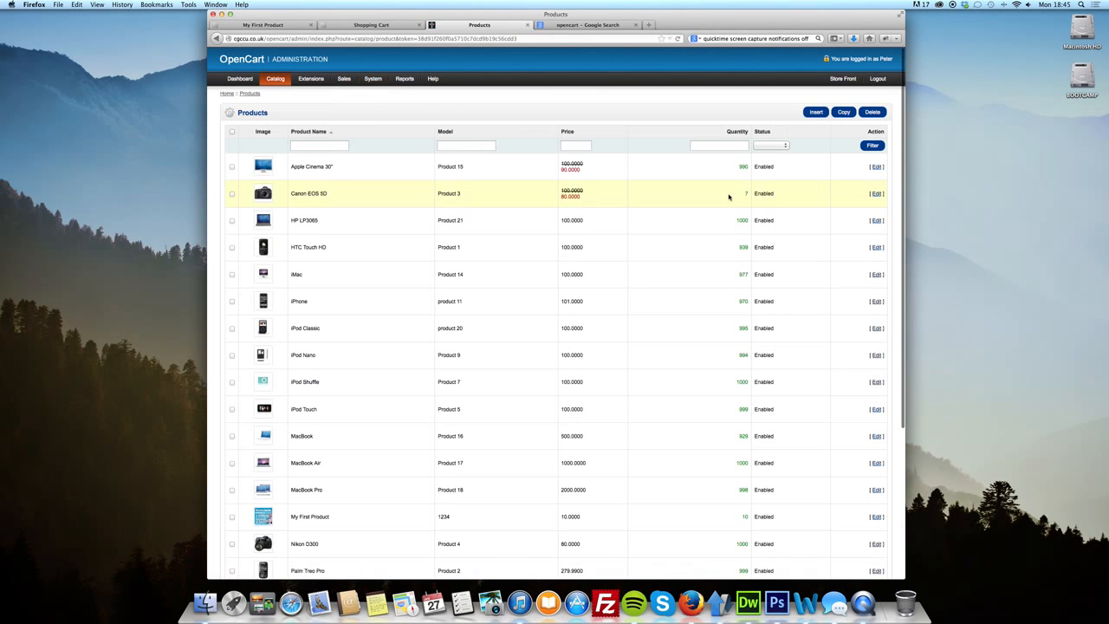
pyautogui.scroll(-2, 678, 365)
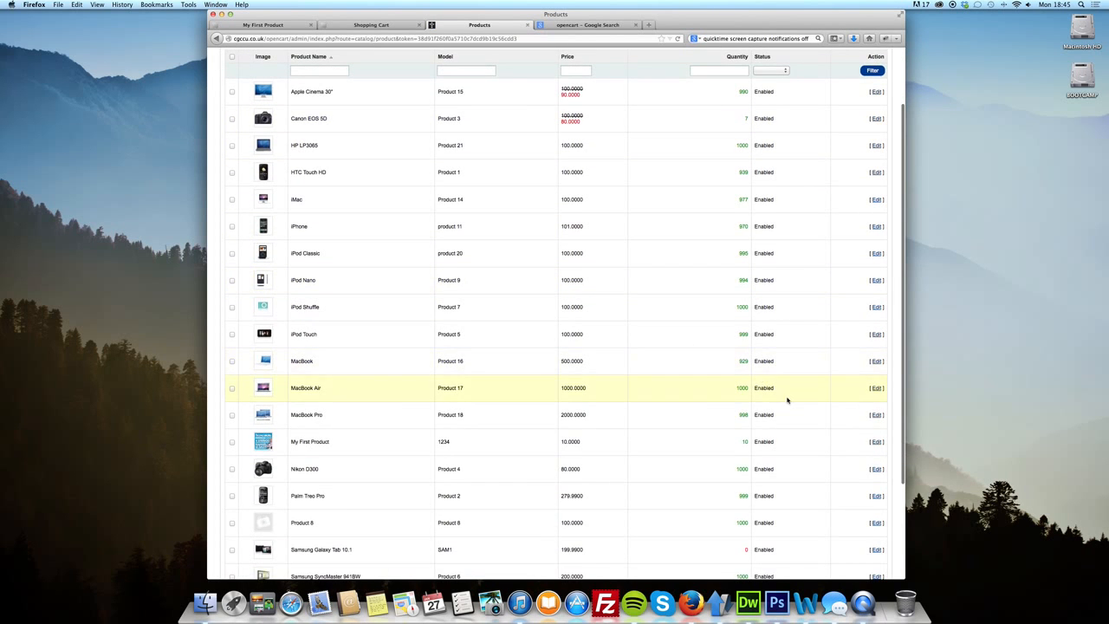
pyautogui.click(876, 442)
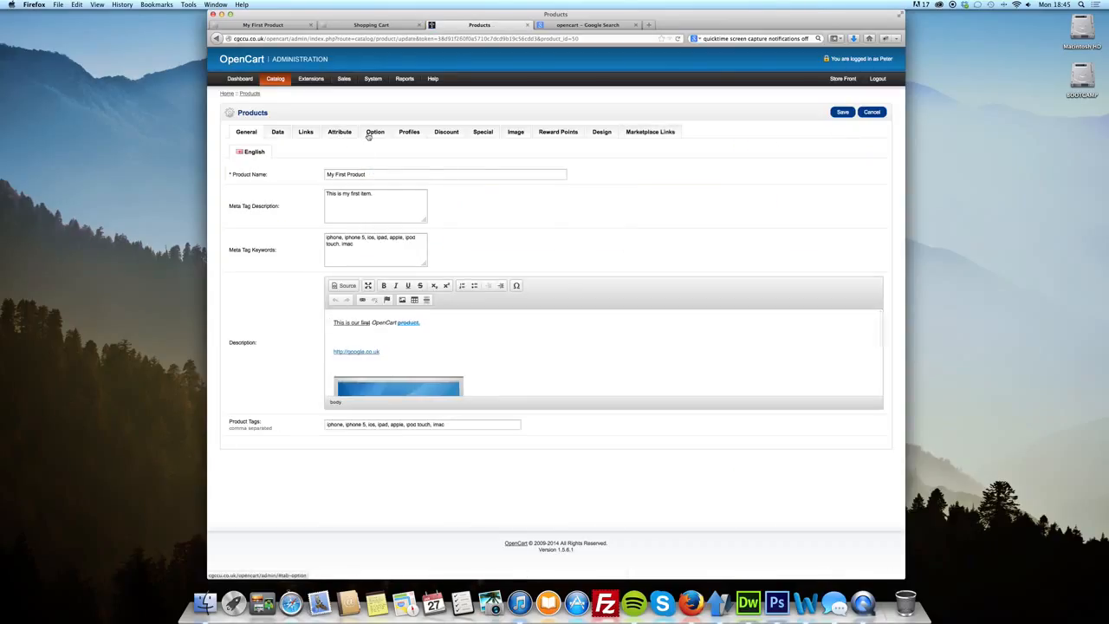
pyautogui.click(374, 134)
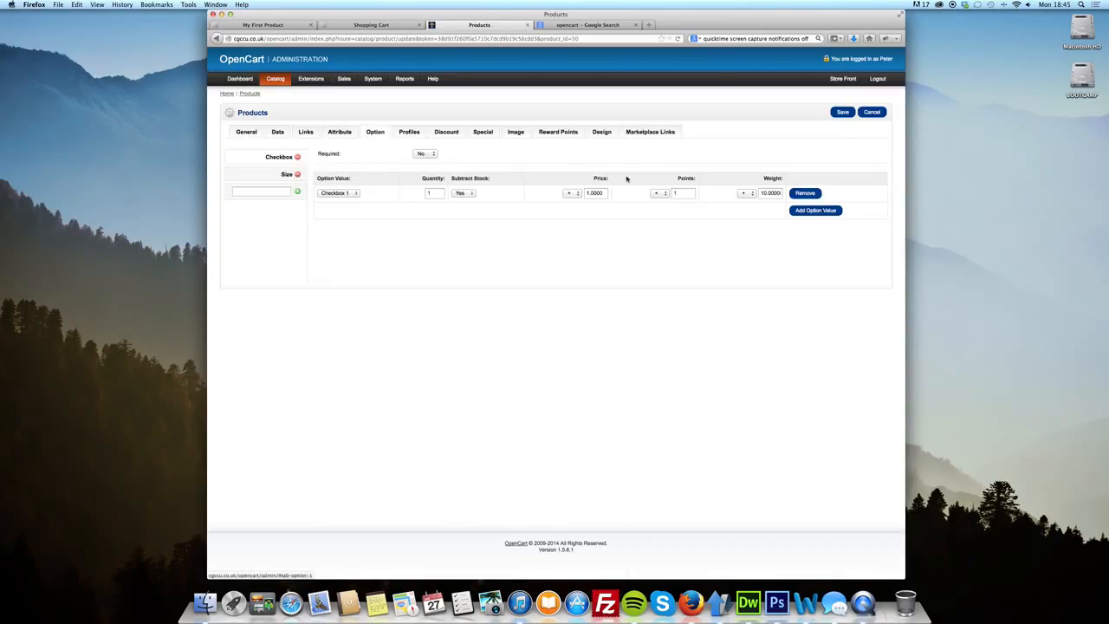
pyautogui.click(442, 193)
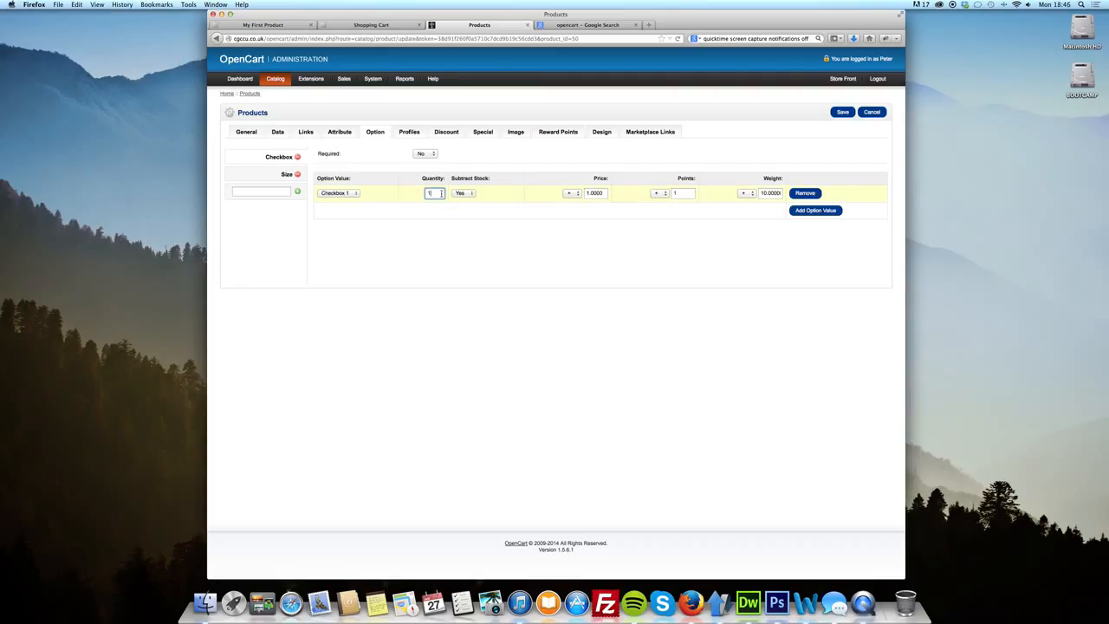
# Set the quantity of the Small, Medium and Large size options to 10 each and save the product
pyautogui.click(260, 177)
pyautogui.click(420, 193)
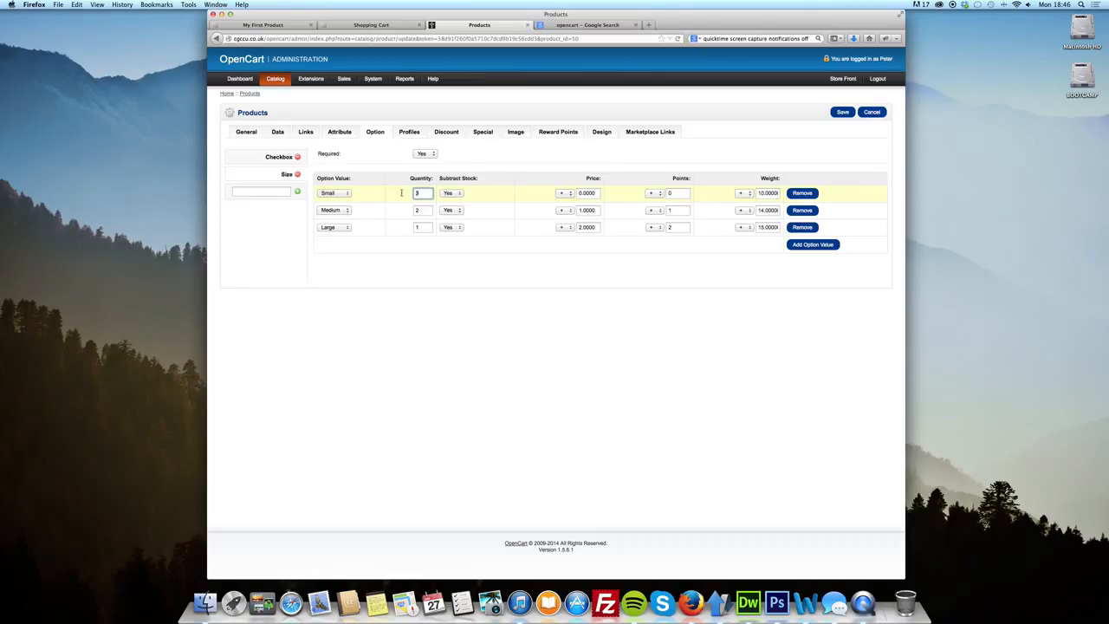
pyautogui.press('BackSpace')
pyautogui.write('10')
pyautogui.press('Tab')
pyautogui.press('Tab')
pyautogui.click(422, 211)
pyautogui.press('BackSpace')
pyautogui.write('10')
pyautogui.click(425, 228)
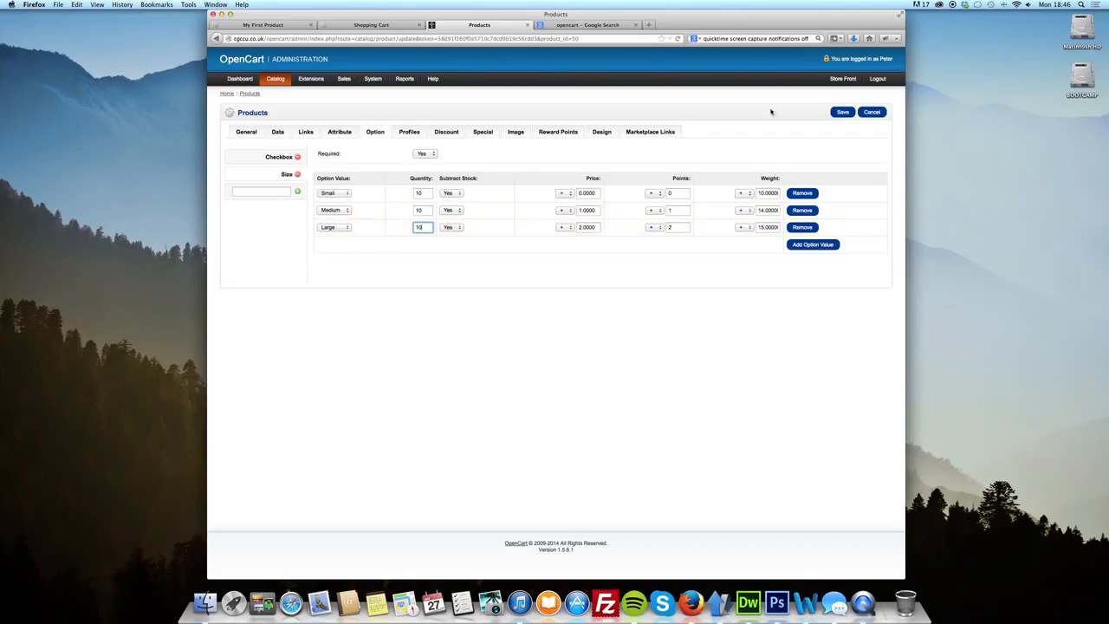
pyautogui.click(840, 113)
# Refresh the storefront shopping cart and proceed to checkout
pyautogui.click(371, 25)
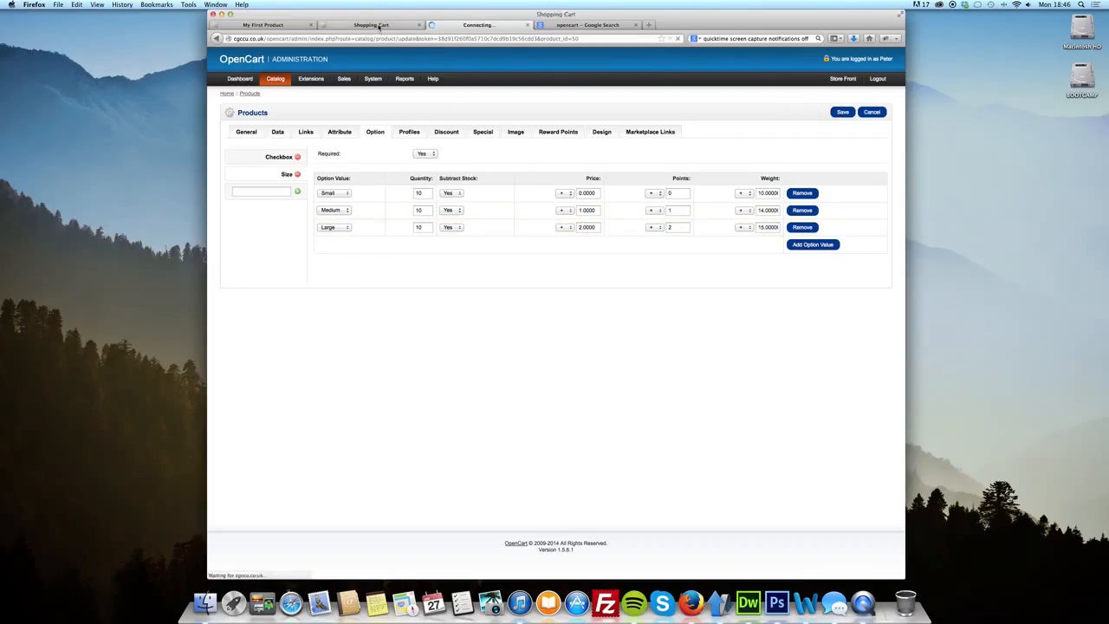
pyautogui.press('super+r')
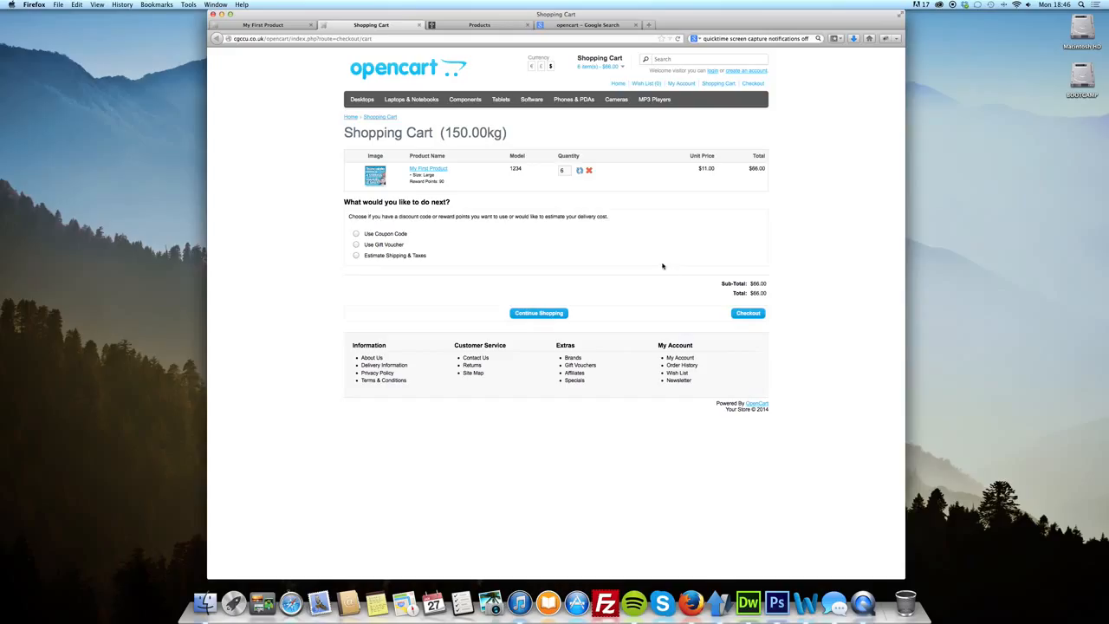
pyautogui.click(747, 313)
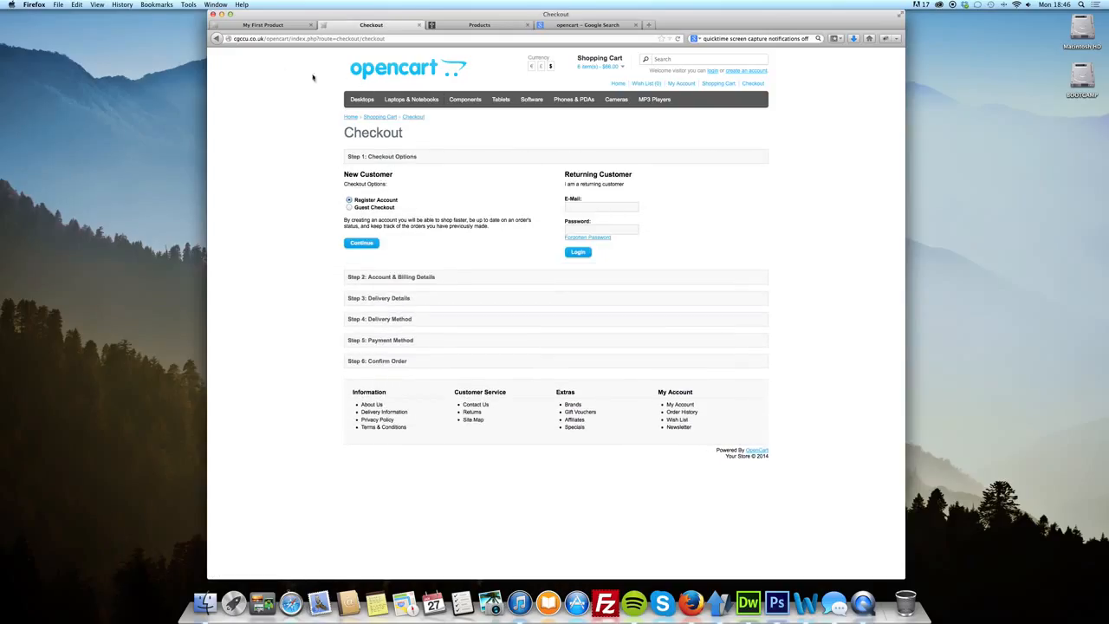
# Reopen My First Product for editing from the admin product list
pyautogui.click(265, 25)
pyautogui.click(372, 24)
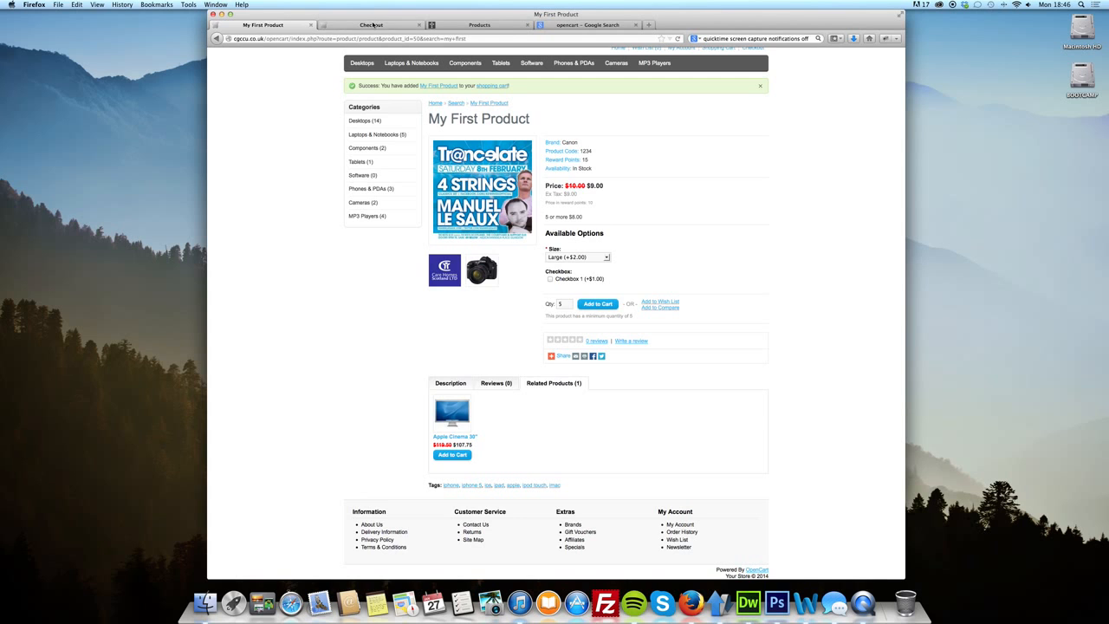
pyautogui.click(503, 25)
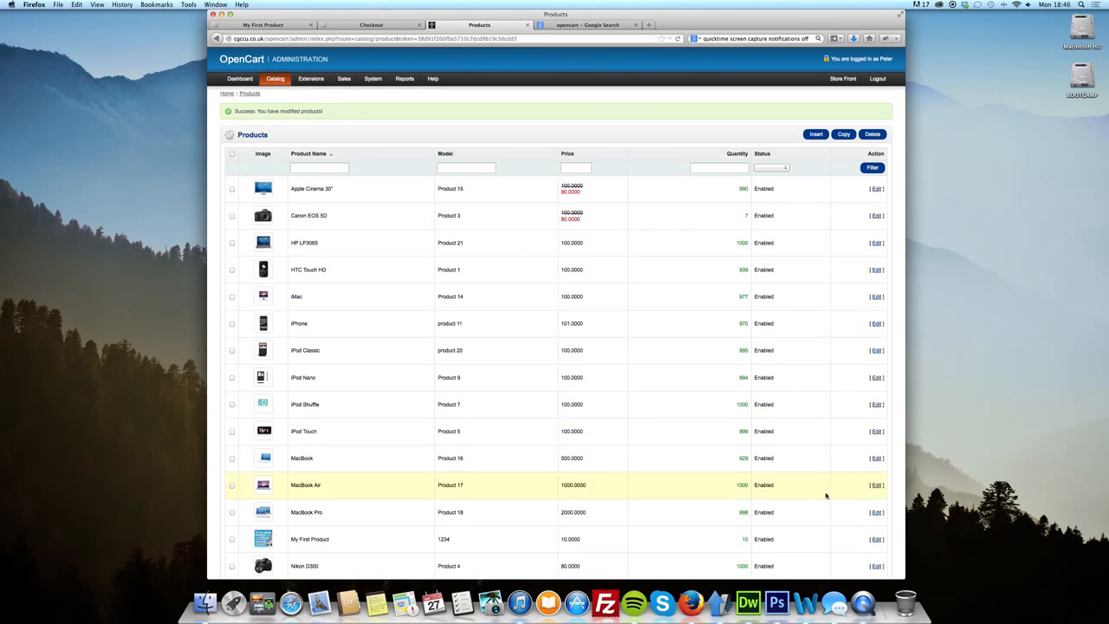
pyautogui.click(877, 539)
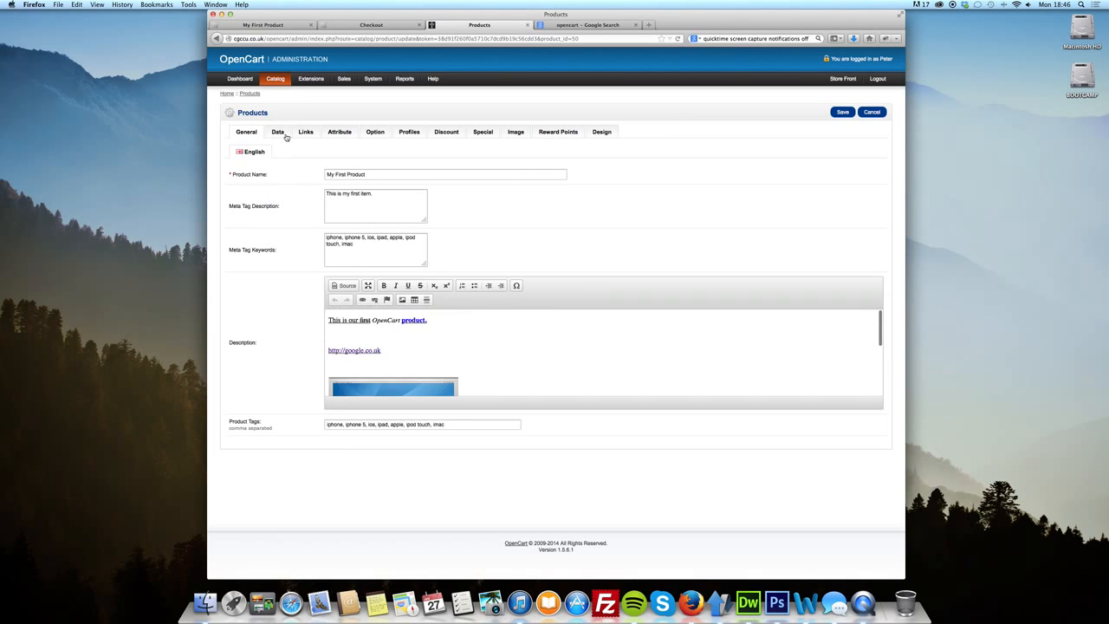
# Add My First Product to the Laptops & Notebooks category as well and save the product
pyautogui.click(278, 132)
pyautogui.click(307, 132)
pyautogui.click(335, 132)
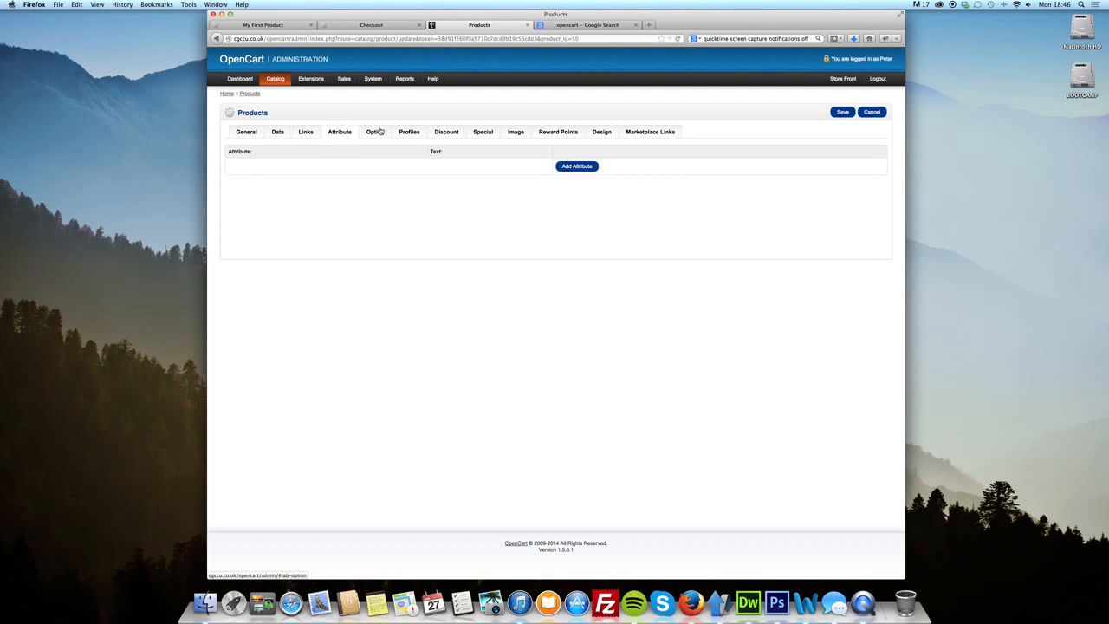
pyautogui.click(380, 131)
pyautogui.click(412, 133)
pyautogui.click(306, 132)
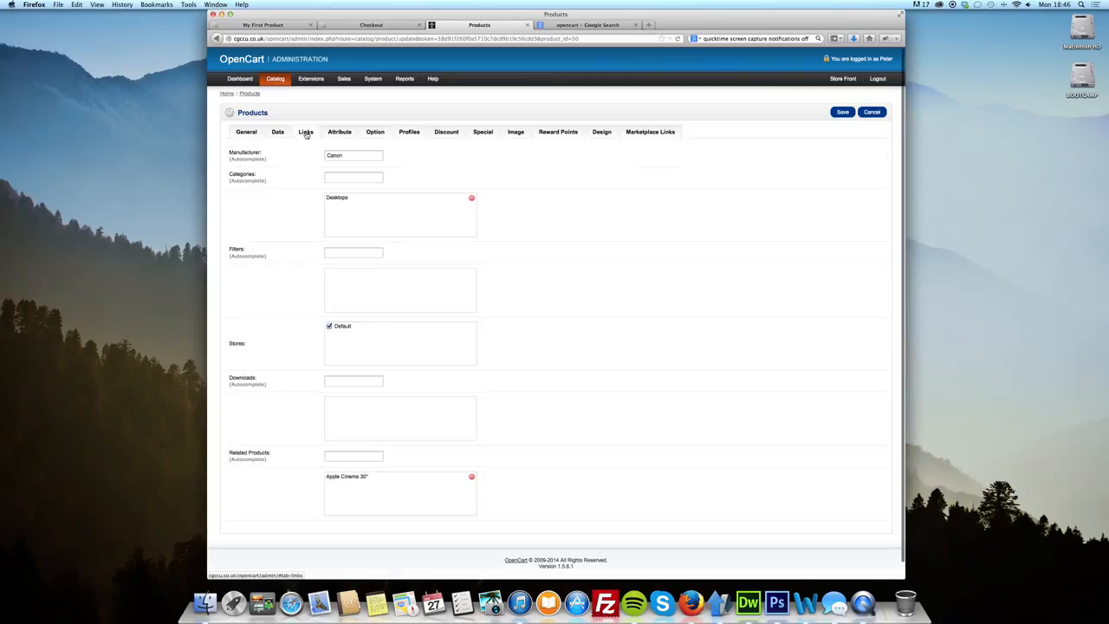
pyautogui.click(365, 179)
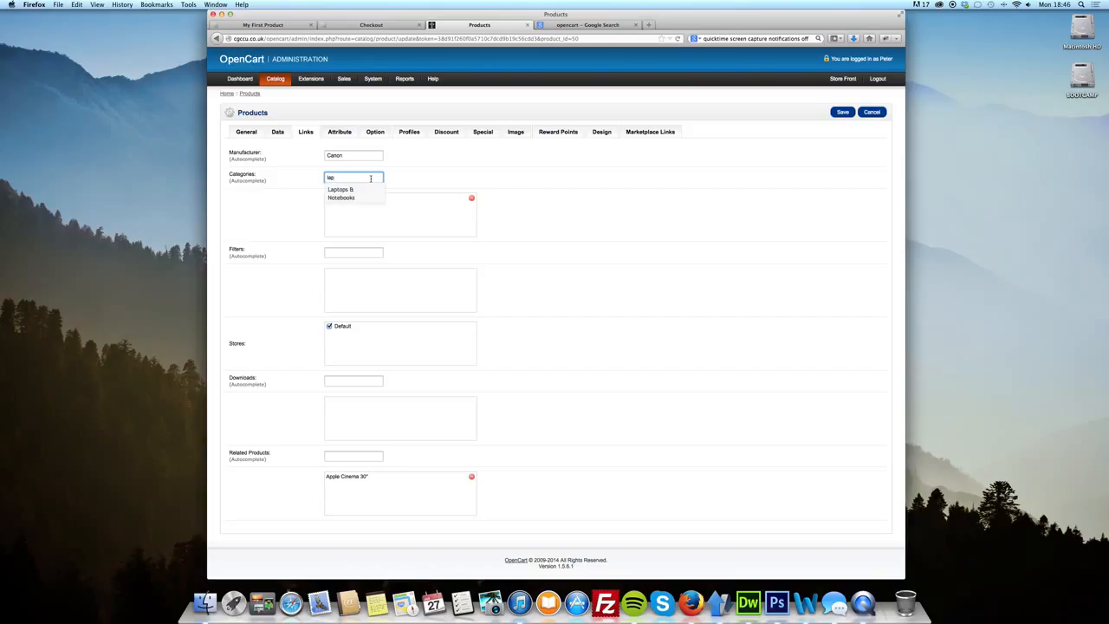
pyautogui.click(364, 192)
pyautogui.click(555, 234)
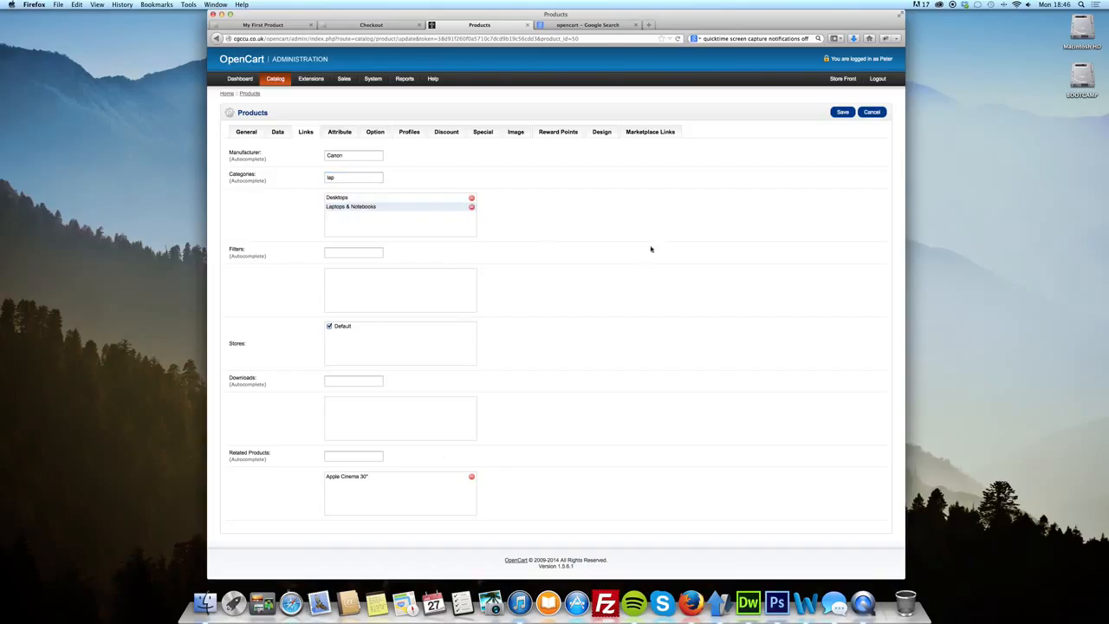
pyautogui.click(842, 112)
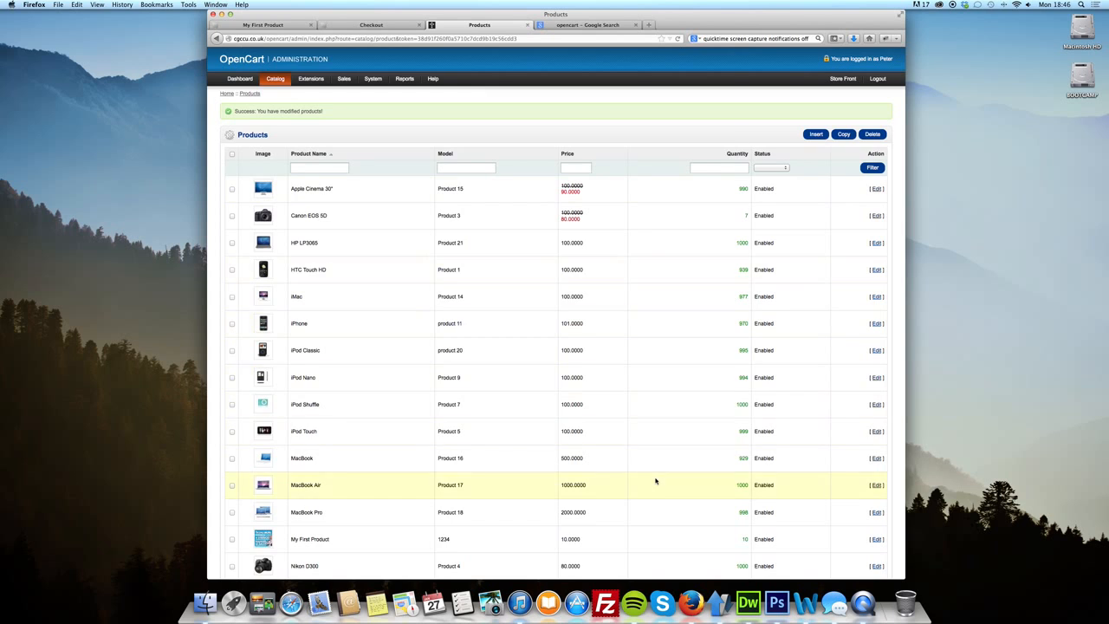
# Duplicate the Apple Cinema 30" product in the admin product list
pyautogui.scroll(-3, 657, 482)
pyautogui.scroll(1, 709, 427)
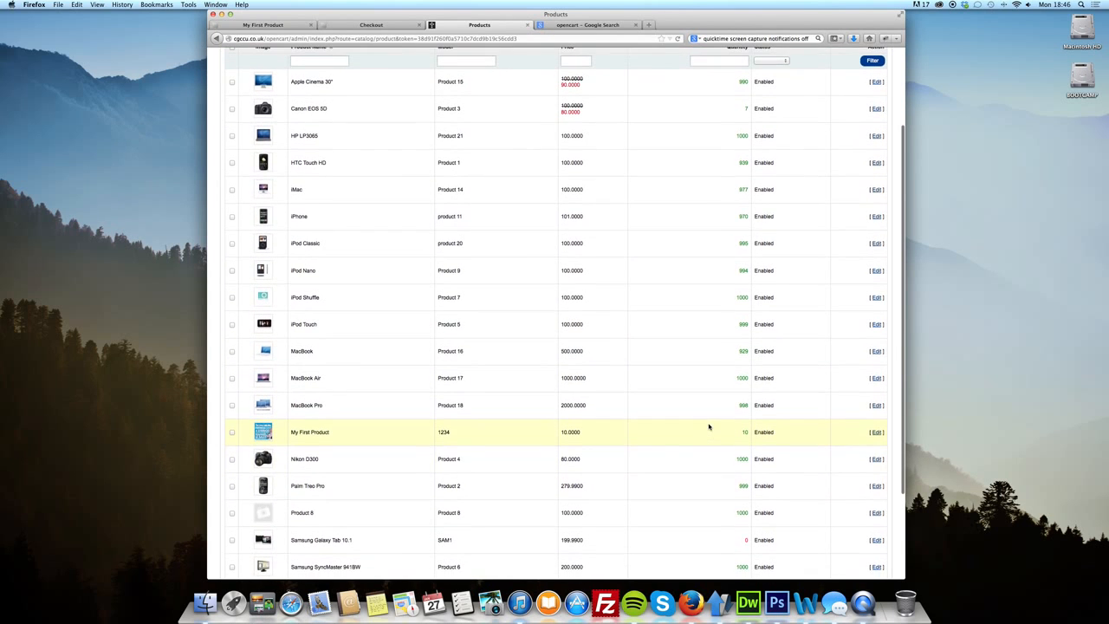
pyautogui.click(231, 433)
pyautogui.click(231, 379)
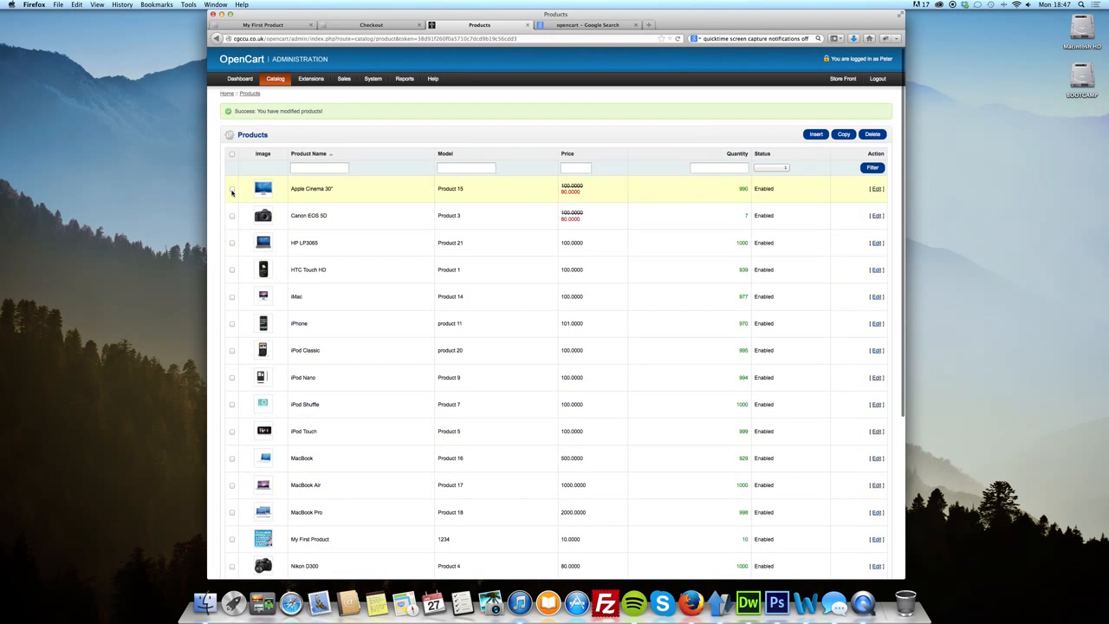
pyautogui.click(232, 188)
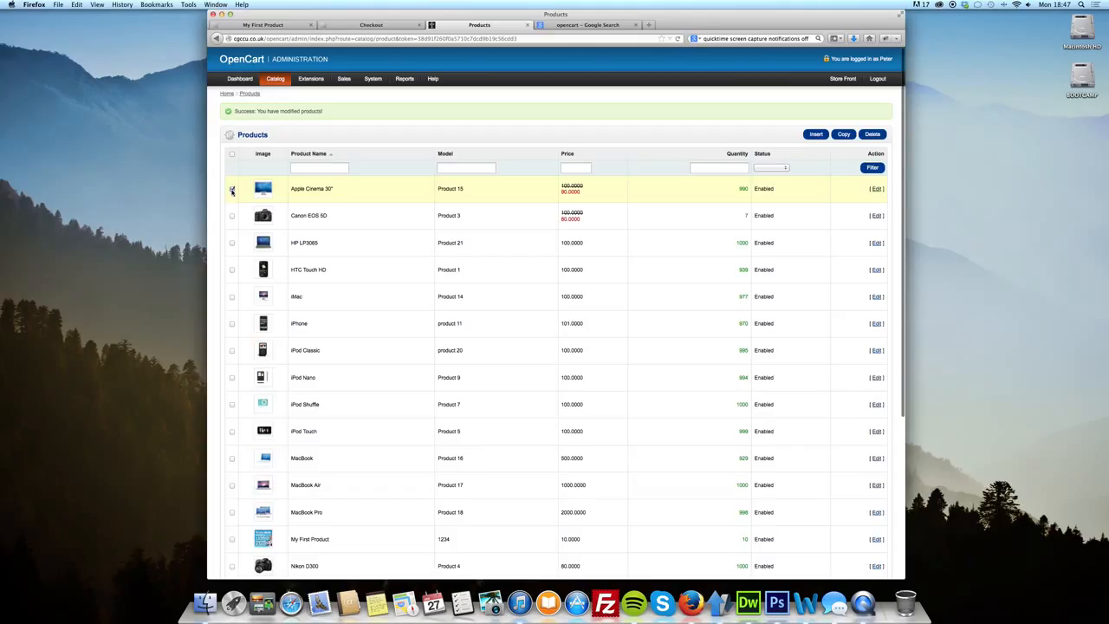
pyautogui.click(855, 136)
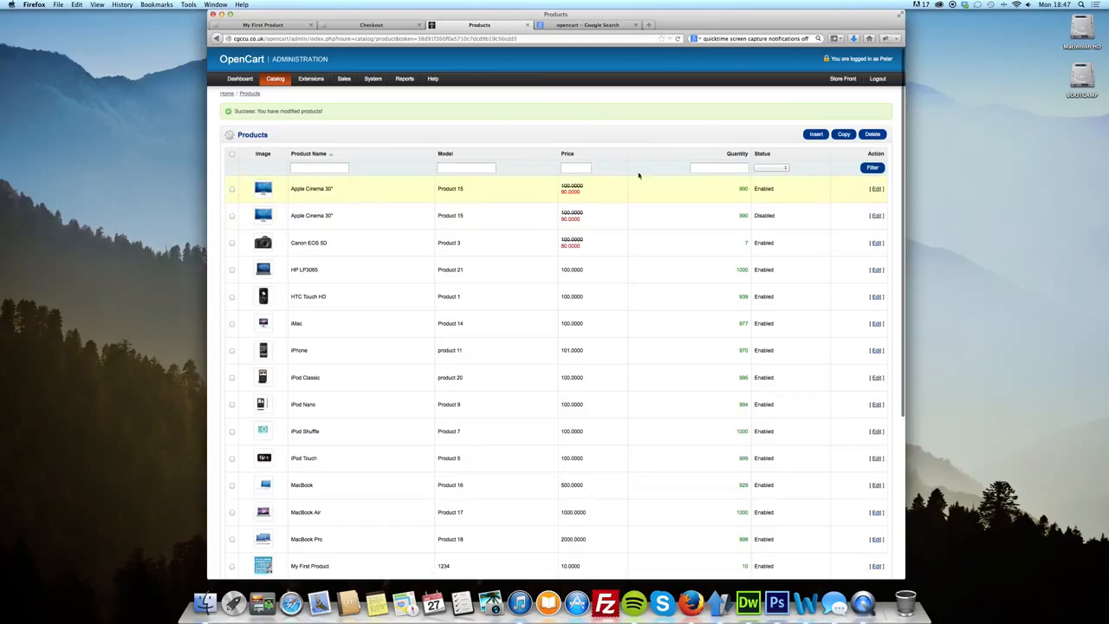
# Rename the enabled Apple Cinema 30" product as Apple Cinema 30" EDIT and save it
pyautogui.click(877, 189)
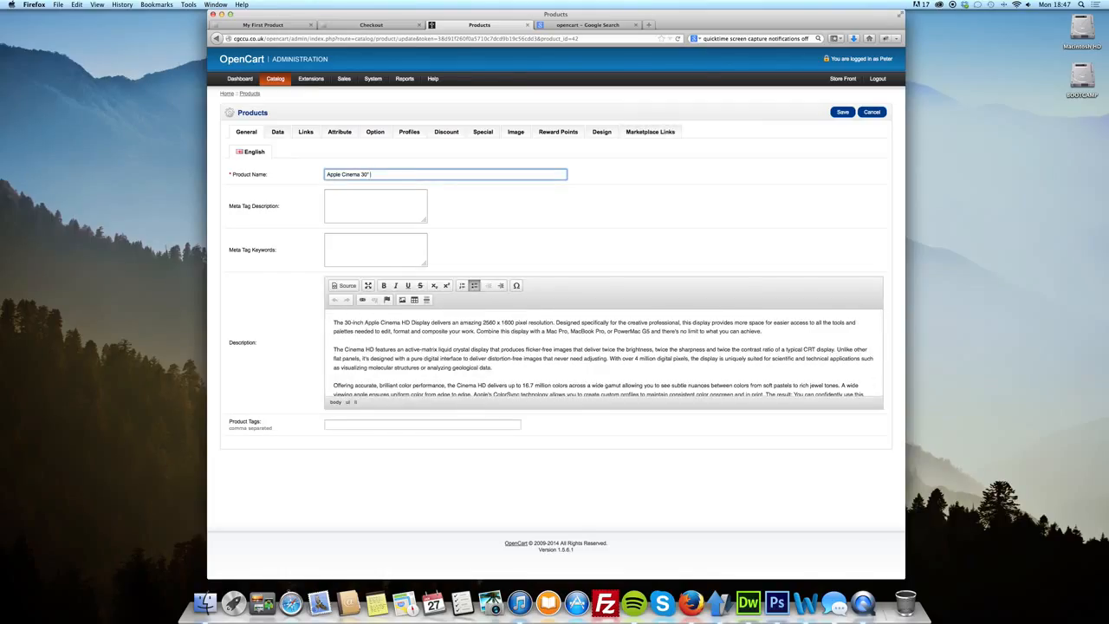
pyautogui.write('DIT')
pyautogui.click(843, 112)
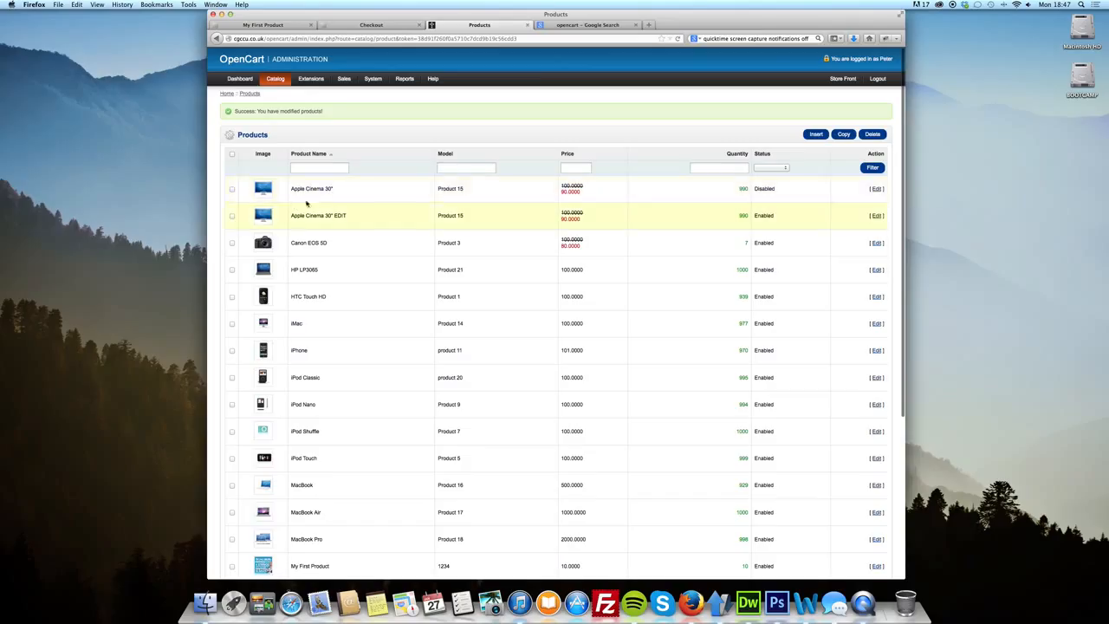
# Go to the storefront home page and search the store for "apple cinema"
pyautogui.click(276, 26)
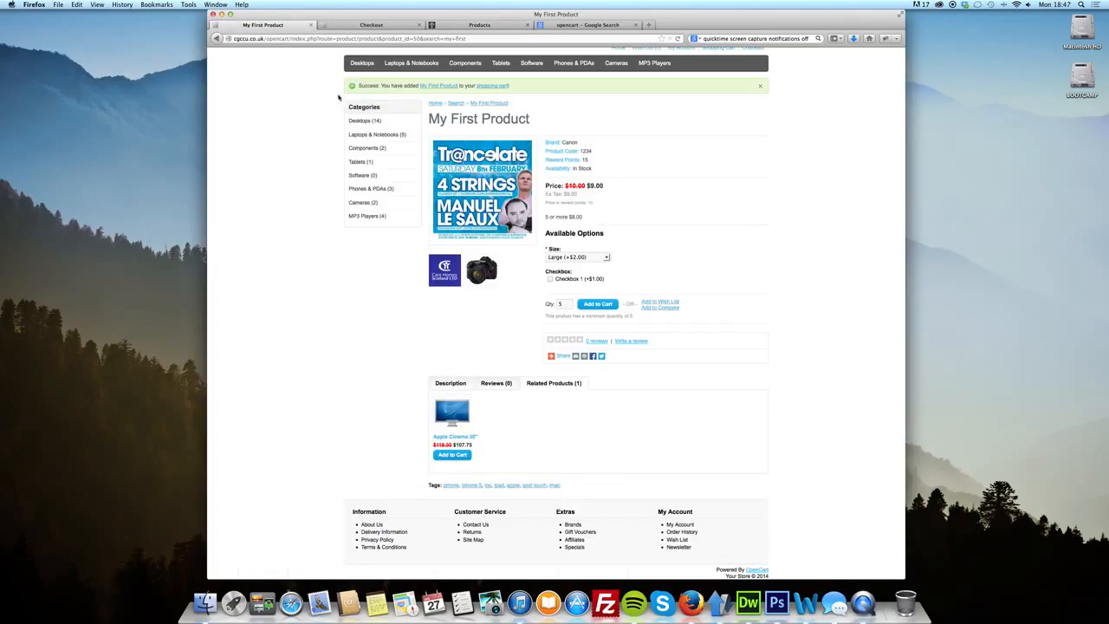
pyautogui.scroll(1, 320, 75)
pyautogui.click(384, 73)
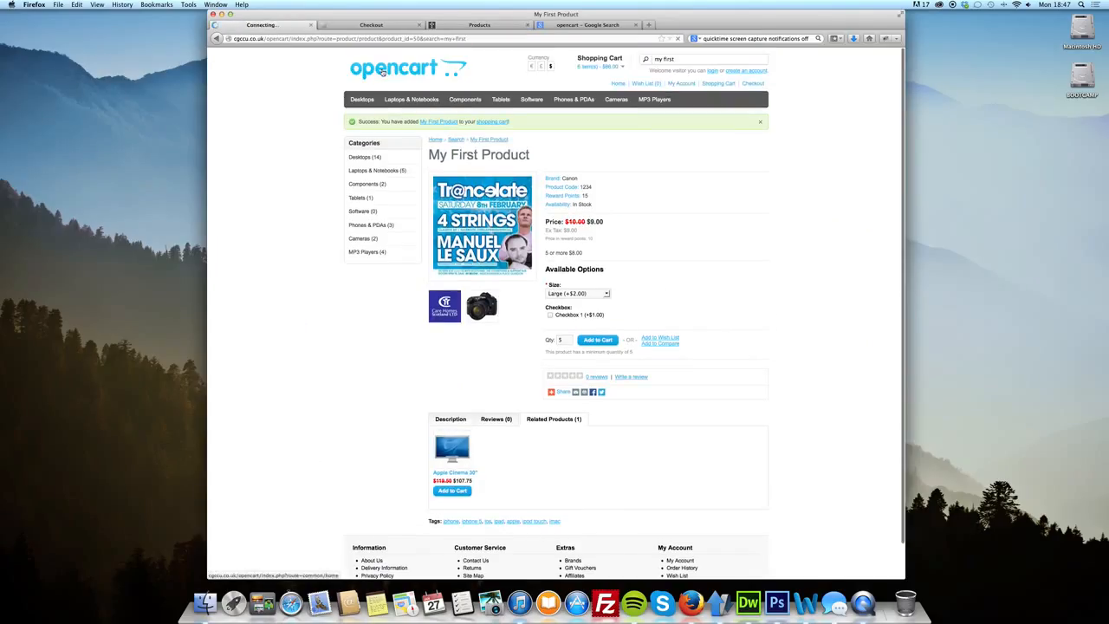
pyautogui.moveTo(364, 97)
pyautogui.click(686, 58)
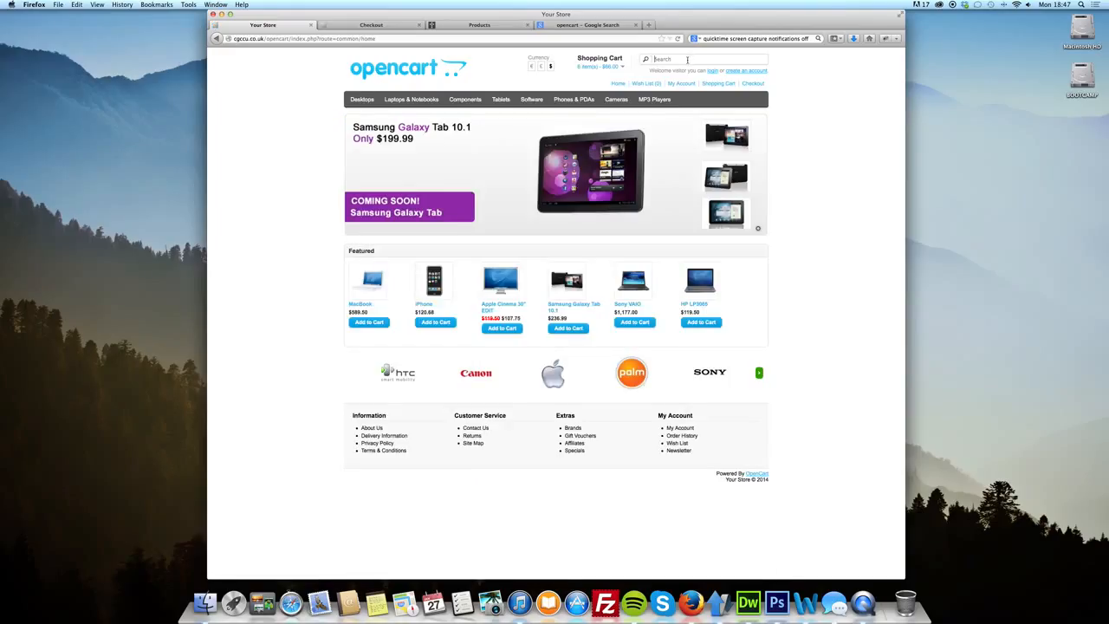
pyautogui.write('apple cinema')
pyautogui.press('Return')
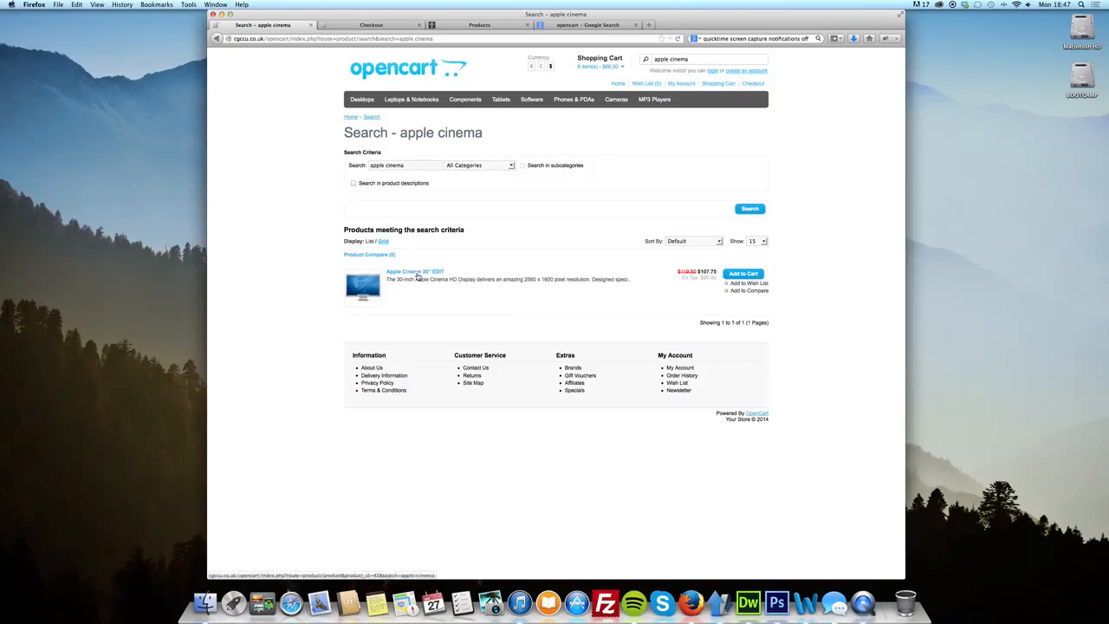
# Delete the products Apple Cinema 30", Apple Cinema 30" EDIT, Canon EOS 5D and HP LP3065 from the admin product list
pyautogui.click(366, 26)
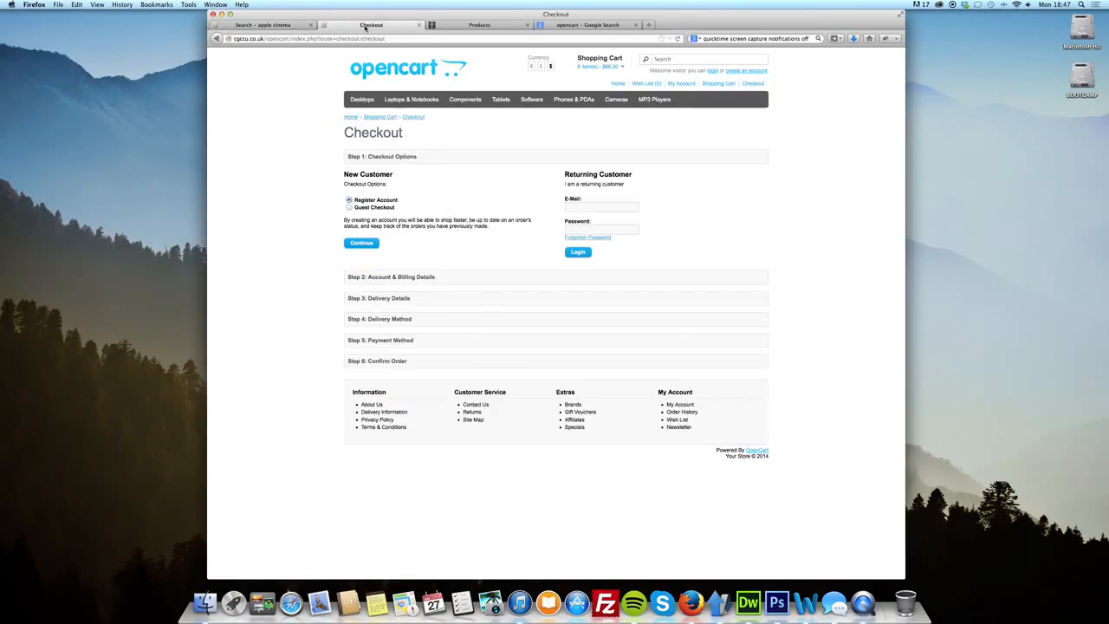
pyautogui.click(479, 24)
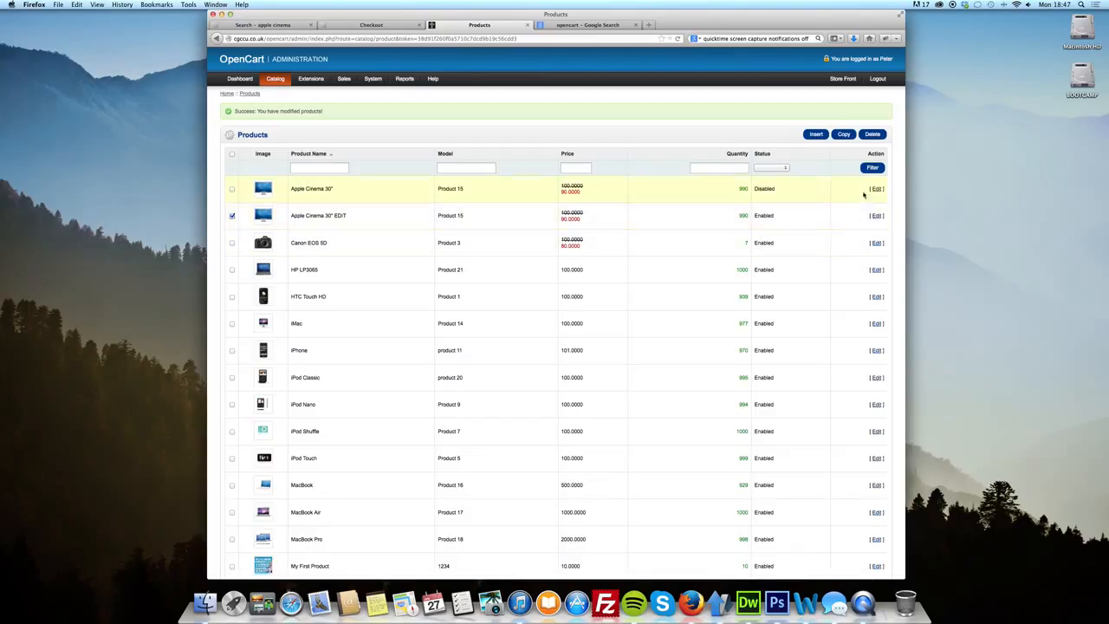
pyautogui.click(233, 189)
pyautogui.click(233, 244)
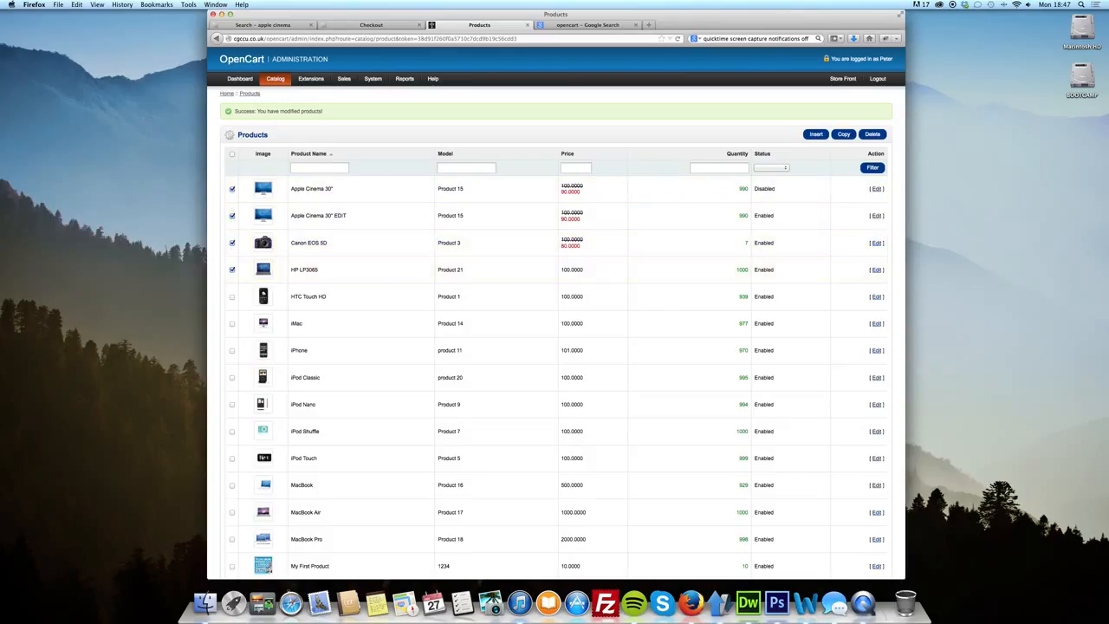
pyautogui.click(874, 135)
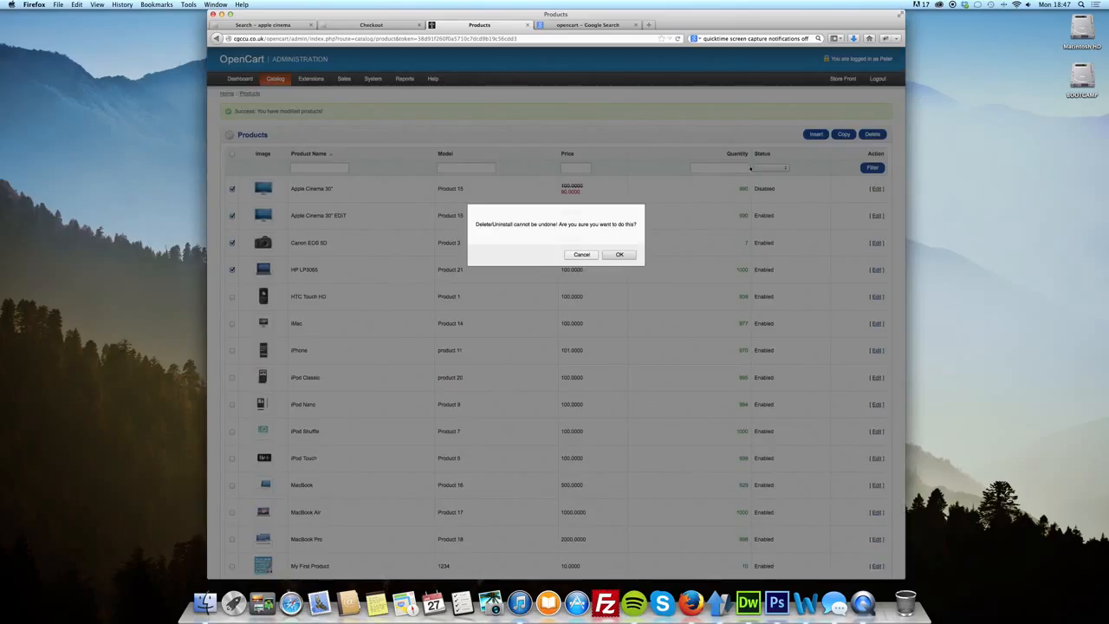
pyautogui.click(620, 254)
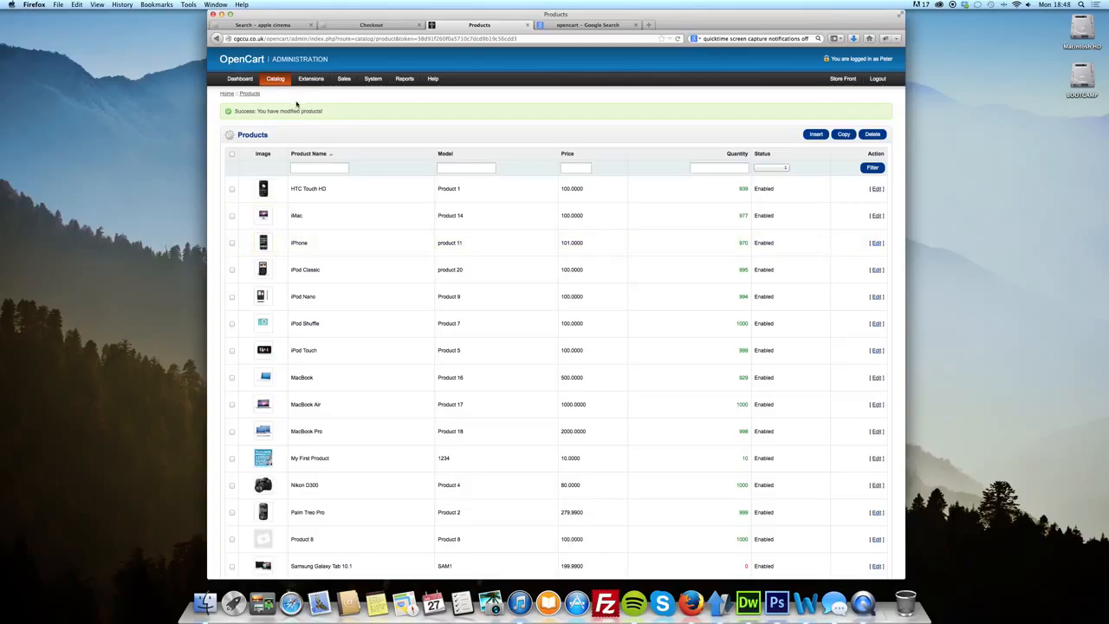
pyautogui.moveTo(276, 82)
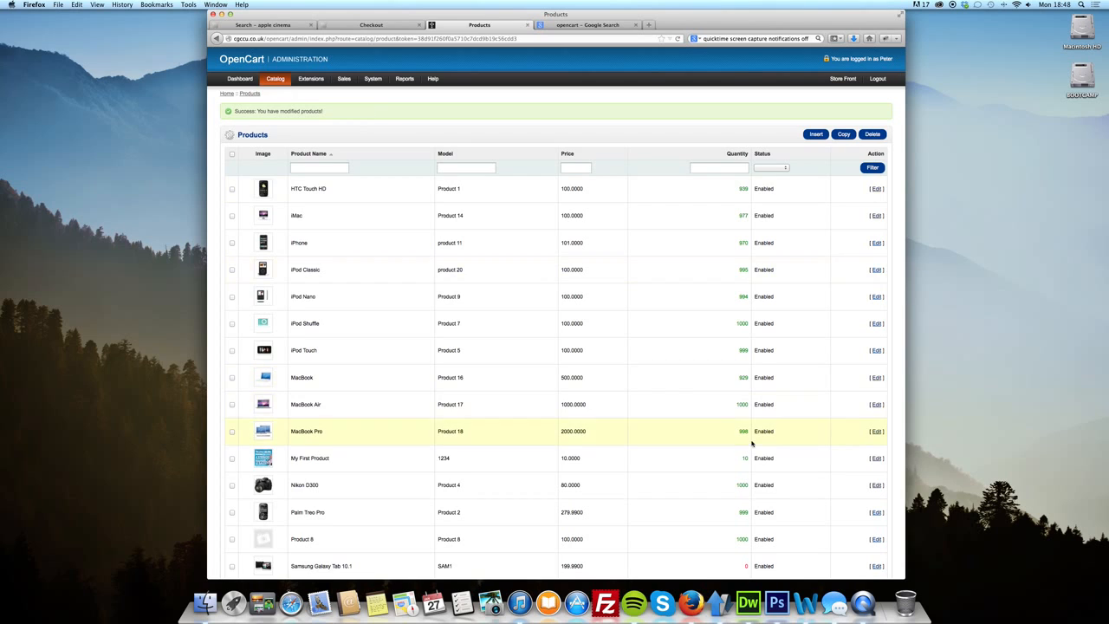
pyautogui.rightClick(865, 607)
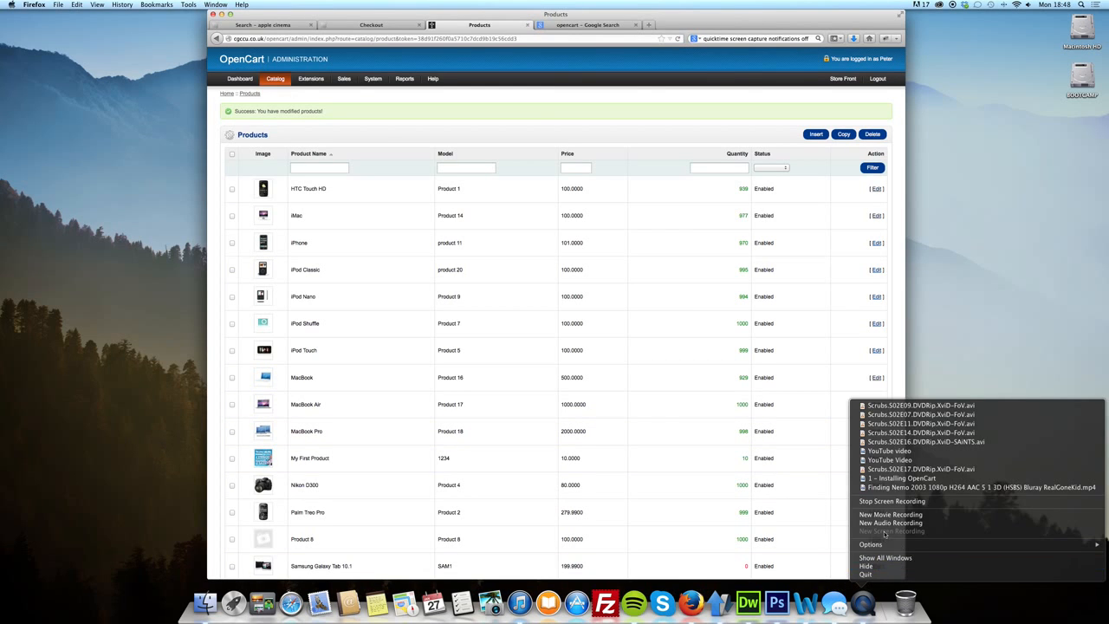